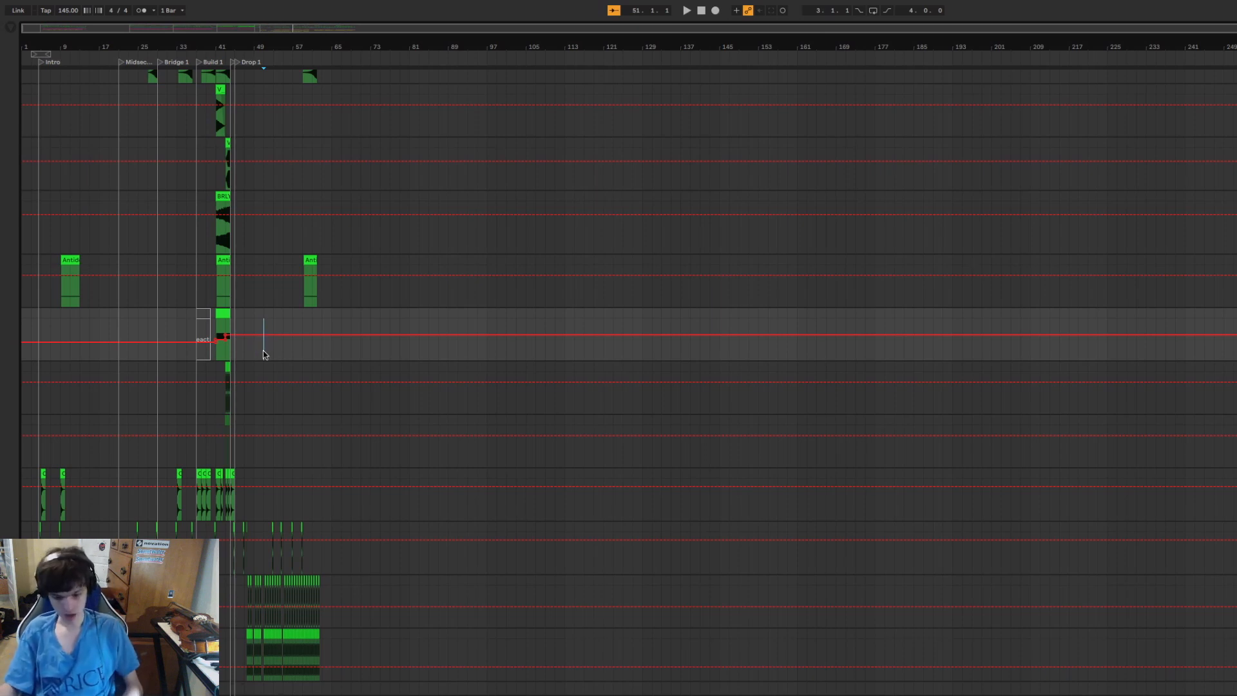
Insert a new track directly below the third track of the empty set.
scroll(422, 442, down, 15)
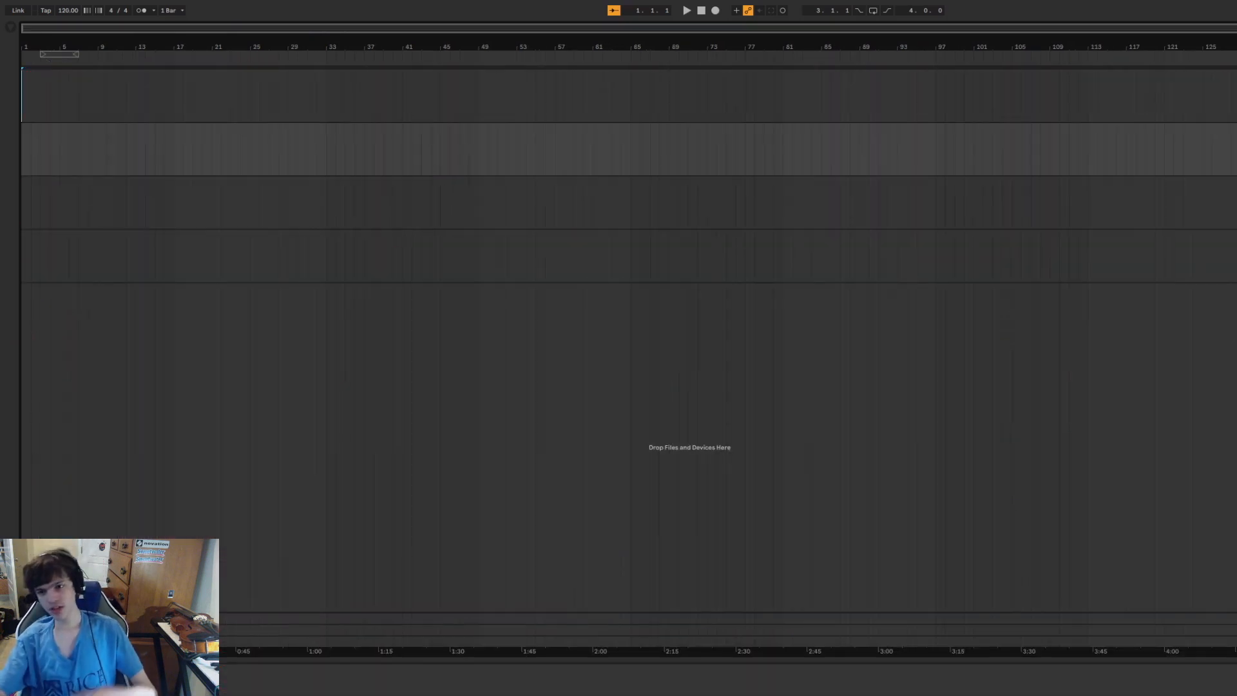
key(Down)
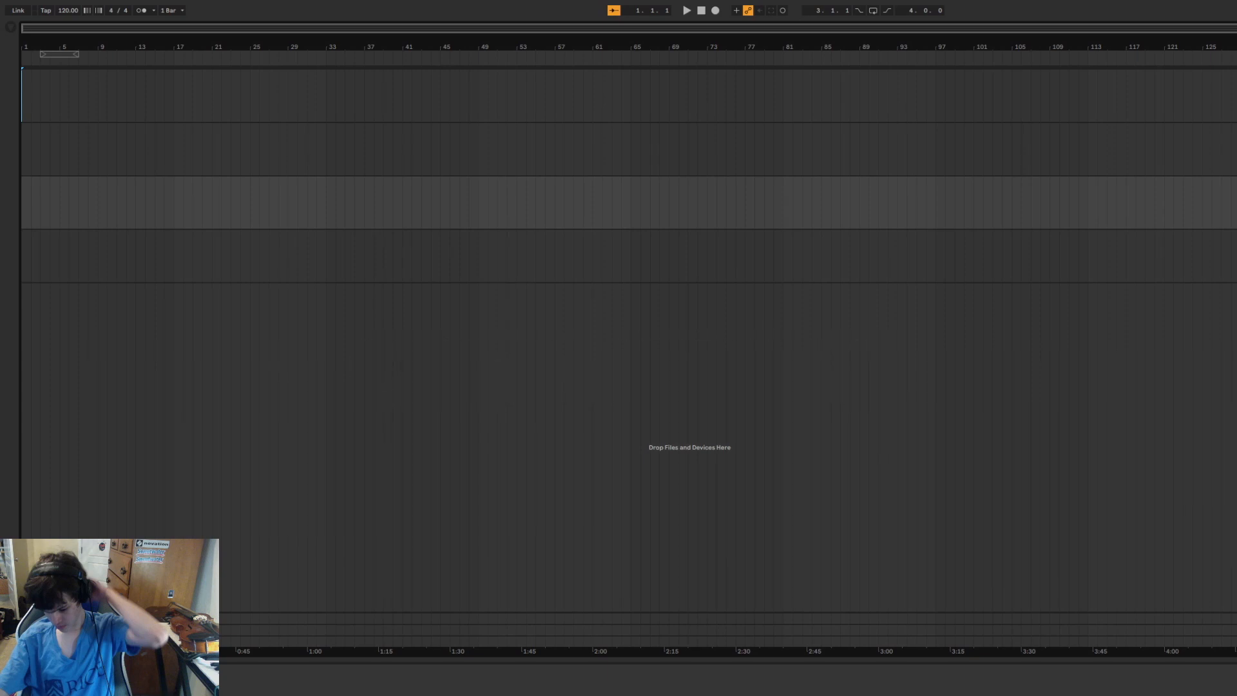
key(Up)
key(Up)
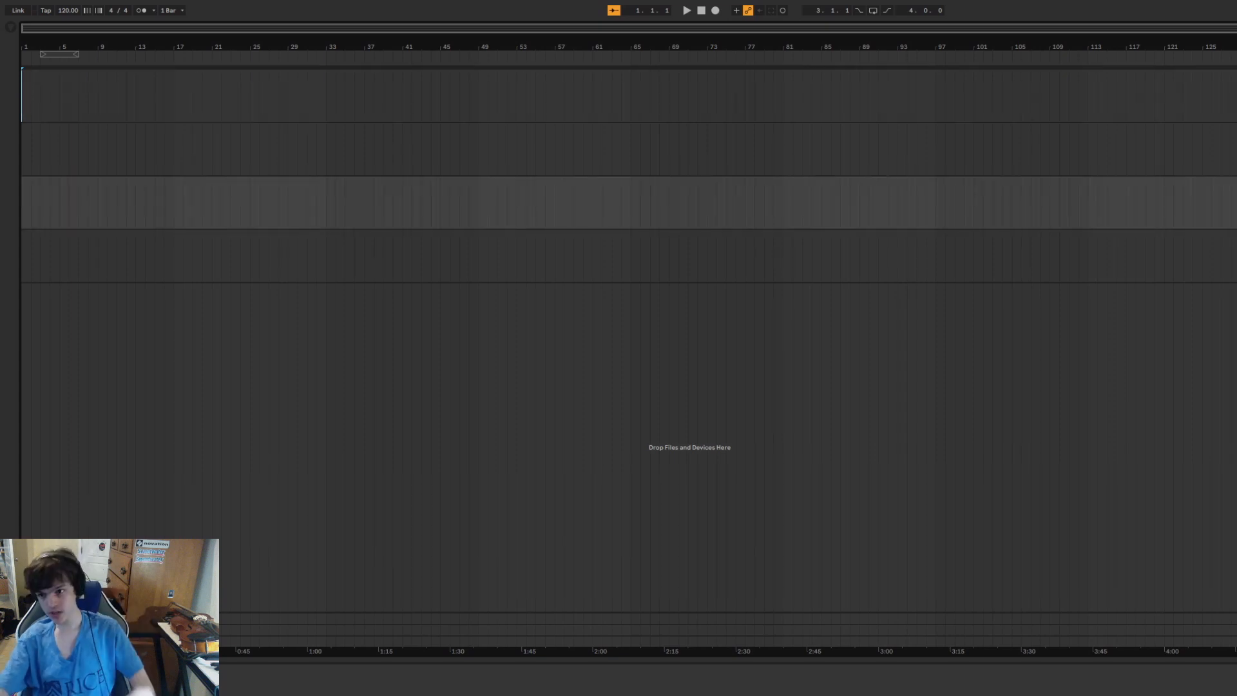
key(ctrl+t)
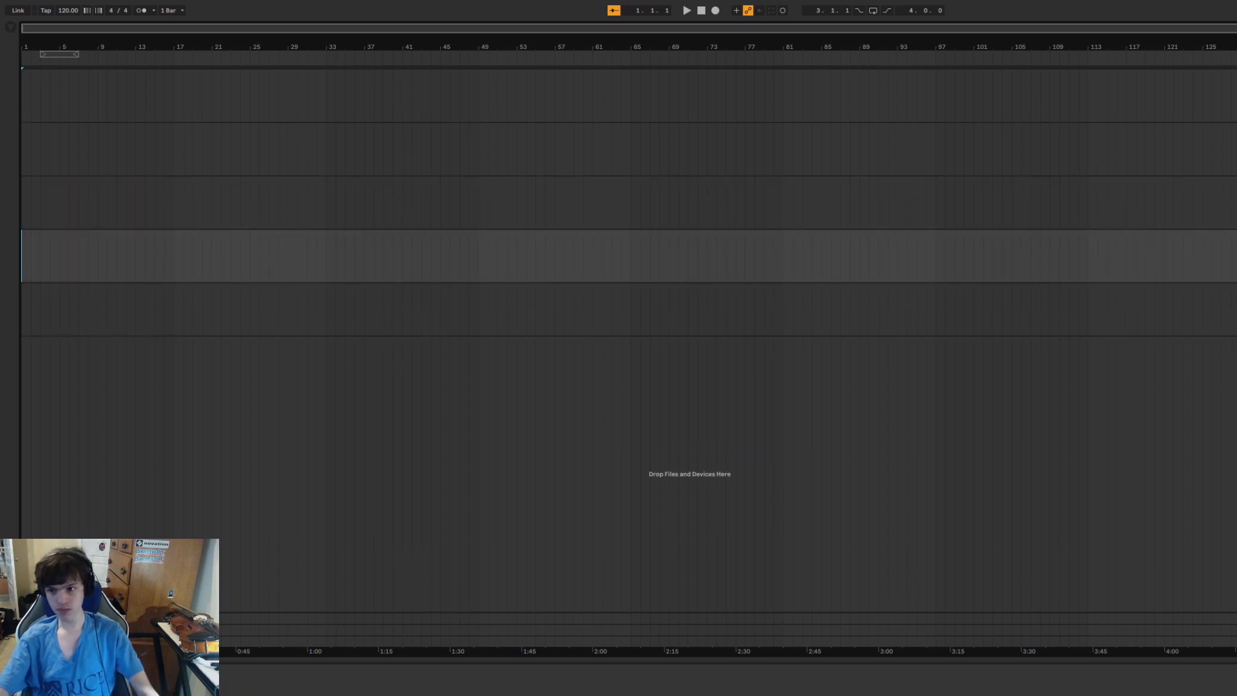
Group the first two audio tracks.
key(Up)
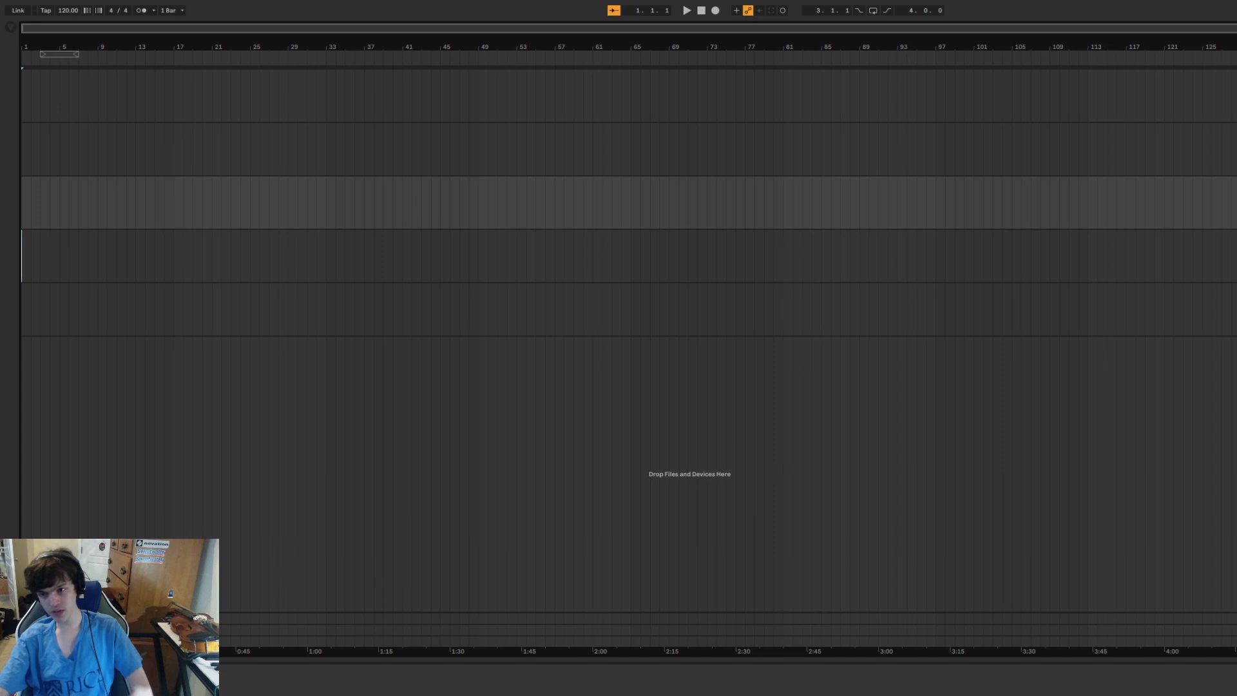
click(1236, 203)
key(Down)
key(Up)
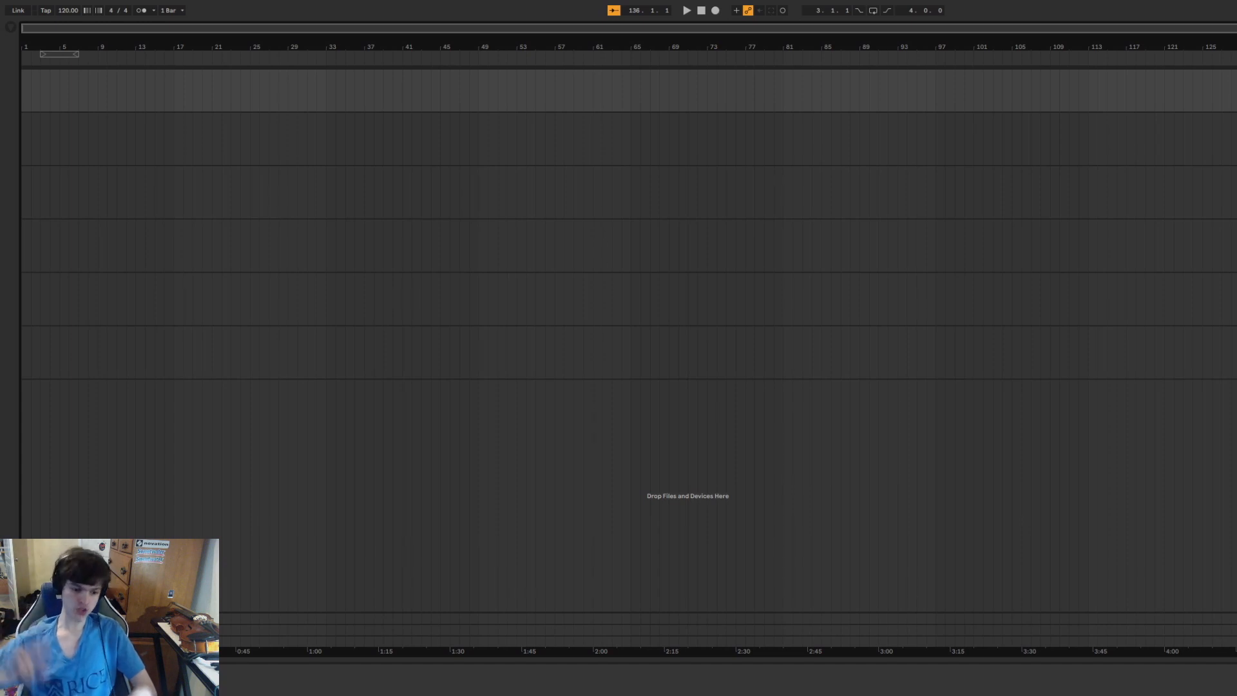
click(1231, 245)
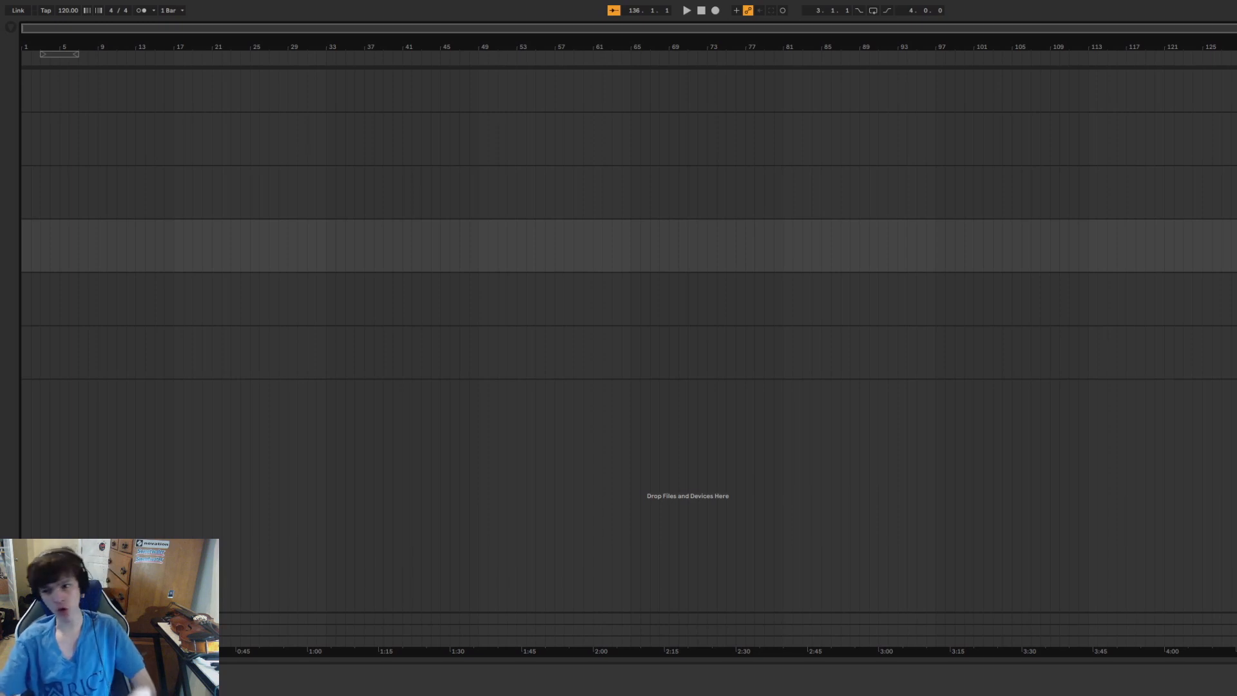
click(1232, 91)
click(1231, 353)
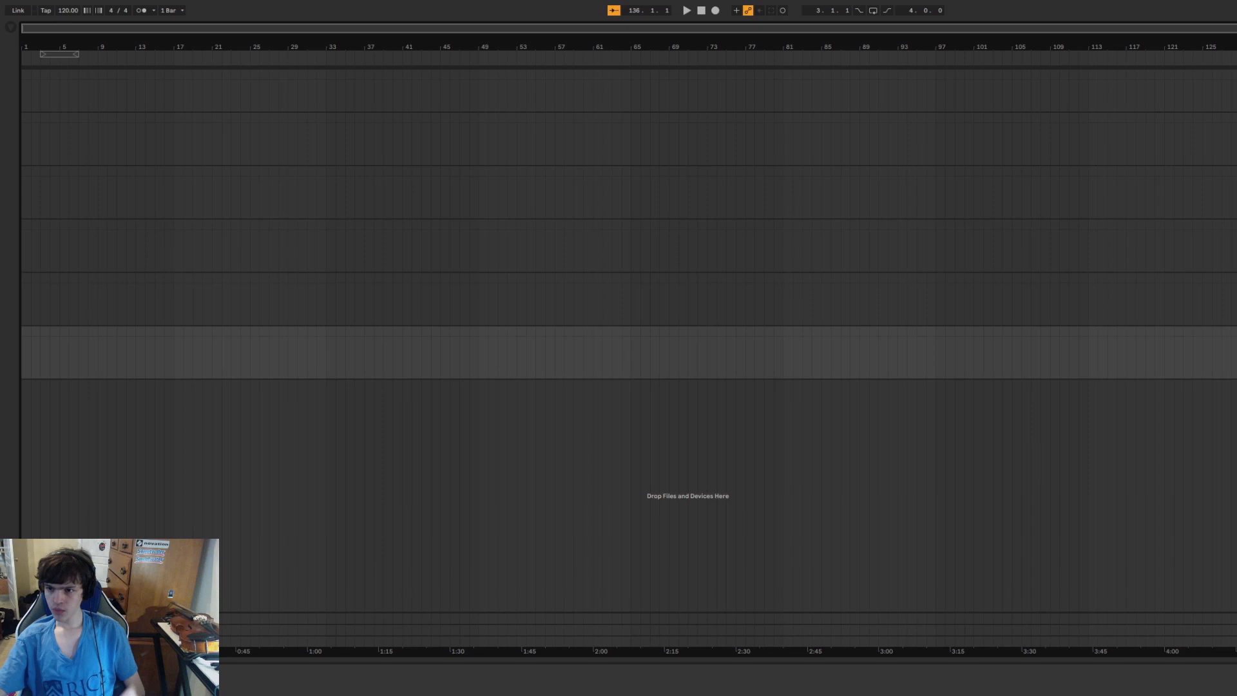
click(783, 290)
click(784, 238)
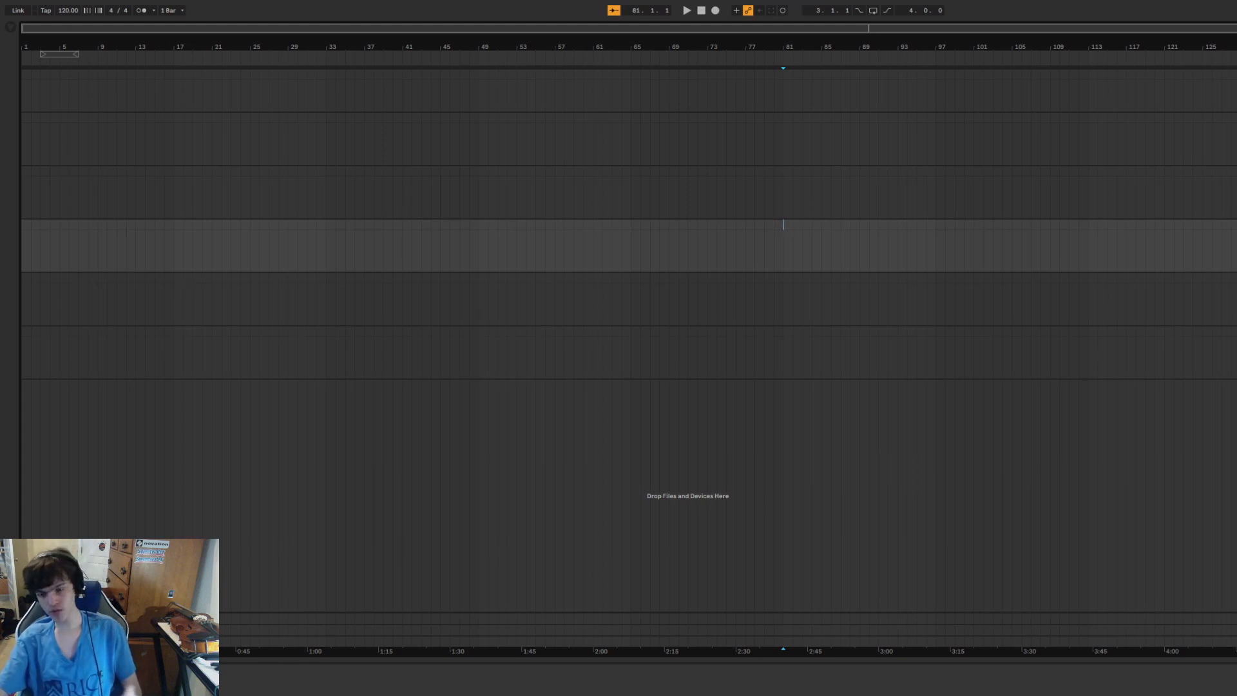
click(1232, 283)
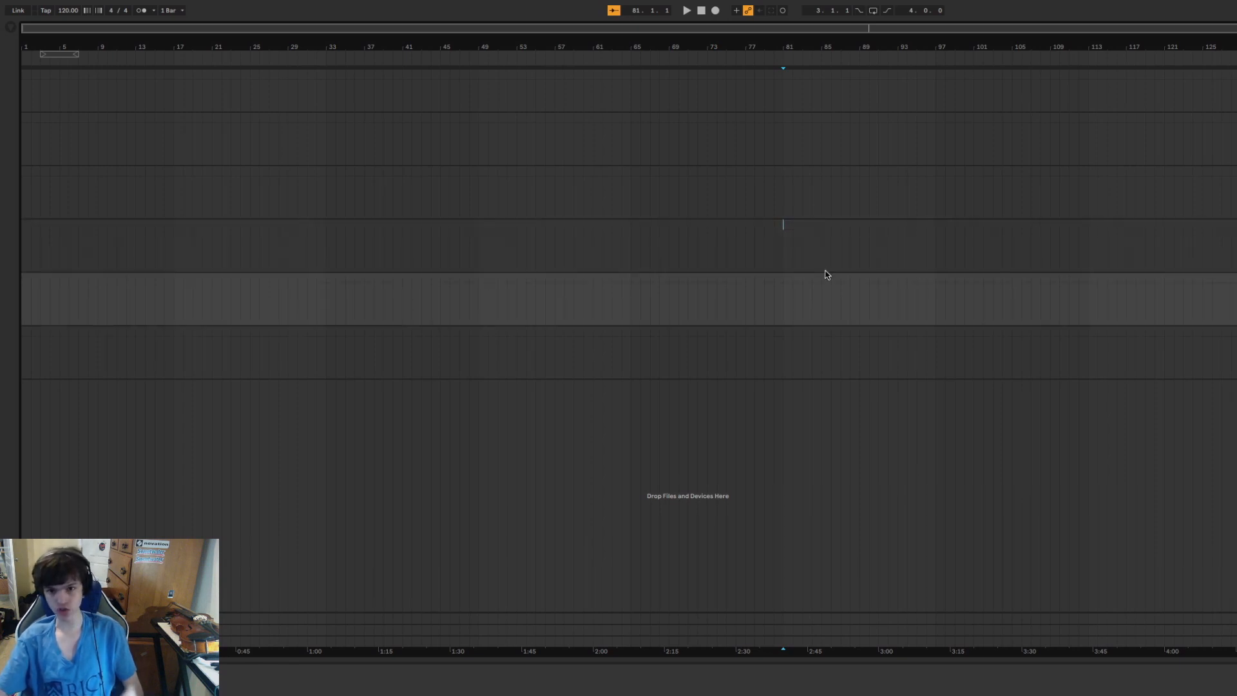
click(785, 228)
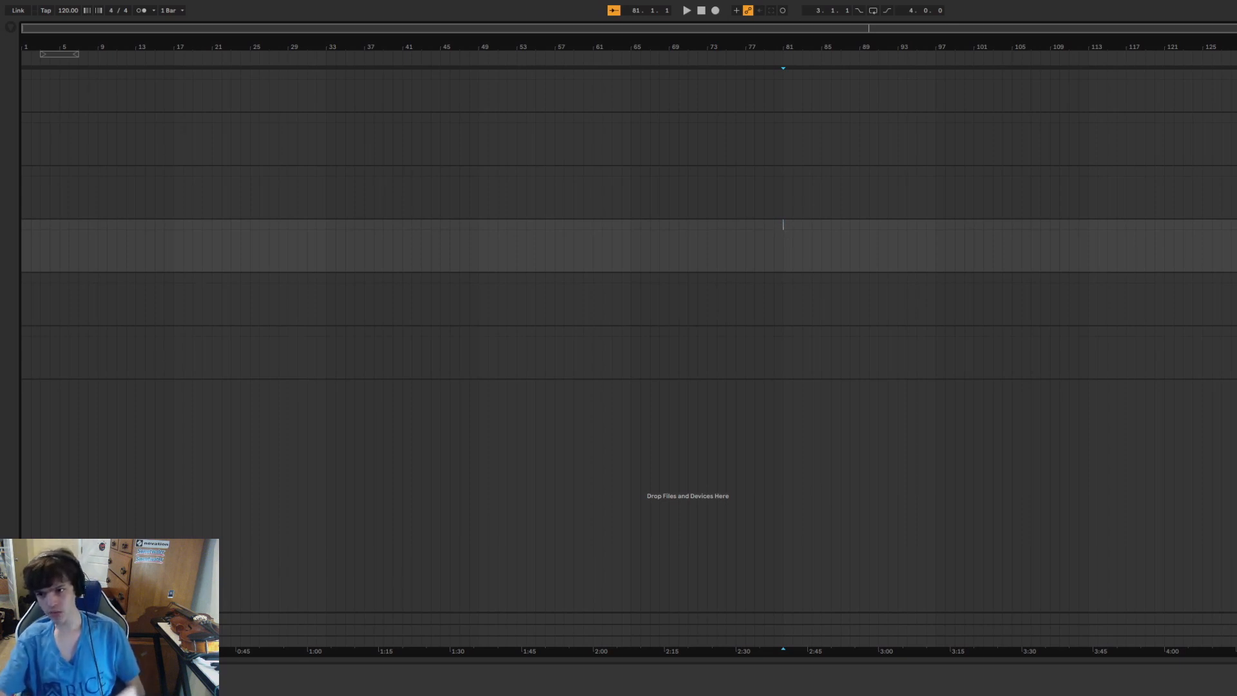
Load Serum from the FaV VOOST collection onto the fifth track with 16 unison voices and preview its chord clip at bar 65.
click(1233, 294)
click(11, 255)
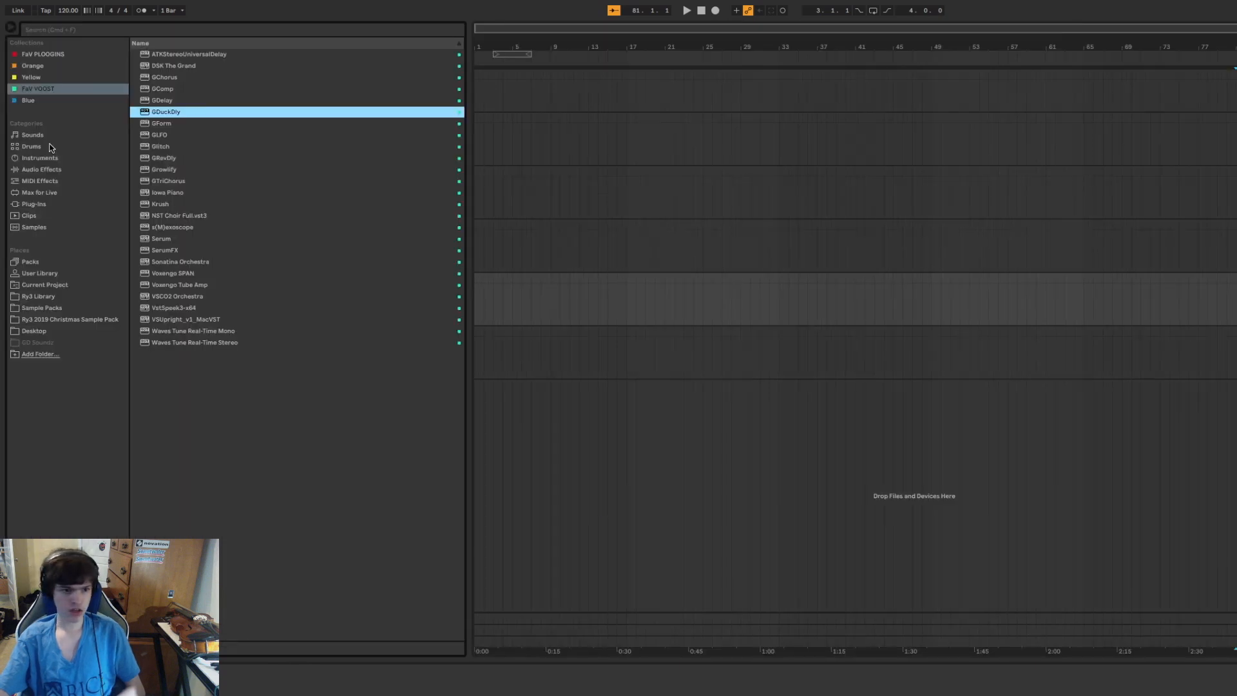
click(173, 238)
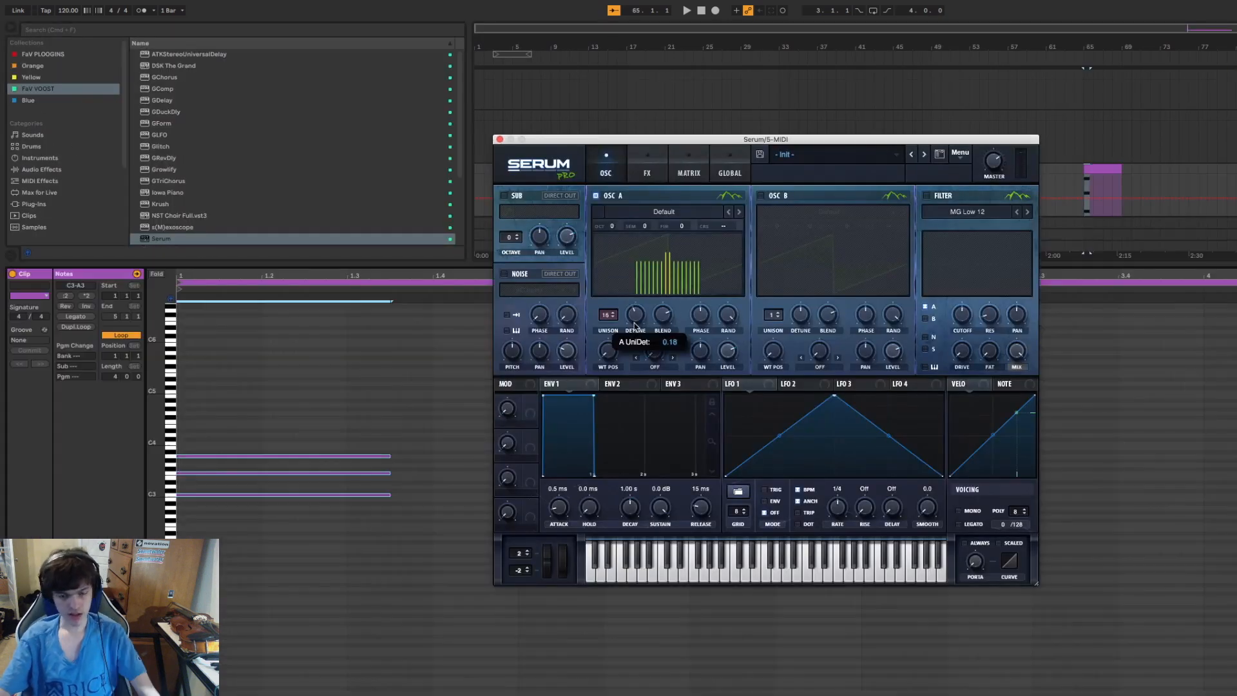
key(space)
click(500, 138)
key(super+alt+l)
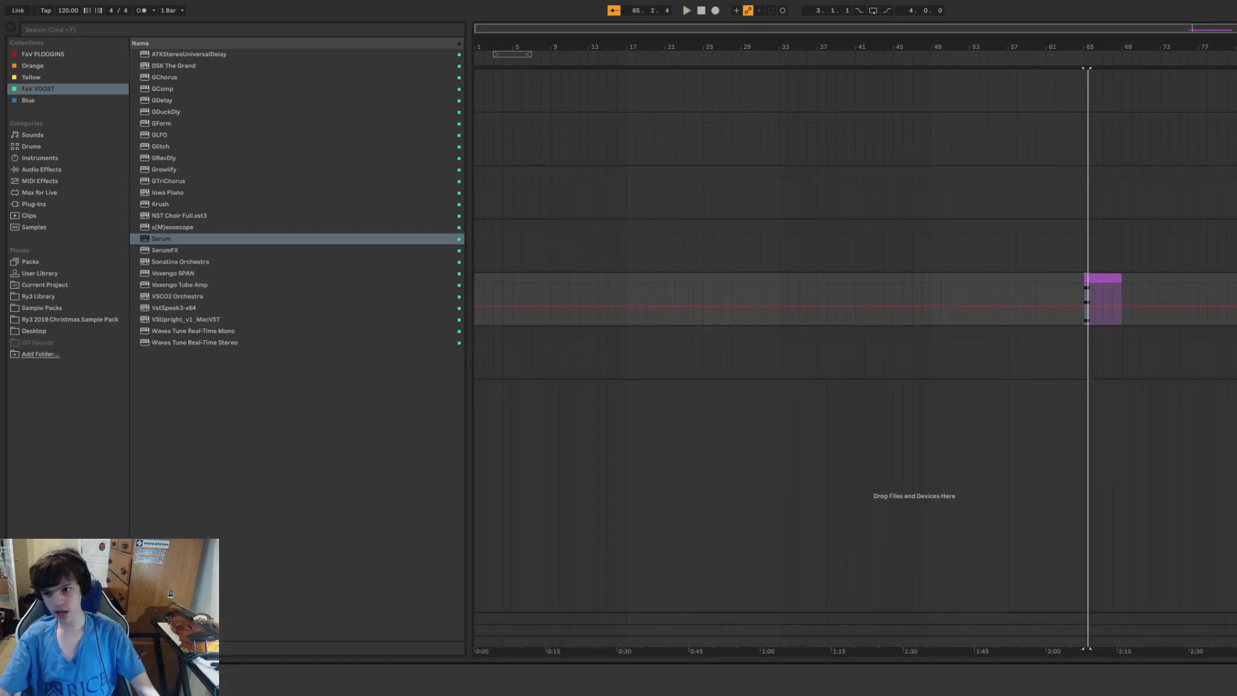
Copy the chord clip to a new track below the Serum track and delete its upper notes, keeping only C3.
click(1087, 351)
click(1097, 279)
drag(1097, 45, 1090, 129)
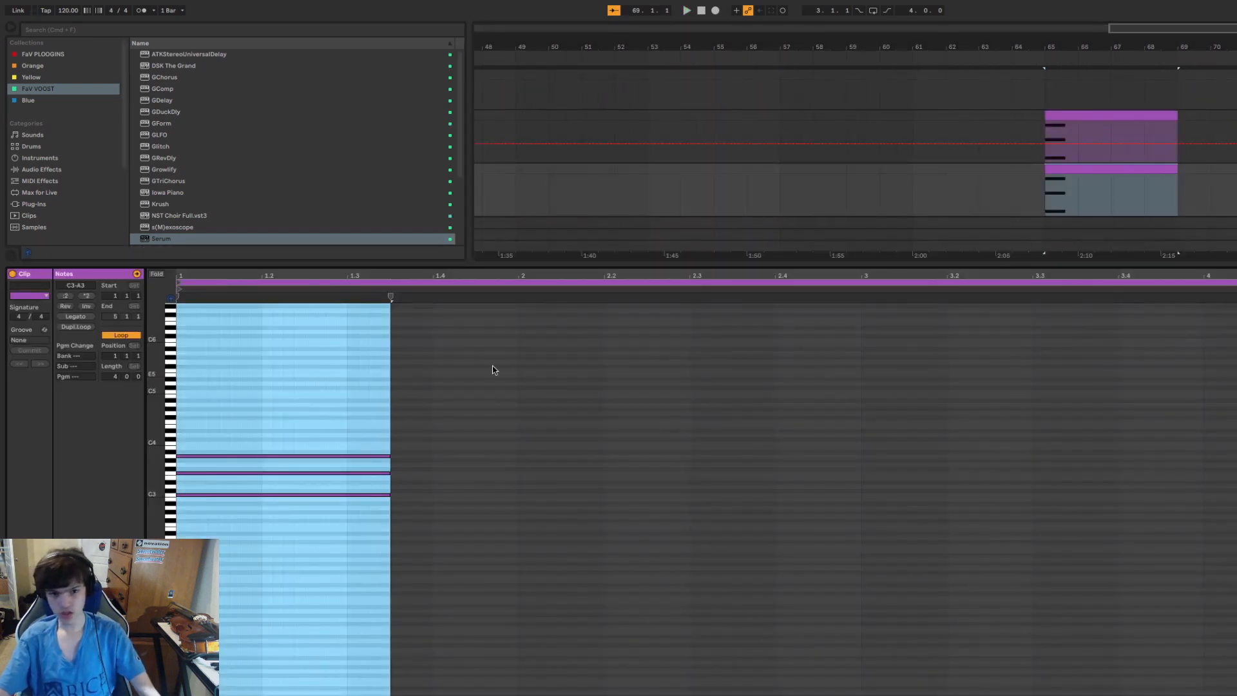
drag(464, 329, 221, 482)
key(Delete)
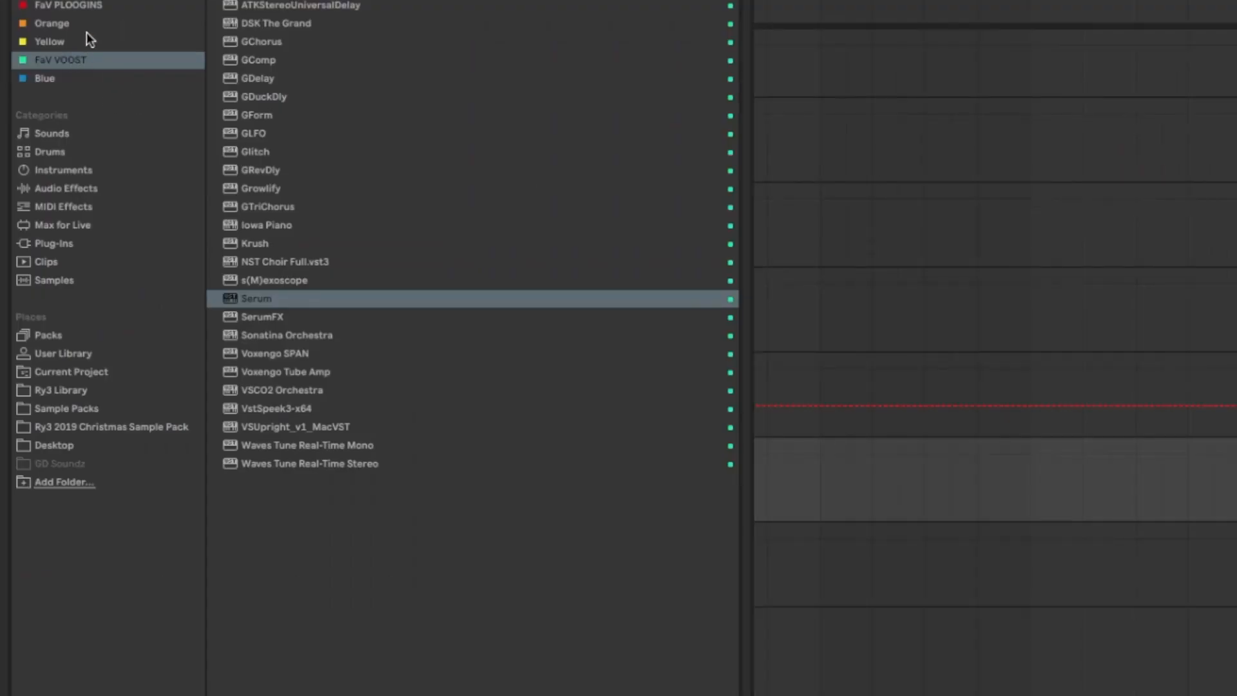
Load the Operator instrument onto the track holding the single-note clip.
click(84, 6)
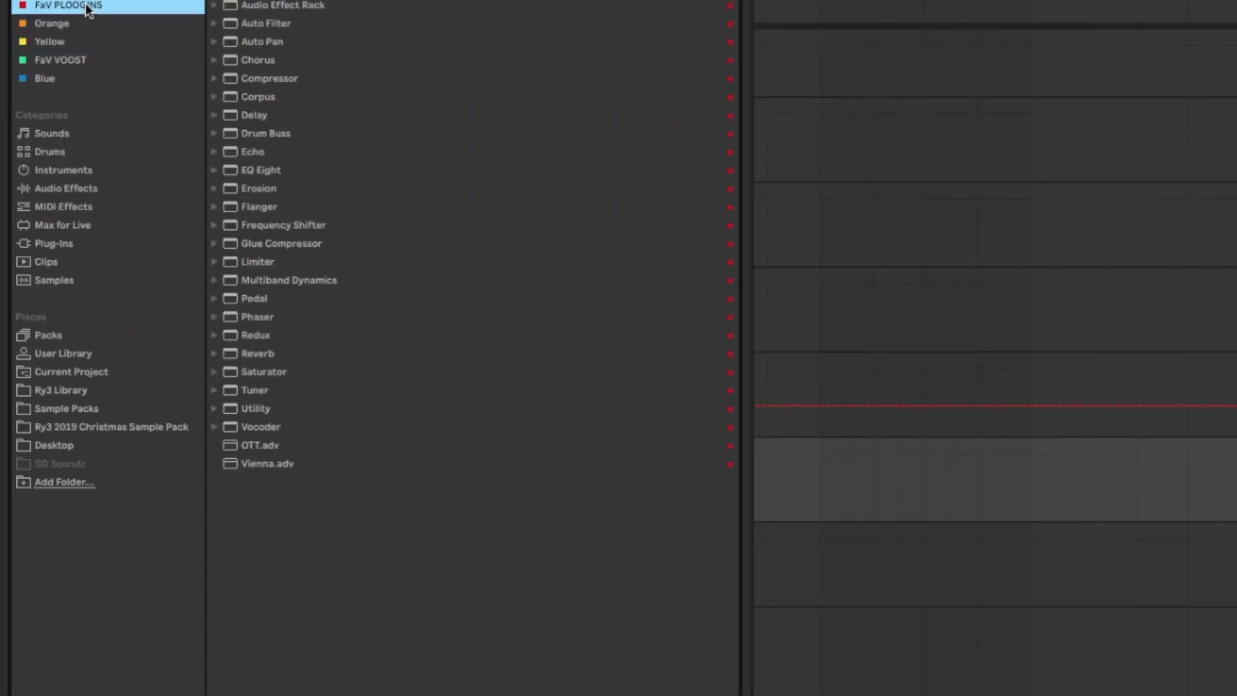
click(81, 44)
click(80, 60)
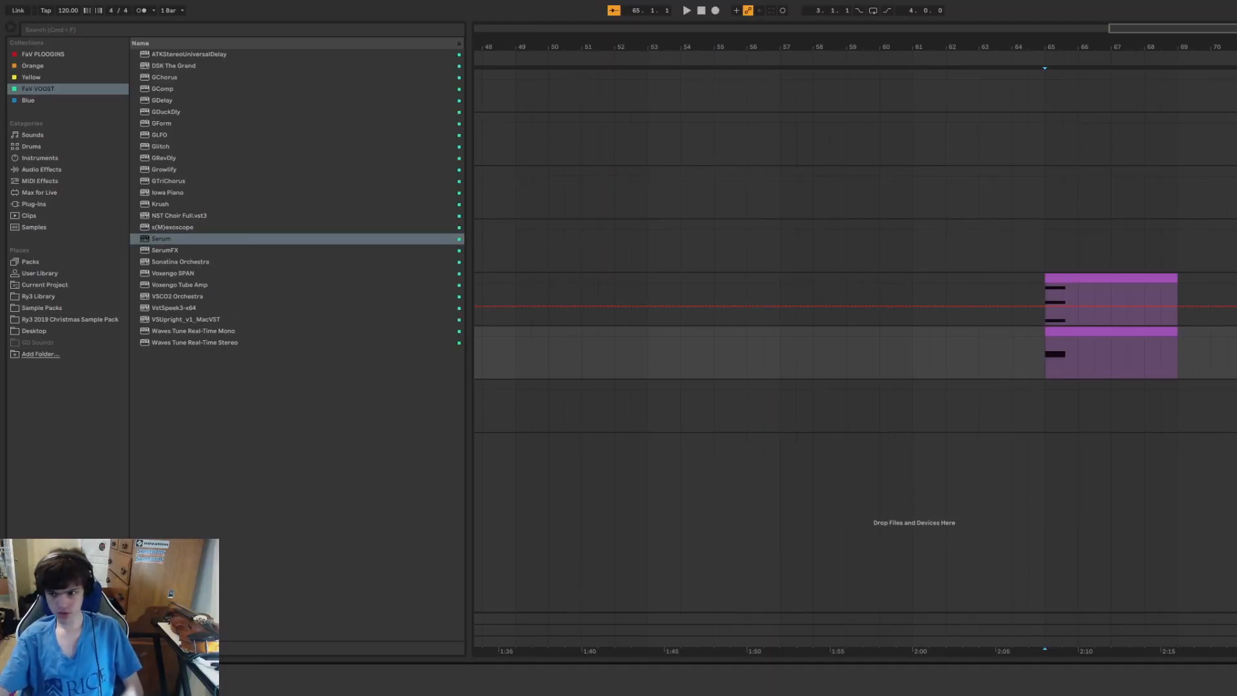
click(42, 169)
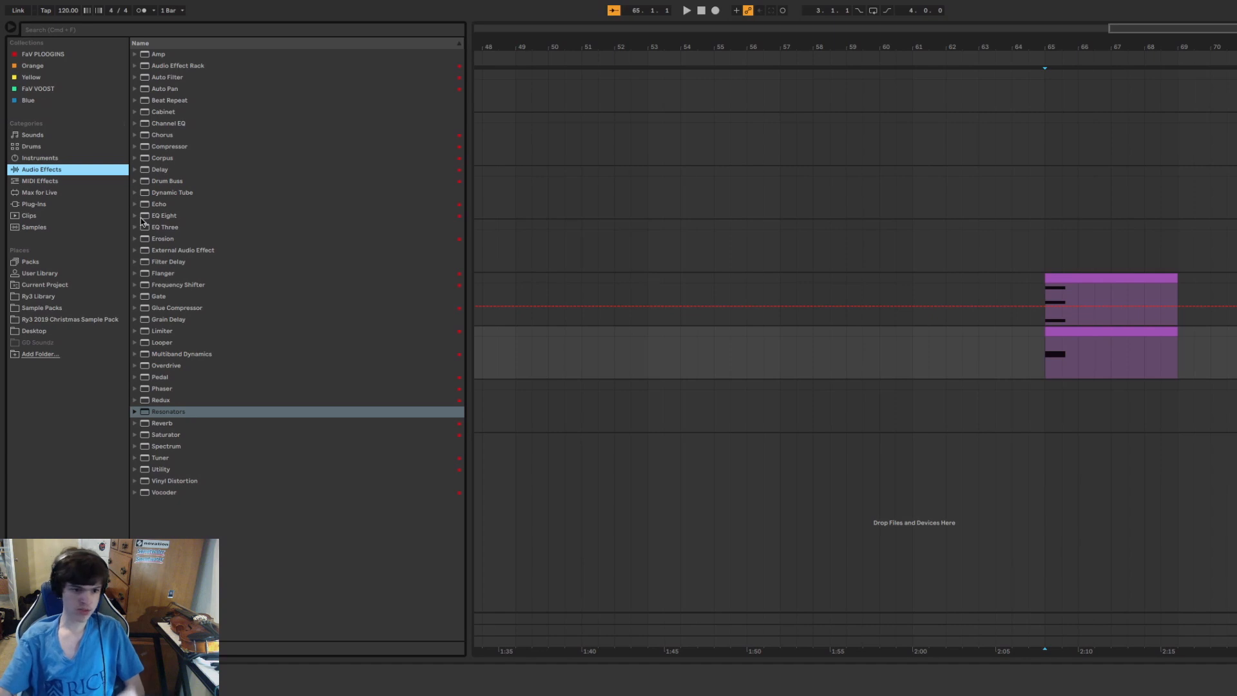
key(Up)
click(156, 136)
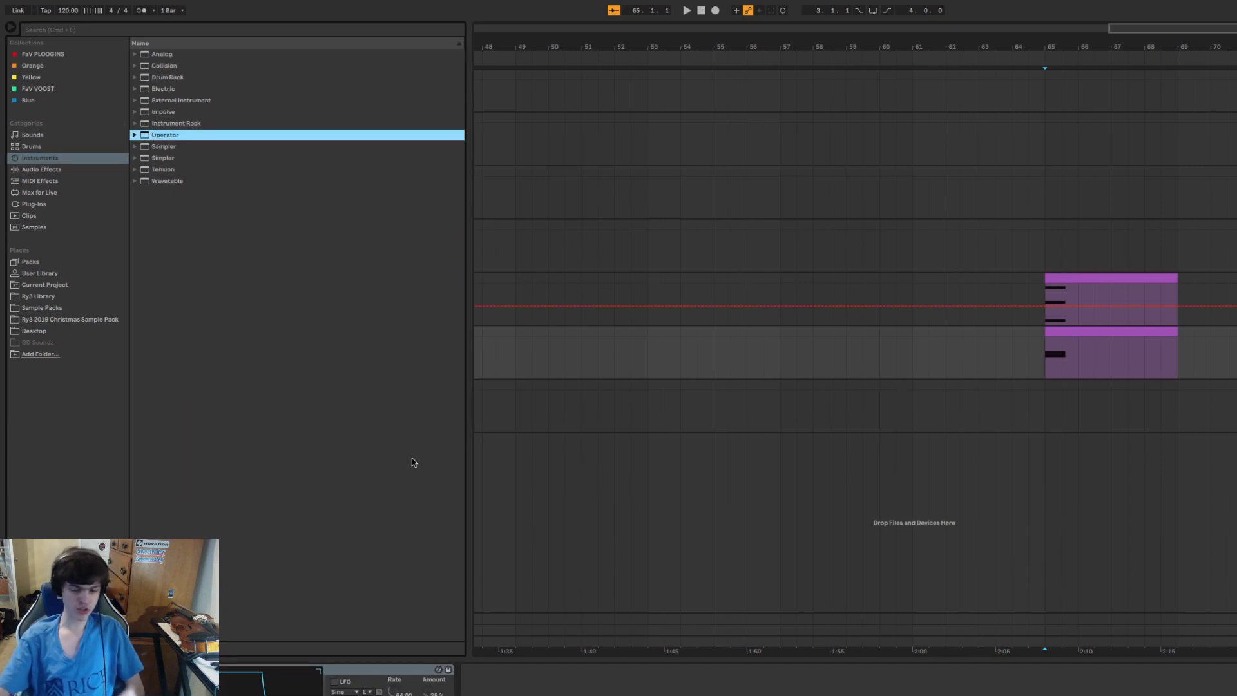
Open the single-note clip and transpose its note down two octaves to C1.
double_click(1089, 361)
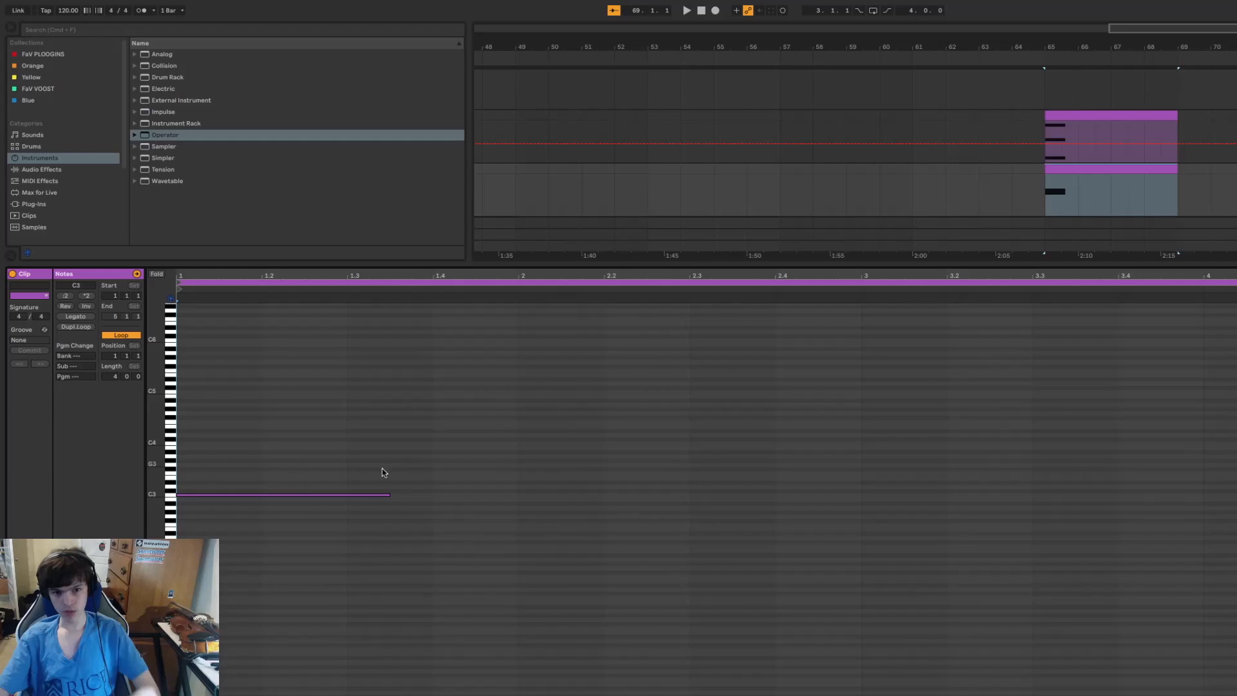
click(288, 495)
key(shift+Down)
key(shift+Down)
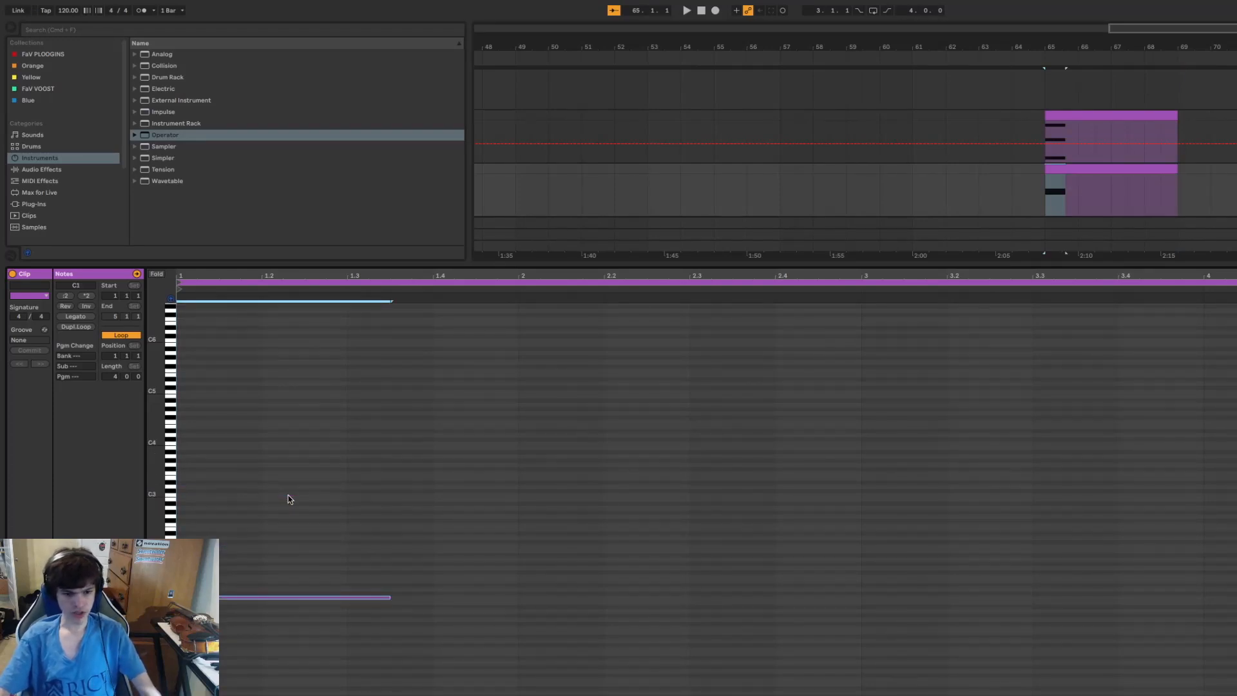
Try the bass note one octave lower and raise it back to C1.
drag(437, 479, 271, 625)
key(shift+Down)
drag(335, 549, 217, 660)
key(Up)
key(Up)
key(Up)
key(Up)
key(Up)
key(Up)
key(Up)
key(Up)
key(Up)
key(Up)
key(Up)
key(Up)
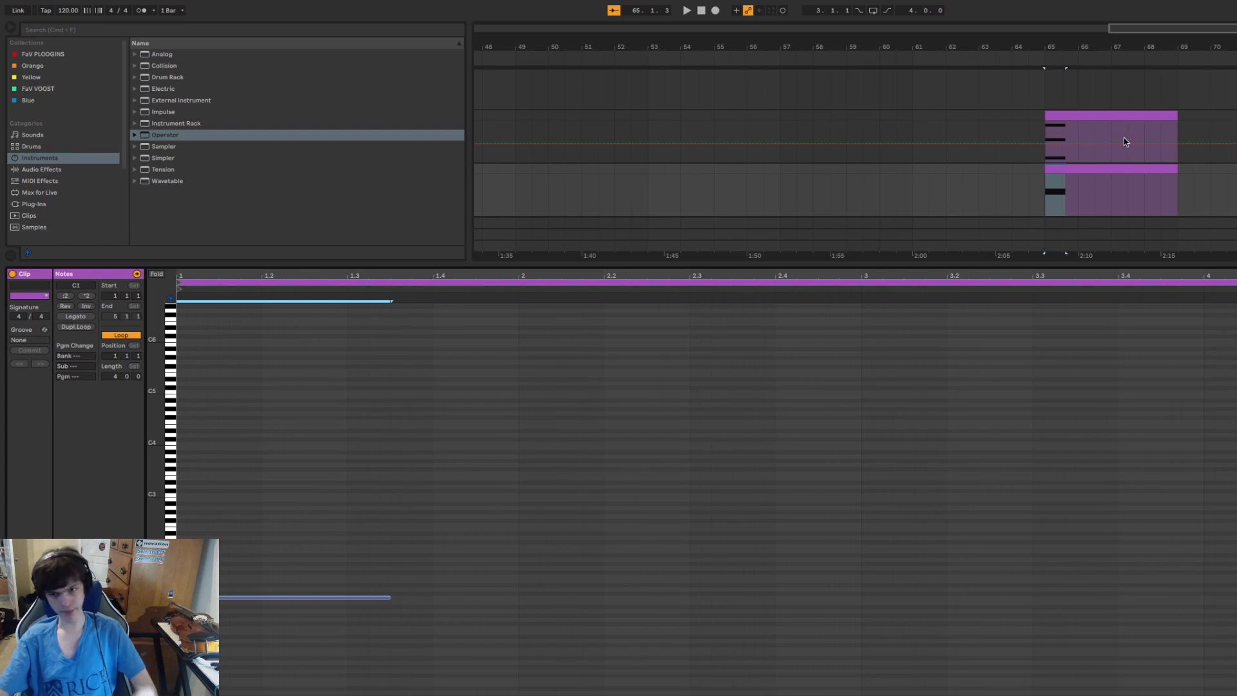
click(1108, 169)
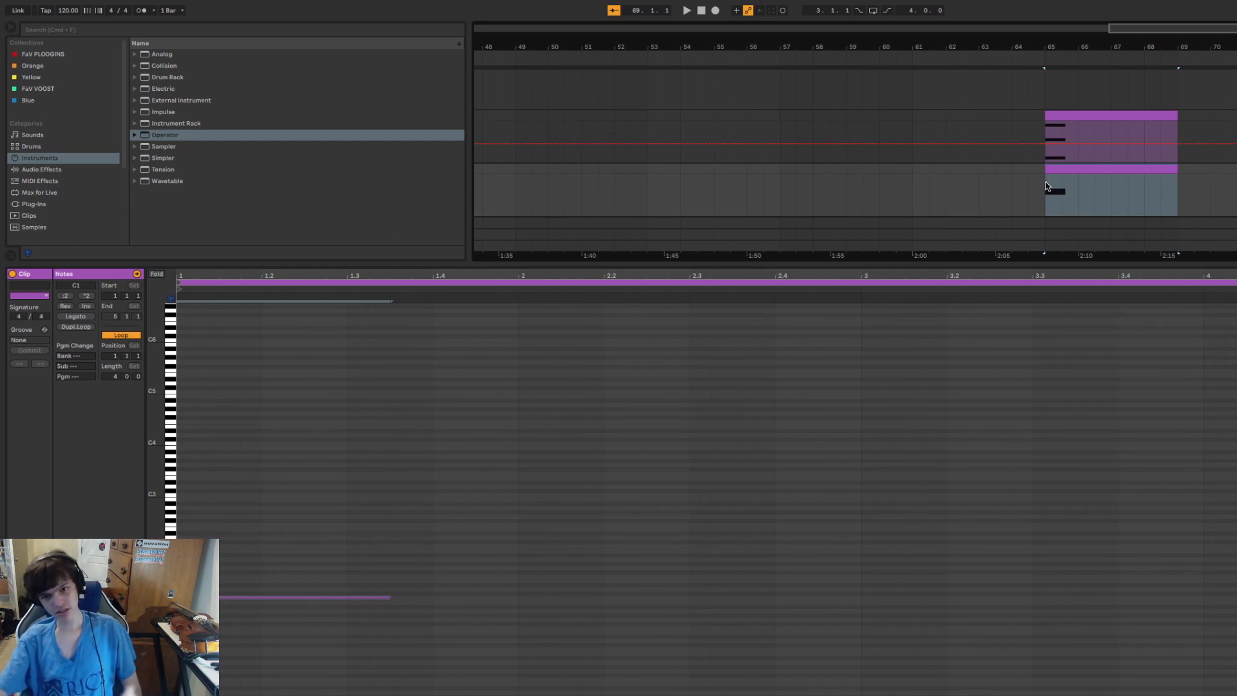
click(261, 510)
click(425, 573)
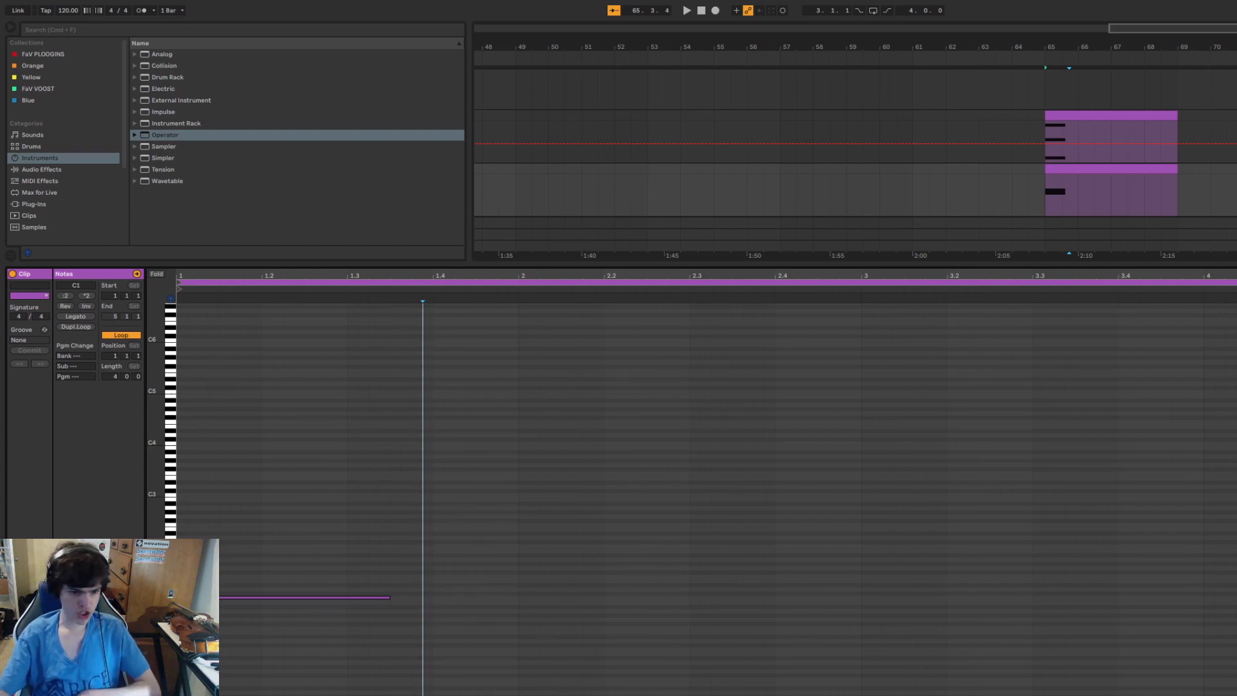
click(238, 597)
drag(433, 506, 308, 645)
Show the Operator track's devices and browse the list of audio effects.
key(shift+Tab)
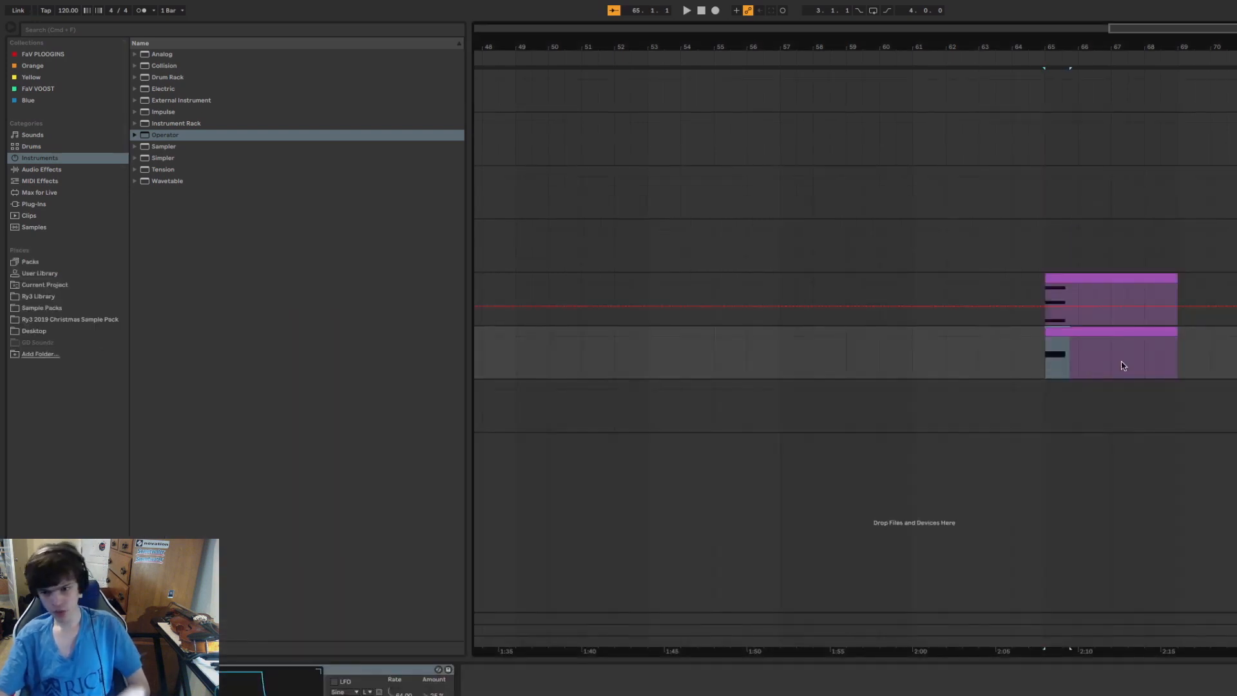
click(1068, 332)
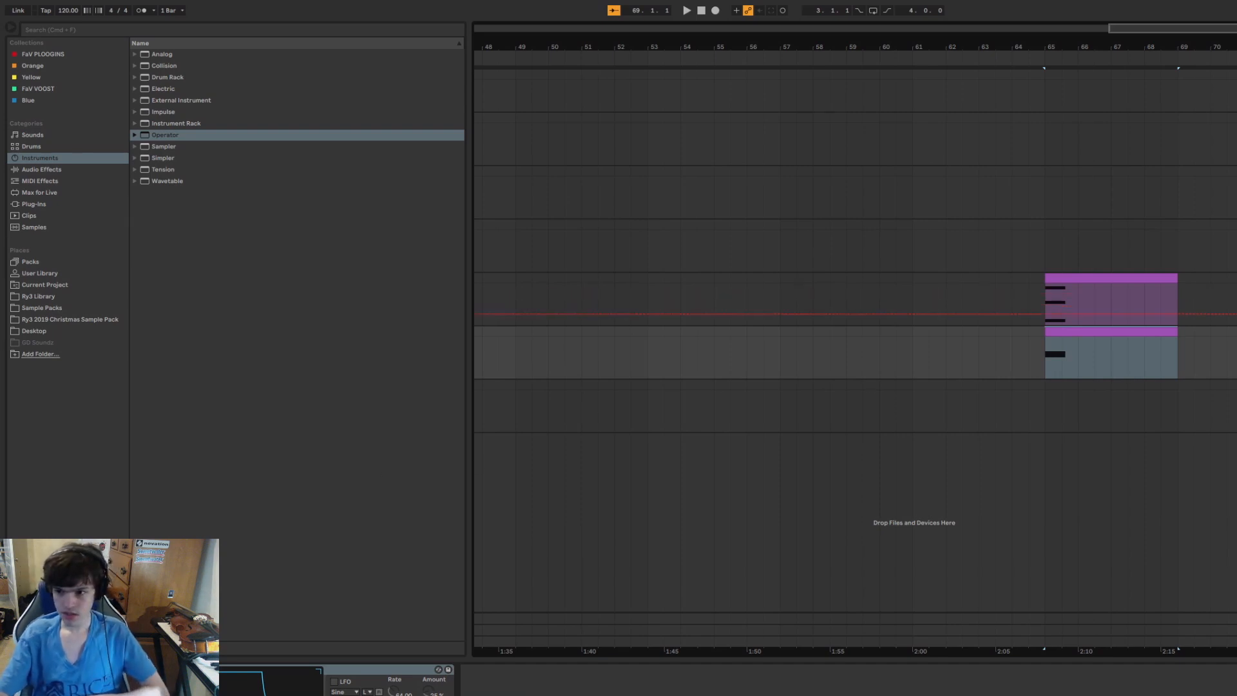
click(51, 170)
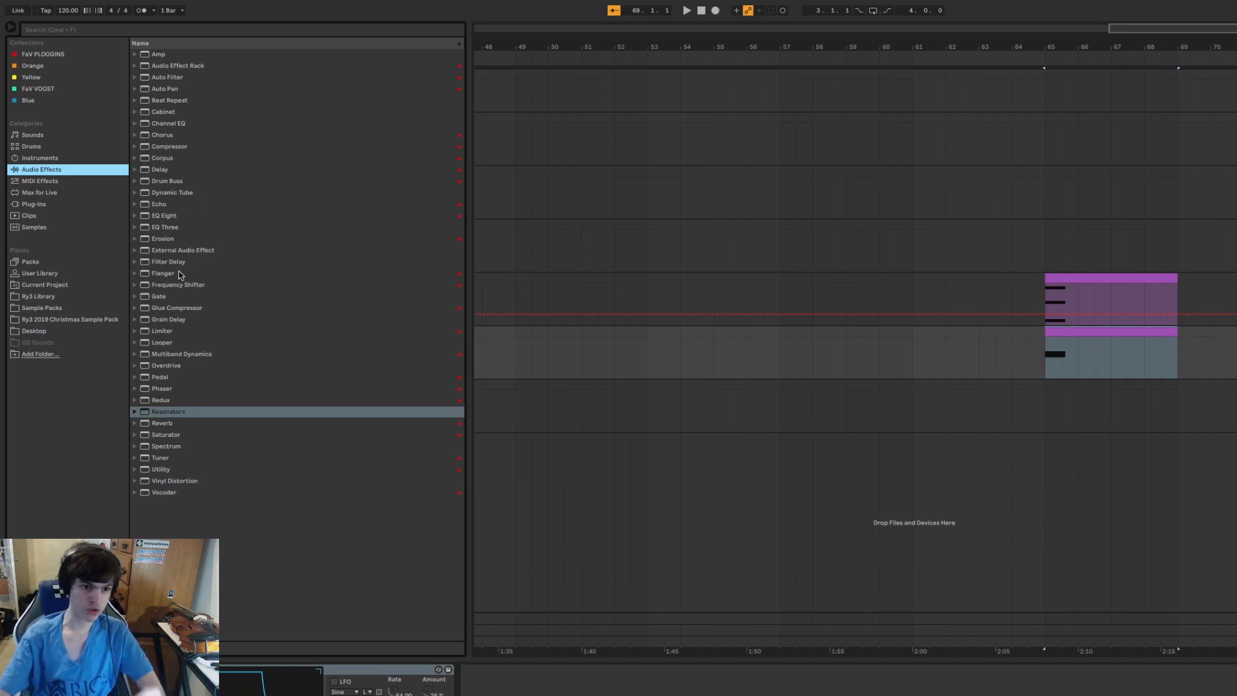
click(177, 340)
click(174, 399)
click(173, 310)
Try adding Reverb to the Operator track and undo it.
click(180, 424)
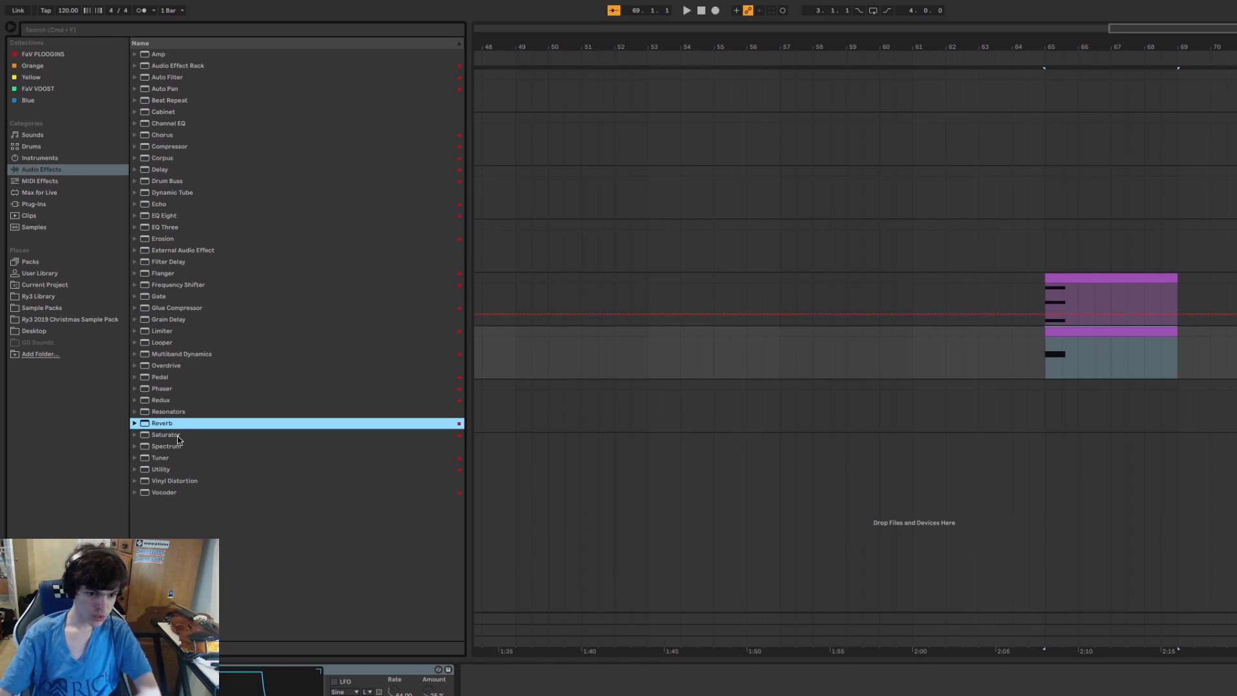
double_click(180, 426)
key(ctrl+z)
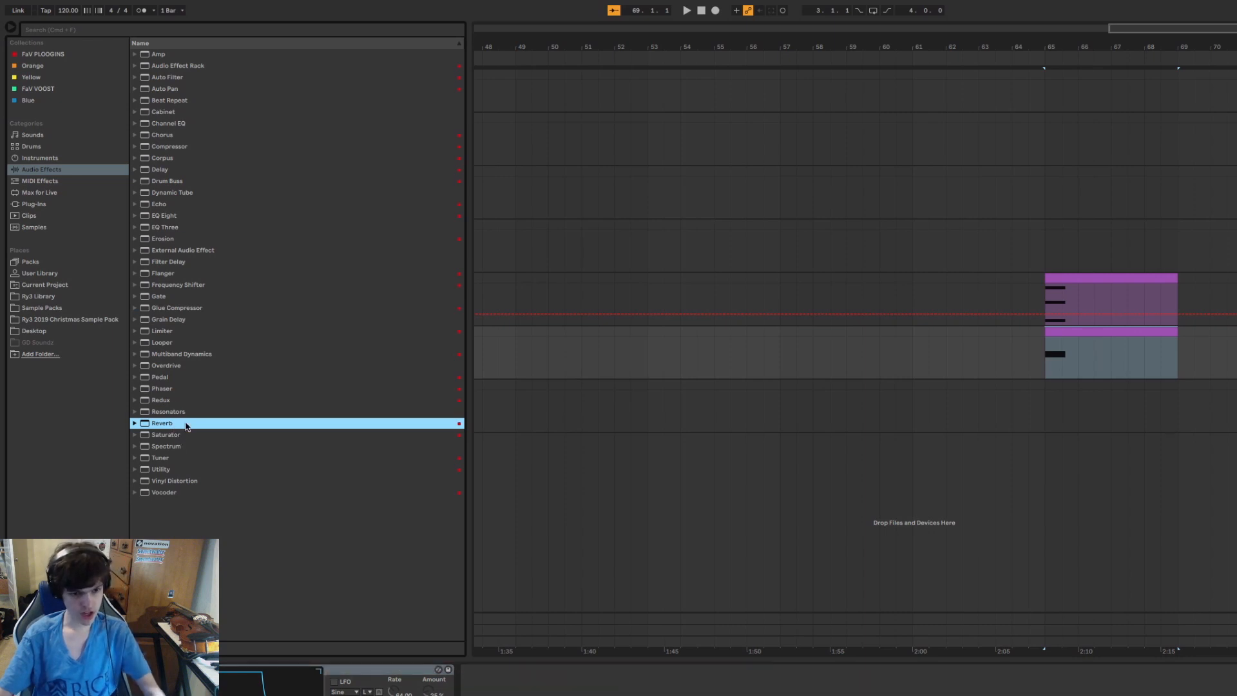
Add a Saturator after Operator and change its saturation curve type.
double_click(183, 435)
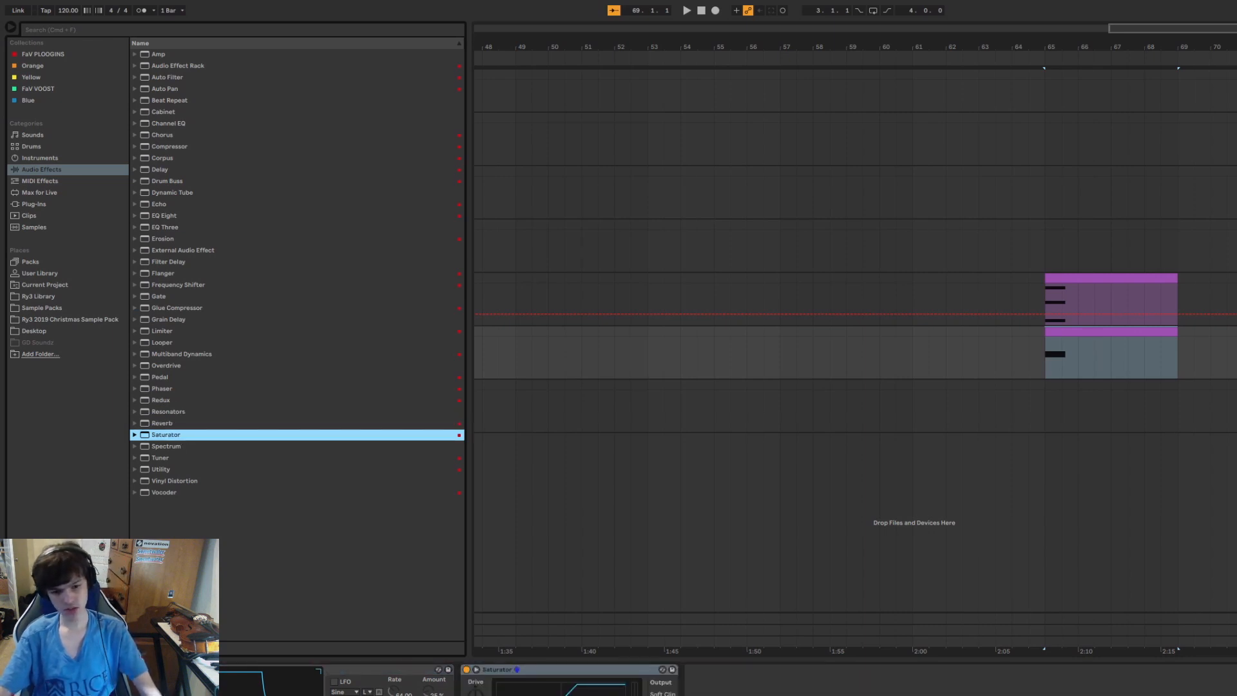
click(567, 695)
click(567, 695)
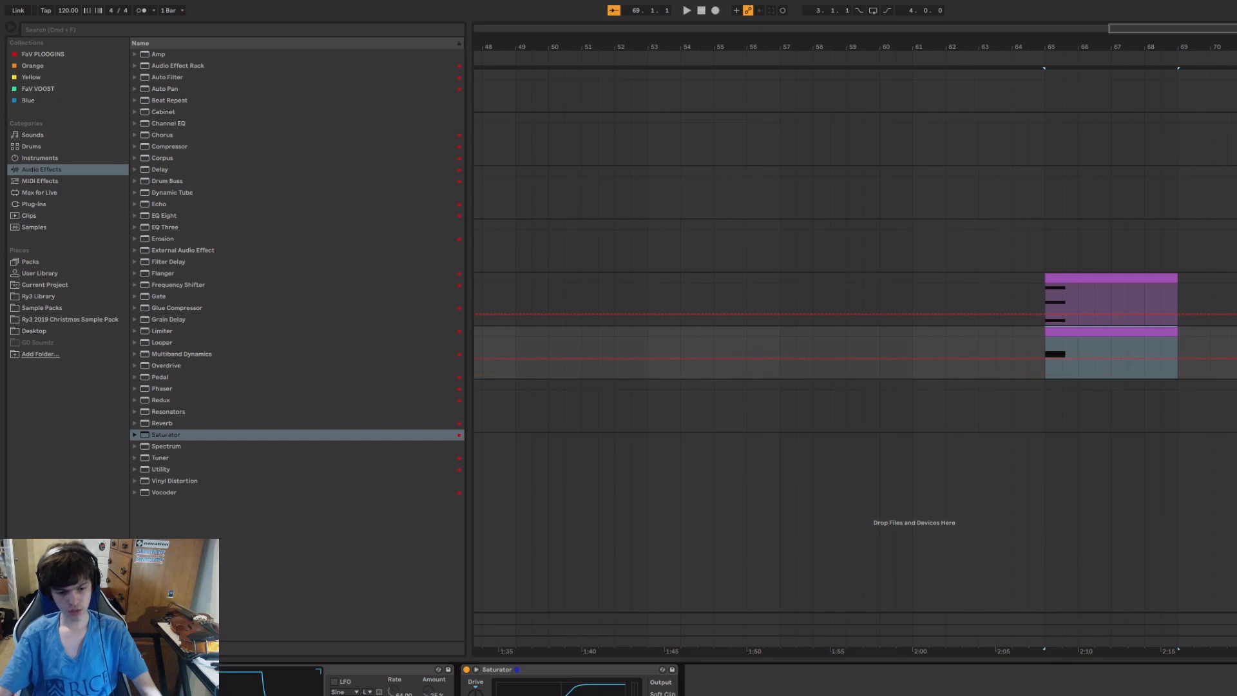
Play the clips from bar 65 several times to hear the saturated bass under the Serum chord.
key(space)
key(space)
key(space)
key(space)
key(space)
Show the mixer, reset the Operator track's peak level readout, and play the clips to compare the Serum and Operator levels.
key(Tab)
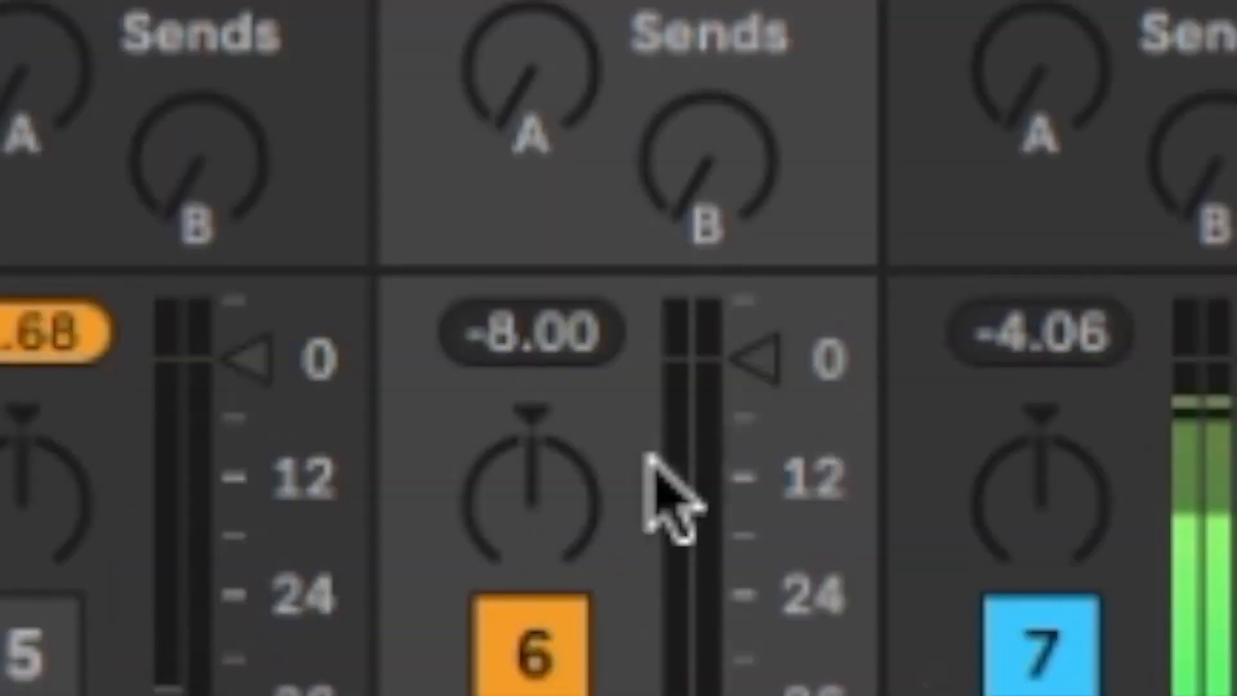
click(531, 356)
key(space)
key(space)
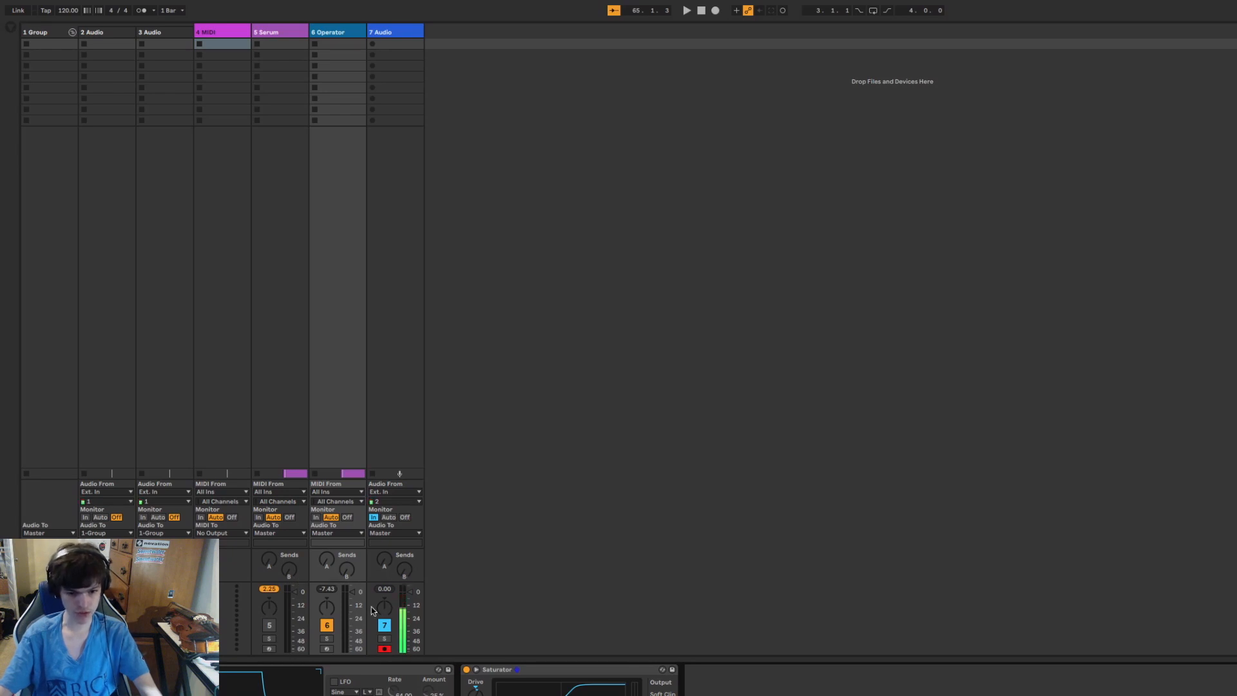
key(space)
key(space)
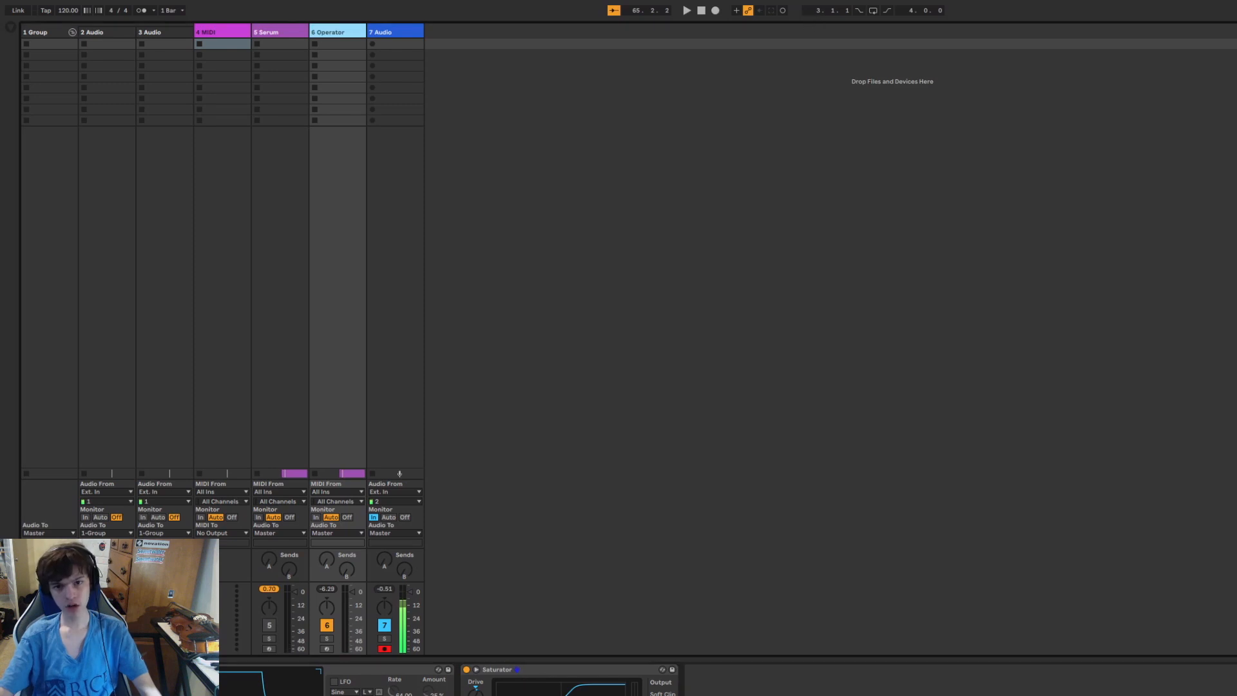
Return to the arrangement and add an EQ Eight after the Saturator on the Operator track.
key(Tab)
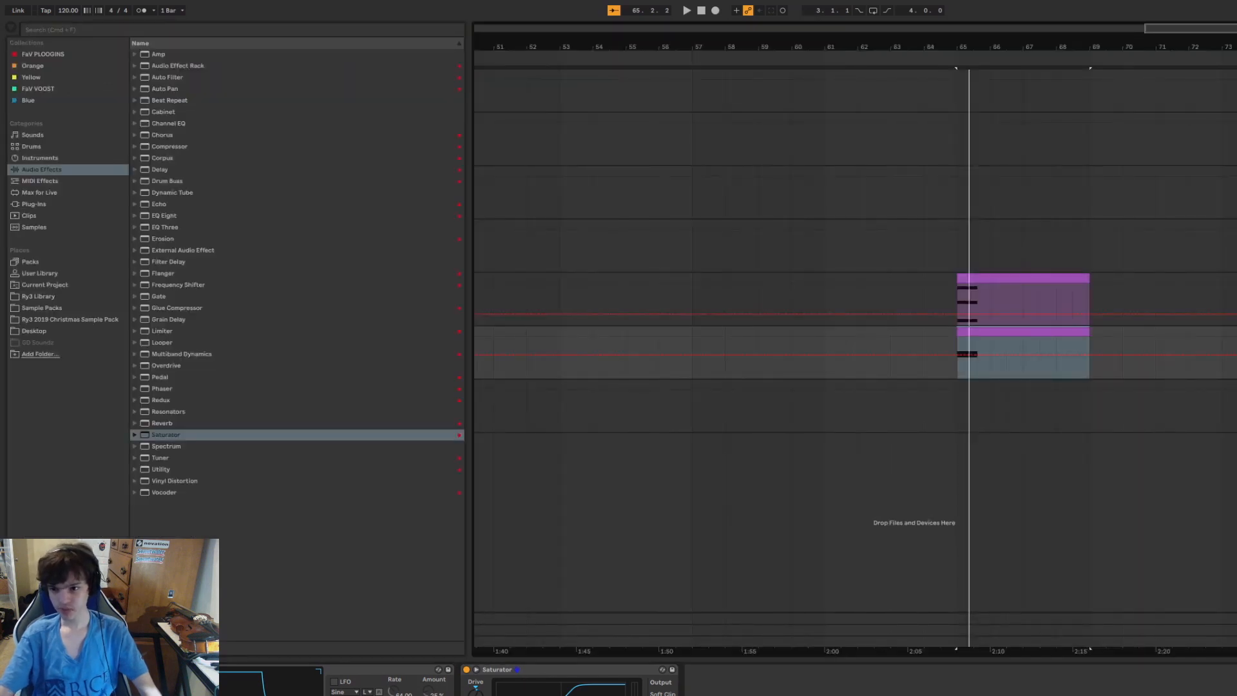
click(163, 216)
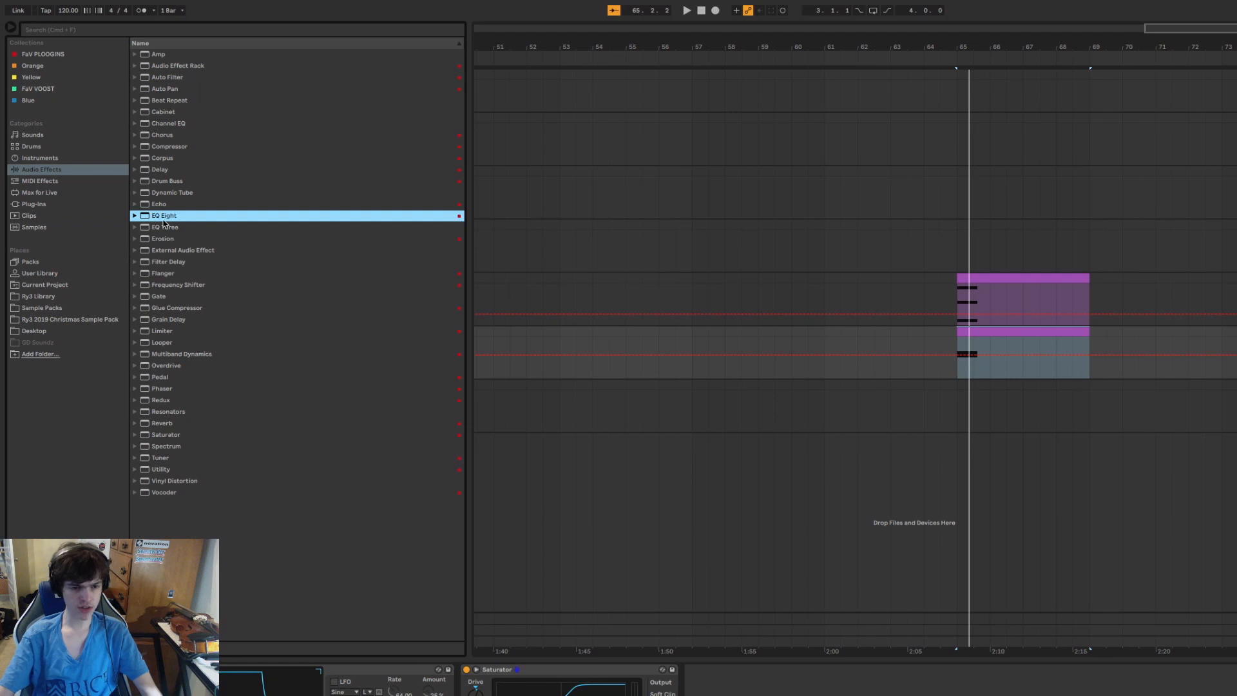
double_click(163, 219)
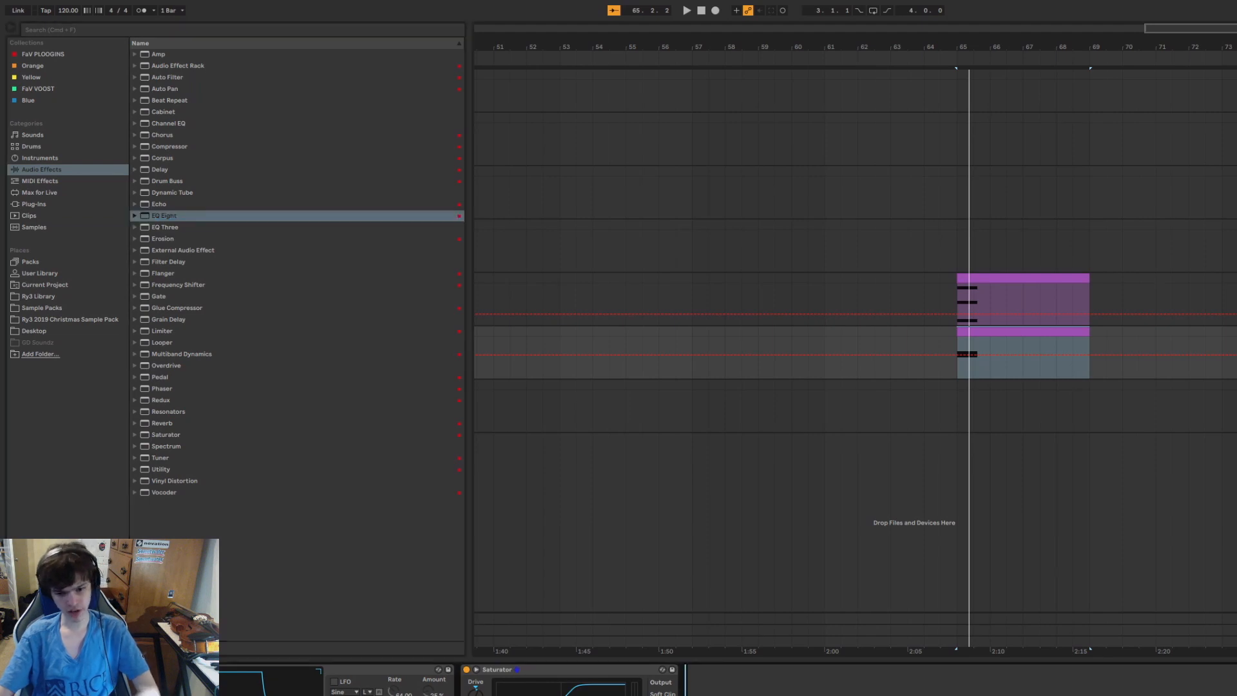
double_click(160, 220)
Play the clips from bar 65 several times to hear the Operator bass through its EQ Eight.
key(space)
key(space)
key(space)
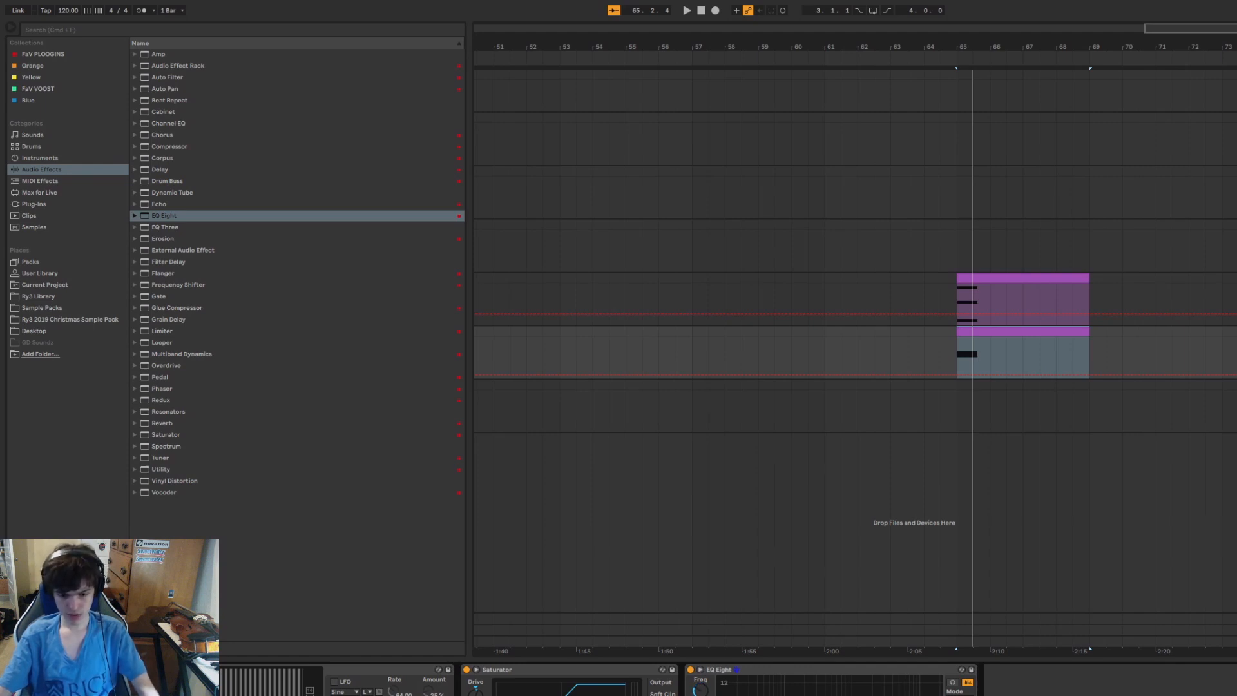
key(space)
key(space)
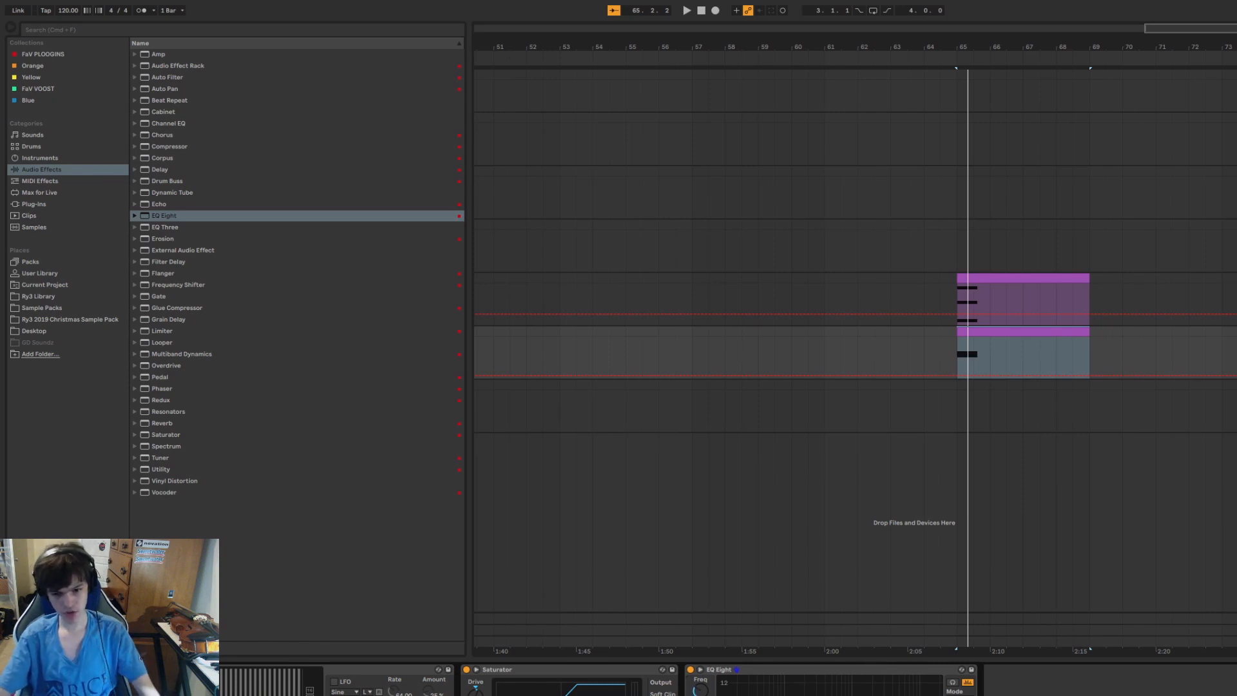
click(737, 670)
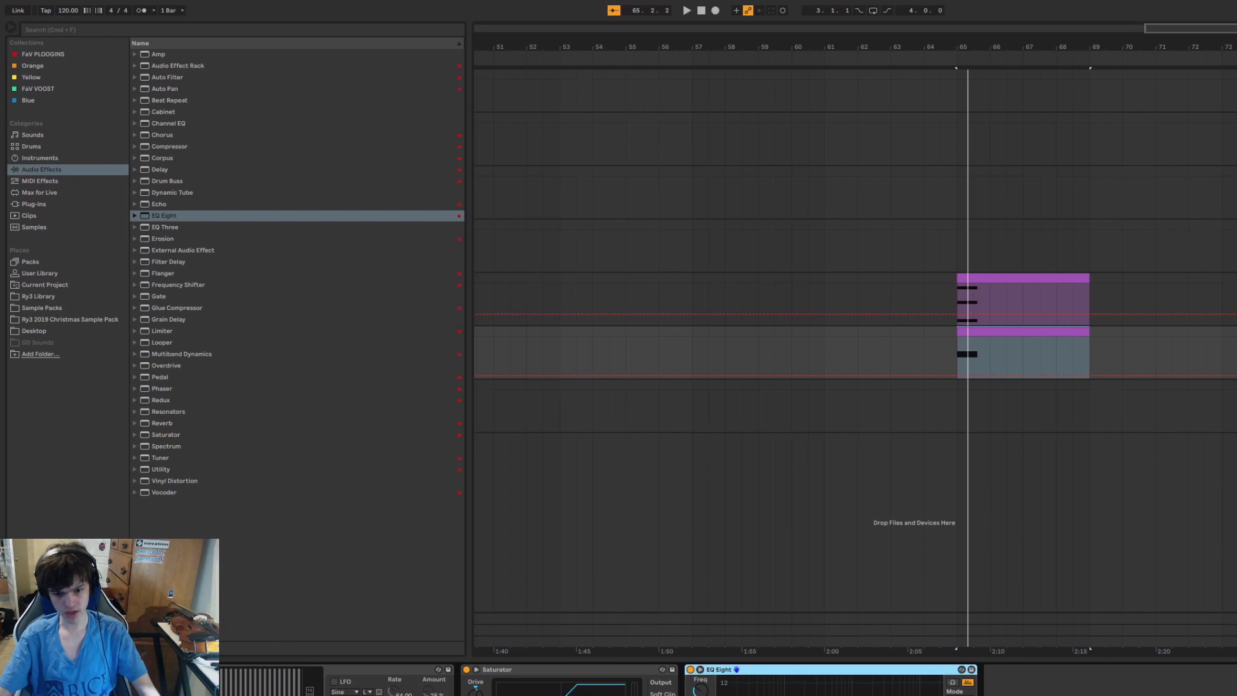
key(space)
key(space)
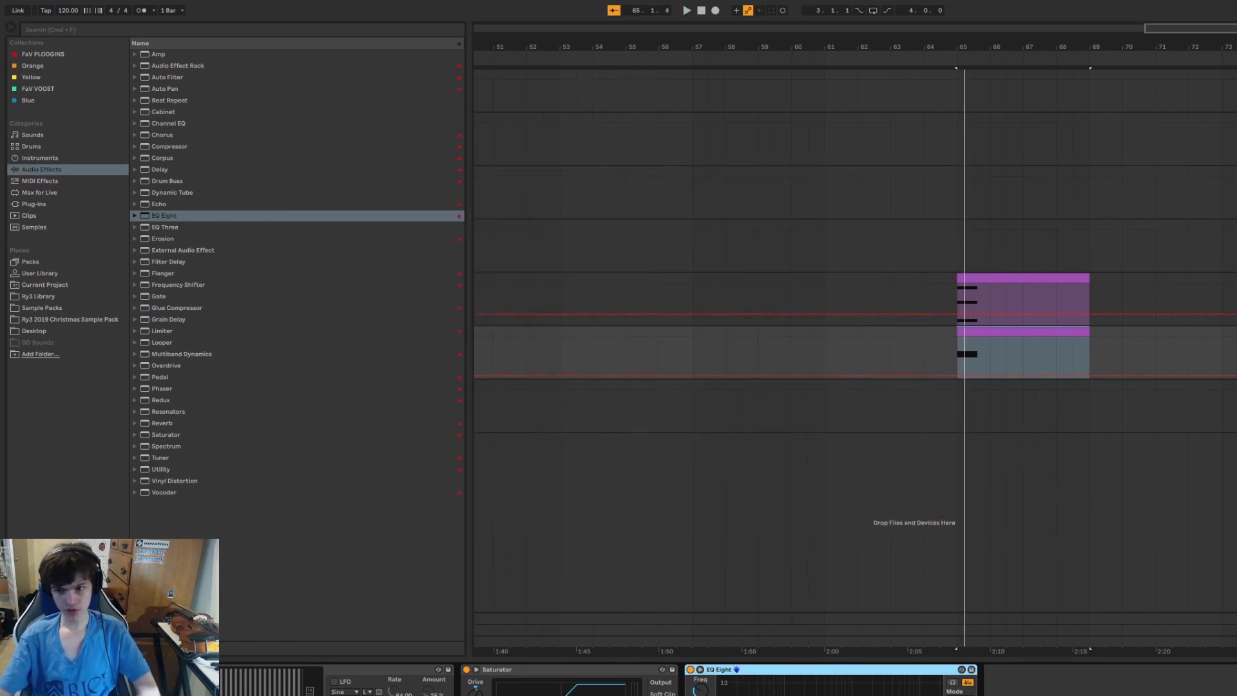
Add an EQ Eight to the Serum track and play the clips from bar 65 to hear the chord through it.
click(970, 280)
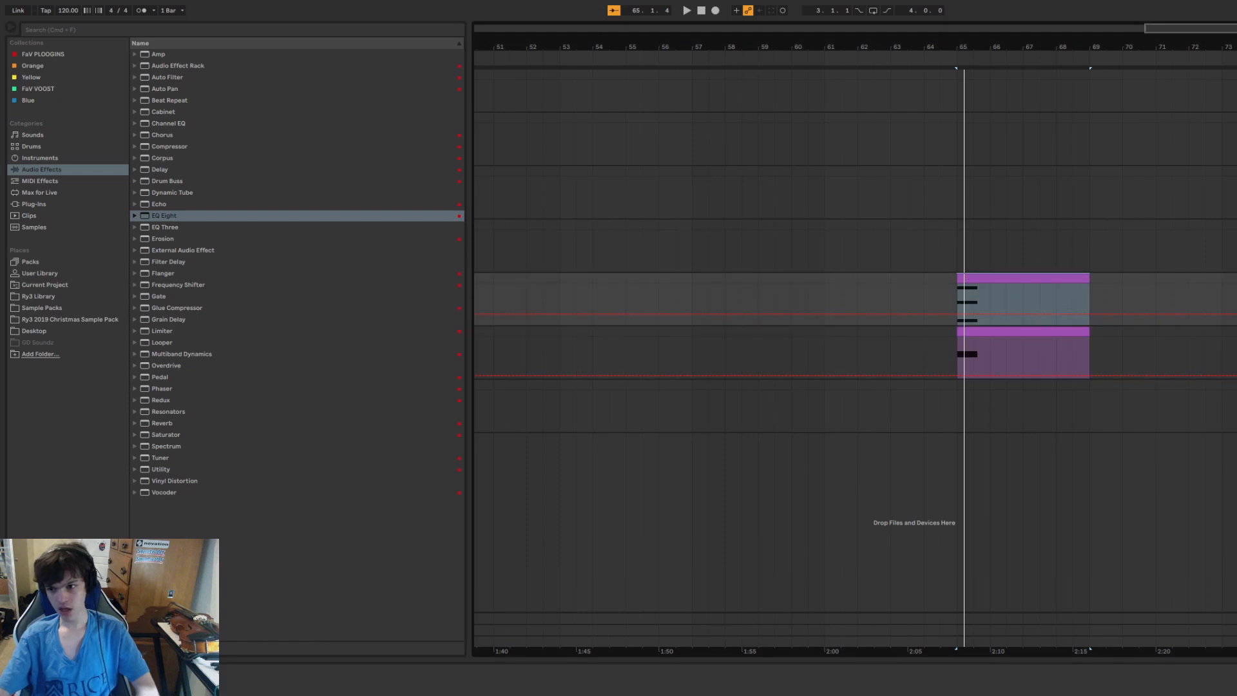
key(space)
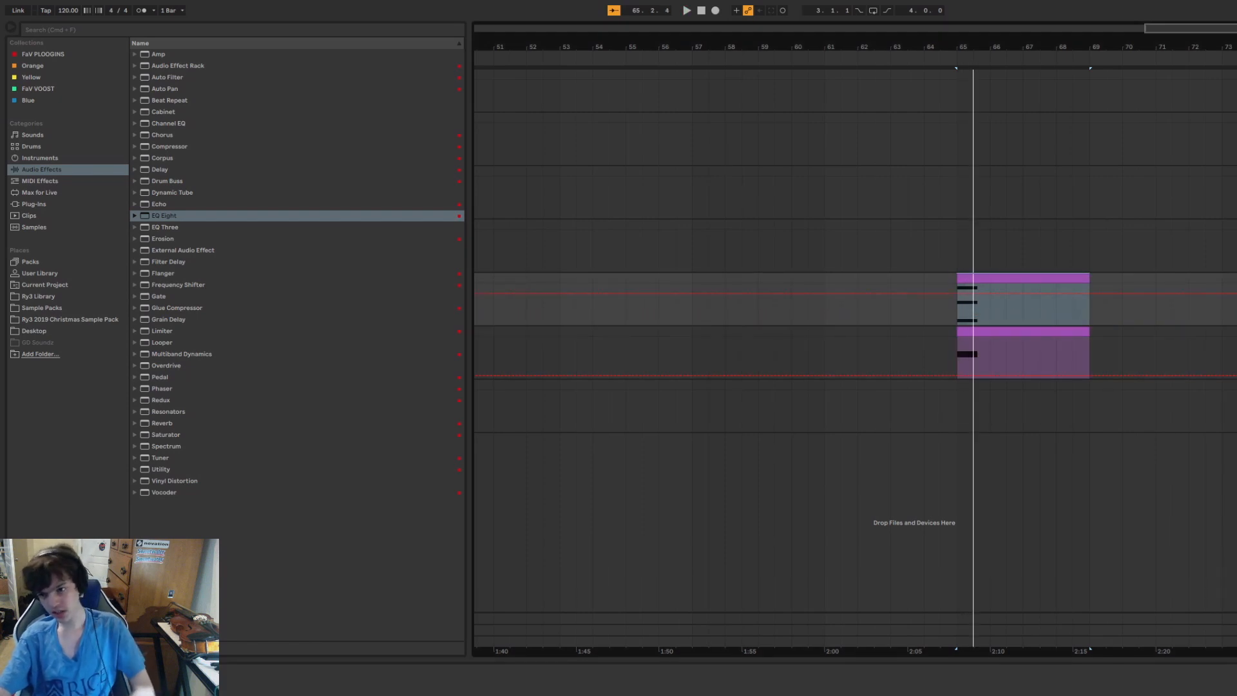
click(159, 218)
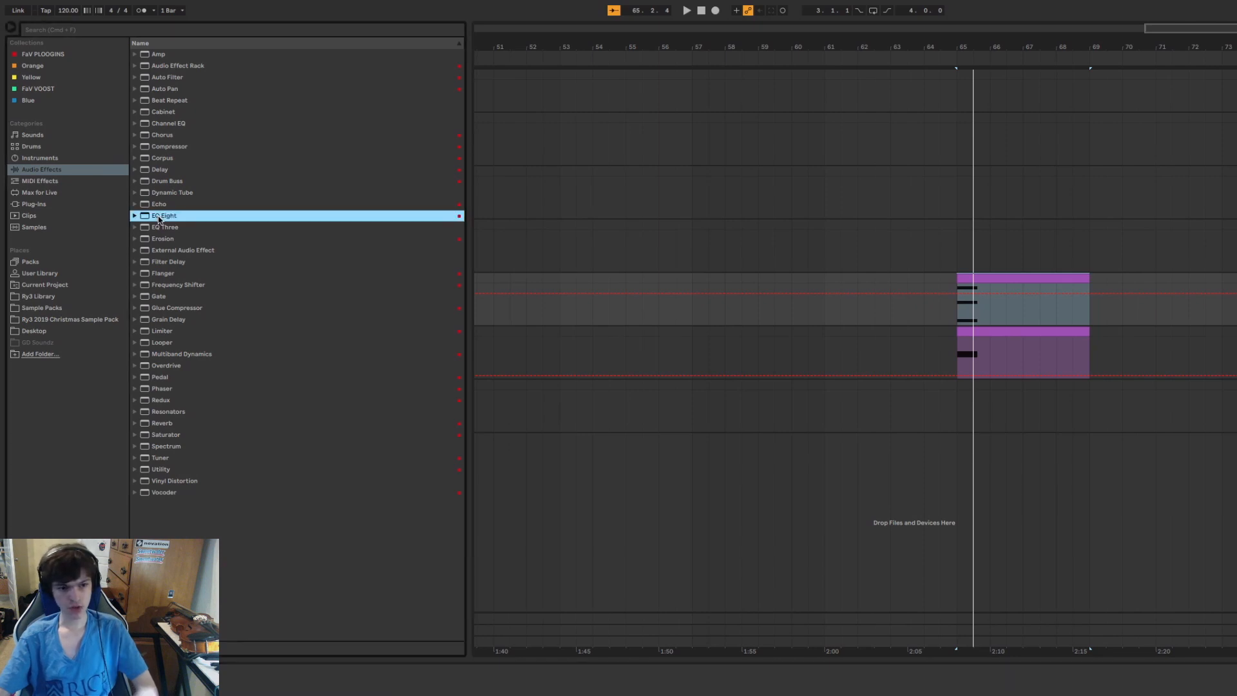
double_click(159, 219)
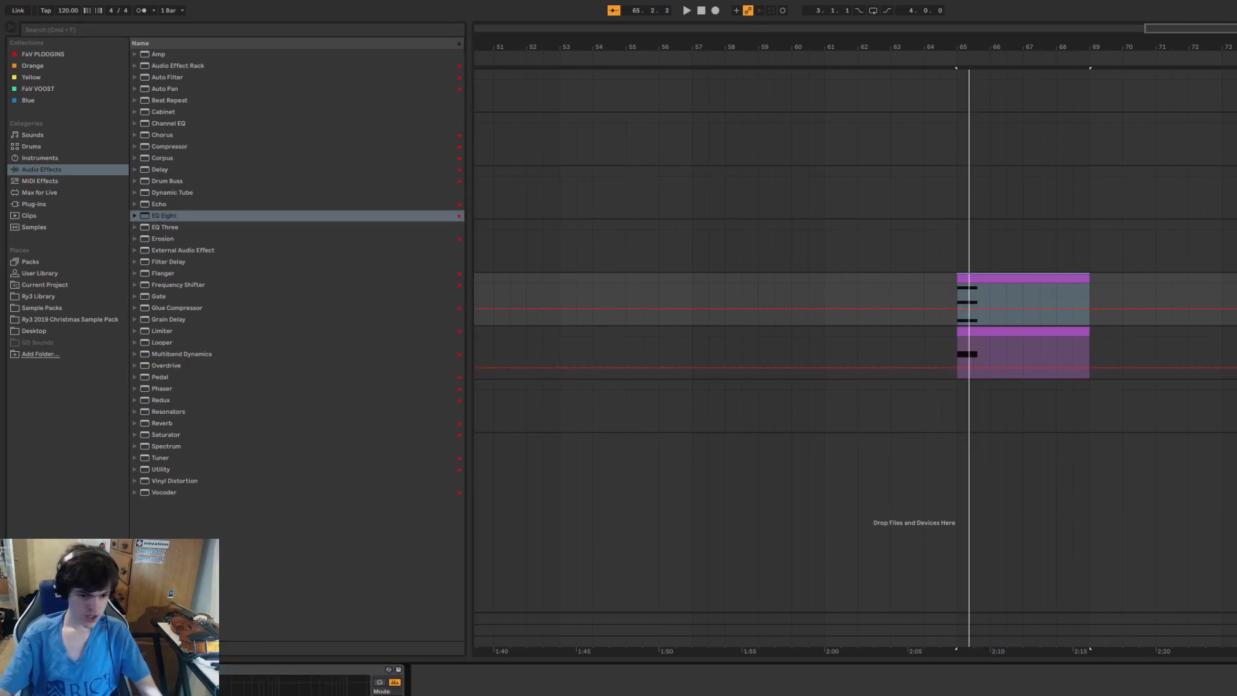
key(space)
key(space)
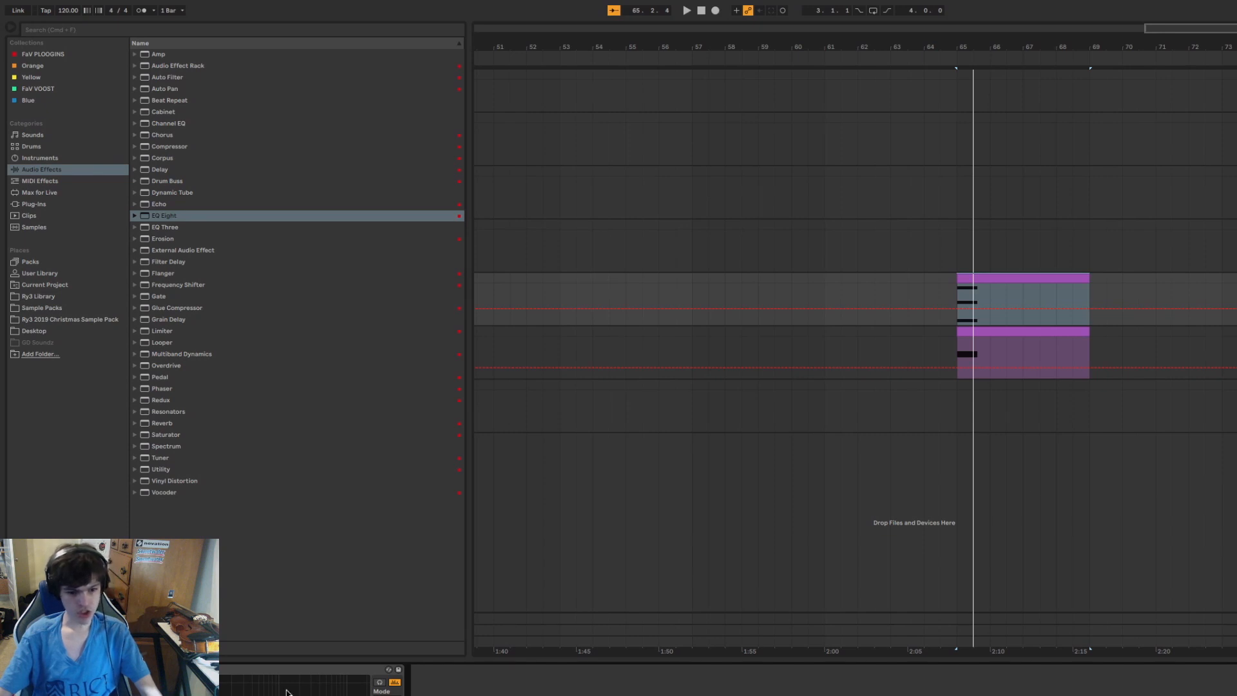
Review the device chains of the Operator and Serum tracks and play the clips from bar 65 to compare them.
click(994, 335)
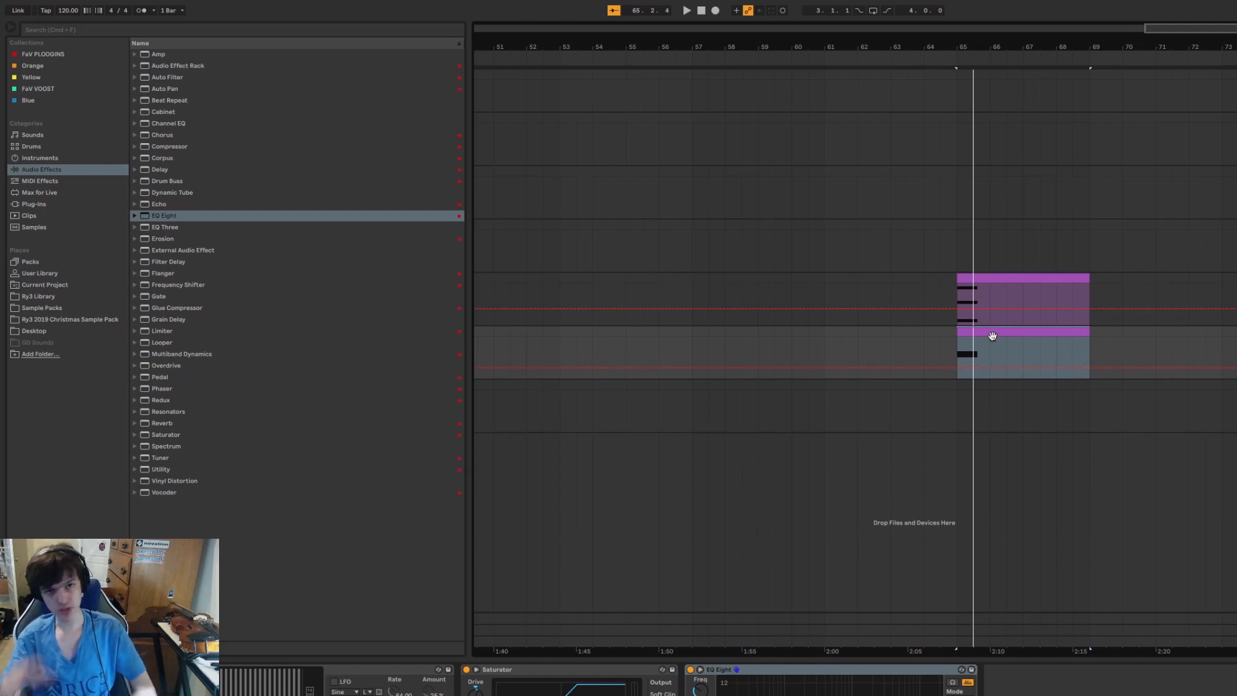
click(1233, 312)
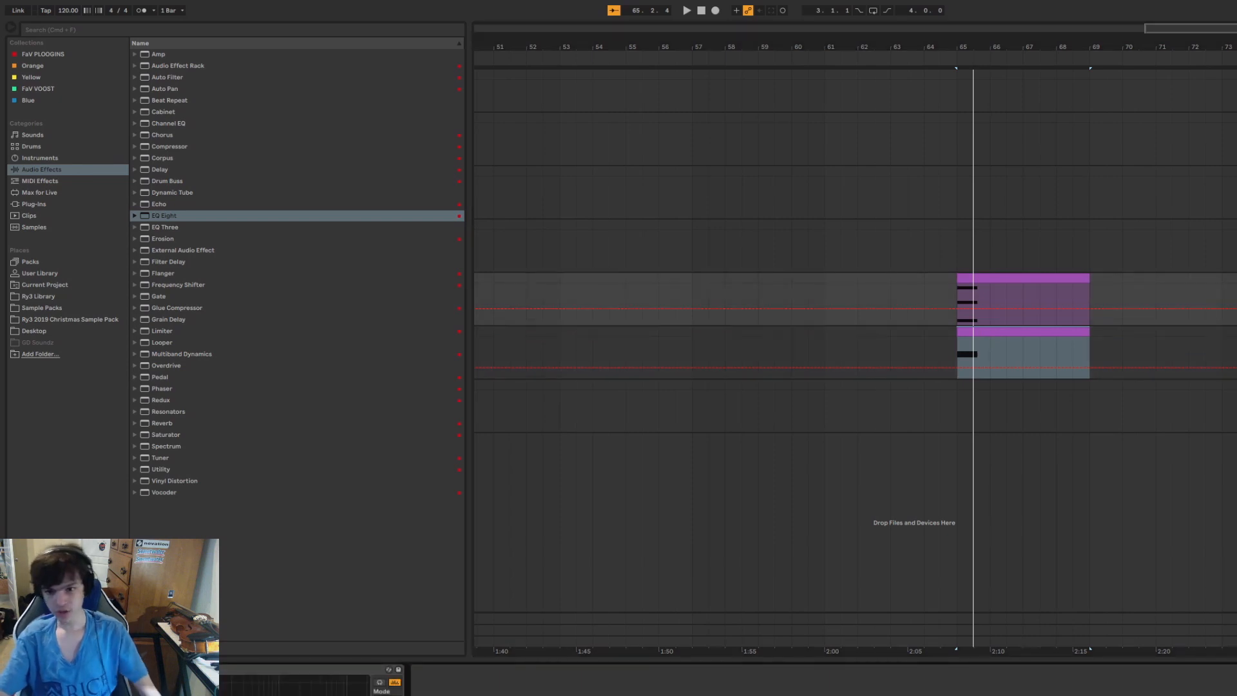
key(space)
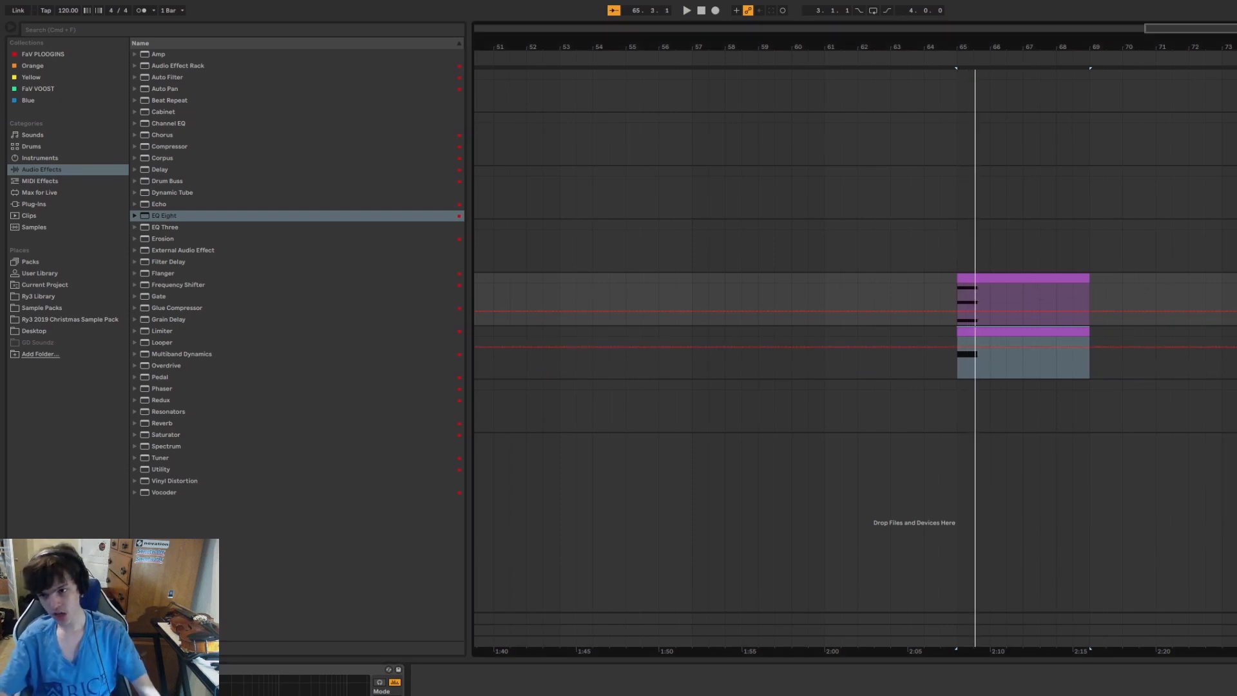
click(193, 670)
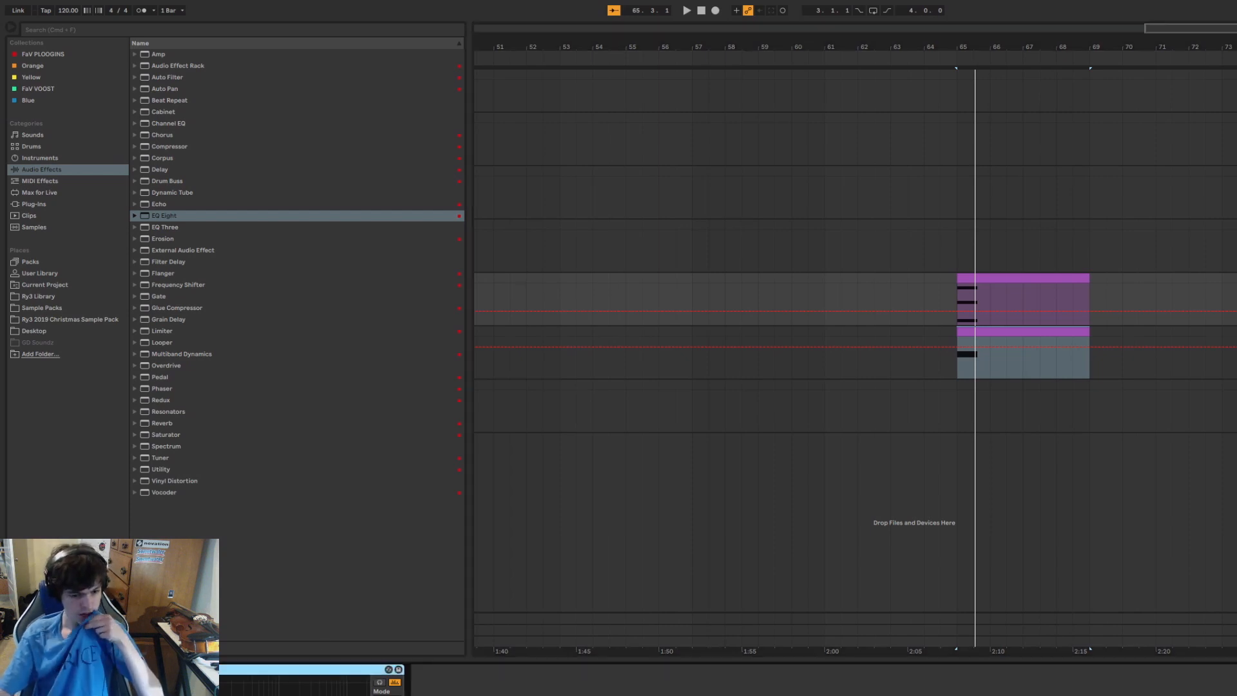
click(1234, 345)
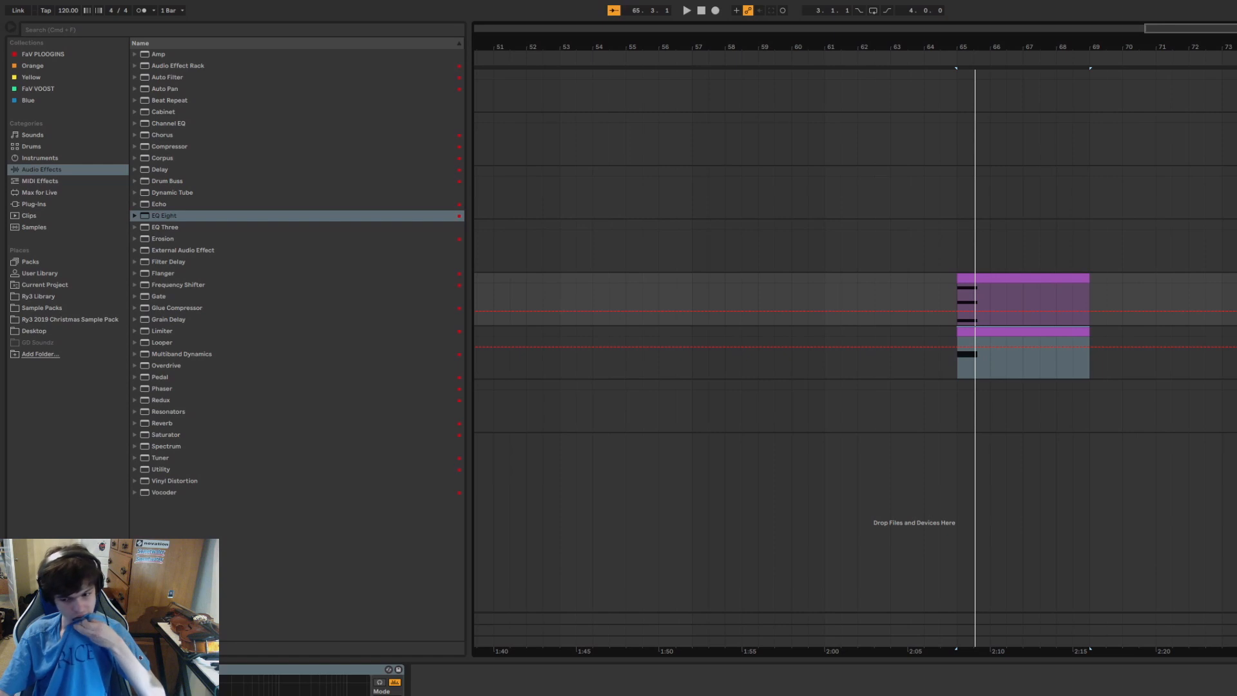
Switch to Discord to read the no-mic channel of the Producers Hangout server, then return to the Ableton Live arrangement.
key(super+Tab)
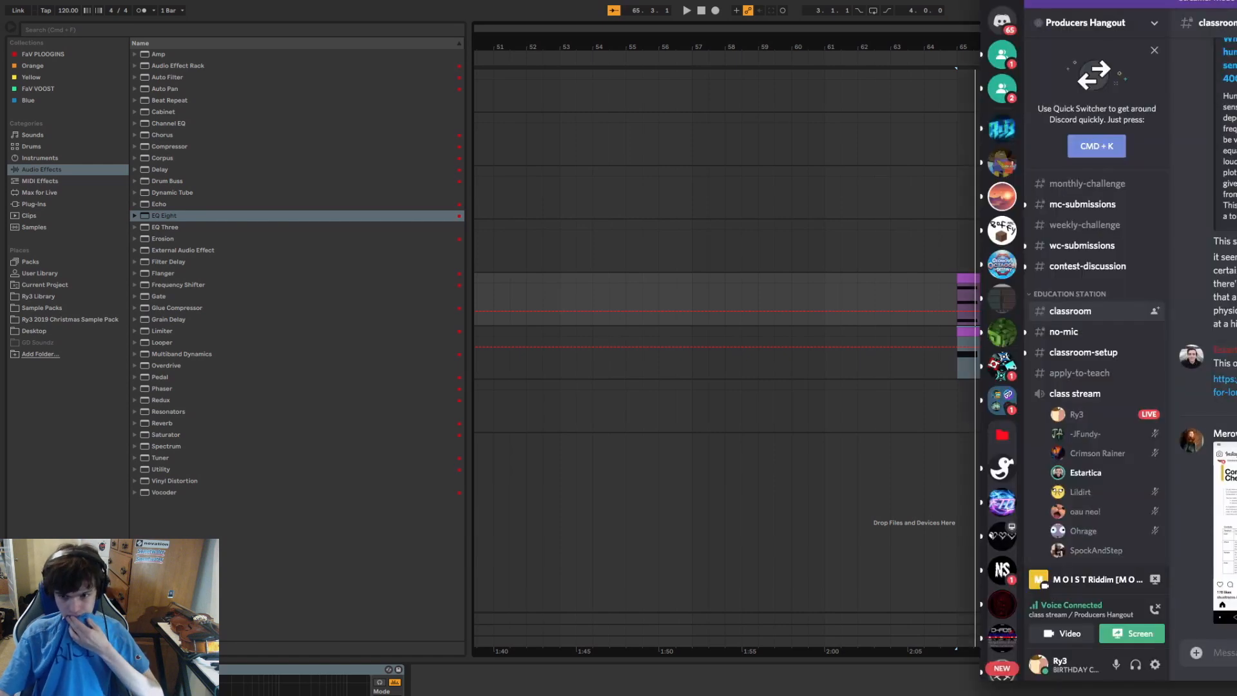
key(super+Tab)
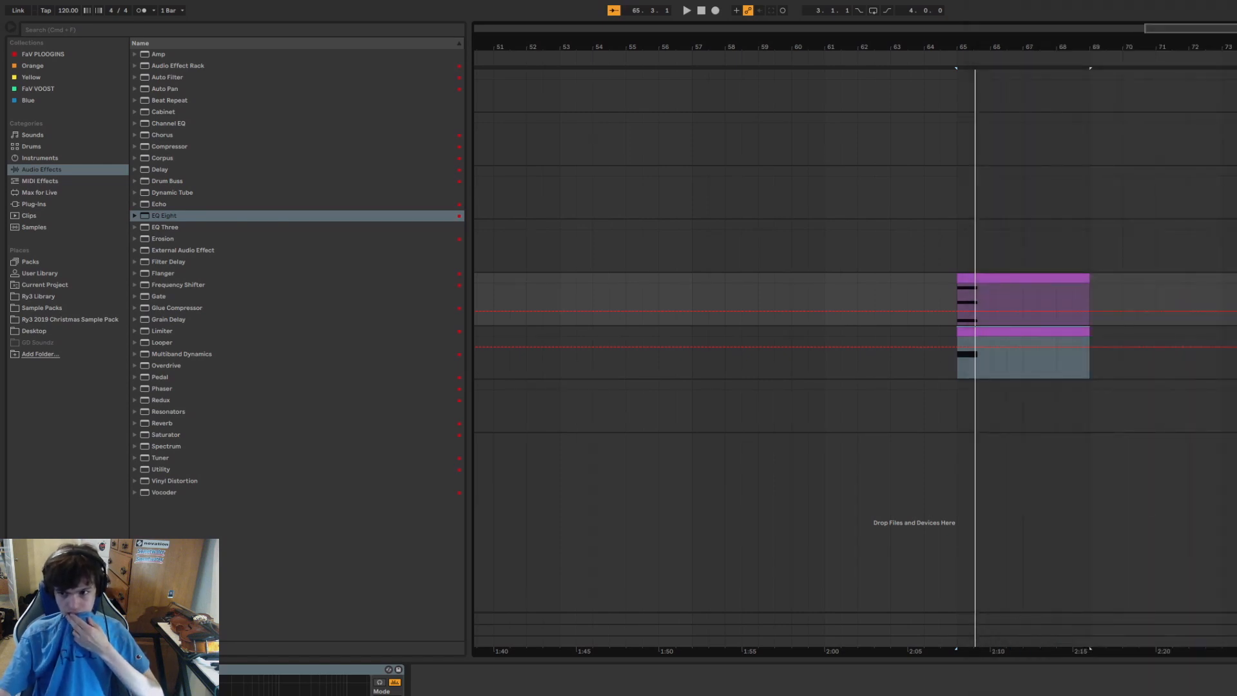
click(1232, 352)
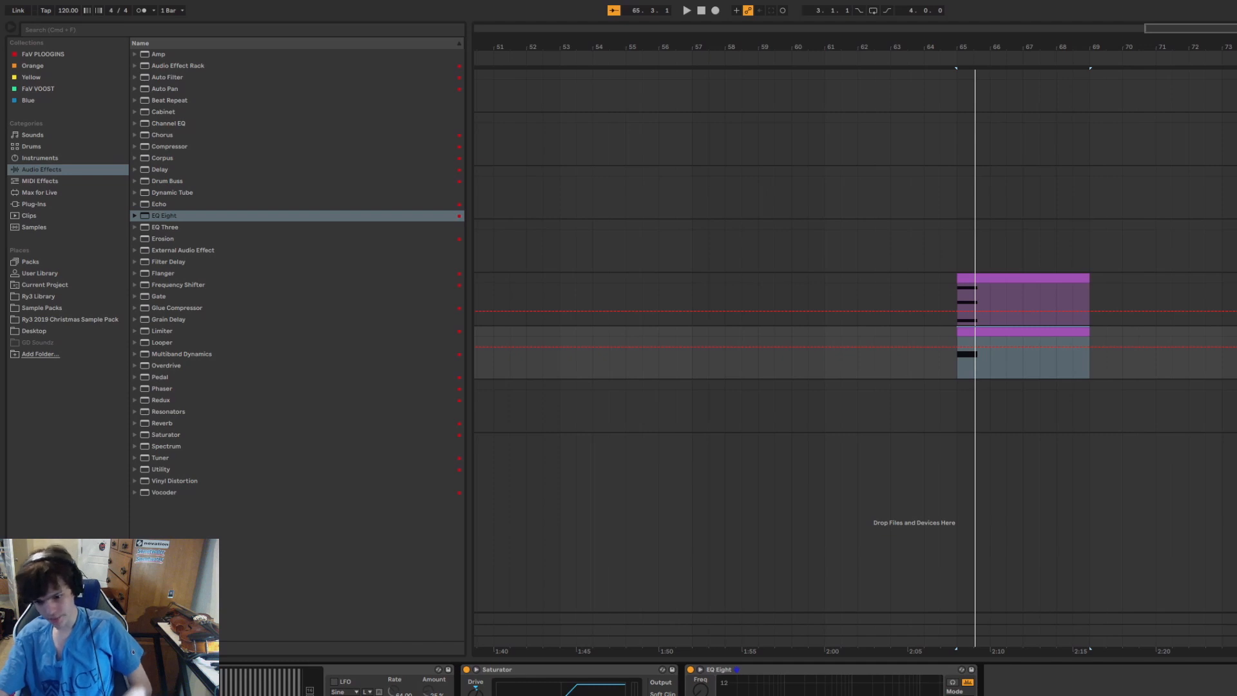
key(super+Tab)
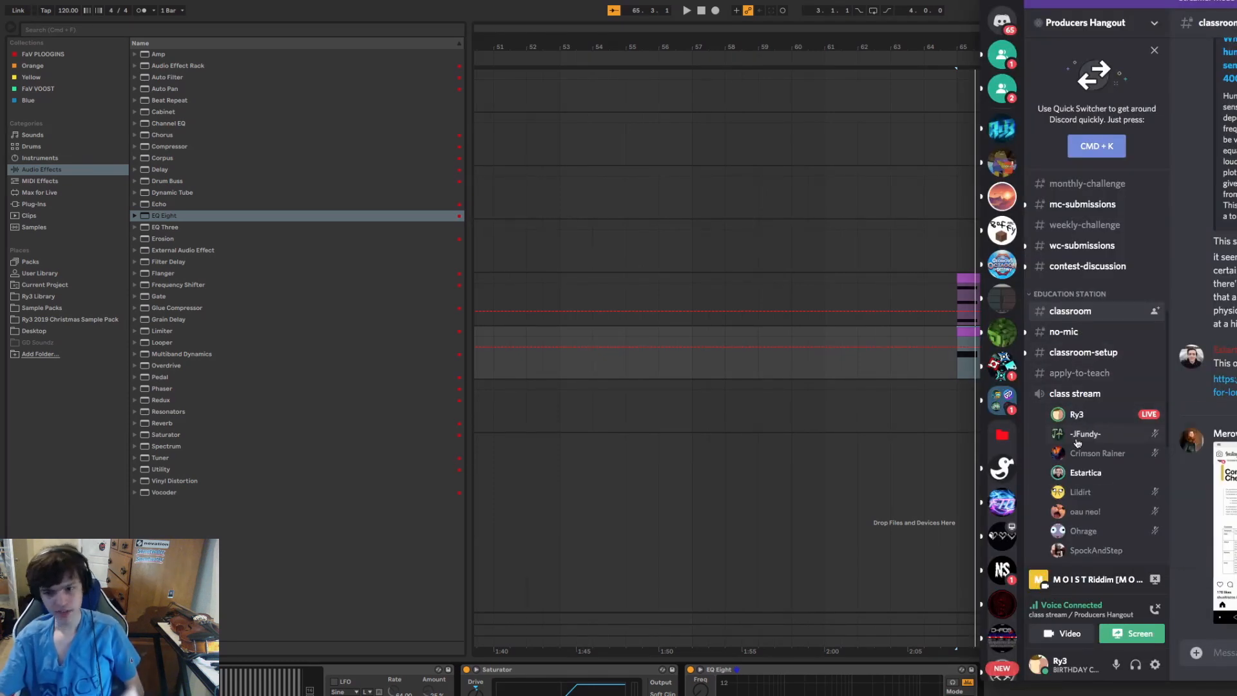
click(1073, 332)
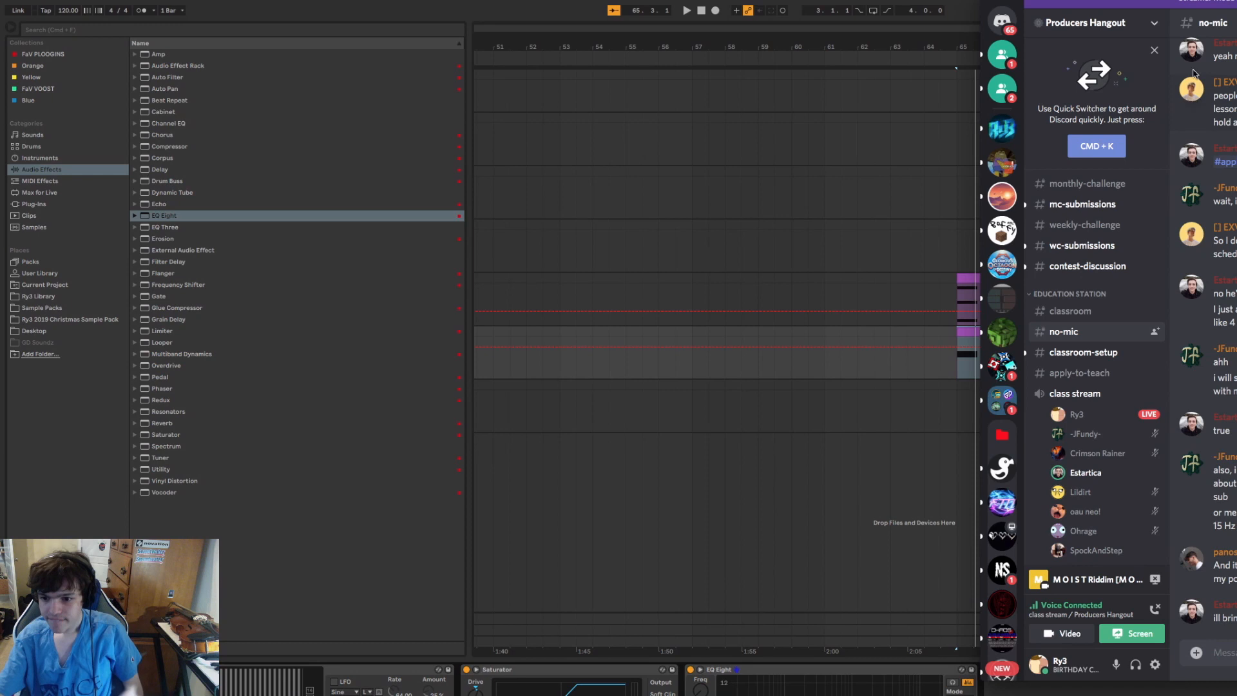
key(super+Tab)
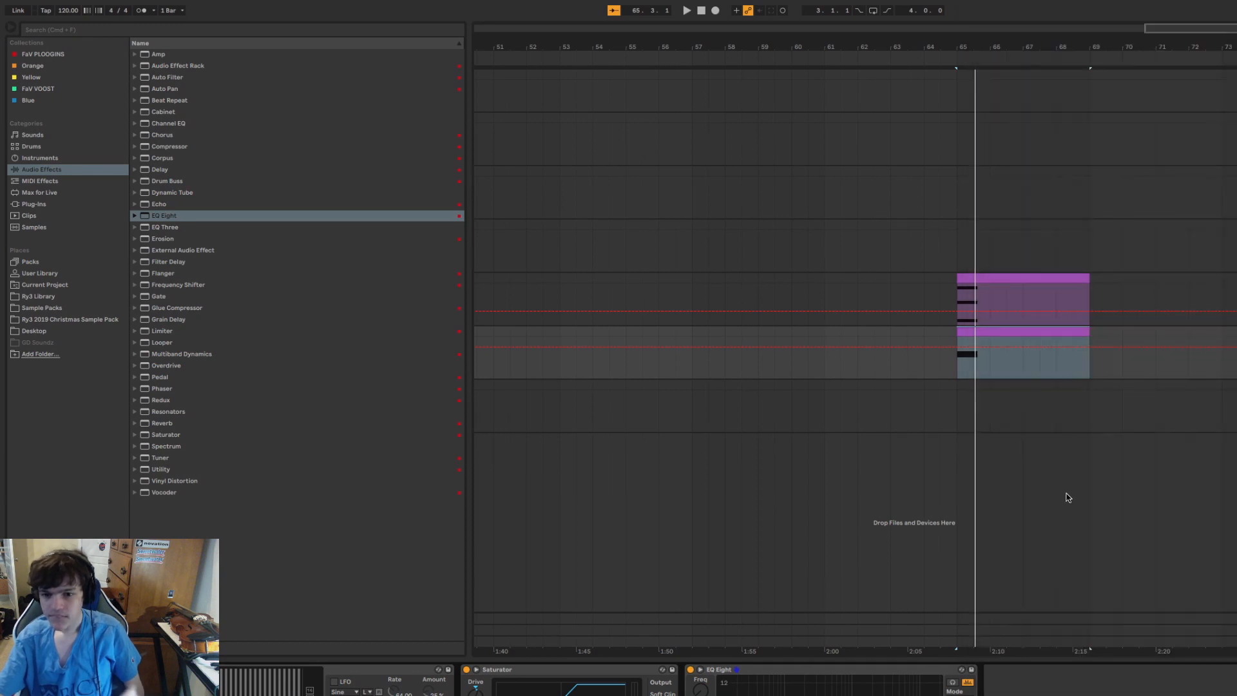
Set the insert marker at bar 65 on the Operator track and adjust its EQ Eight.
click(952, 362)
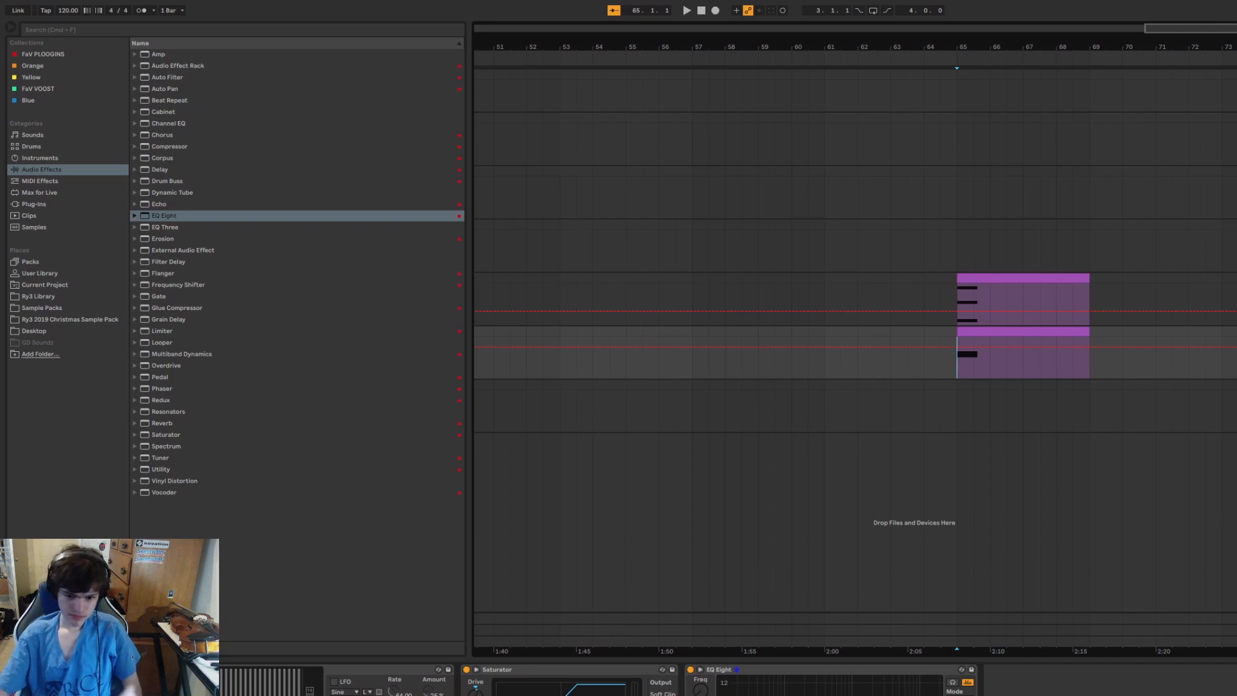
drag(687, 690, 687, 695)
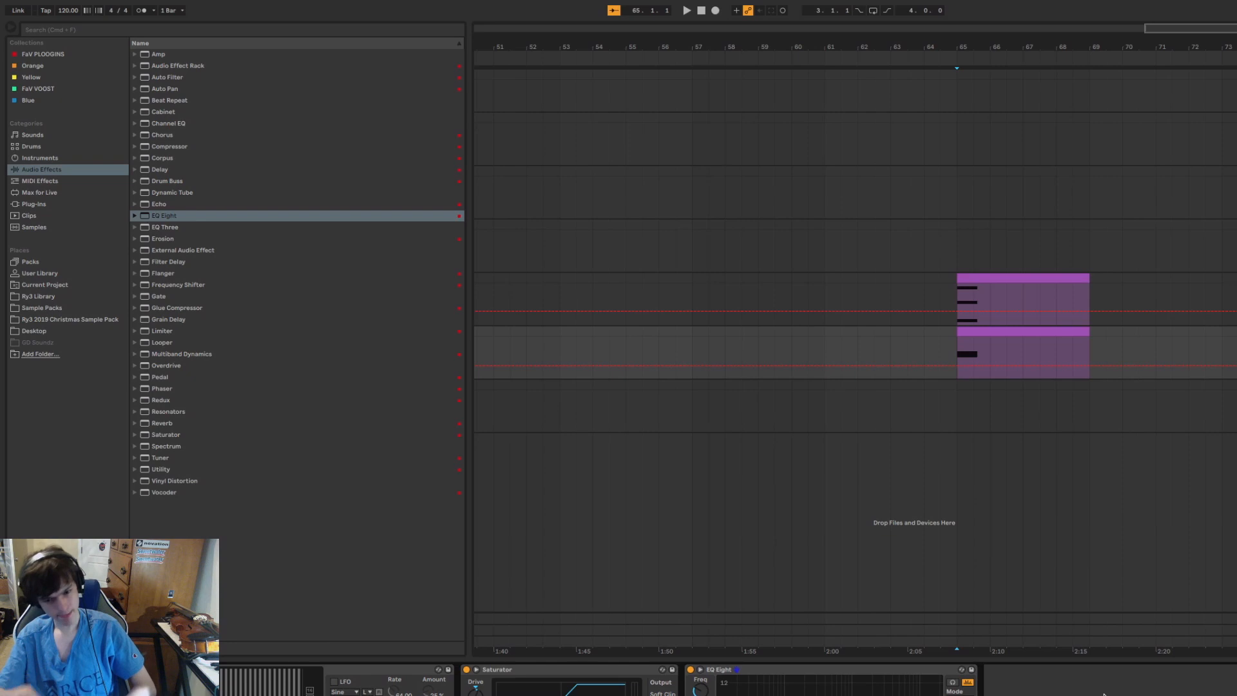
click(956, 260)
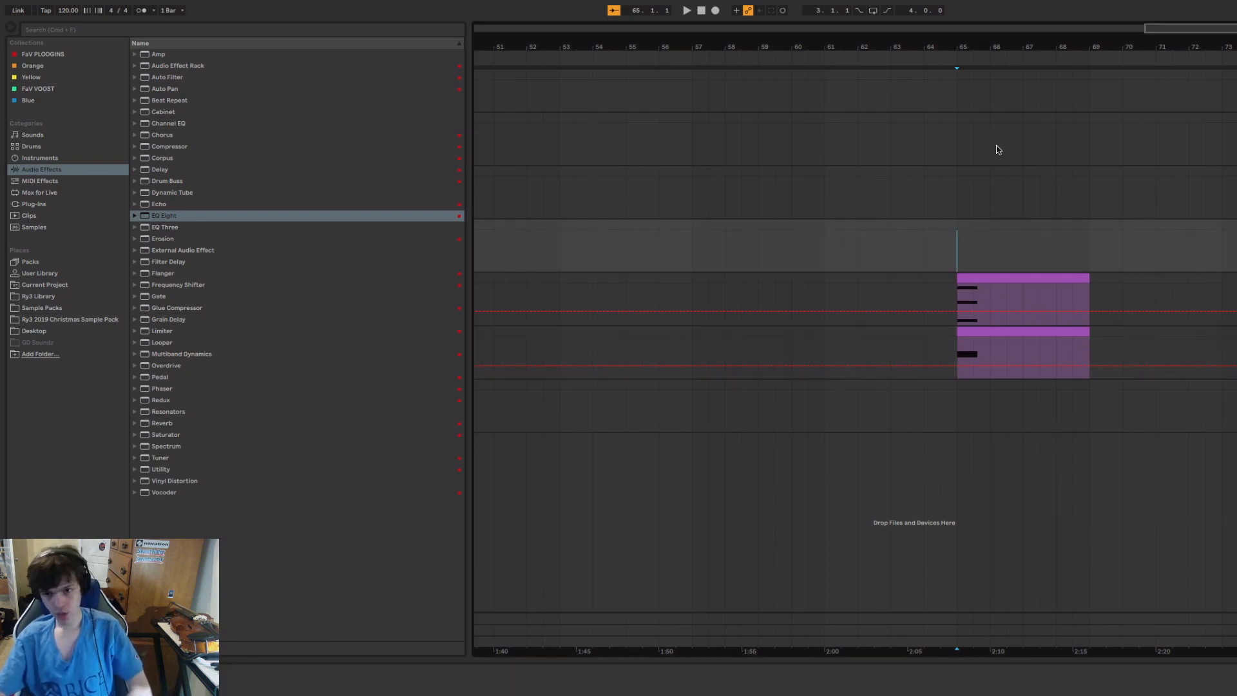
drag(986, 45, 961, 63)
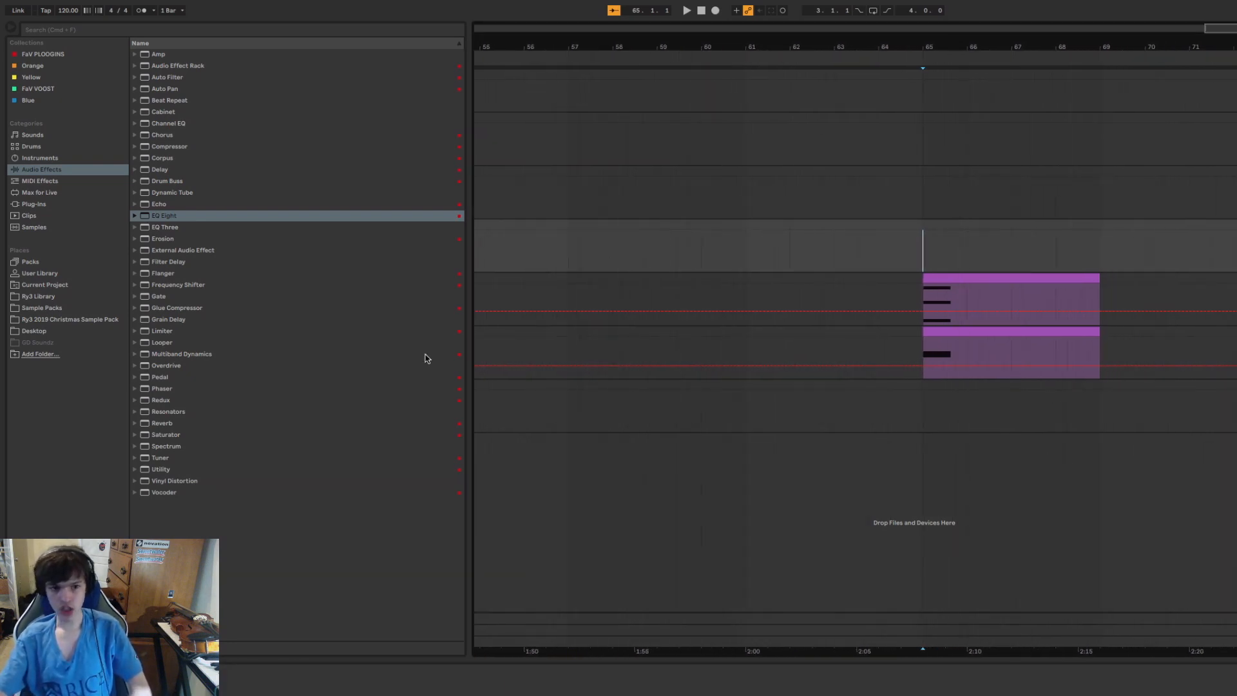
drag(464, 353, 249, 206)
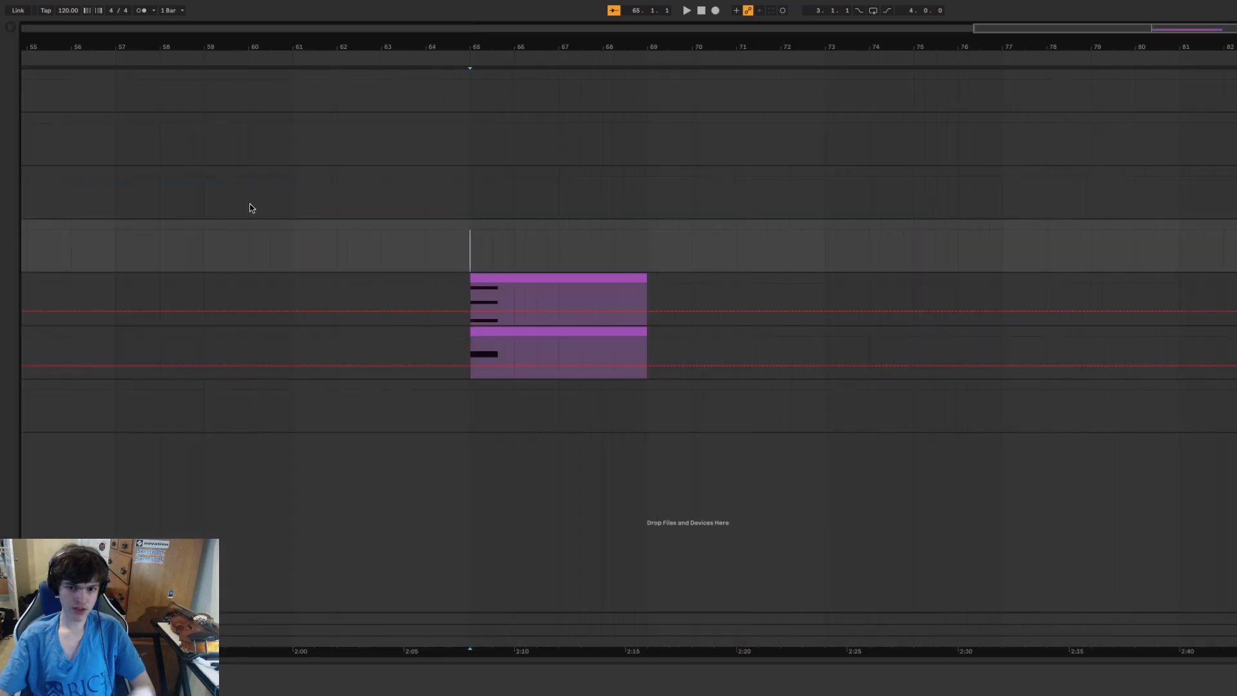
drag(454, 44, 633, 86)
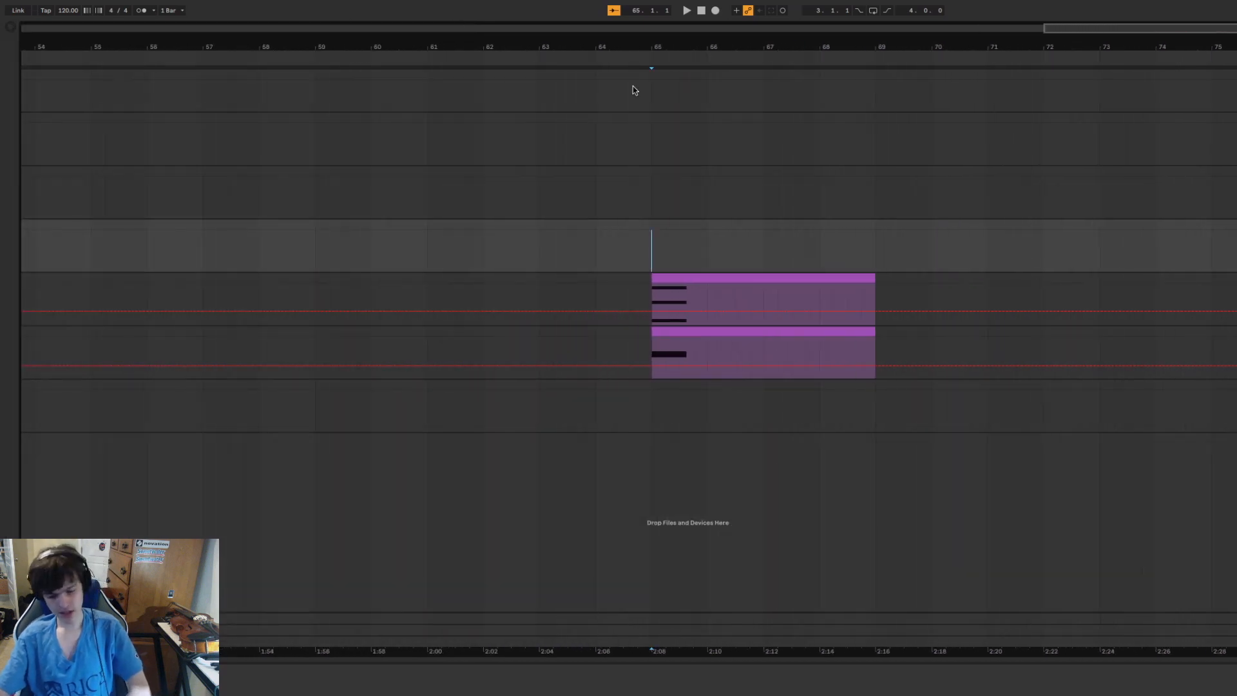
click(11, 282)
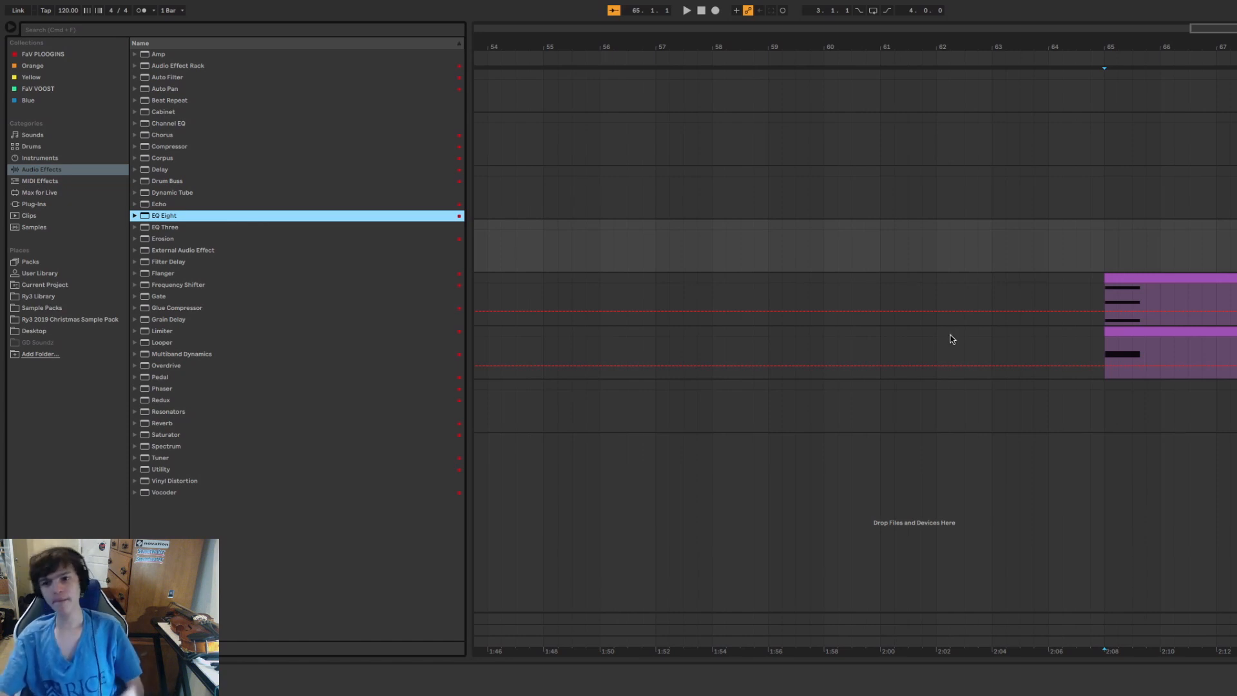
Place the sample BRLY_ALVE_kick_shenzhen.wav from the Sample Packs folder on the third track at bar 65.
click(1105, 243)
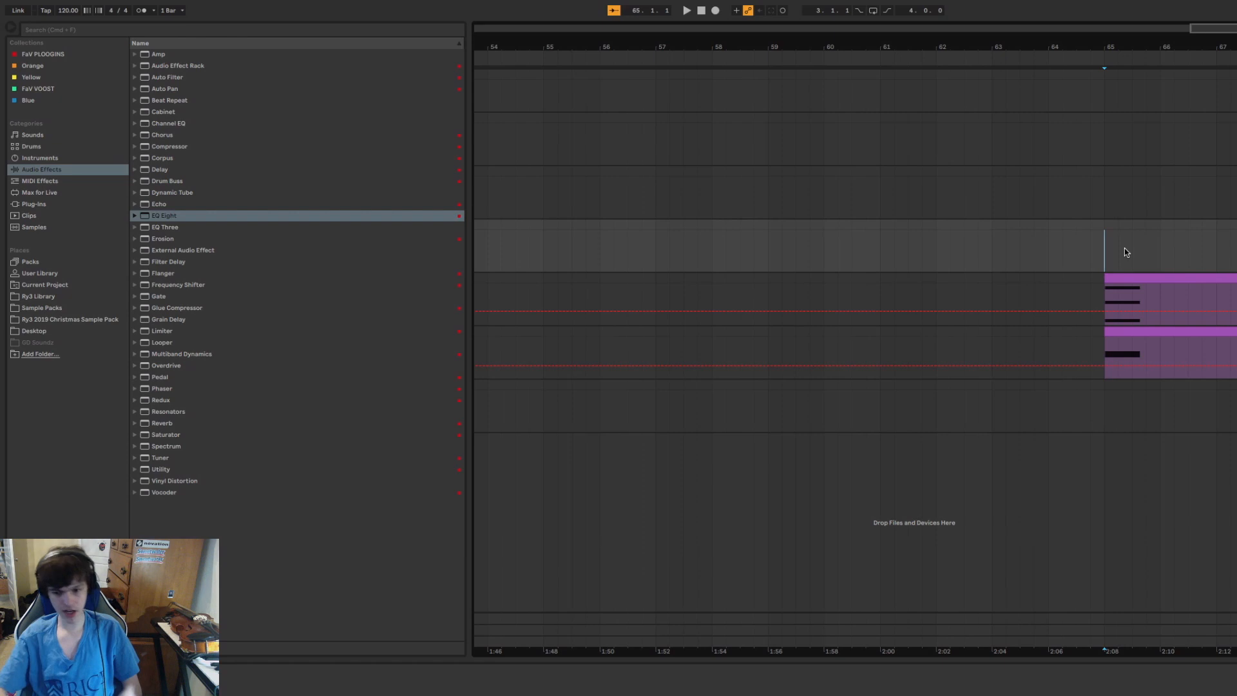
drag(1121, 35, 1003, 14)
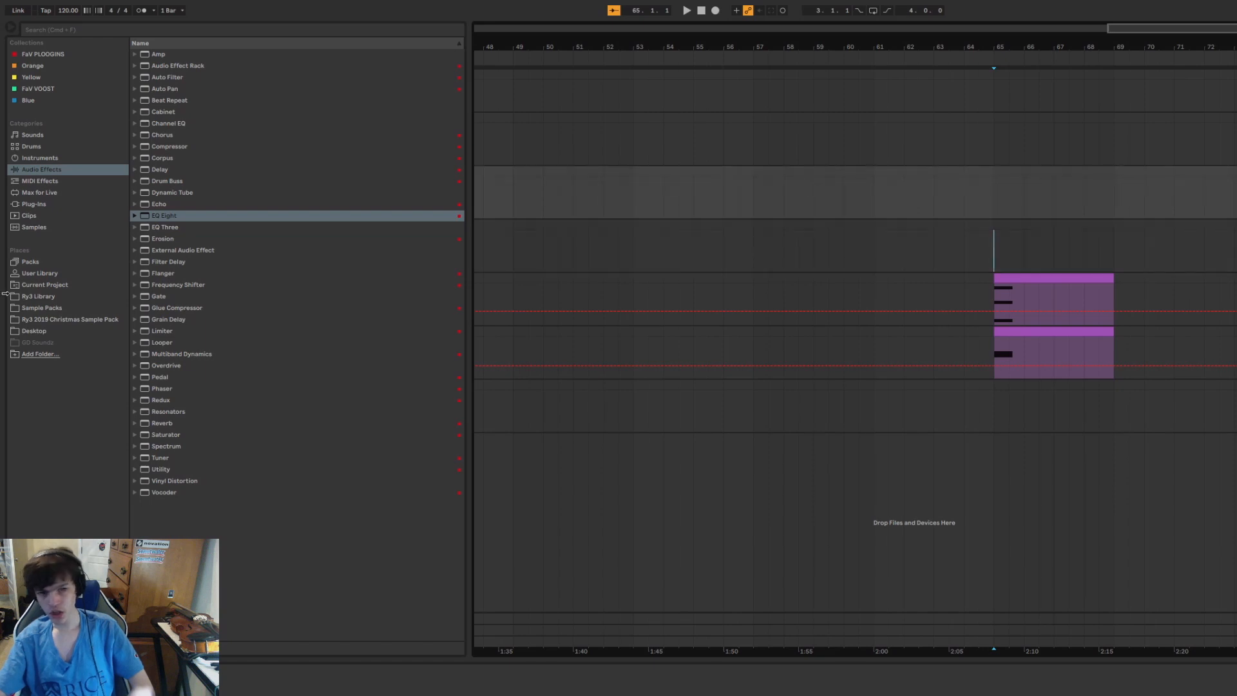
click(51, 296)
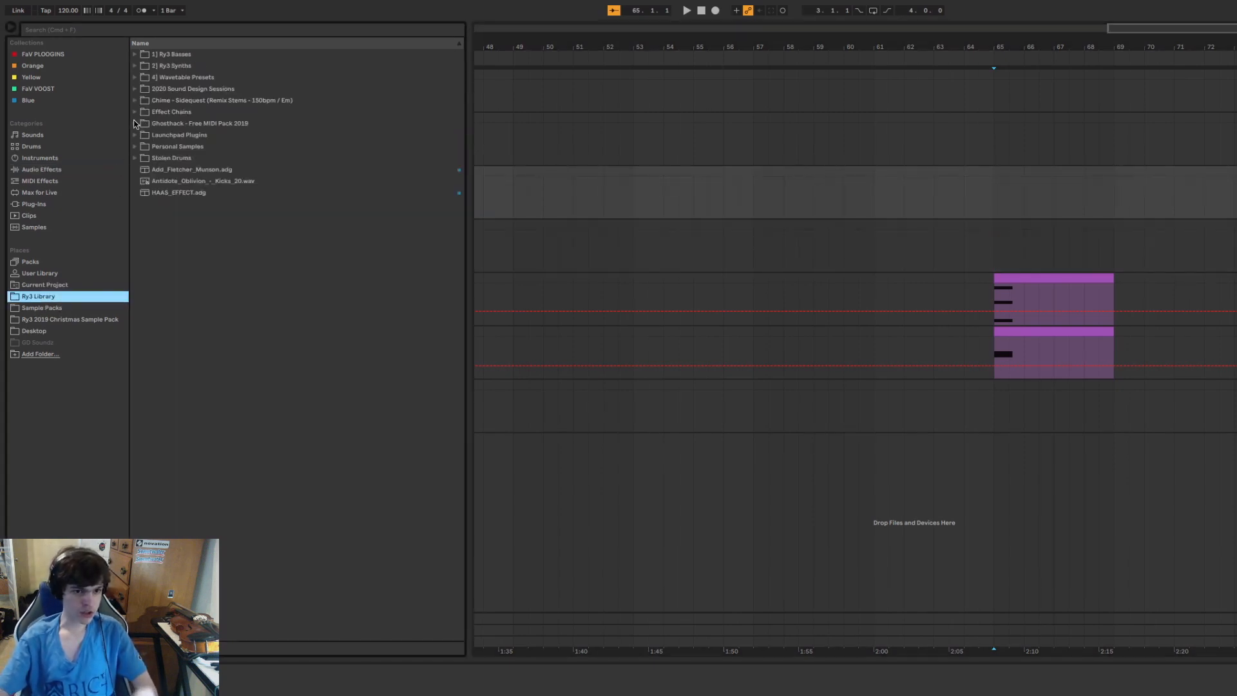
click(42, 307)
click(238, 308)
drag(216, 310, 994, 192)
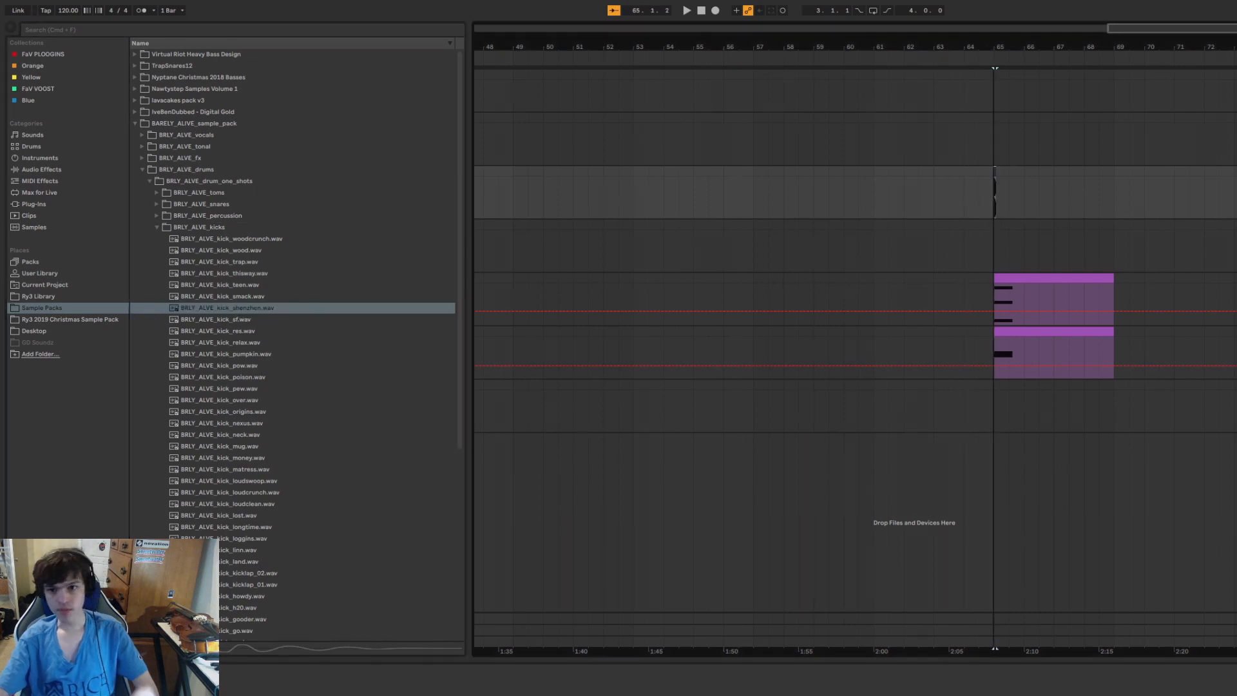
key(z)
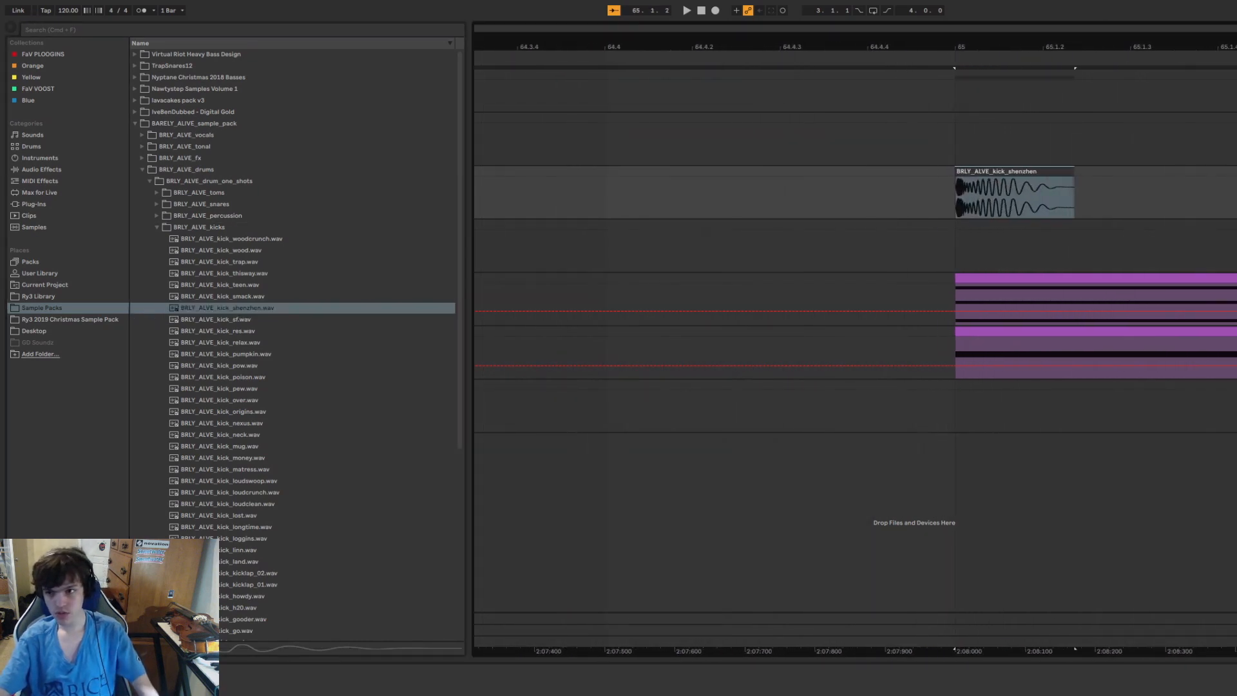
Set the insert marker at the kick clip near bar 65 and play the kick together with the synth layers.
click(934, 184)
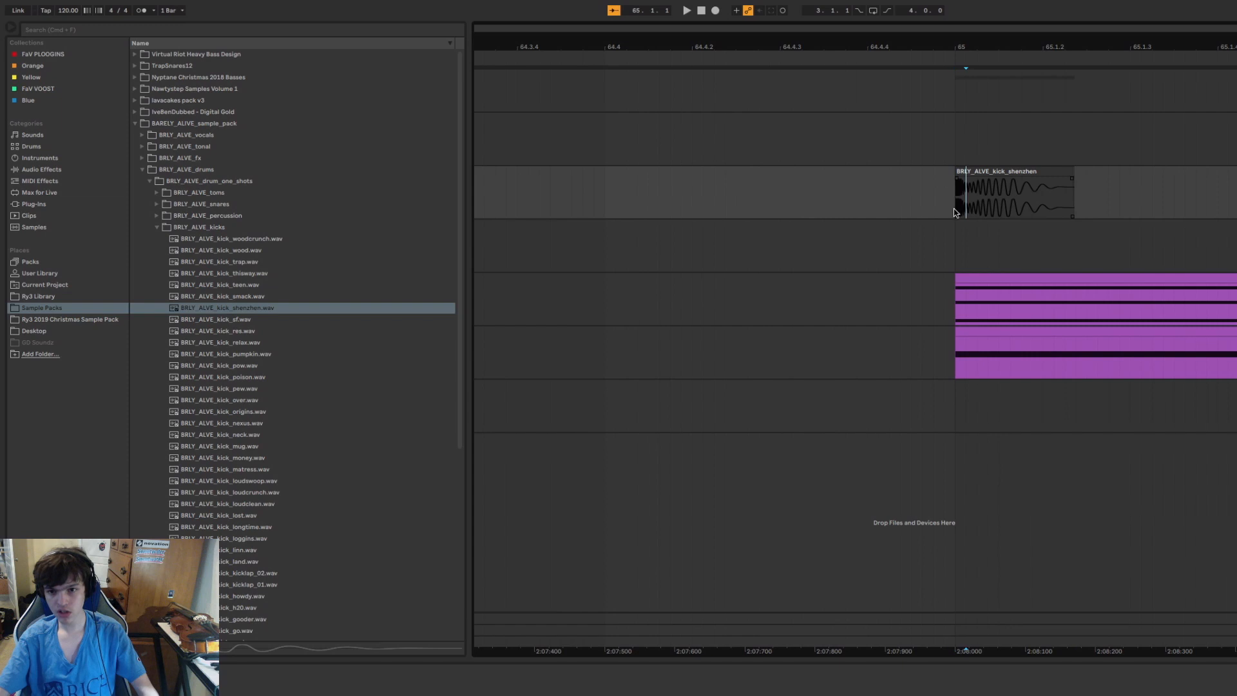
key(space)
key(space)
key(space)
key(space)
drag(919, 48, 1009, 136)
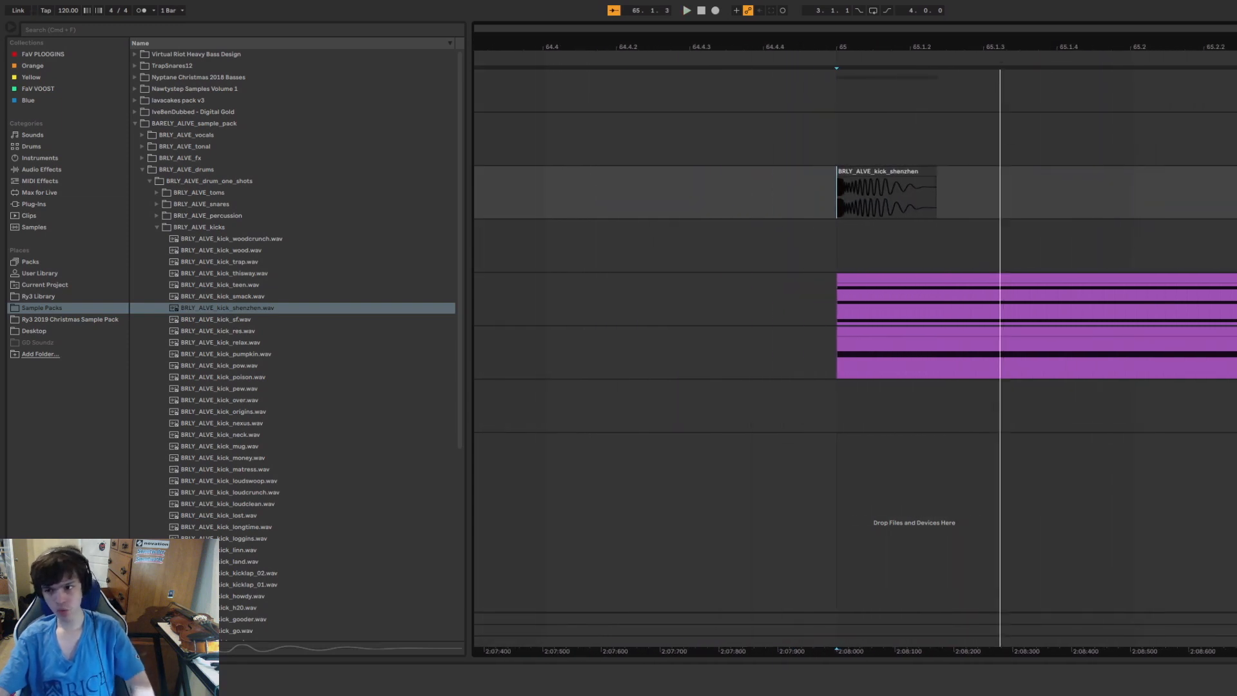
Shorten the end of the kick clip to cut off its low tail, and play it from bar 65.
click(900, 197)
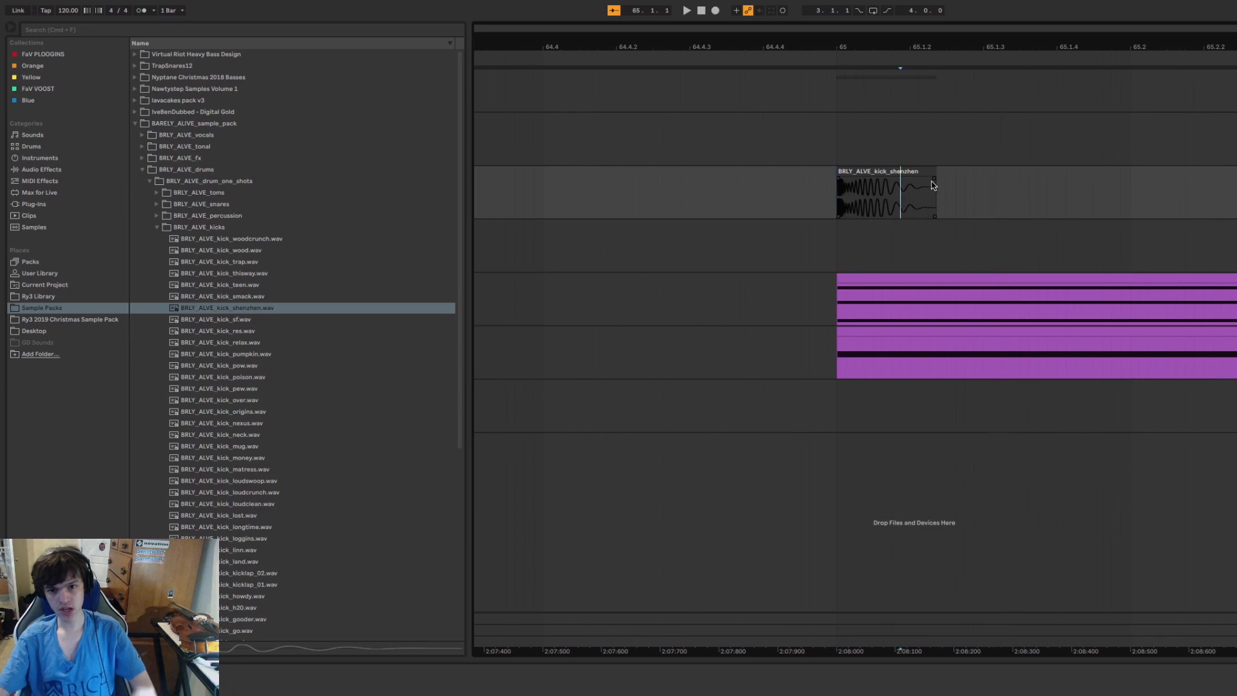
drag(932, 170, 934, 208)
click(902, 206)
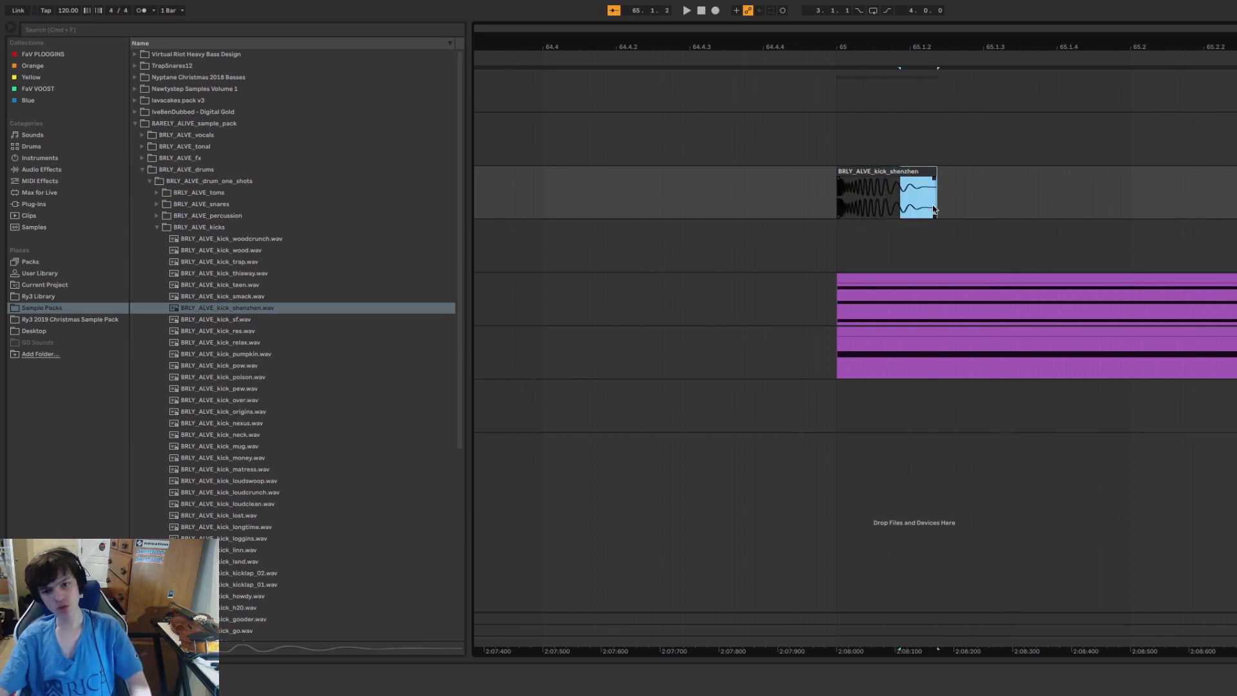
drag(910, 47, 910, 62)
drag(946, 173, 945, 173)
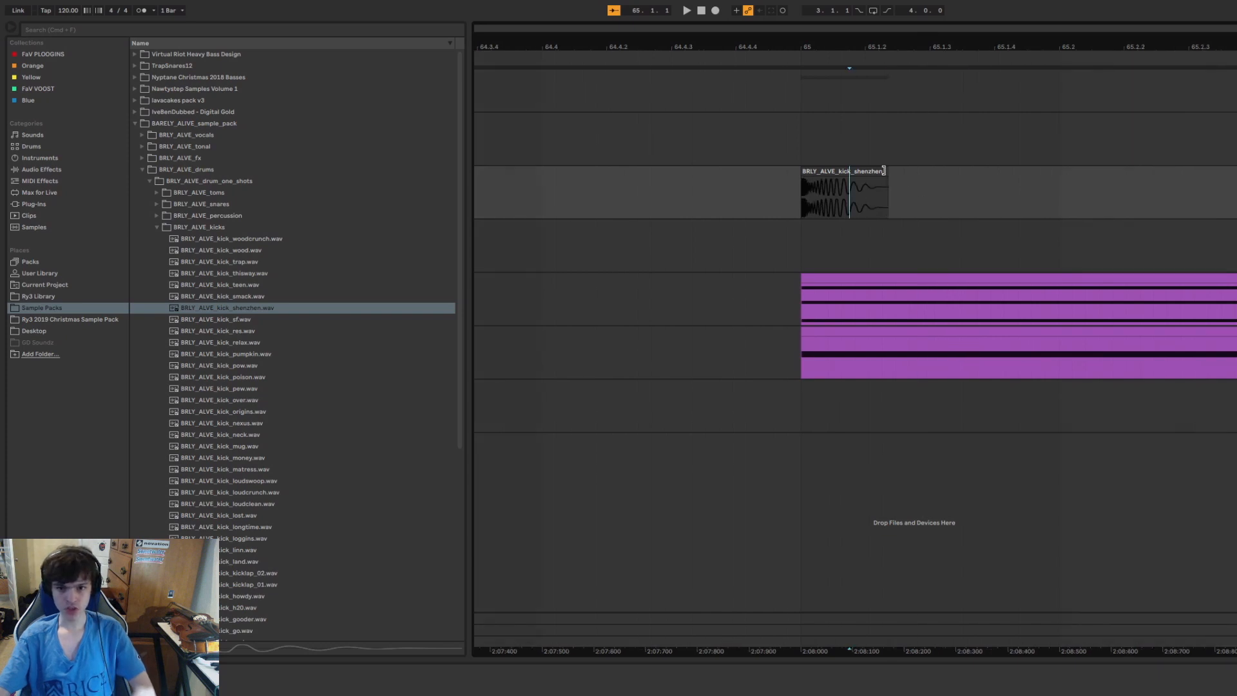
drag(883, 171, 855, 173)
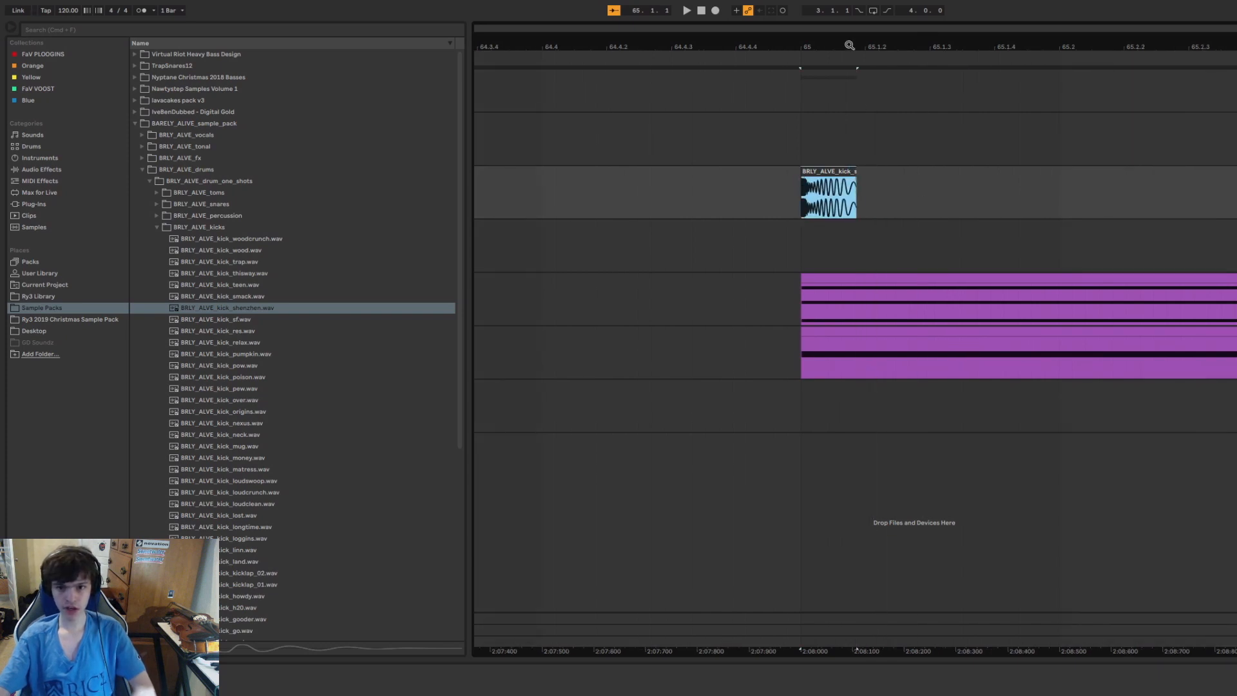
drag(856, 171, 849, 171)
click(804, 210)
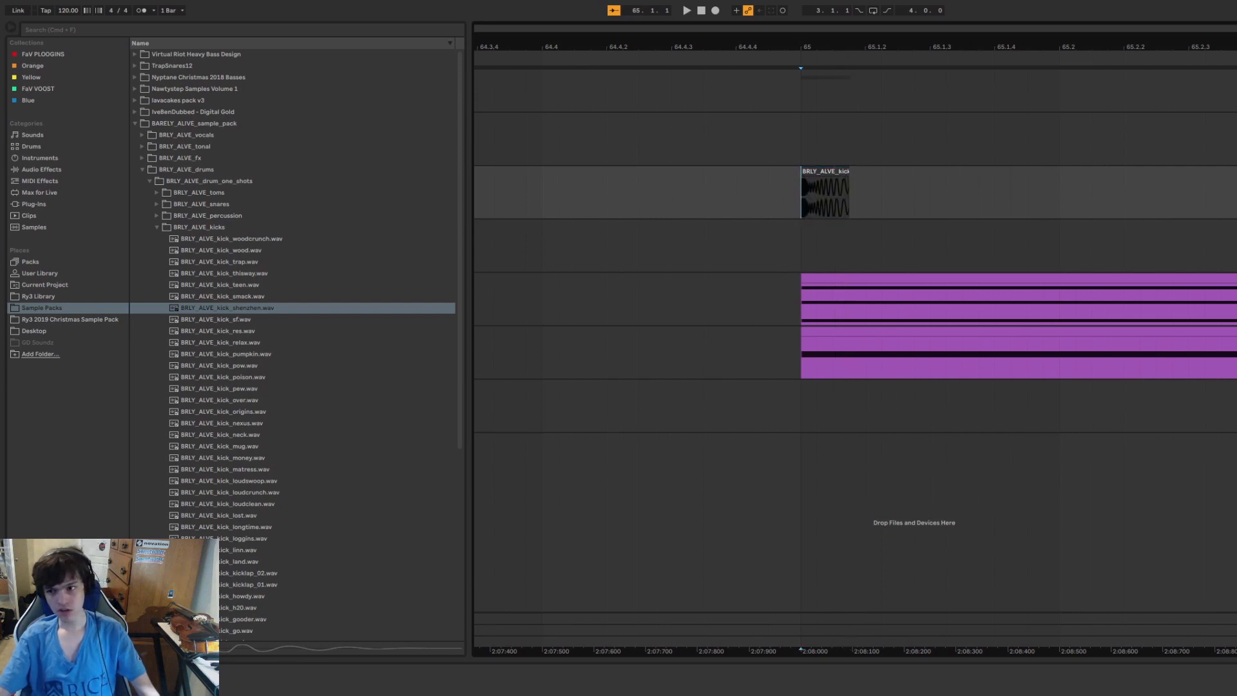
key(space)
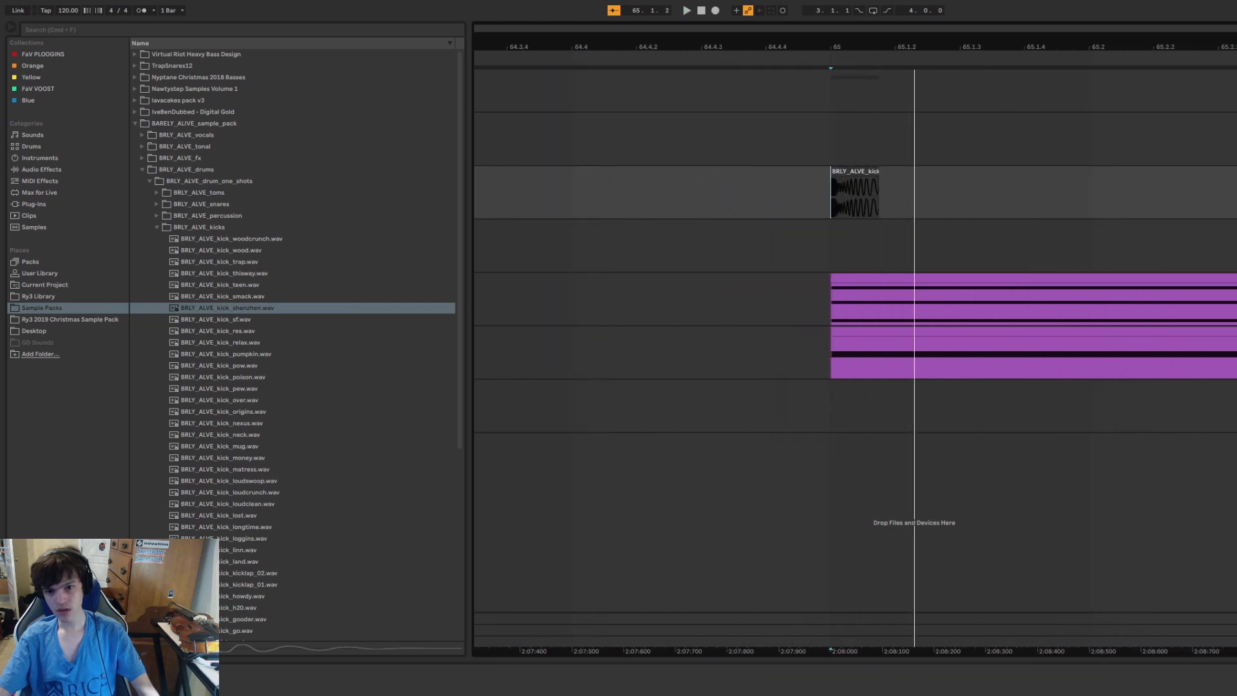
Lengthen the kick clip to just before 65.1.2 and play it back with the synths.
drag(876, 171, 891, 171)
key(space)
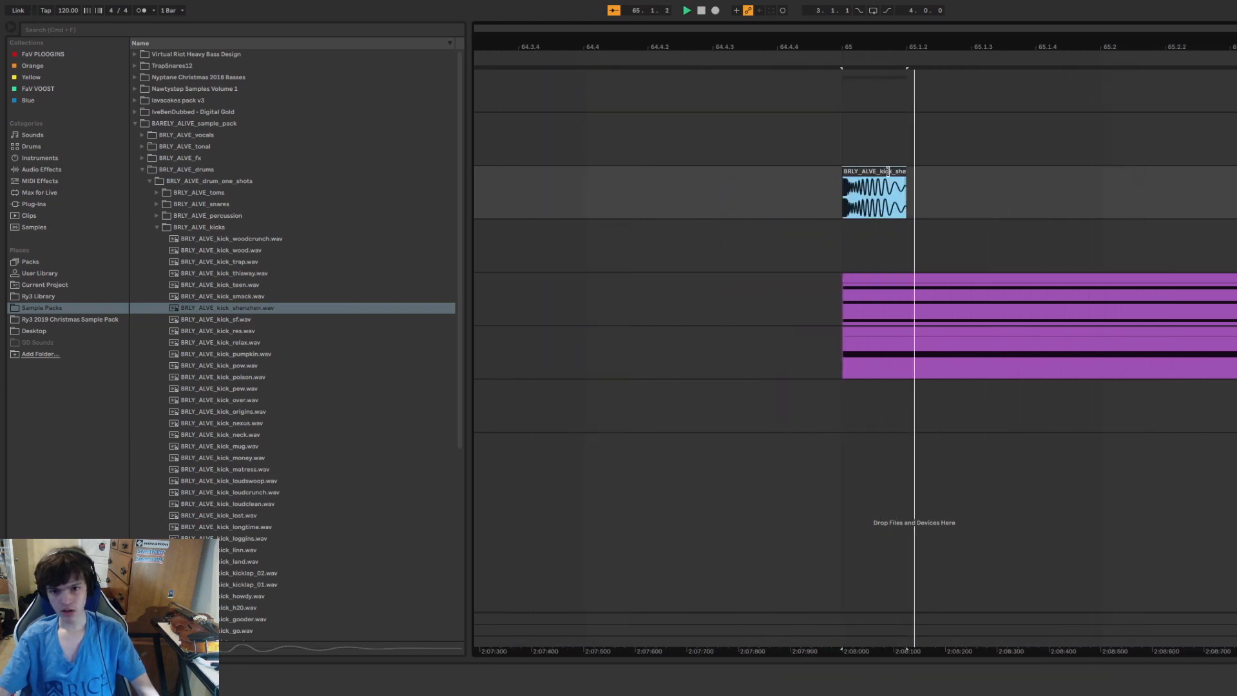
key(space)
key(space)
Group the Serum and Operator tracks into one group track.
click(1232, 299)
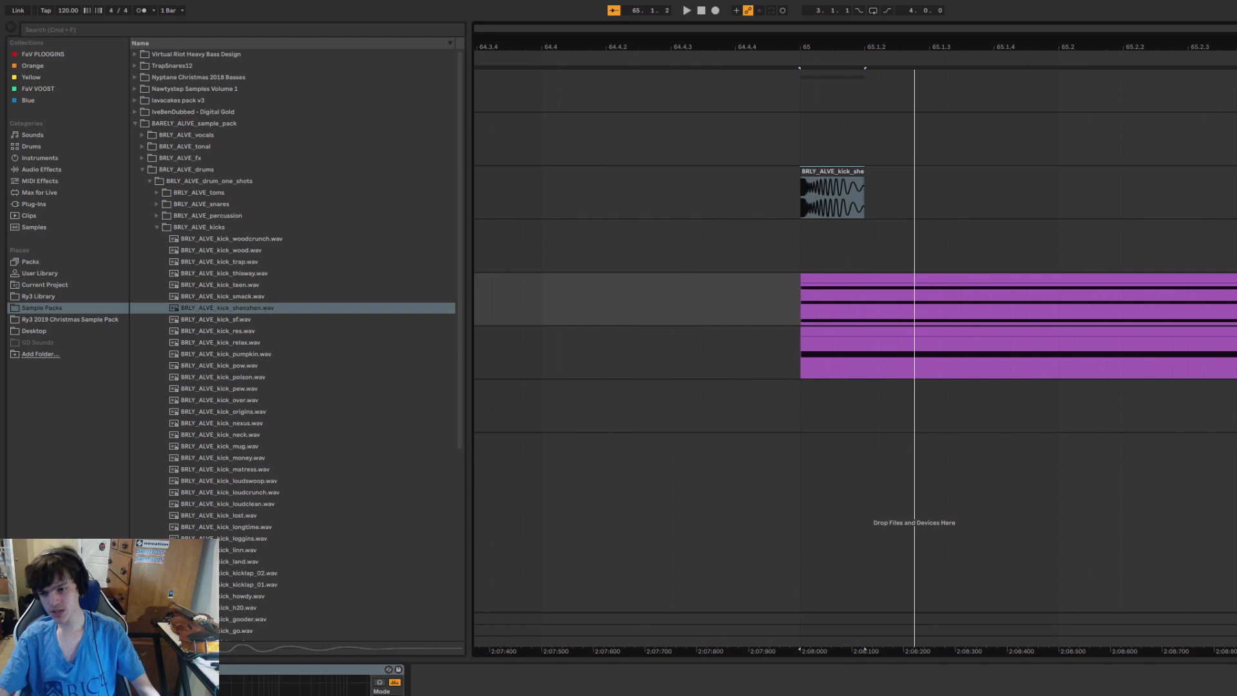
click(1231, 353)
click(1232, 298)
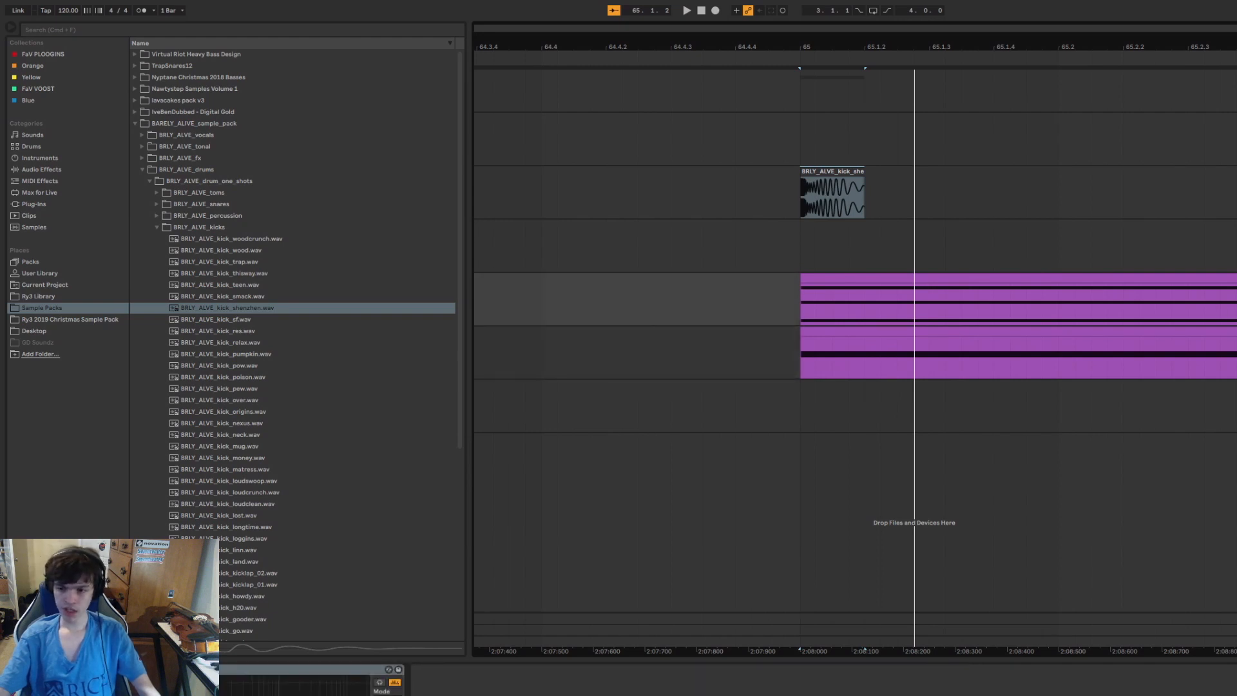
click(1232, 353)
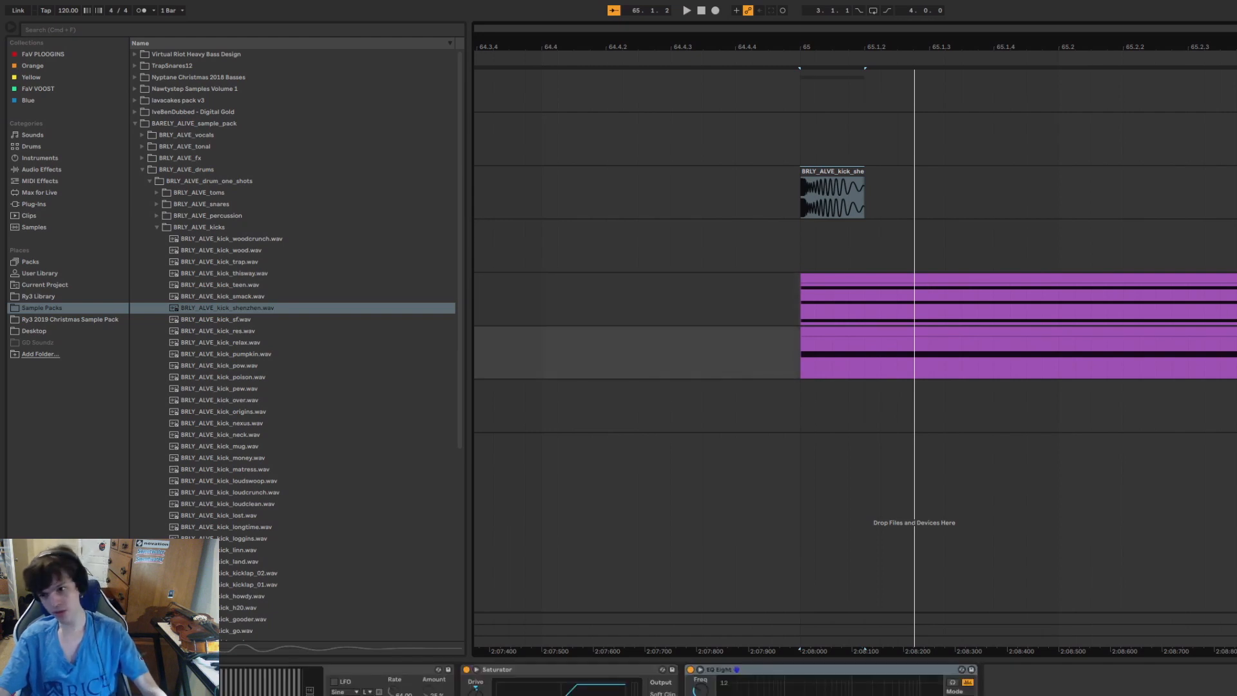
click(1232, 298)
click(1232, 353)
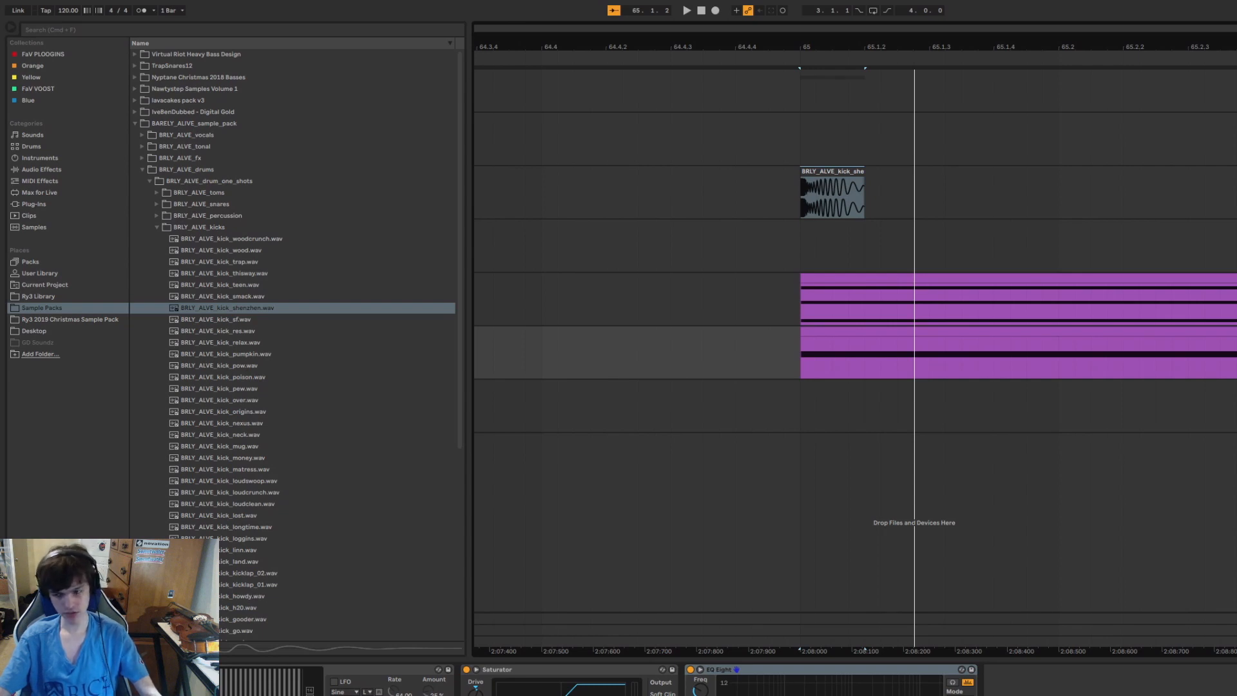
key(super+t)
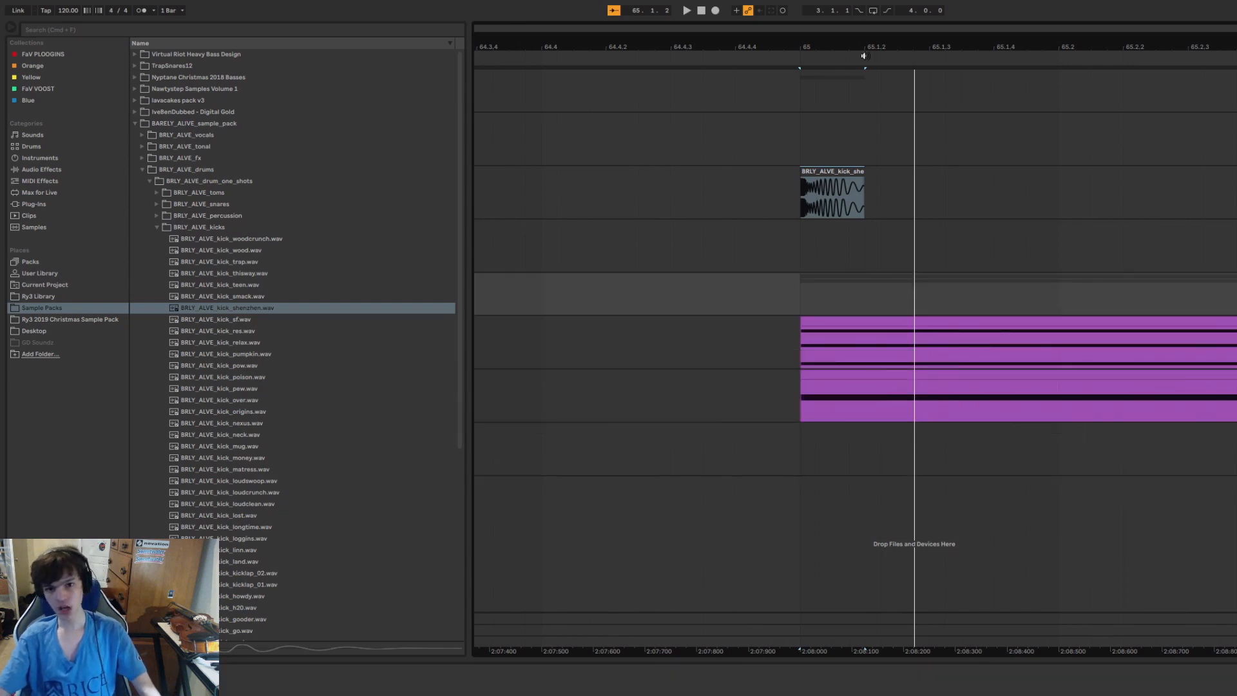
Show automation and add volume breakpoints on the synth group track at bar 65 and about 80 ms after it.
drag(830, 46, 830, 71)
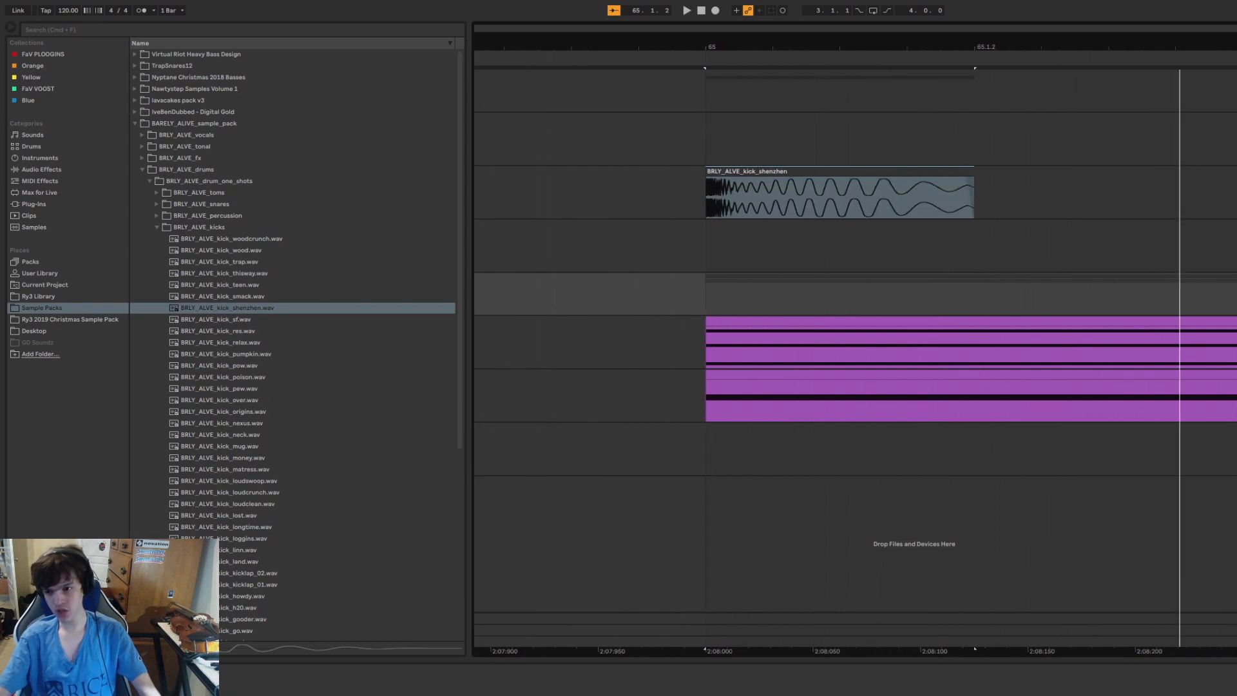
key(a)
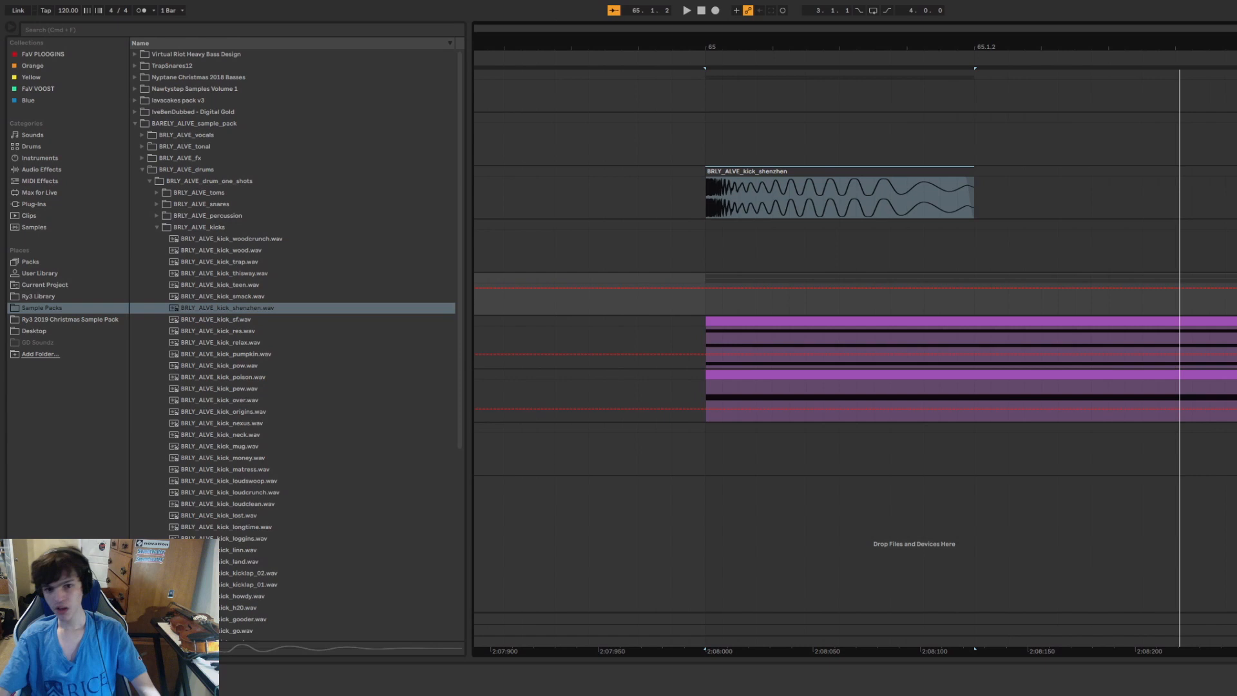
drag(713, 47, 715, 53)
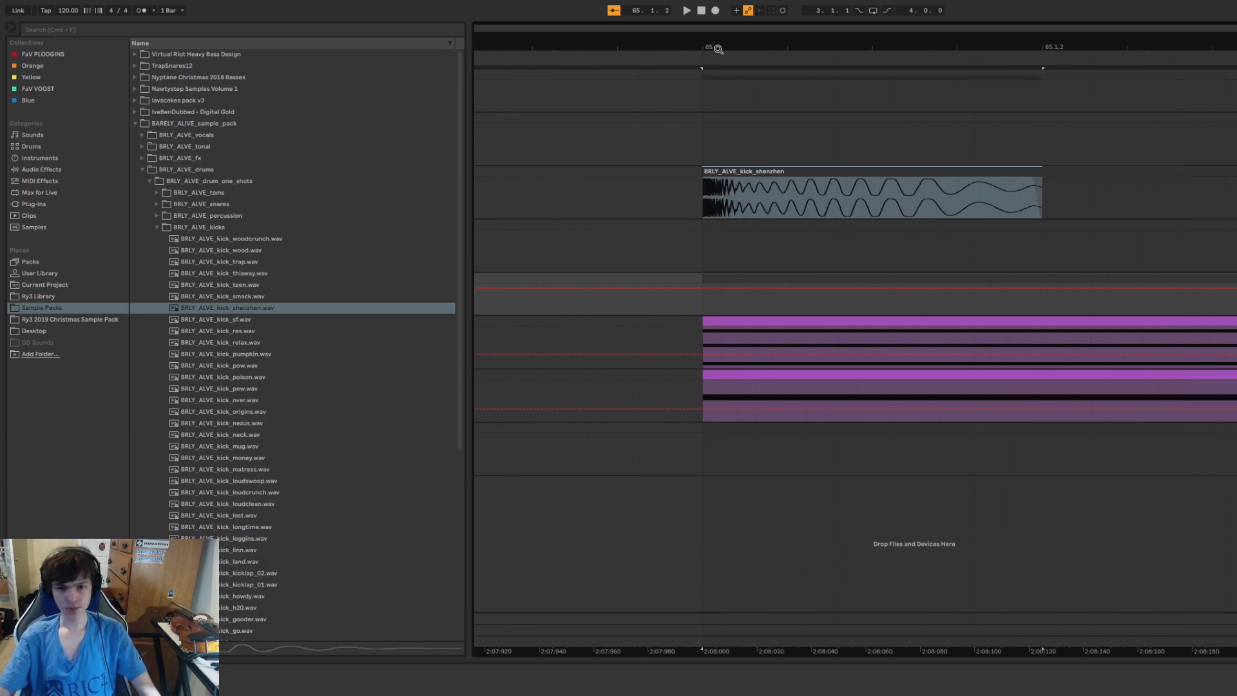
click(703, 288)
mouse_move(917, 288)
mouse_down()
mouse_move(989, 284)
mouse_move(906, 288)
mouse_move(979, 288)
mouse_move(926, 288)
mouse_up()
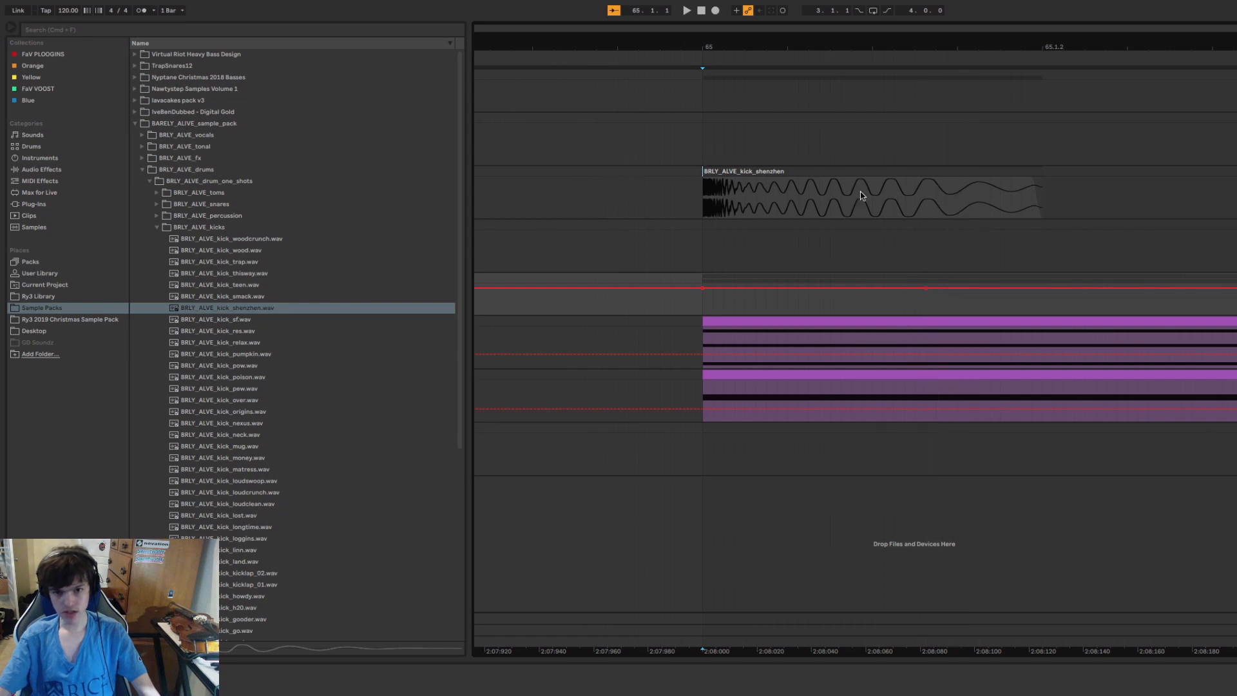
mouse_move(925, 288)
mouse_down()
mouse_move(915, 284)
mouse_move(924, 289)
mouse_up()
click(926, 288)
mouse_move(926, 288)
mouse_down()
mouse_move(936, 288)
mouse_move(925, 288)
mouse_up()
Drop the group's volume to -inf dB at bar 65 and hold it there until a short ramp up to the second breakpoint.
drag(704, 288, 702, 314)
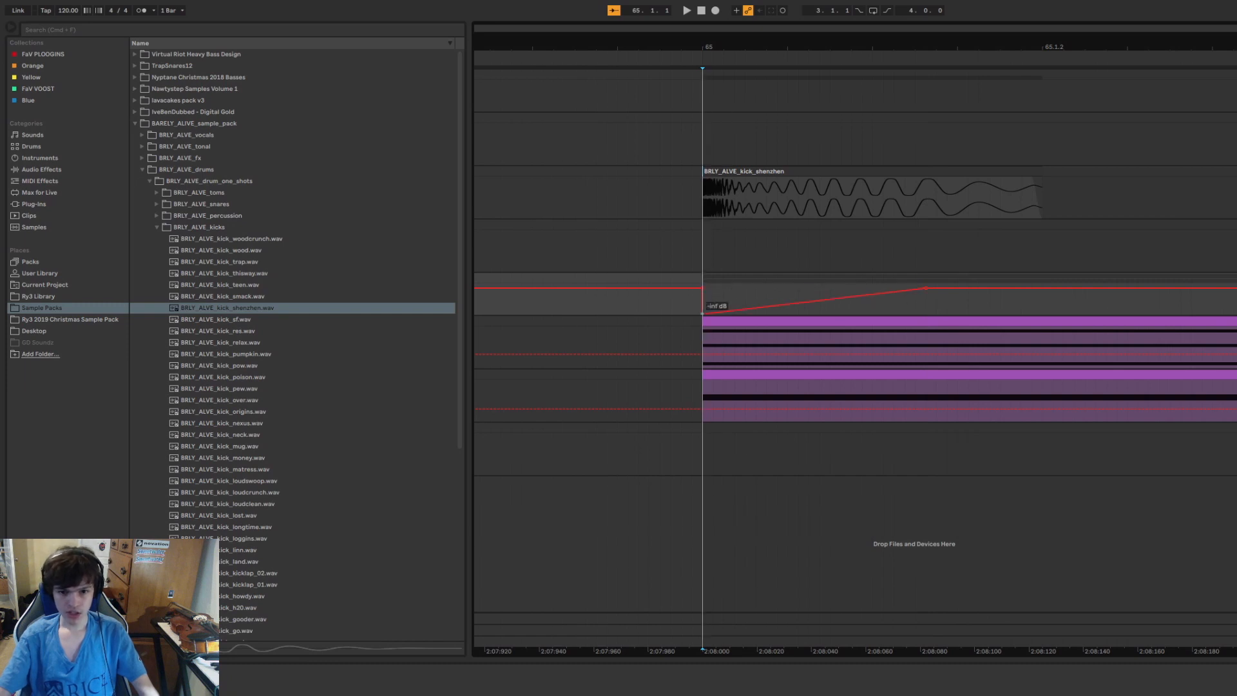
drag(804, 302, 905, 314)
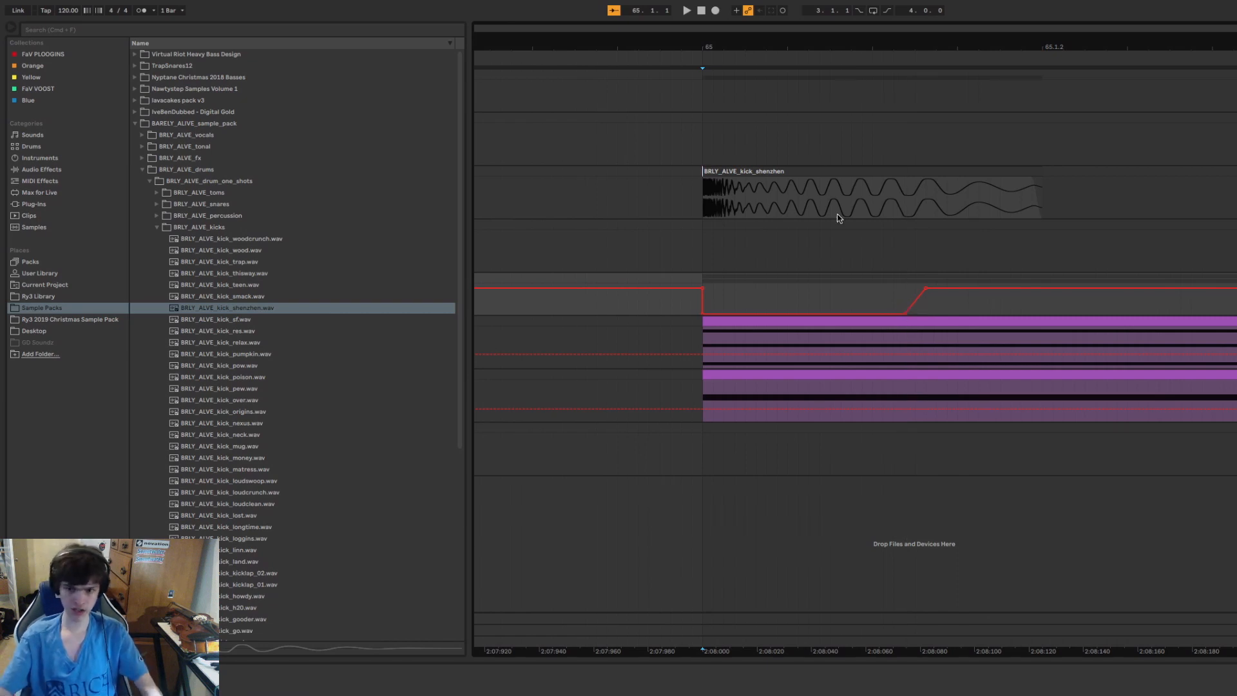
mouse_move(905, 313)
mouse_down()
mouse_move(884, 313)
mouse_move(895, 313)
mouse_up()
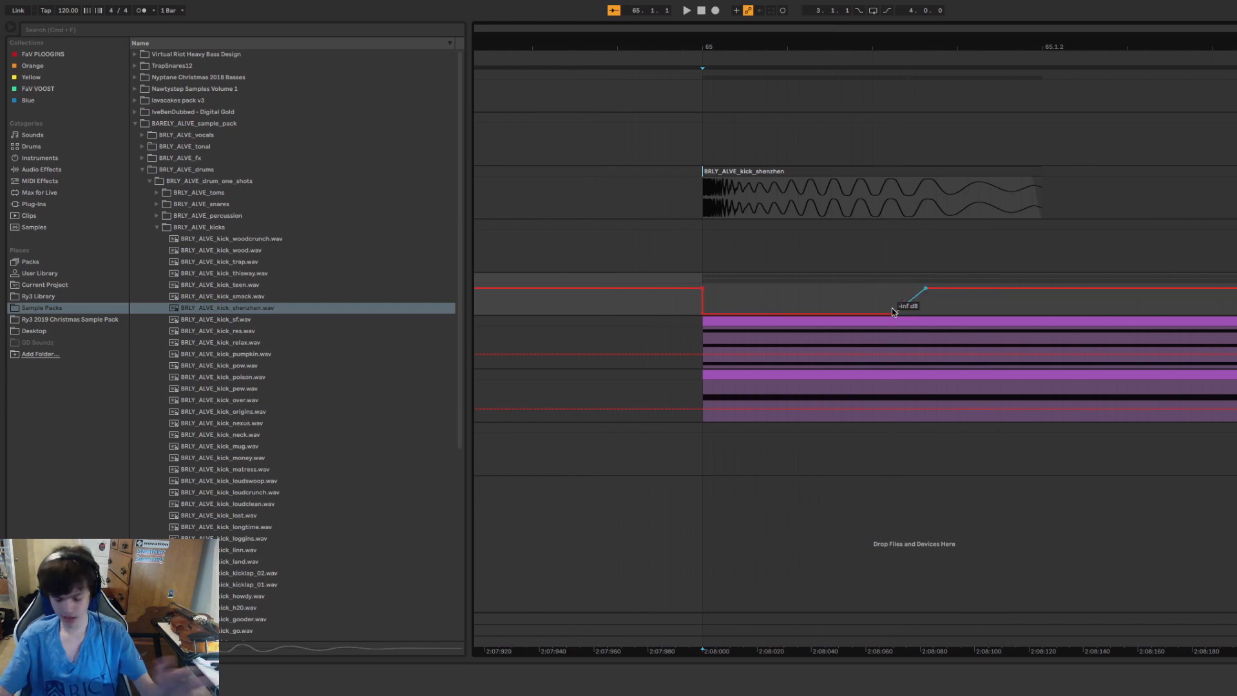
Play from bar 65 to hear the synth group ducking under the kick.
drag(876, 40, 827, 20)
click(713, 257)
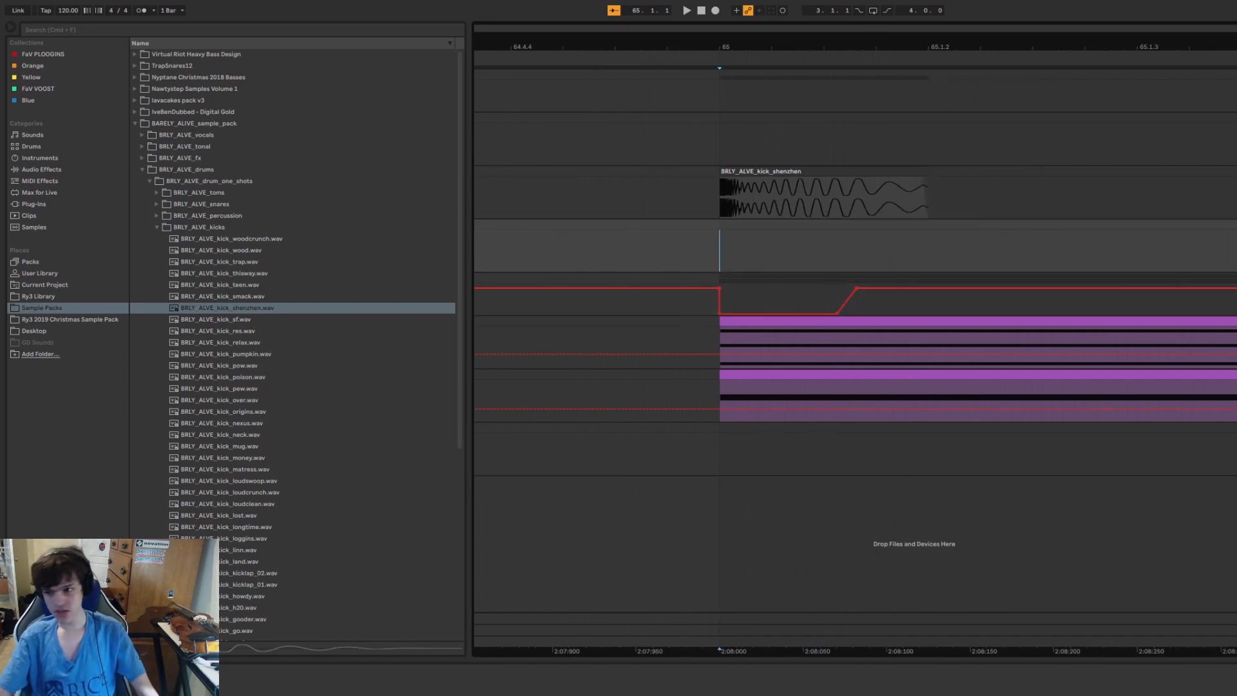
key(space)
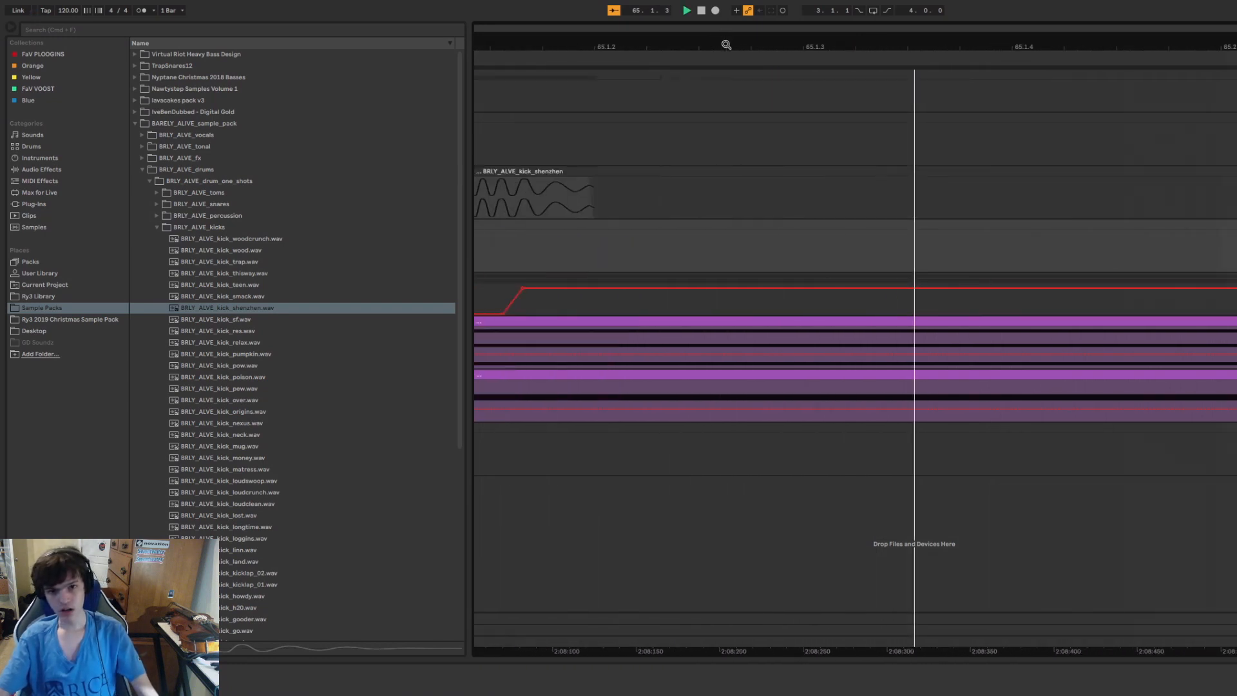
key(space)
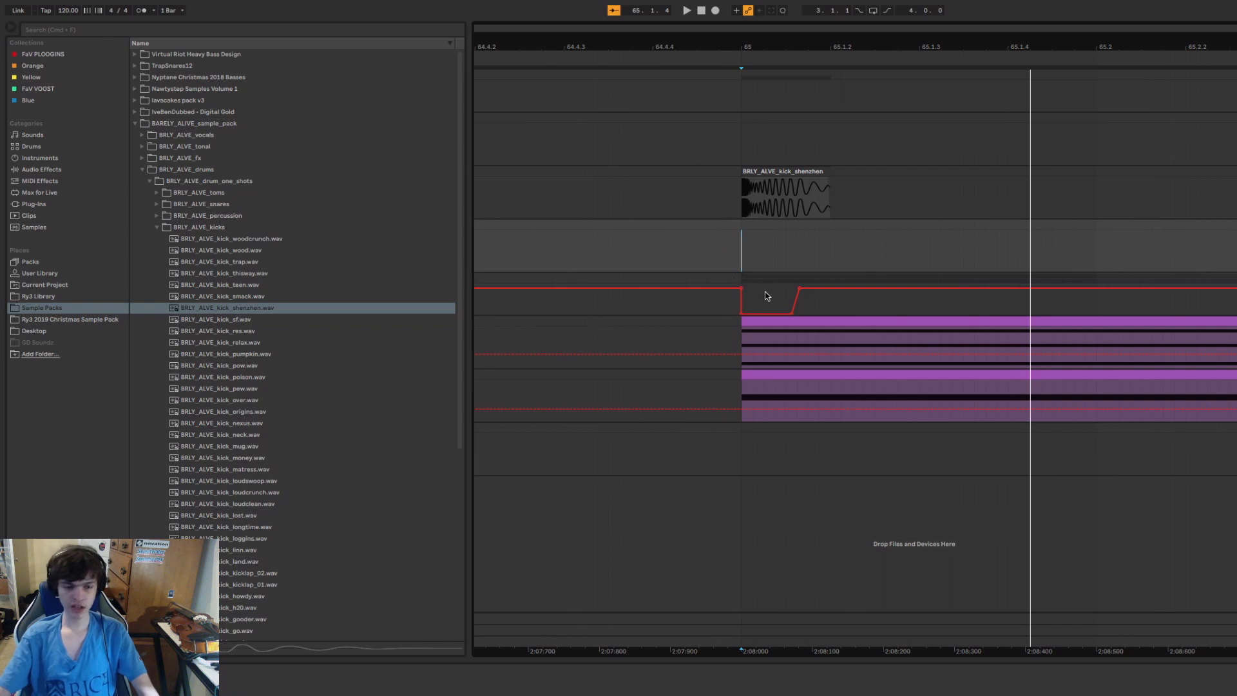
Trim the kick clip to about 80 ms and move the group's volume recovery earlier, reaching 0.0 dB about 70 ms after bar 65.
drag(759, 43, 758, 78)
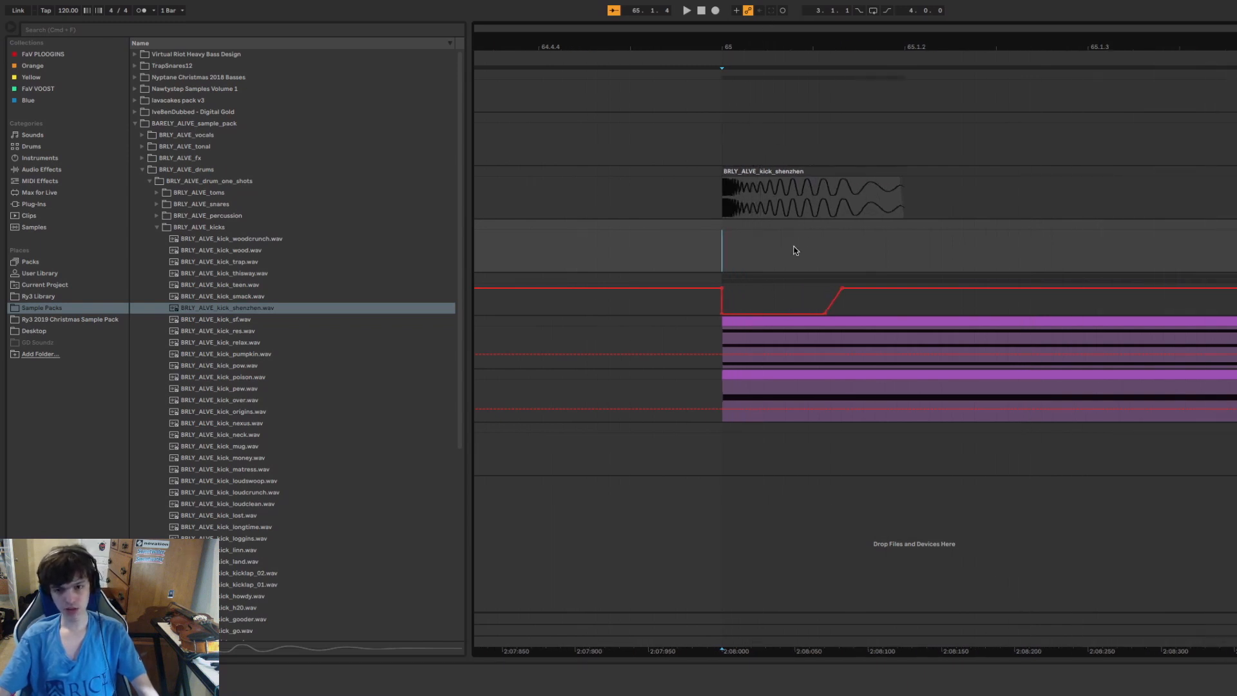
drag(813, 47, 926, 194)
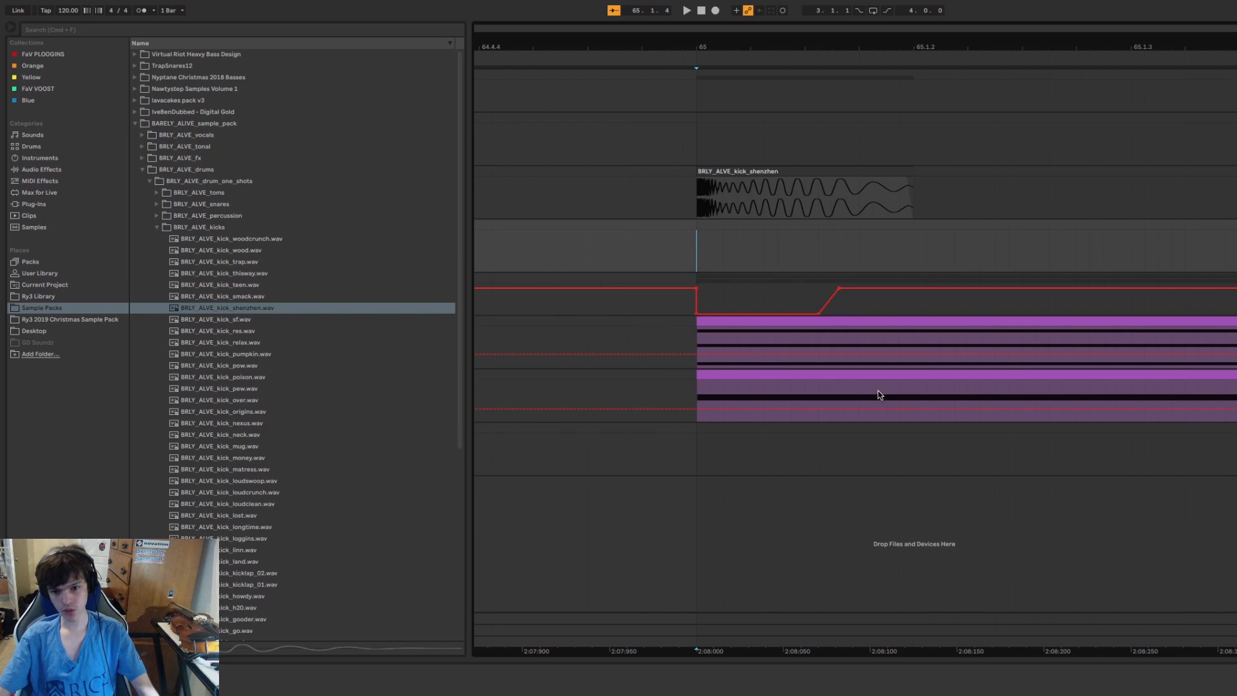
drag(807, 47, 807, 68)
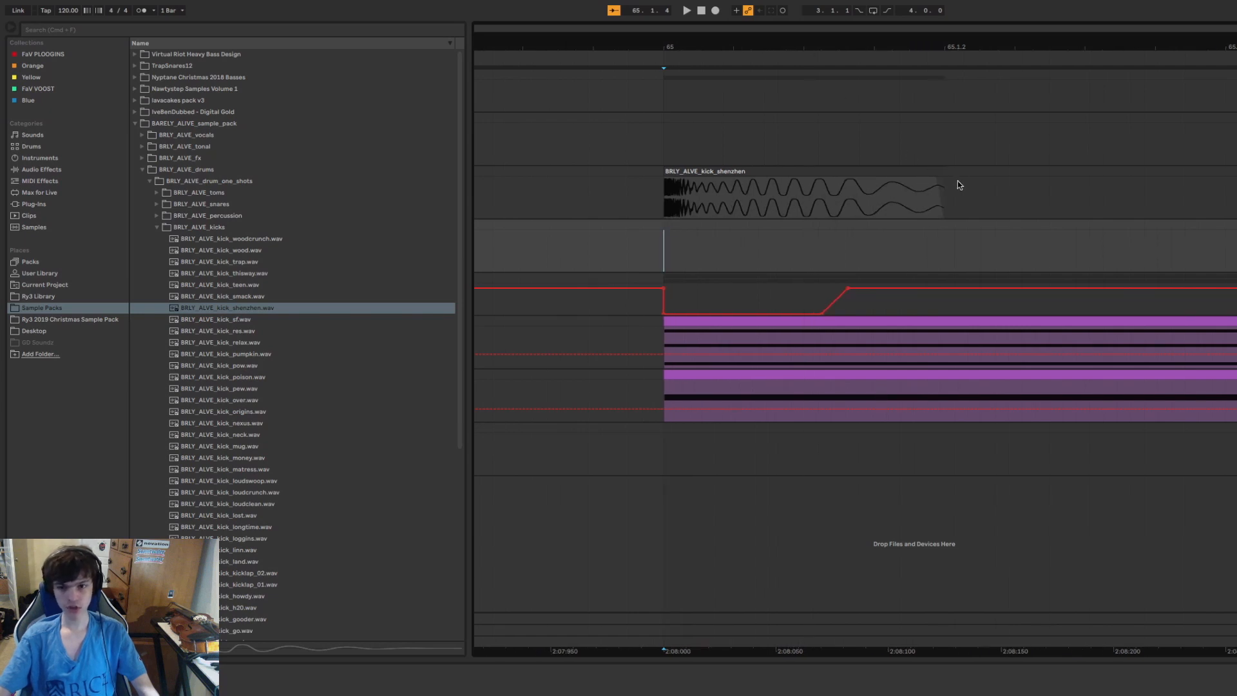
drag(939, 167, 839, 172)
drag(821, 313, 822, 288)
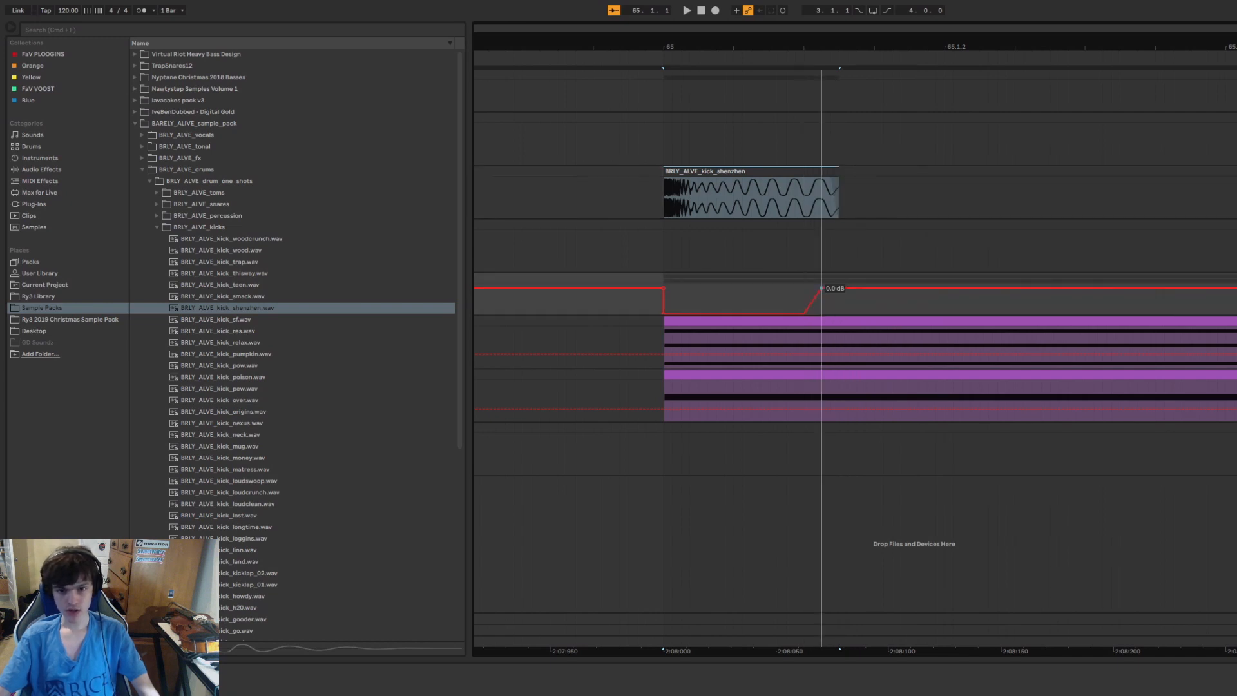
Play repeatedly from bar 65 to check the shortened kick against the ducked synth group.
click(658, 251)
key(space)
key(space)
key(space)
key(space)
key(space)
mouse_move(779, 49)
mouse_down()
mouse_move(831, 19)
mouse_move(694, 47)
mouse_up()
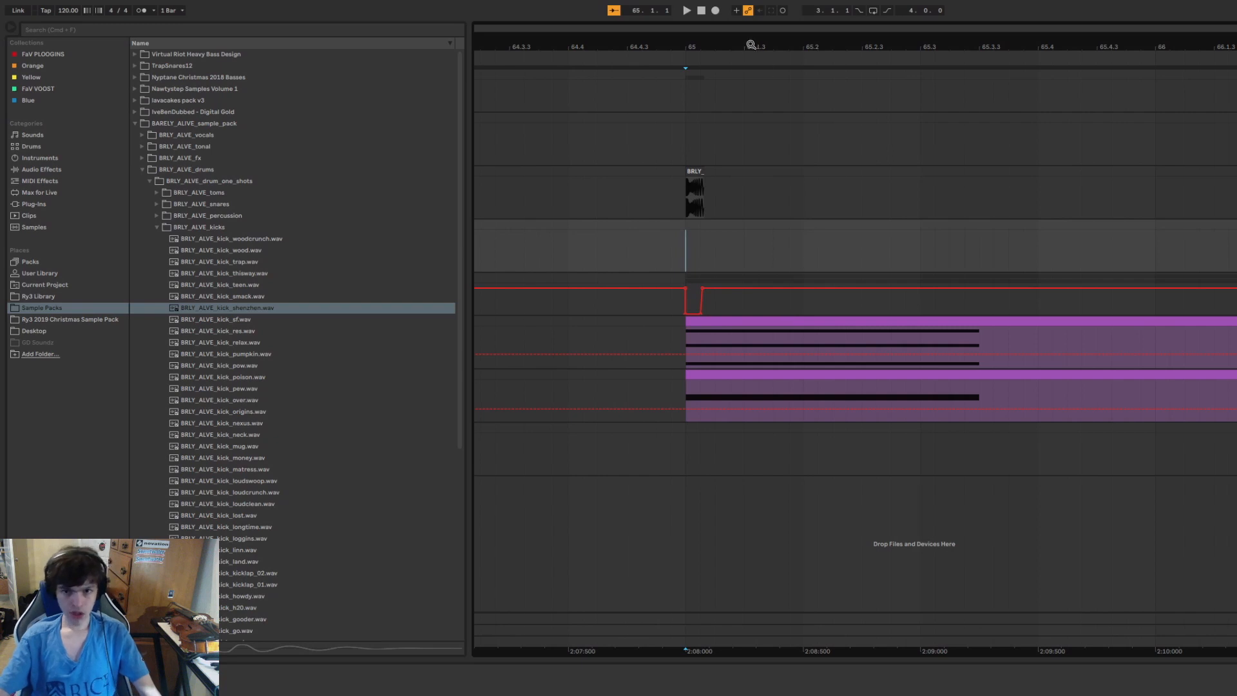
mouse_move(747, 46)
mouse_down()
mouse_move(731, 77)
mouse_move(731, 59)
mouse_up()
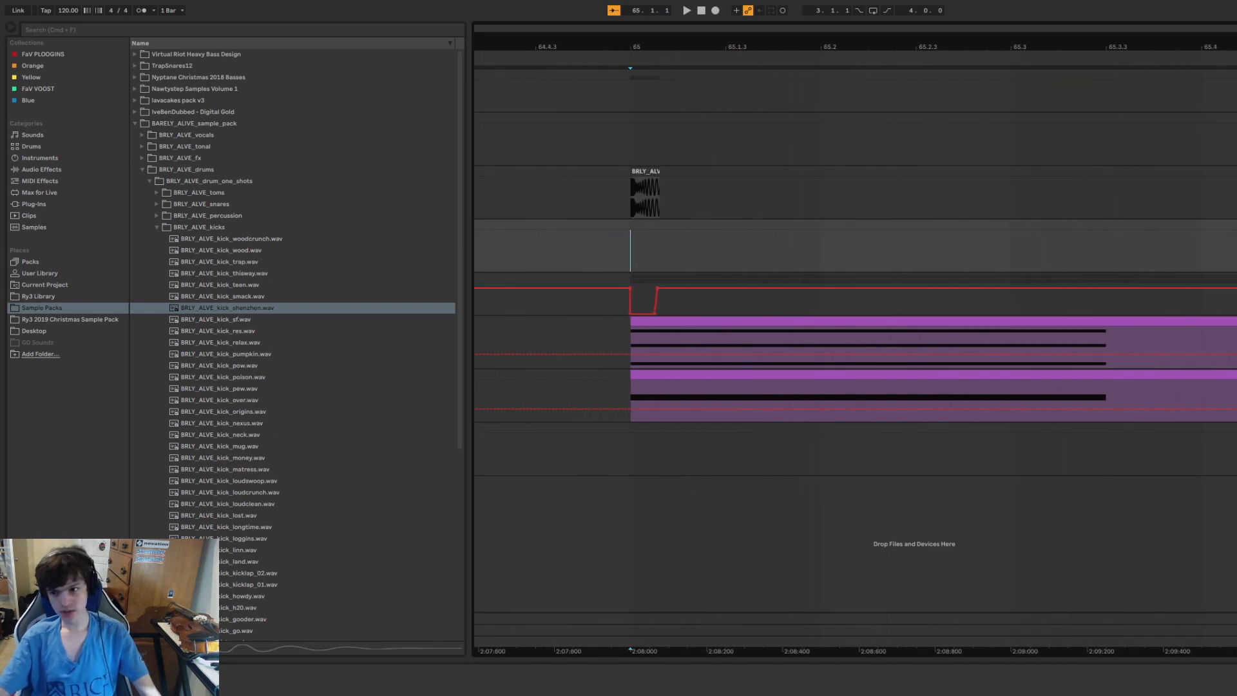
Insert a new MIDI track below the Serum track and create an empty MIDI clip on it from bar 65 to 65.3.3.
click(1231, 321)
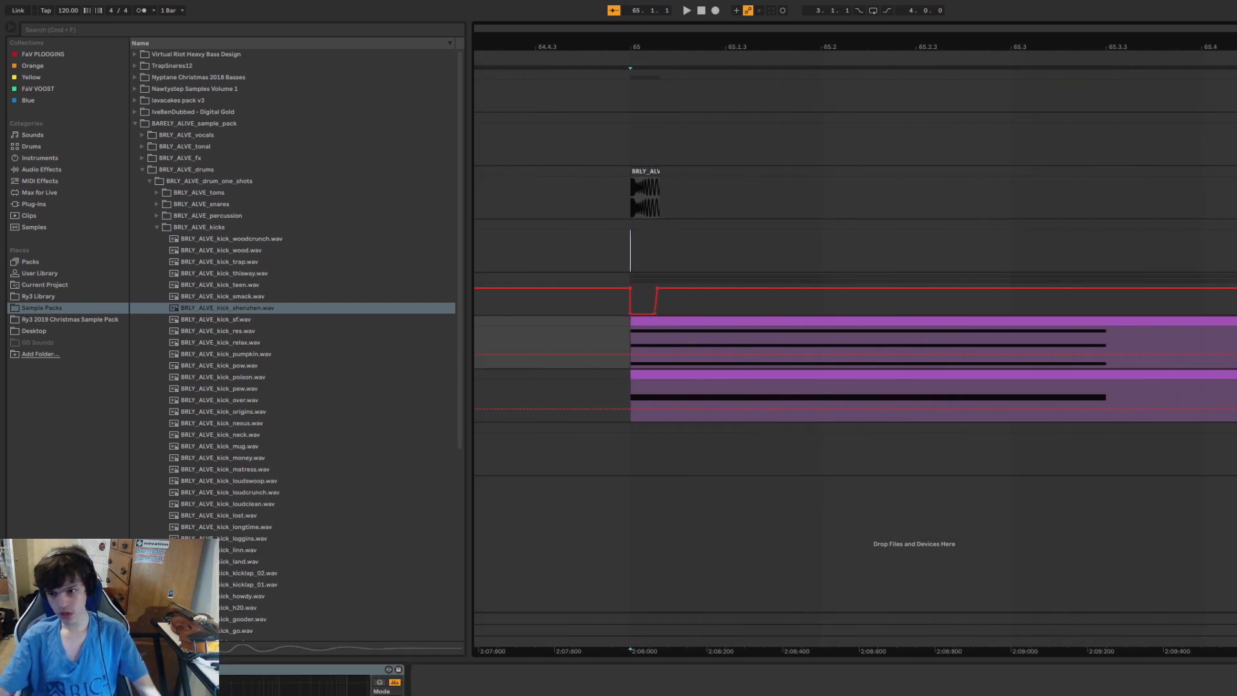
key(super+t)
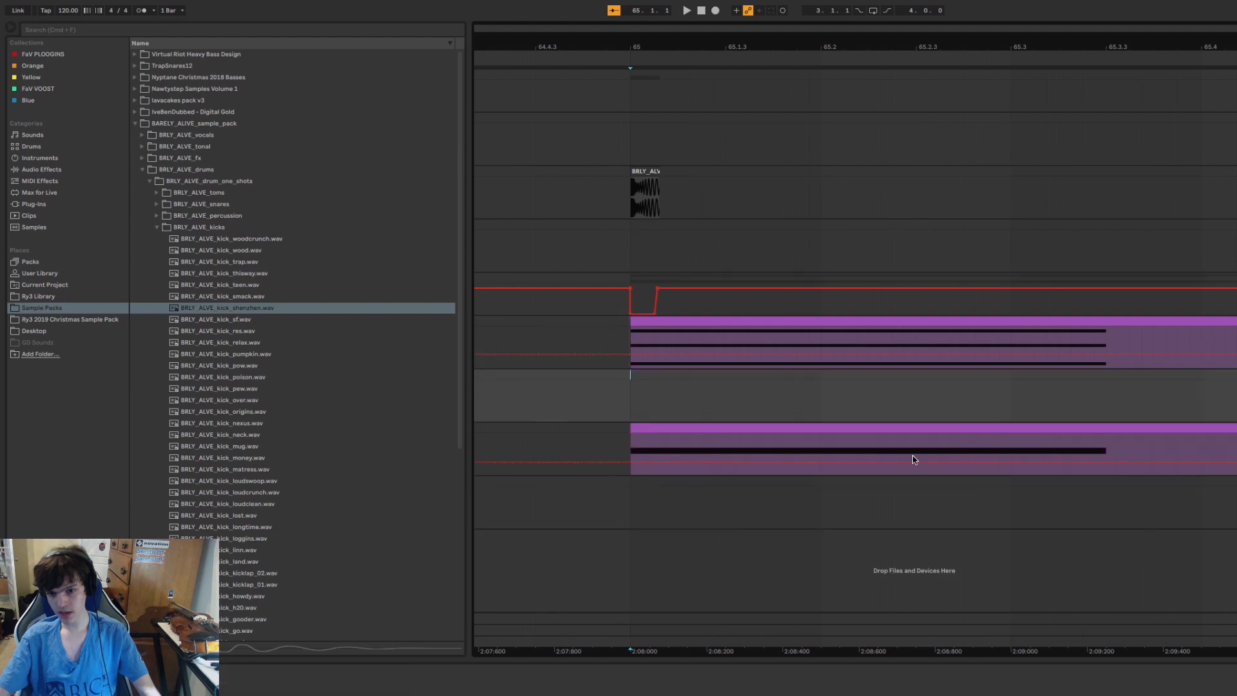
drag(631, 379, 1103, 386)
right_click(1102, 387)
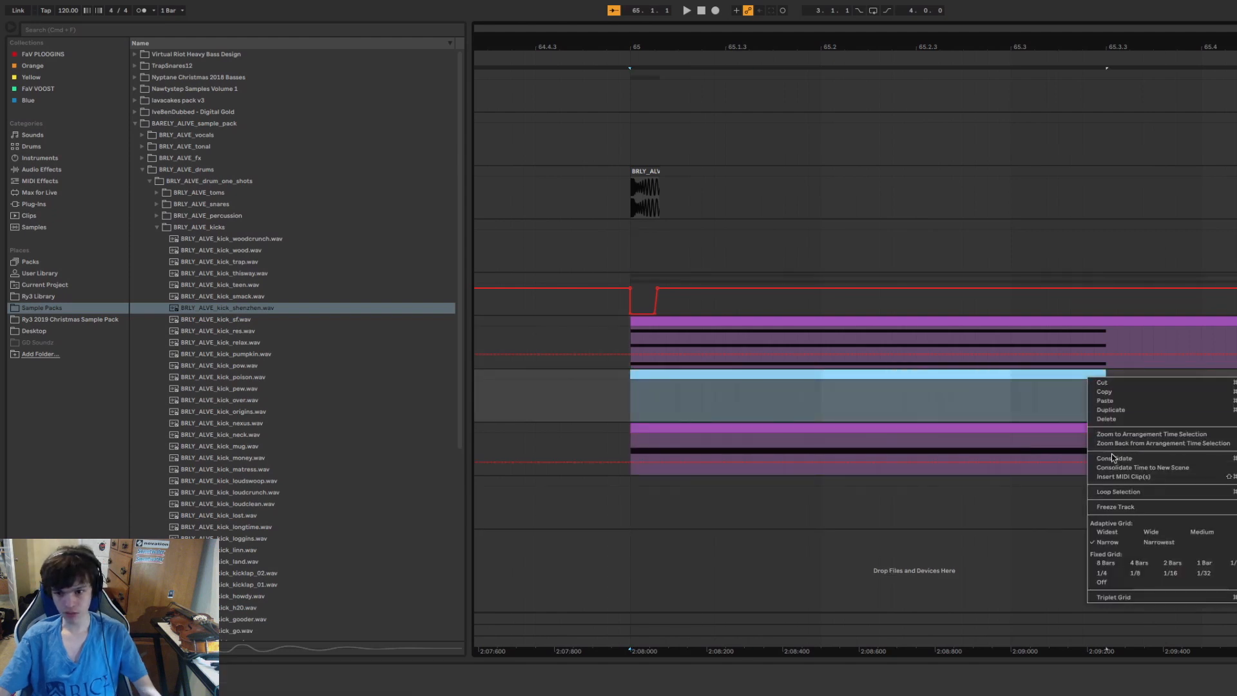
click(1134, 480)
Split the Serum chord clip at 65.3.3 and copy its first part to the new MIDI track at bar 65.
click(1010, 125)
click(1107, 138)
key(super+e)
click(1094, 118)
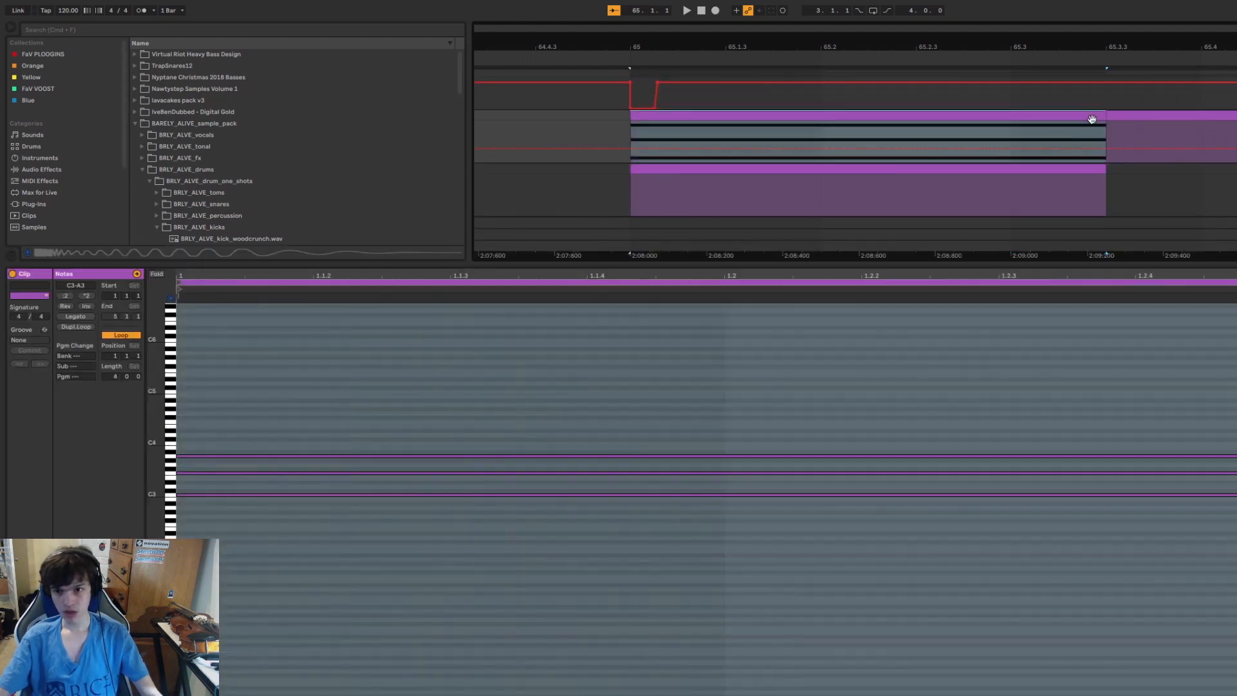
click(674, 172)
key(super+v)
key(super+alt+l)
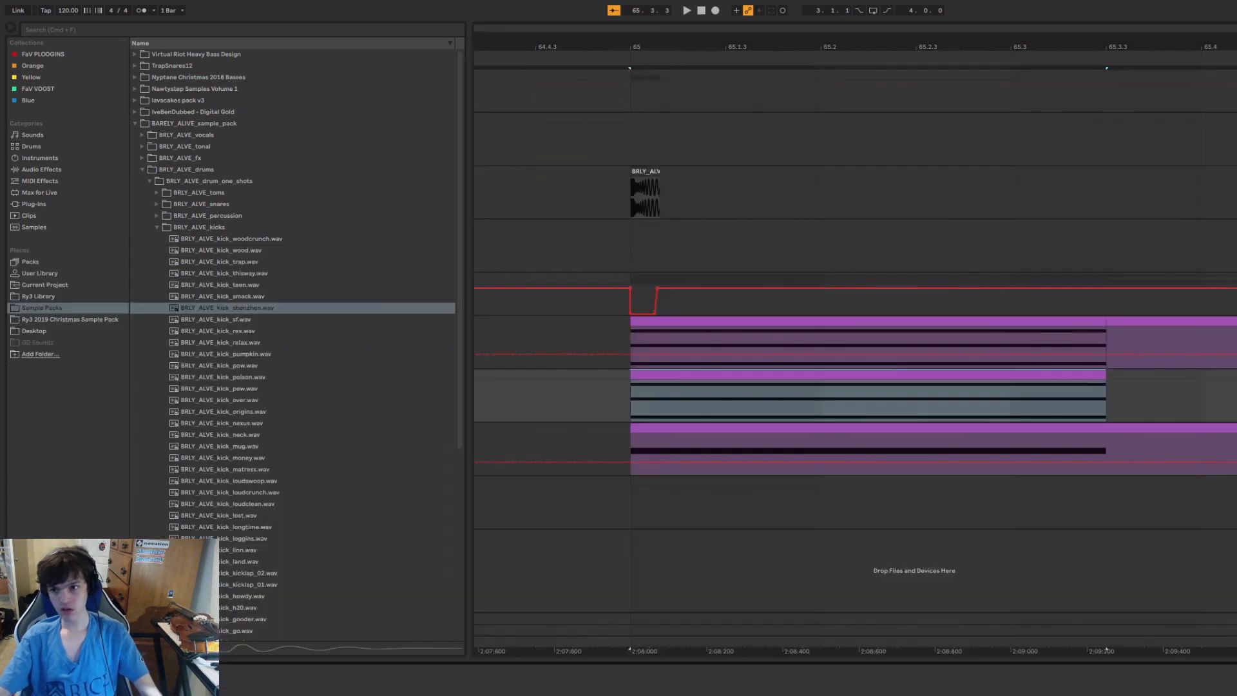
Browse the instrument, drum and MIDI effect categories for a device for the new layer, and play from bar 65.
click(40, 167)
click(40, 158)
click(40, 136)
click(39, 182)
click(40, 170)
click(41, 158)
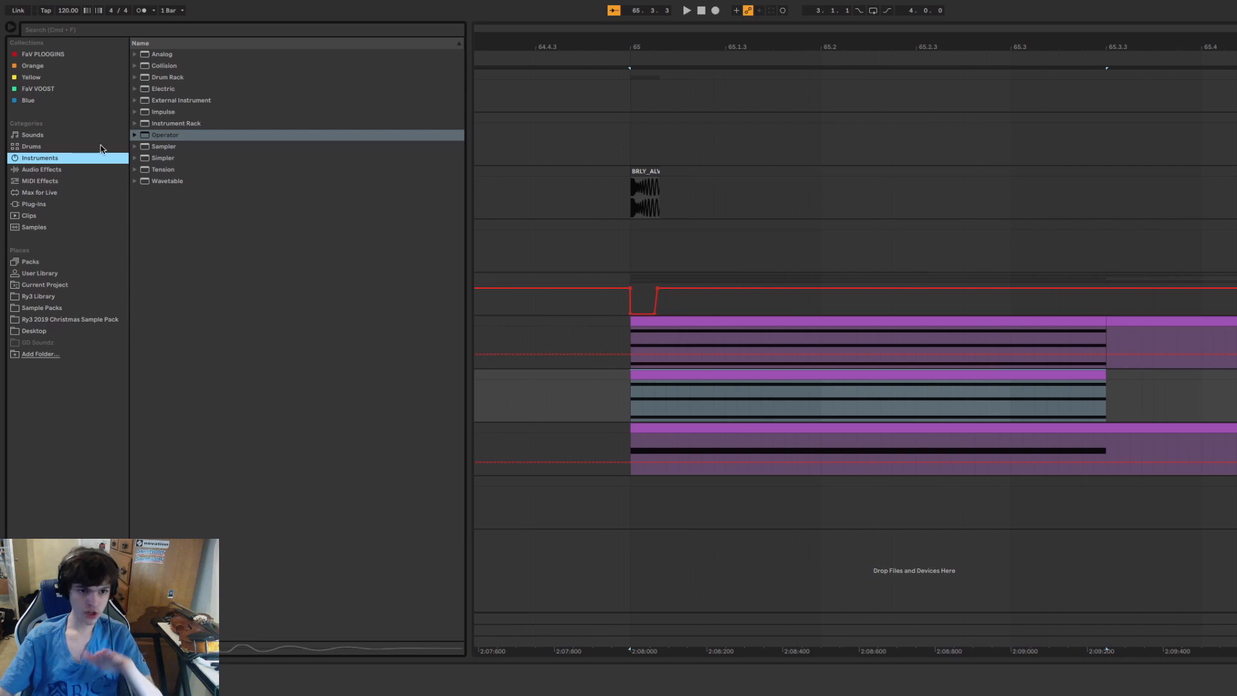
click(45, 146)
click(40, 193)
click(40, 181)
click(169, 55)
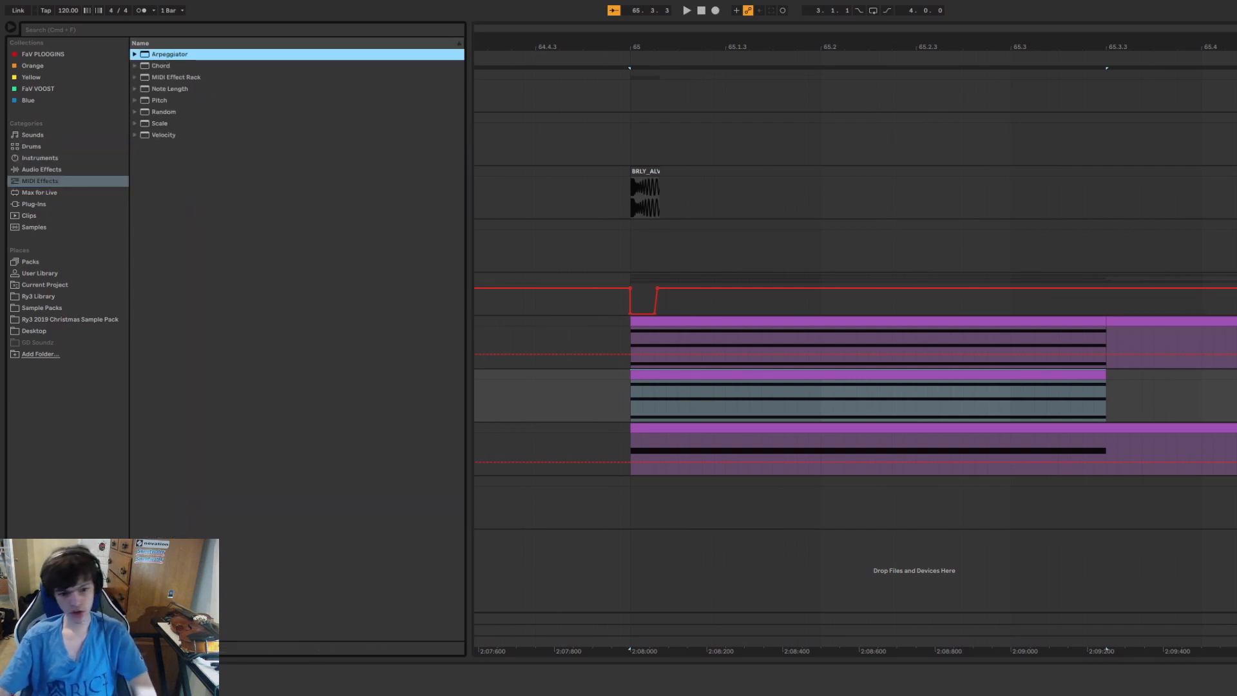
key(space)
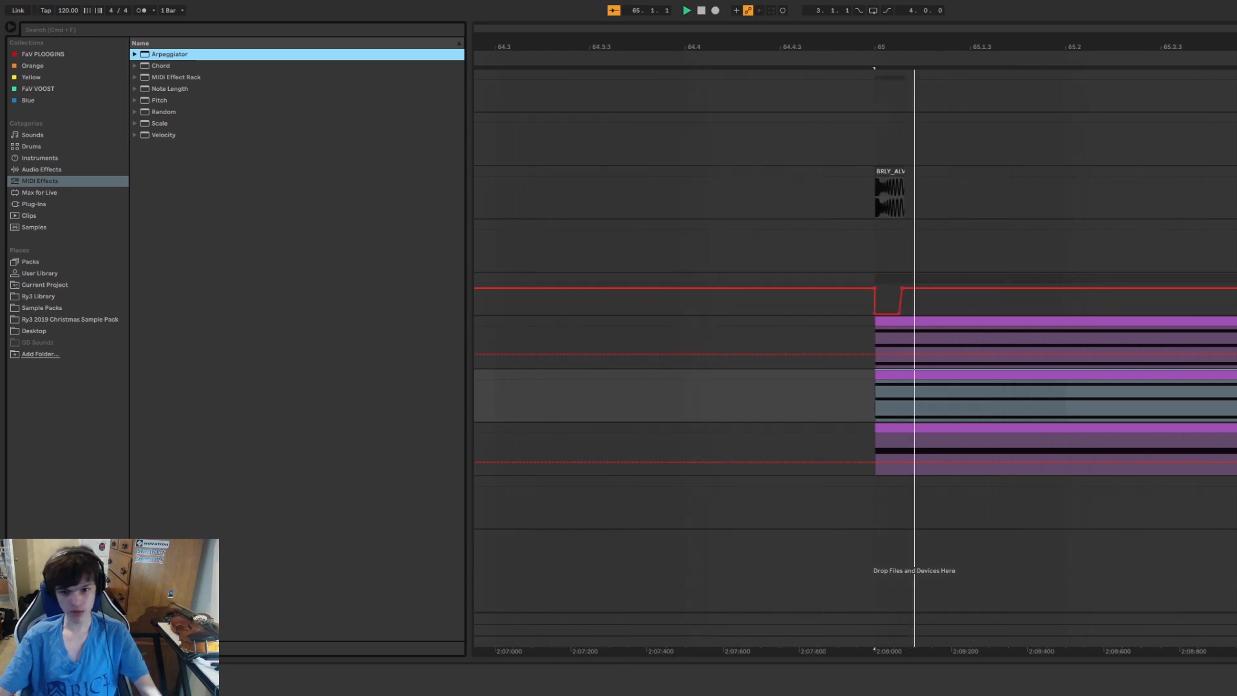
key(space)
Load Serum from the FaV VOOST collection onto the new MIDI track and play the layer from bar 65.
key(shift+Tab)
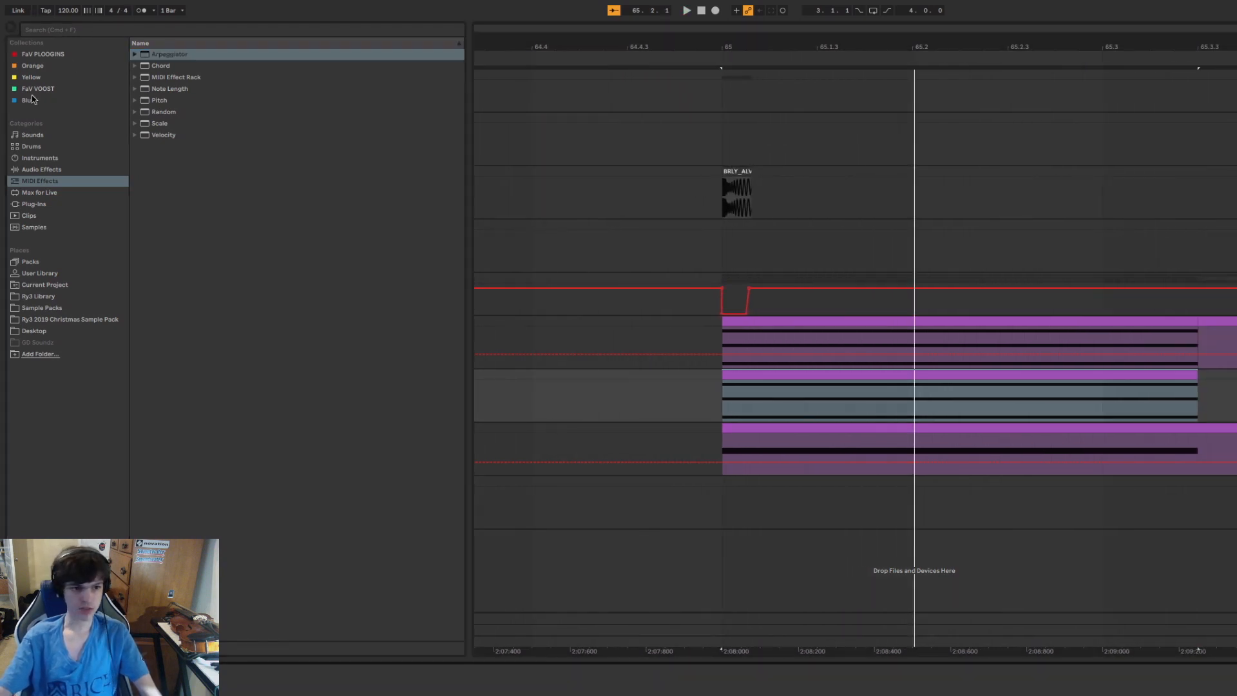
click(32, 99)
click(34, 78)
click(38, 91)
double_click(166, 239)
key(space)
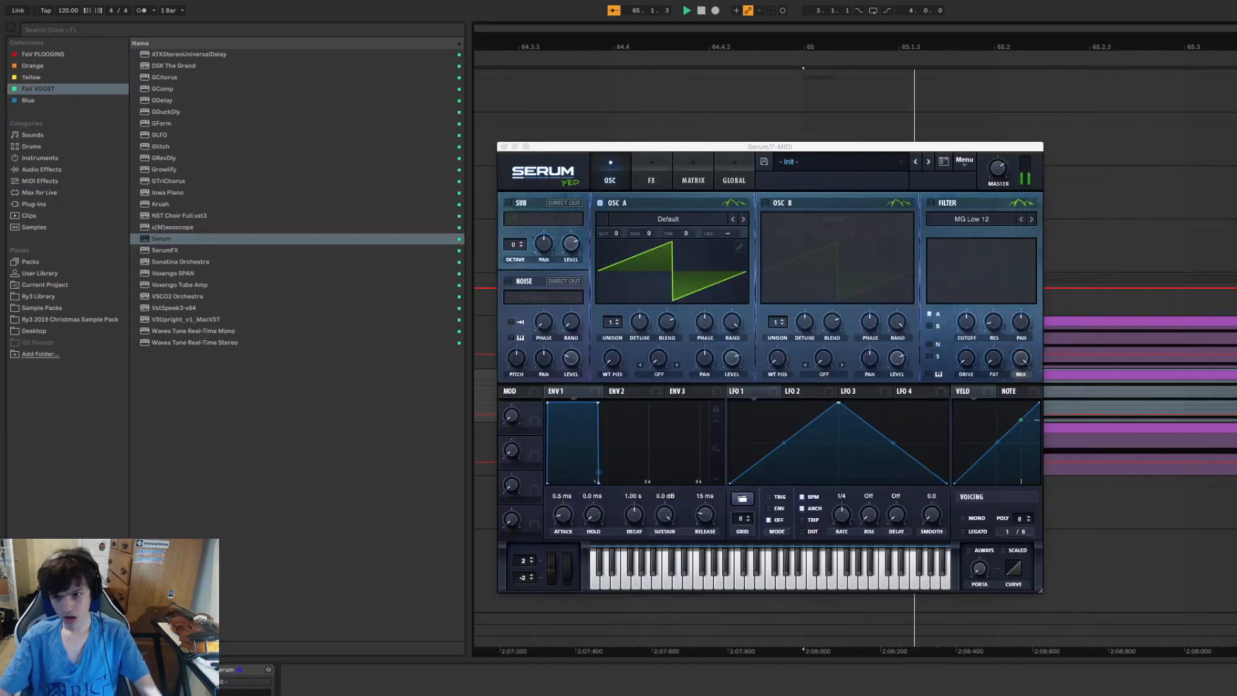
key(space)
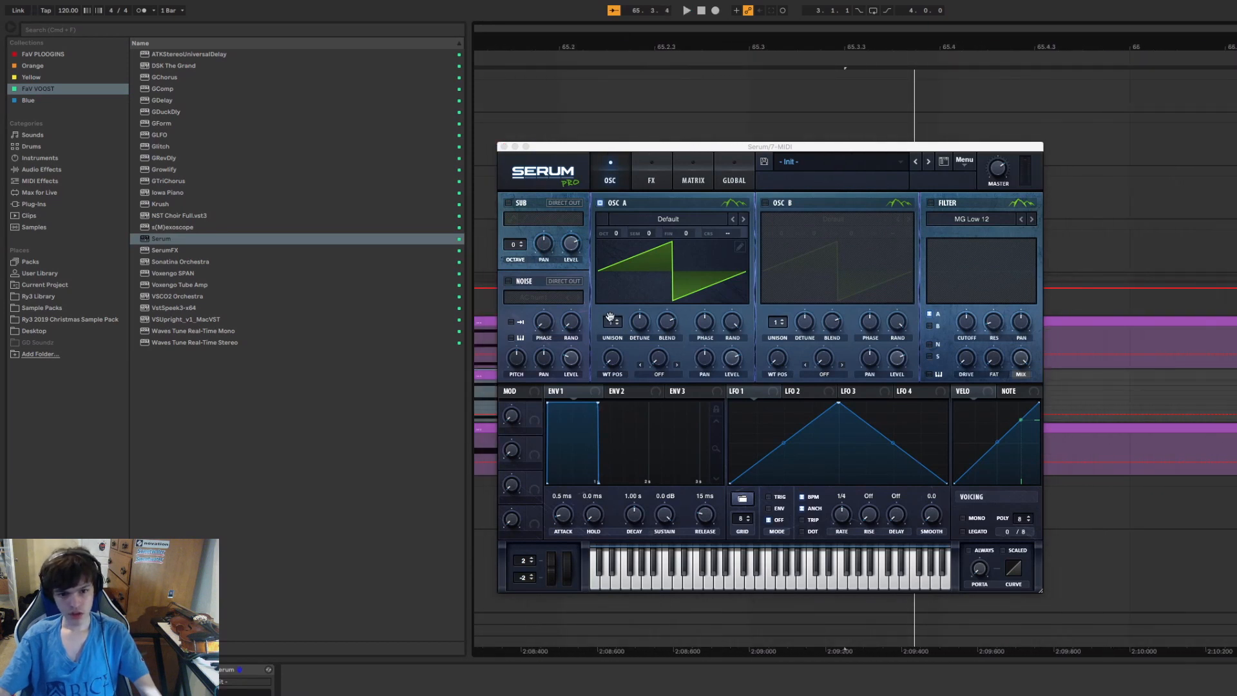
Set oscillator A to 16 unison voices and shape Env 1 into a pluck with 228 ms decay and no sustain, then audition it.
drag(612, 322, 612, 290)
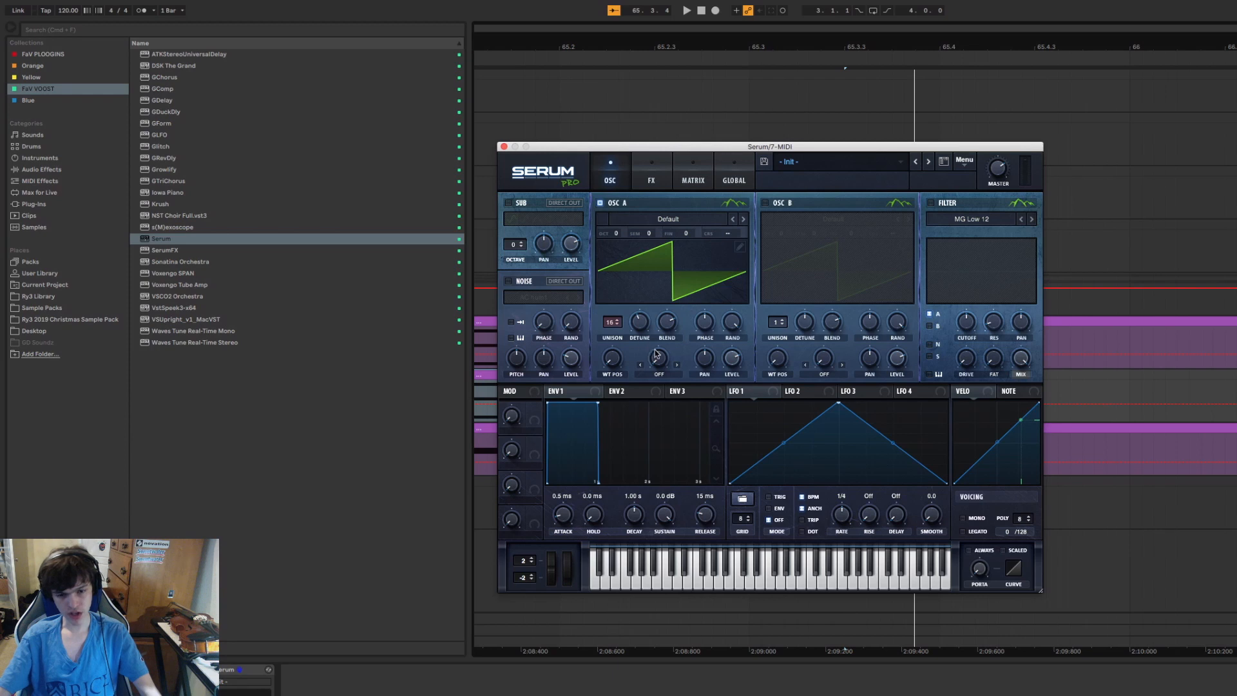
drag(598, 403, 565, 496)
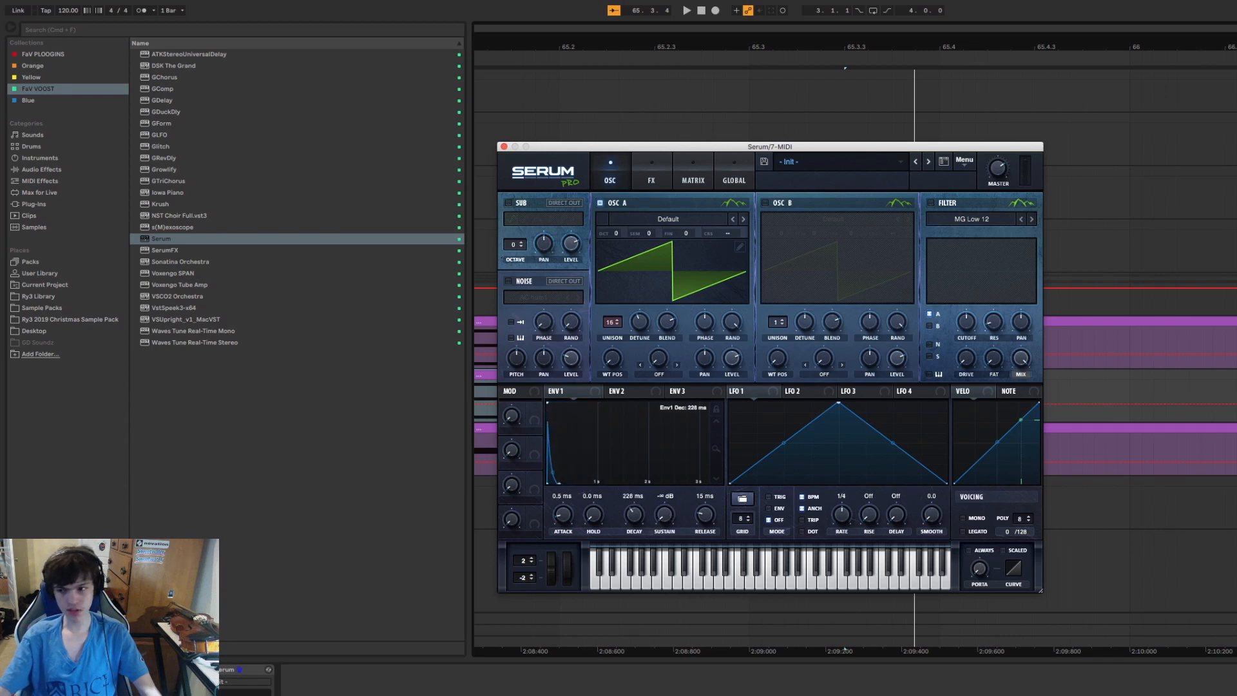
key(space)
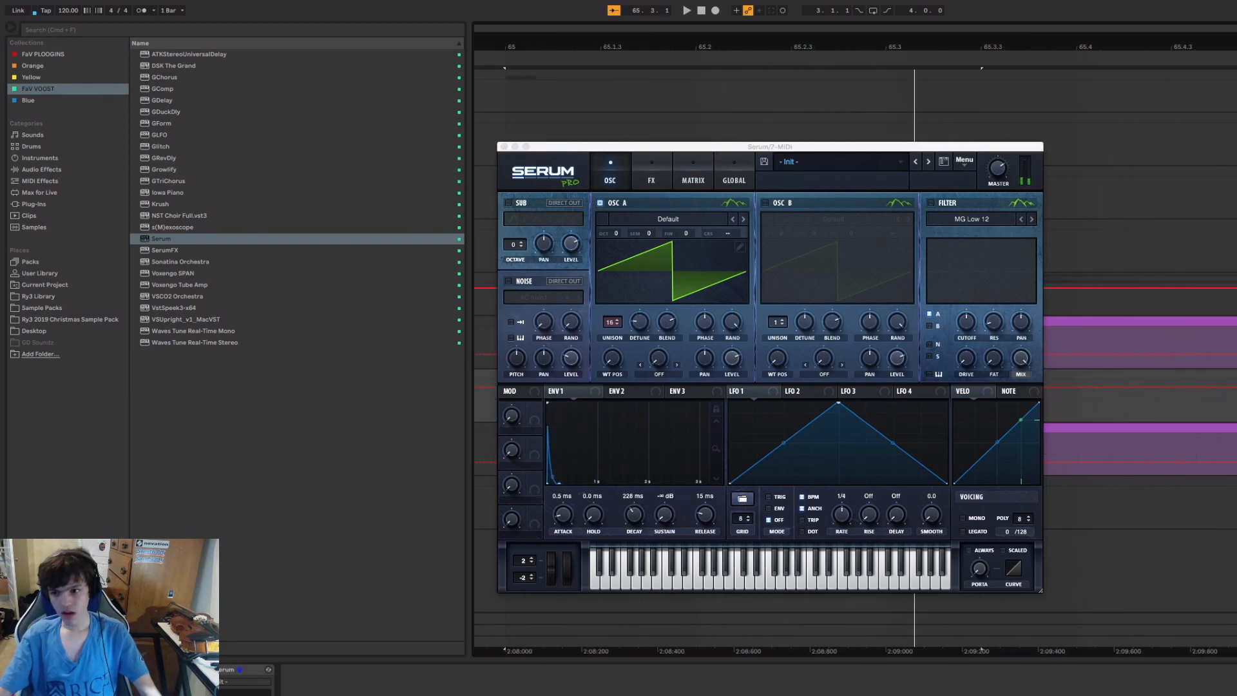
click(504, 146)
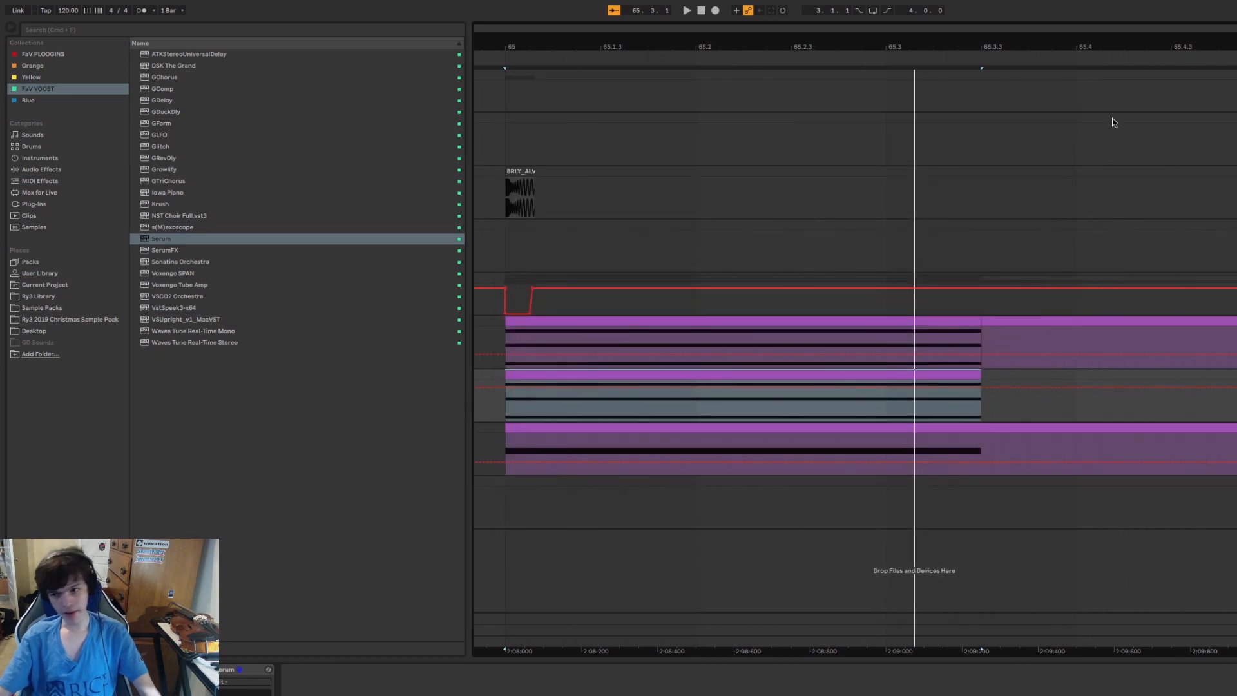
Compare the device chains of the original Serum chord track and the new Serum layer.
drag(1042, 49, 1043, 20)
click(863, 338)
click(878, 323)
click(1023, 339)
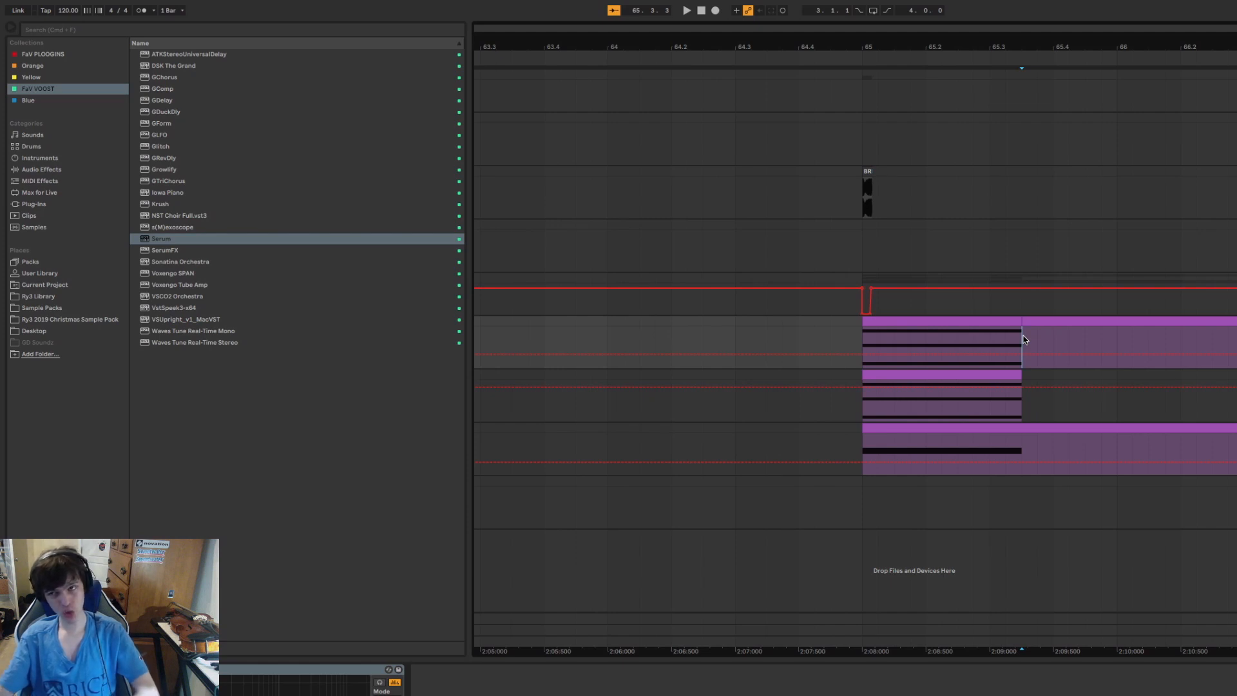
click(862, 338)
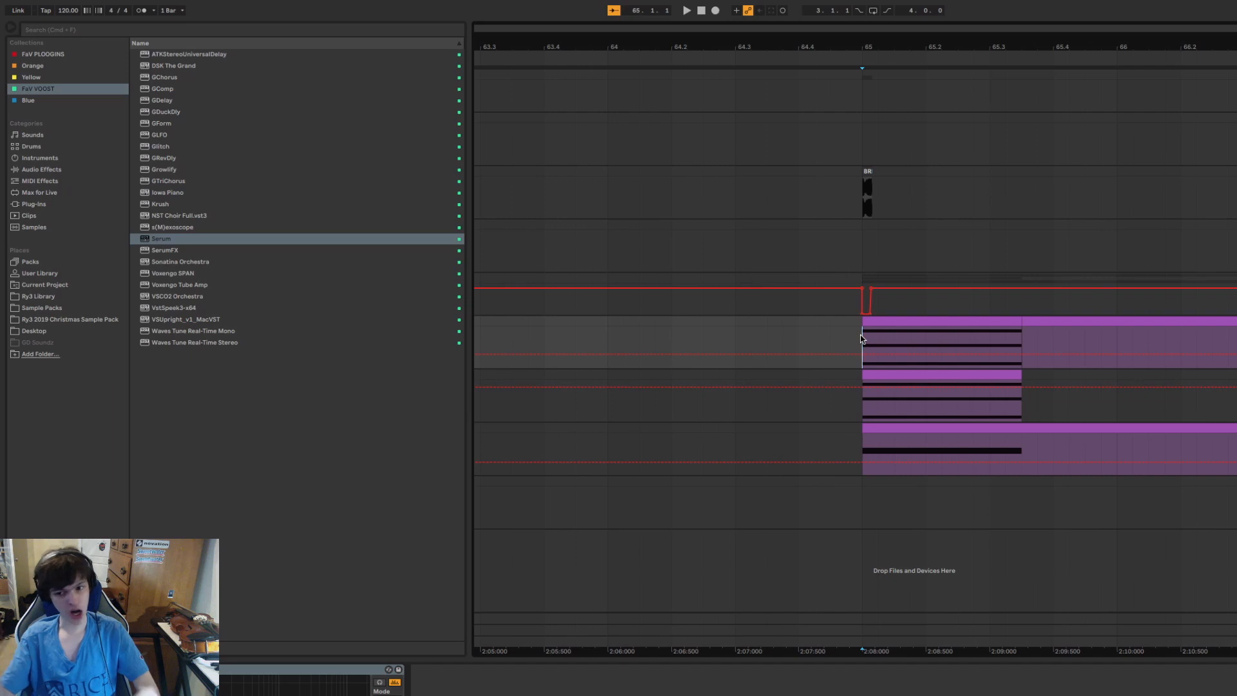
click(859, 414)
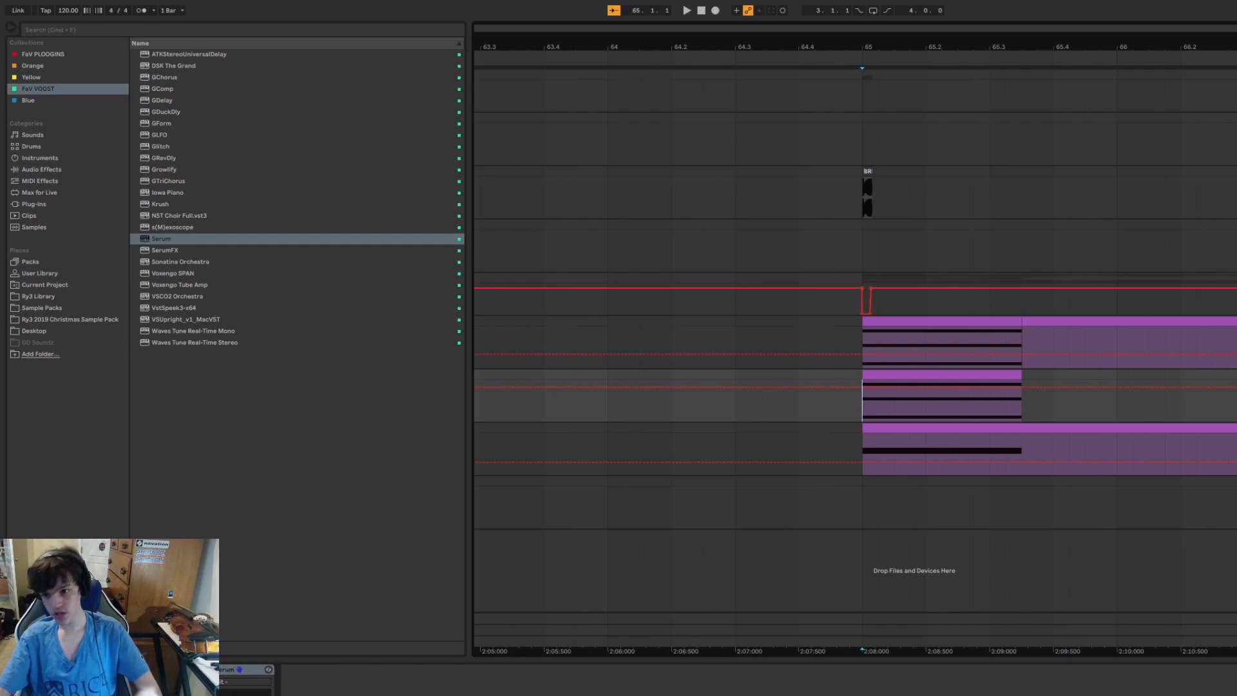
click(1234, 335)
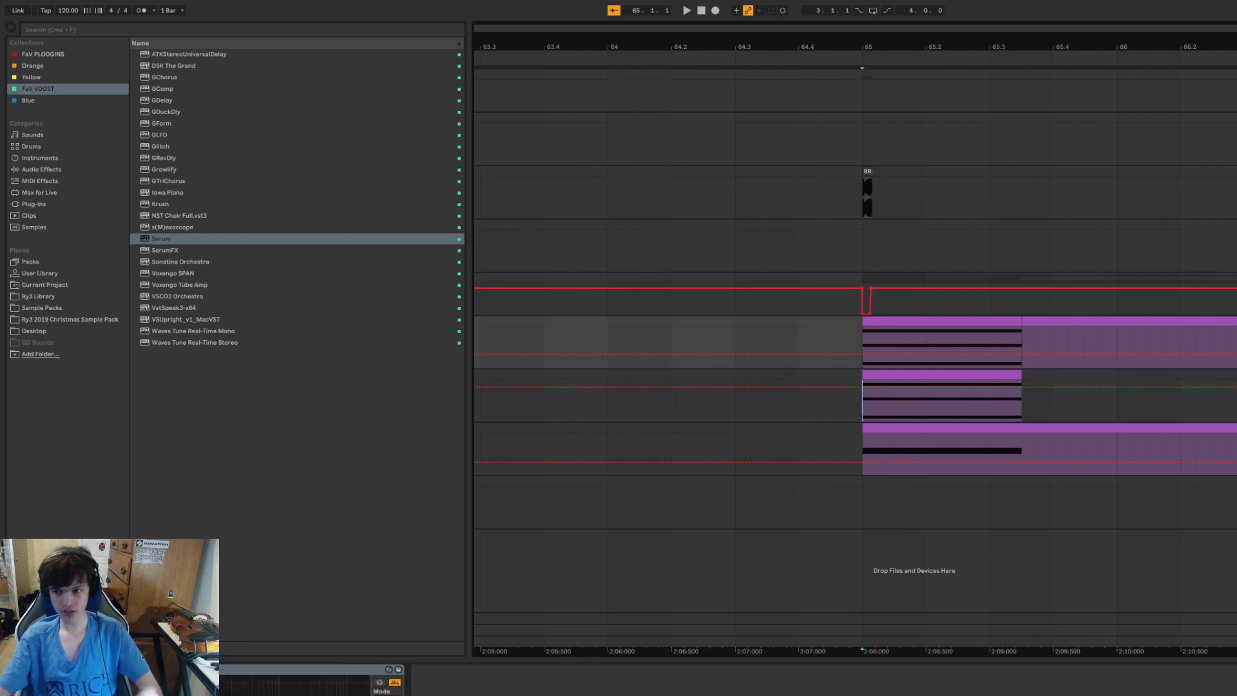
click(1234, 394)
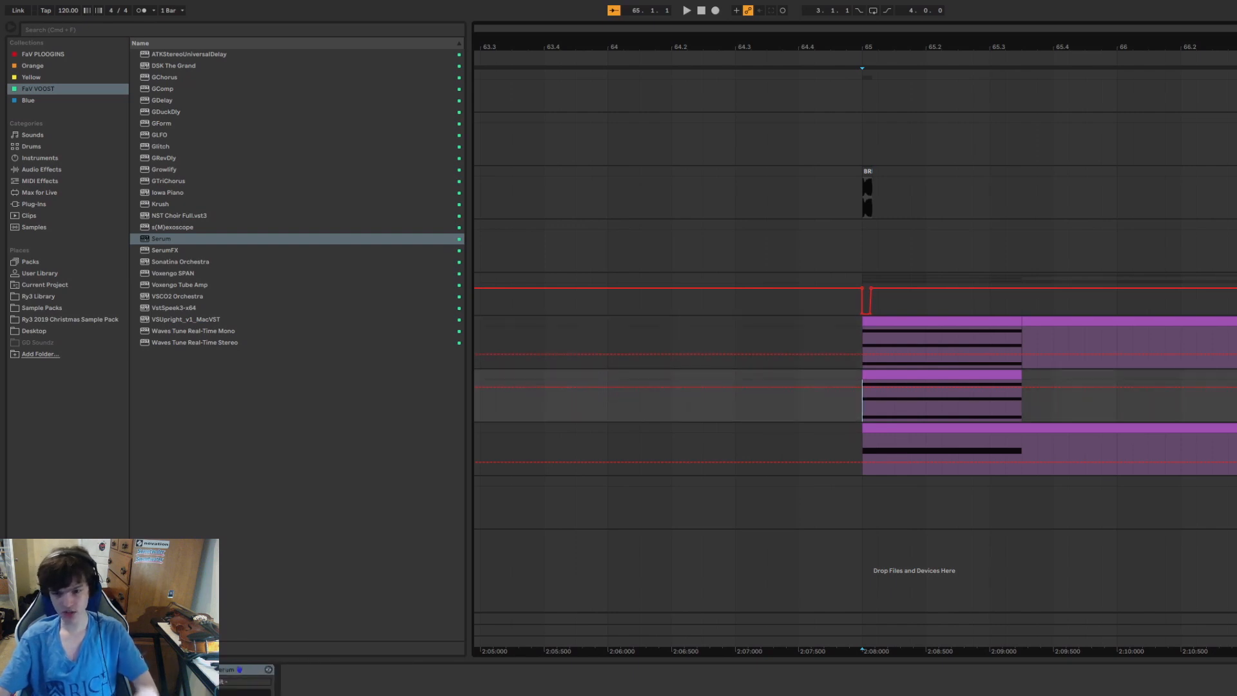
Add EQ Eight after Serum on the new layer and play the arrangement from bar 65.
click(62, 172)
double_click(172, 216)
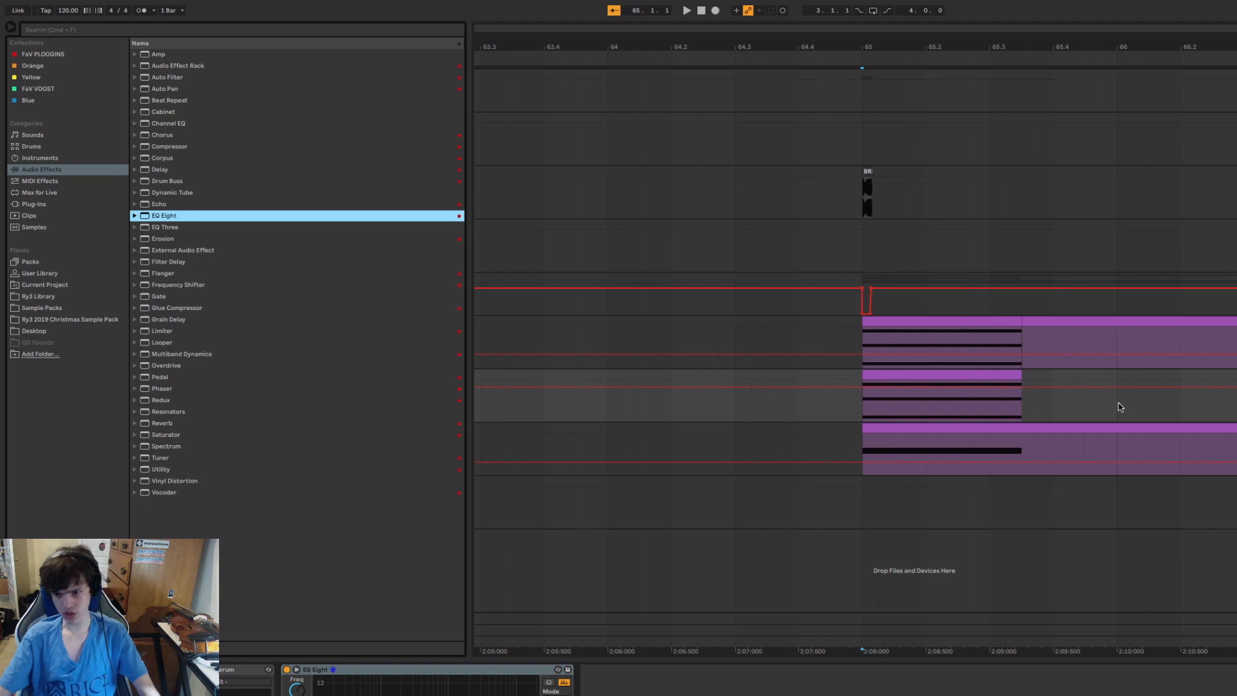
click(862, 403)
click(1234, 322)
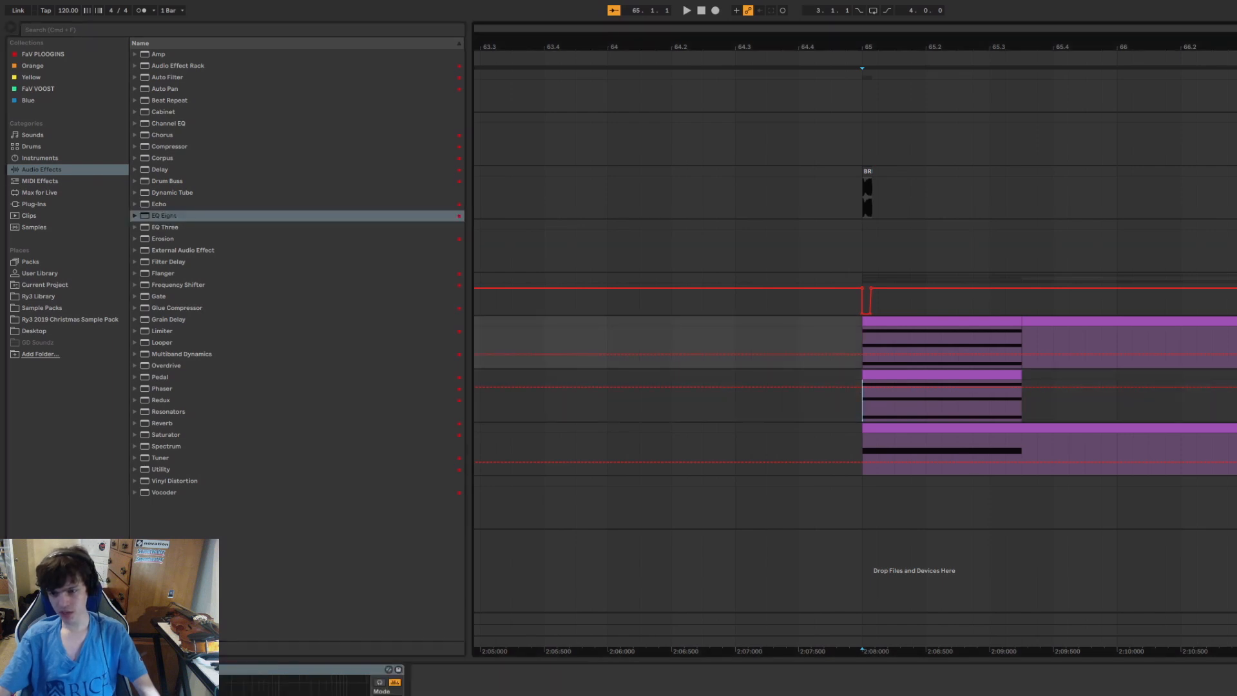
key(space)
key(space)
Adjust a band point in the new layer's EQ Eight and check the sound from bar 65.
click(1234, 375)
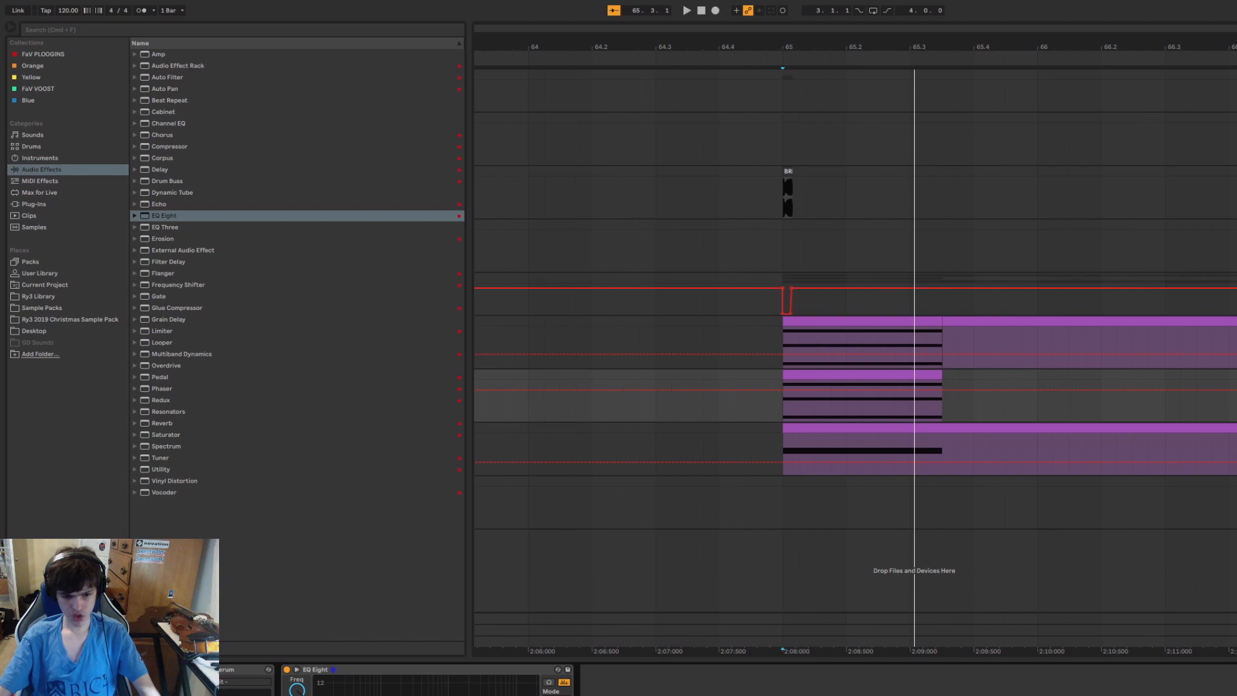
key(space)
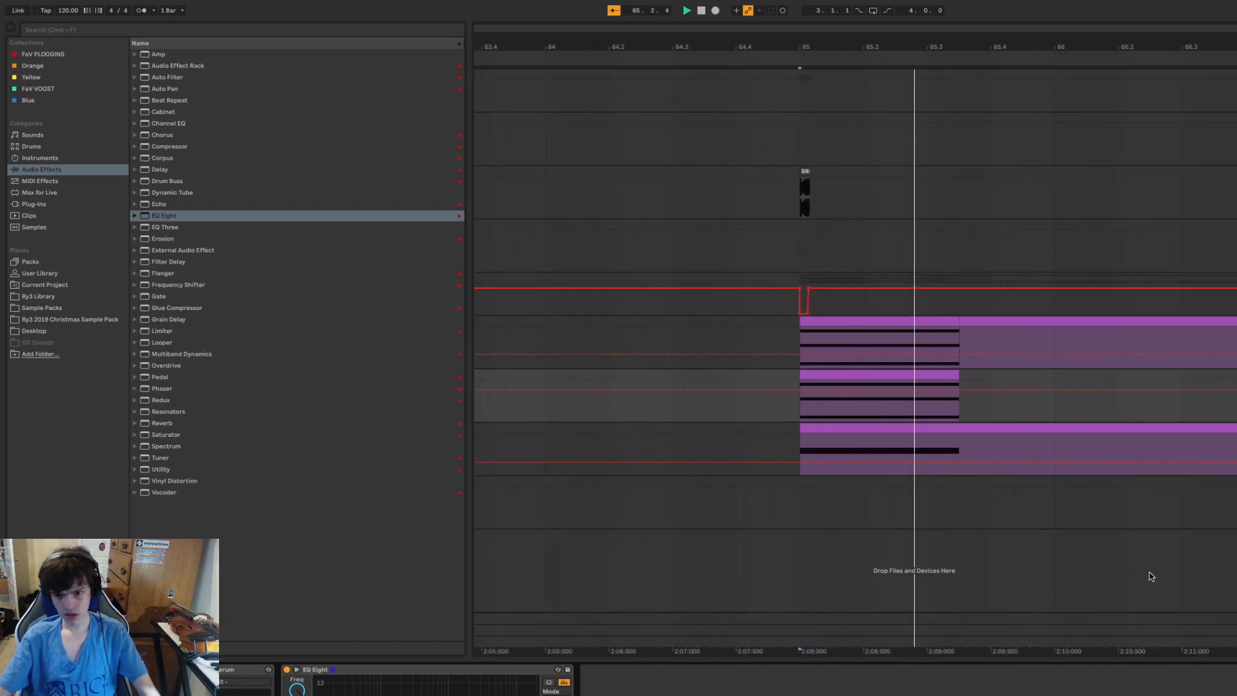
key(space)
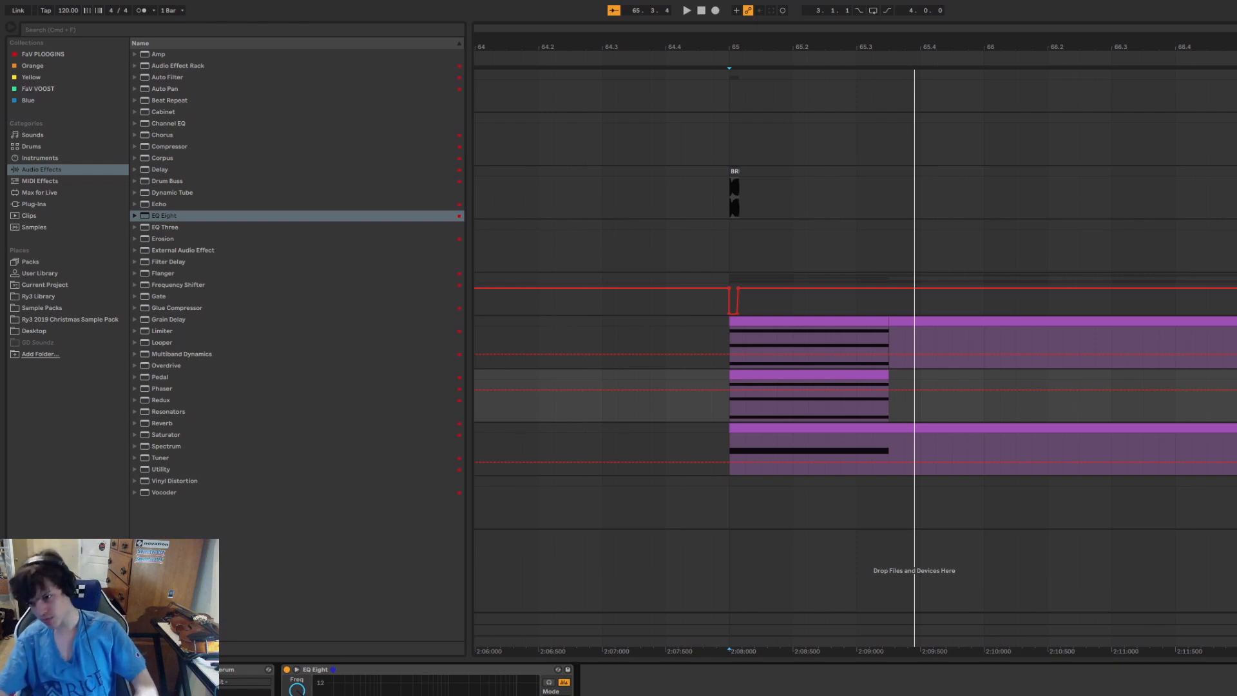
click(342, 694)
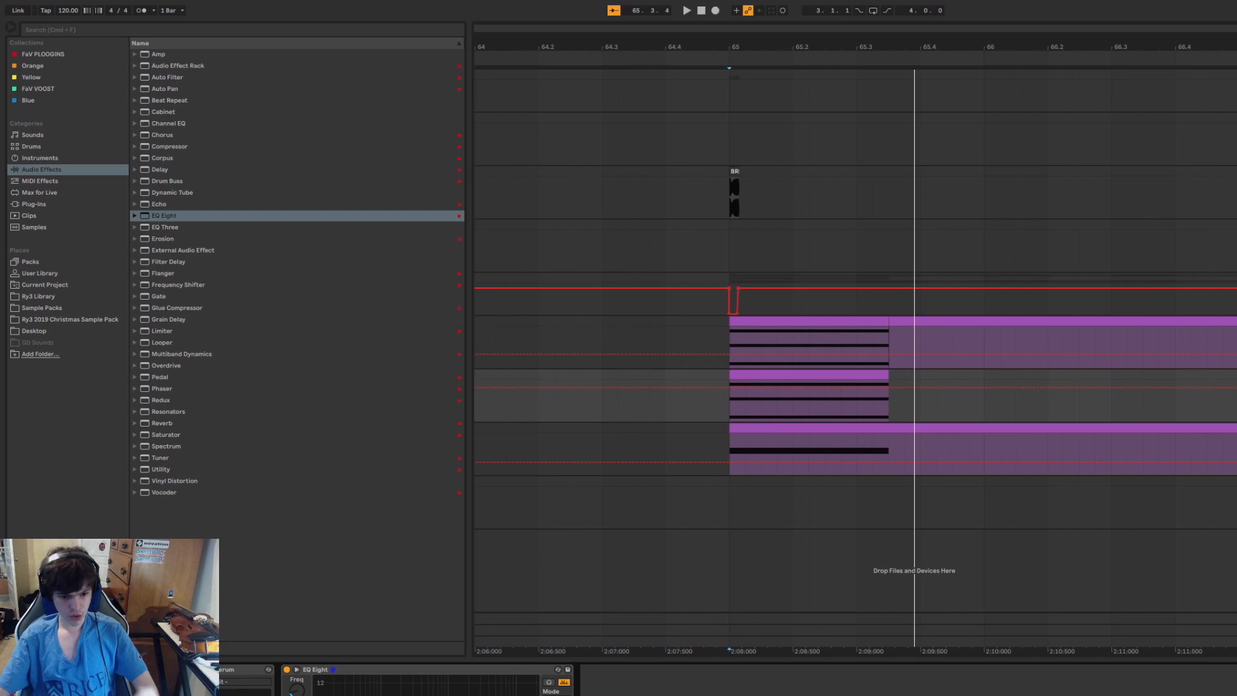
drag(342, 695, 342, 690)
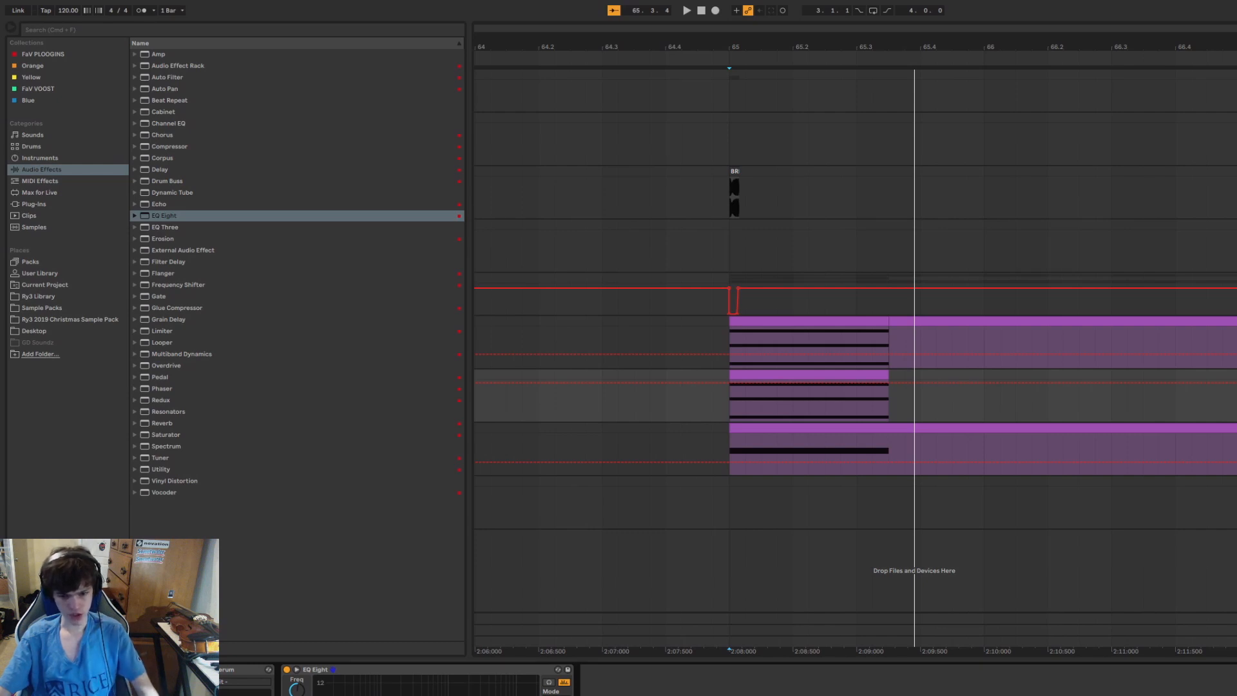
key(space)
key(space)
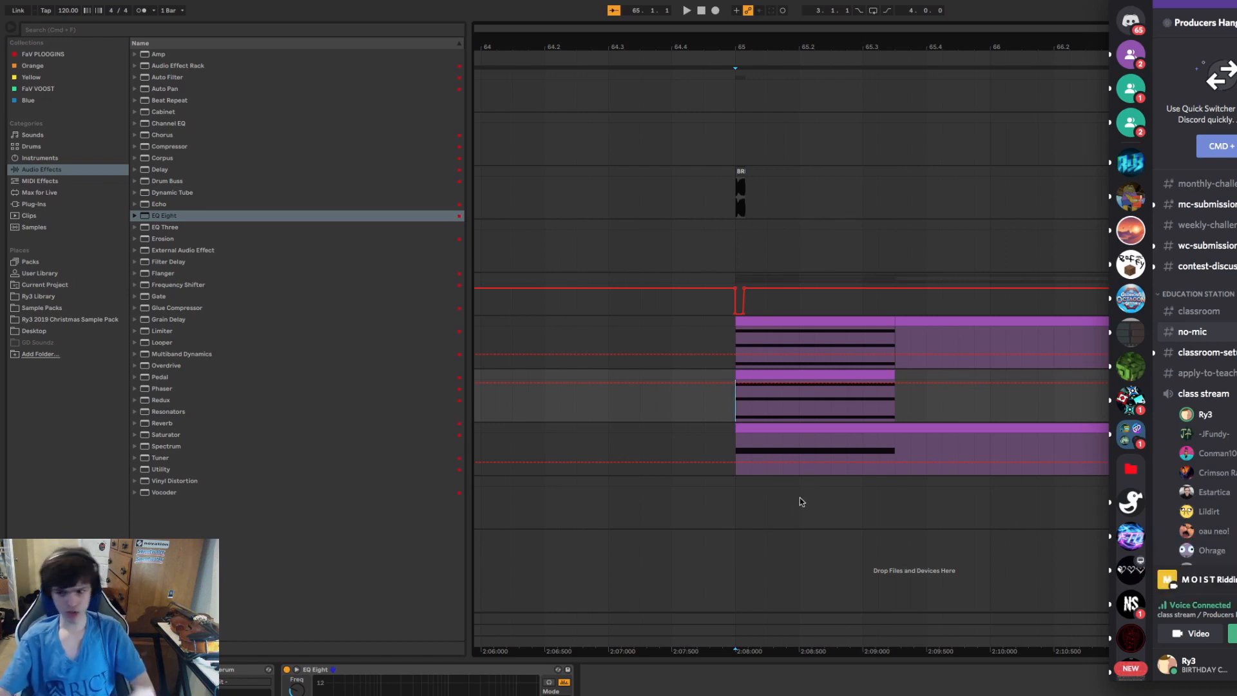
click(736, 424)
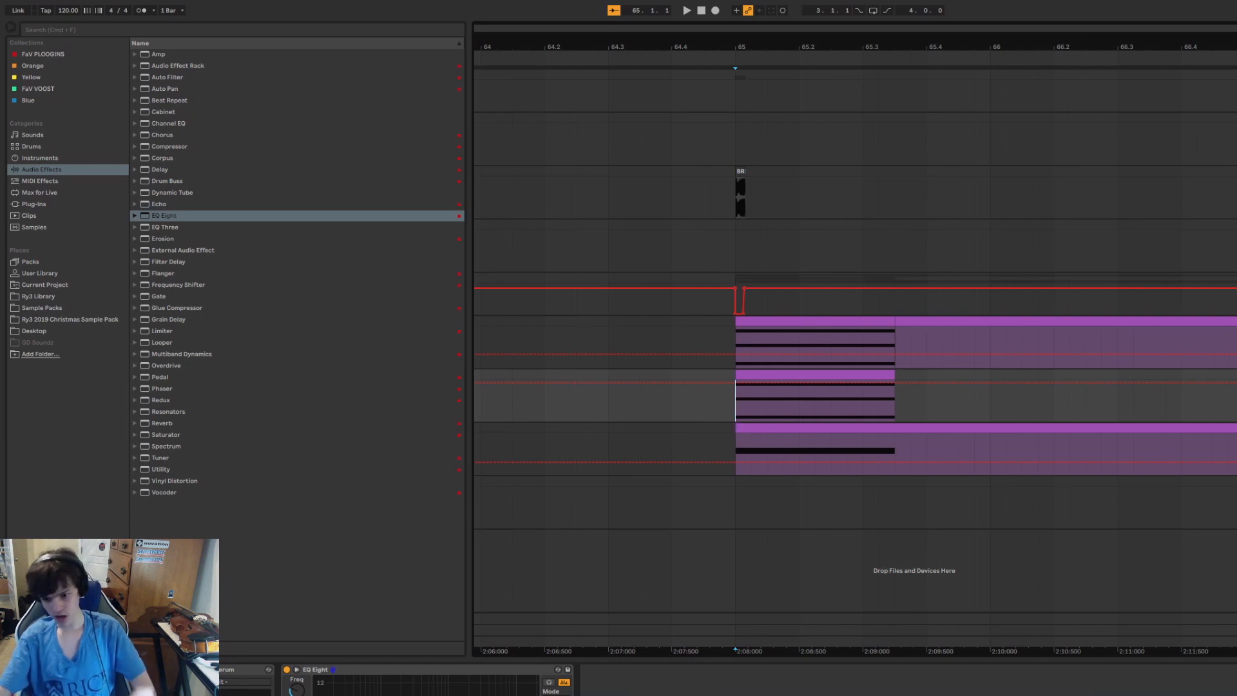
key(super+Tab)
drag(1211, 4, 1195, 0)
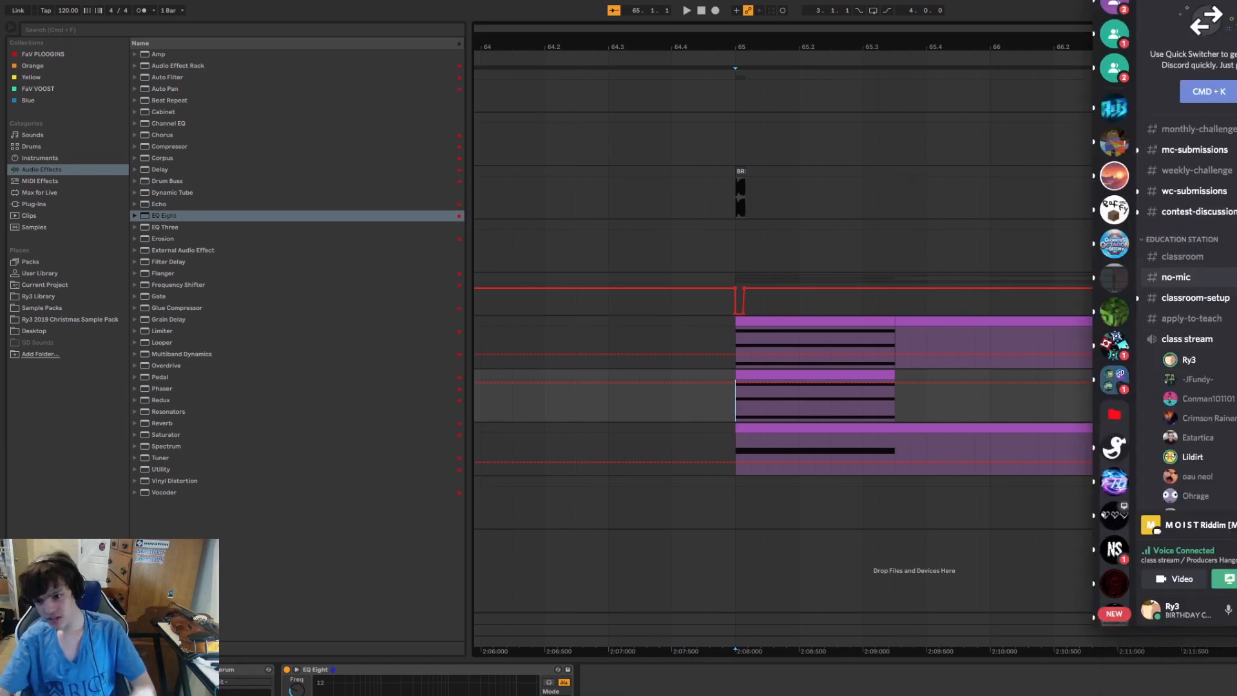
key(super+Tab)
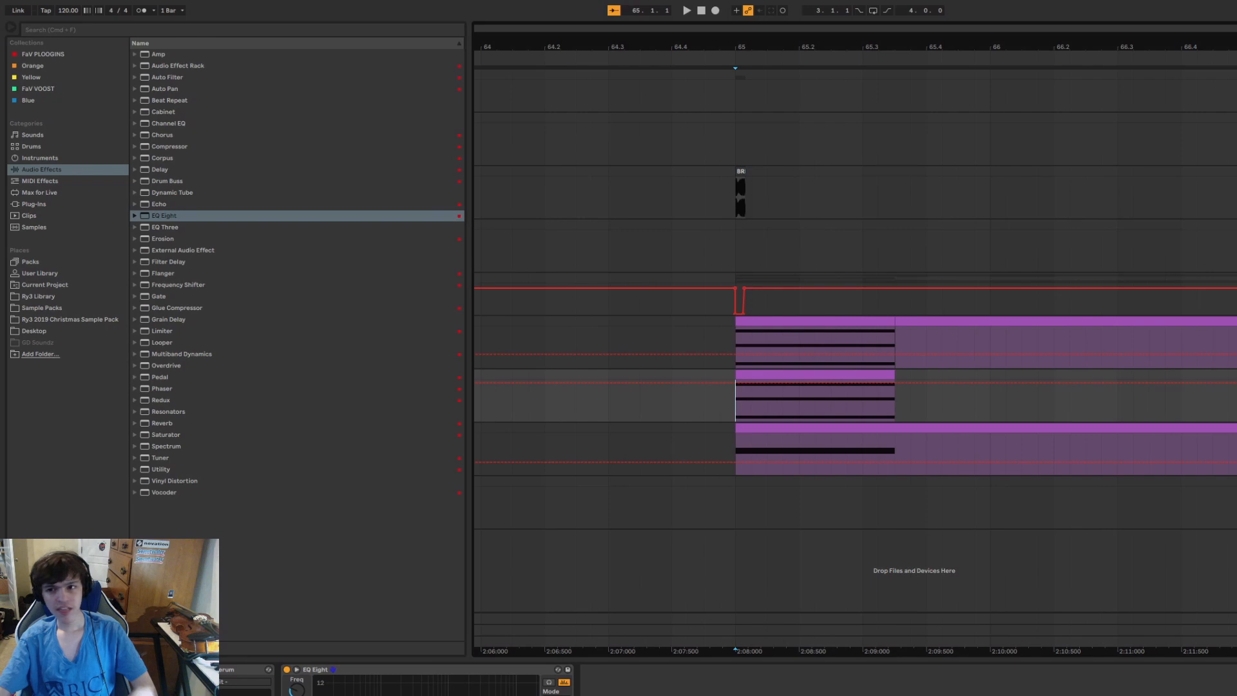
key(super+Tab)
drag(1101, 4, 1235, 3)
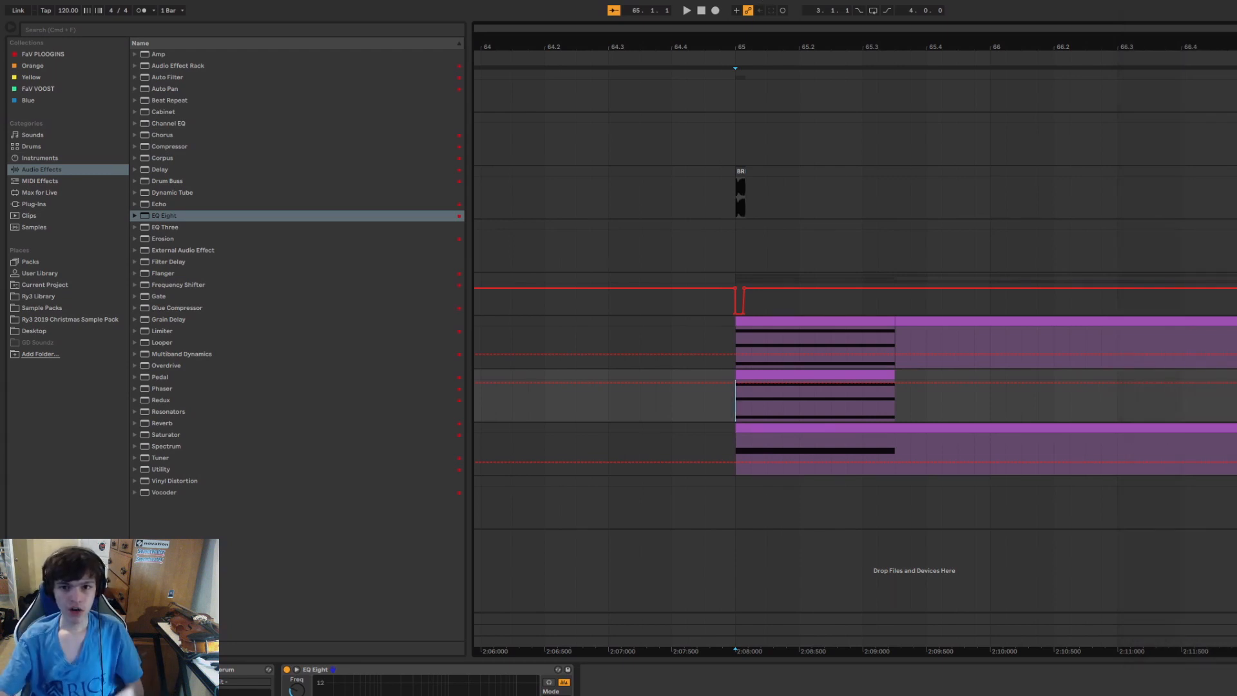
drag(1235, 250, 803, 186)
click(806, 186)
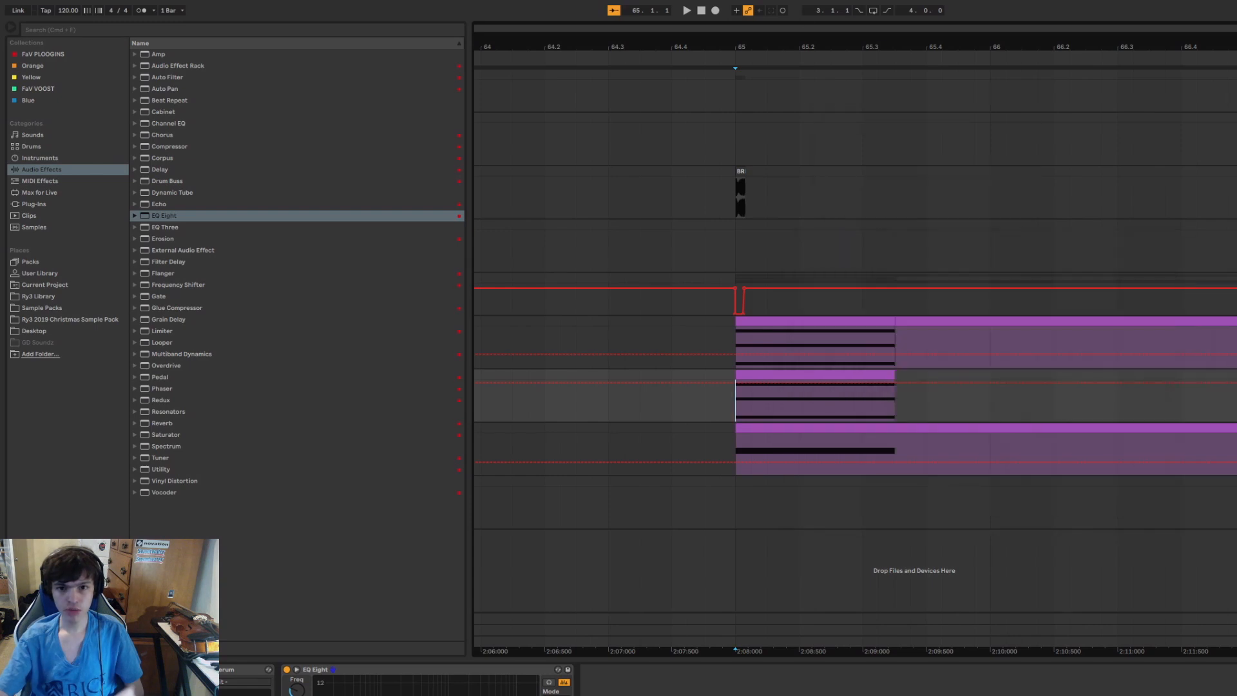
Switch to Finder and open the Live set inside the M O I S T Riddim Project folder.
key(super+Tab)
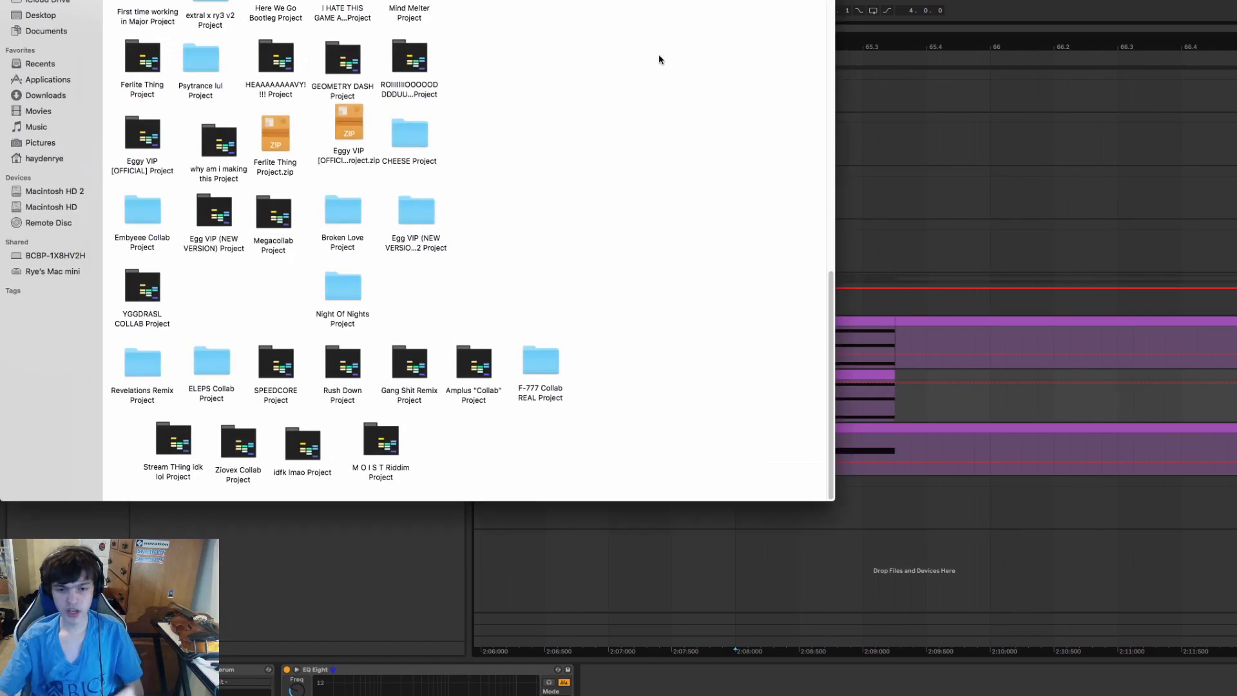
double_click(389, 447)
double_click(282, 9)
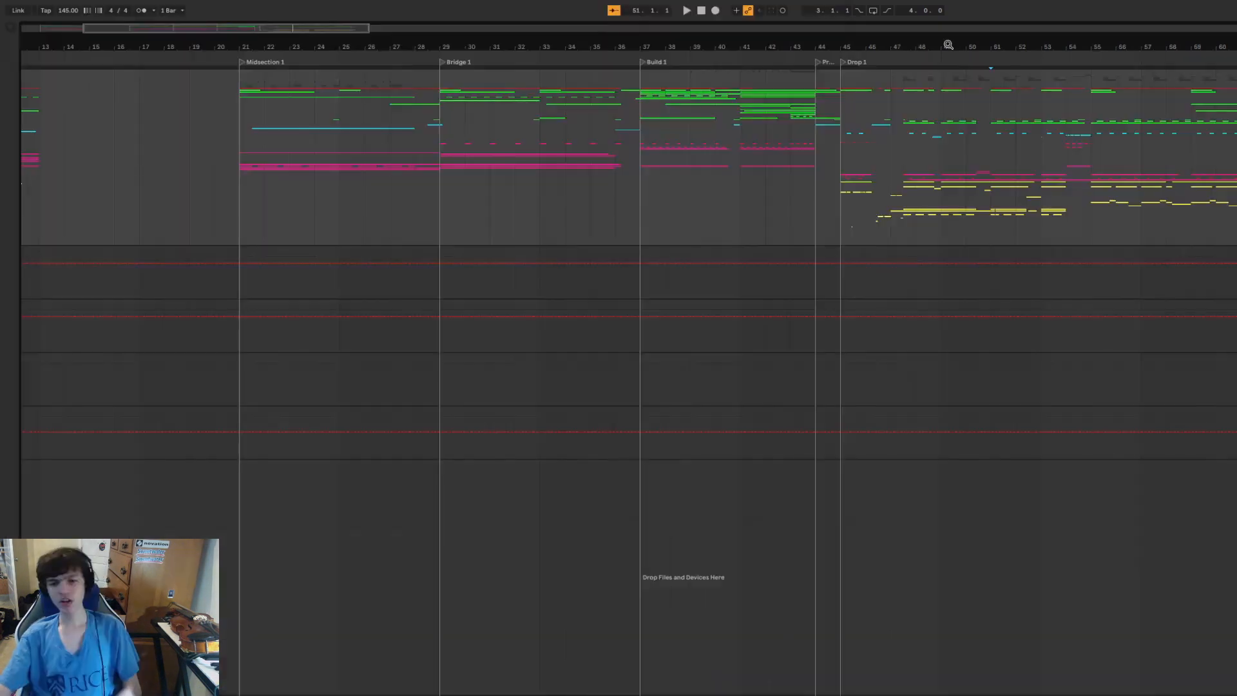
Place the insert point at bar 45, the start of Drop 1, and unfold the collapsed track group in the arrangement.
drag(801, 45, 607, 42)
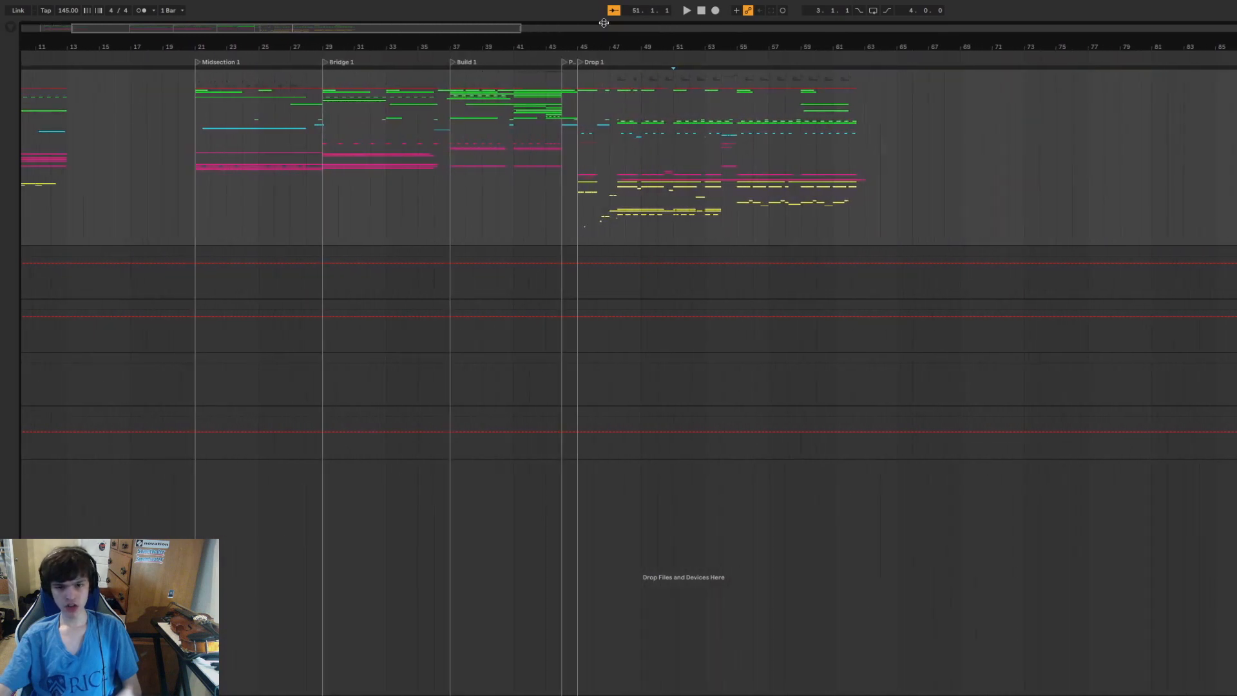
click(575, 188)
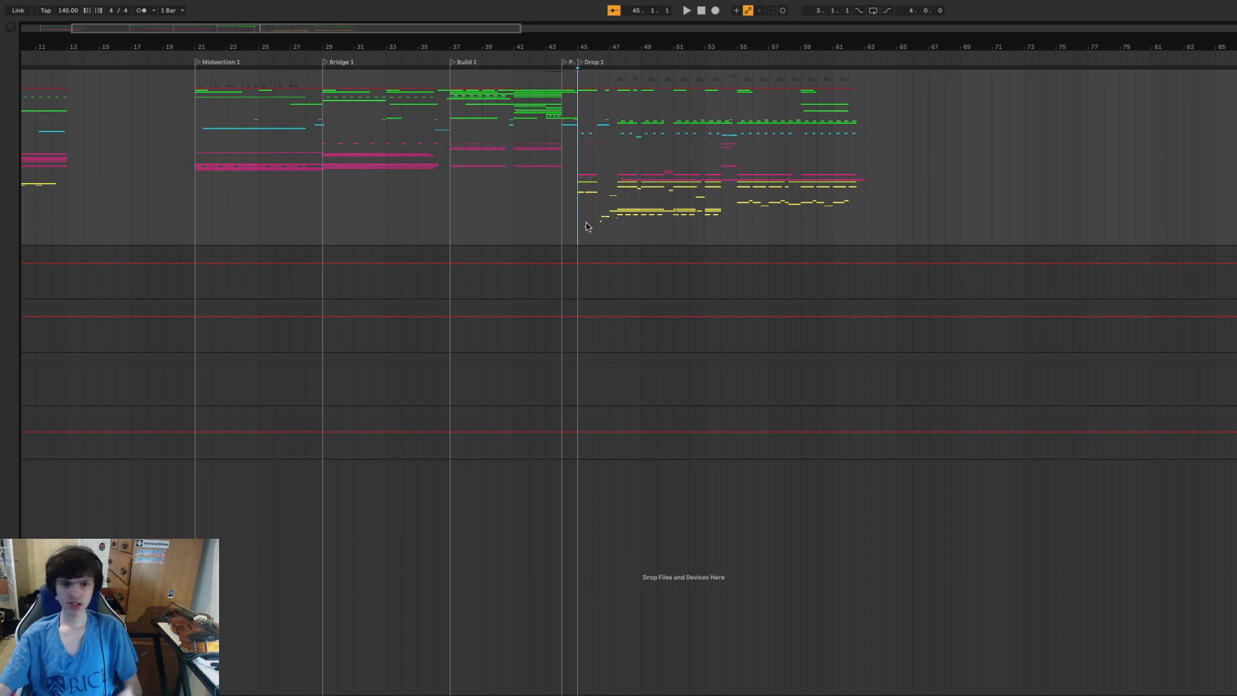
drag(627, 50, 618, 54)
drag(263, 52, 621, 54)
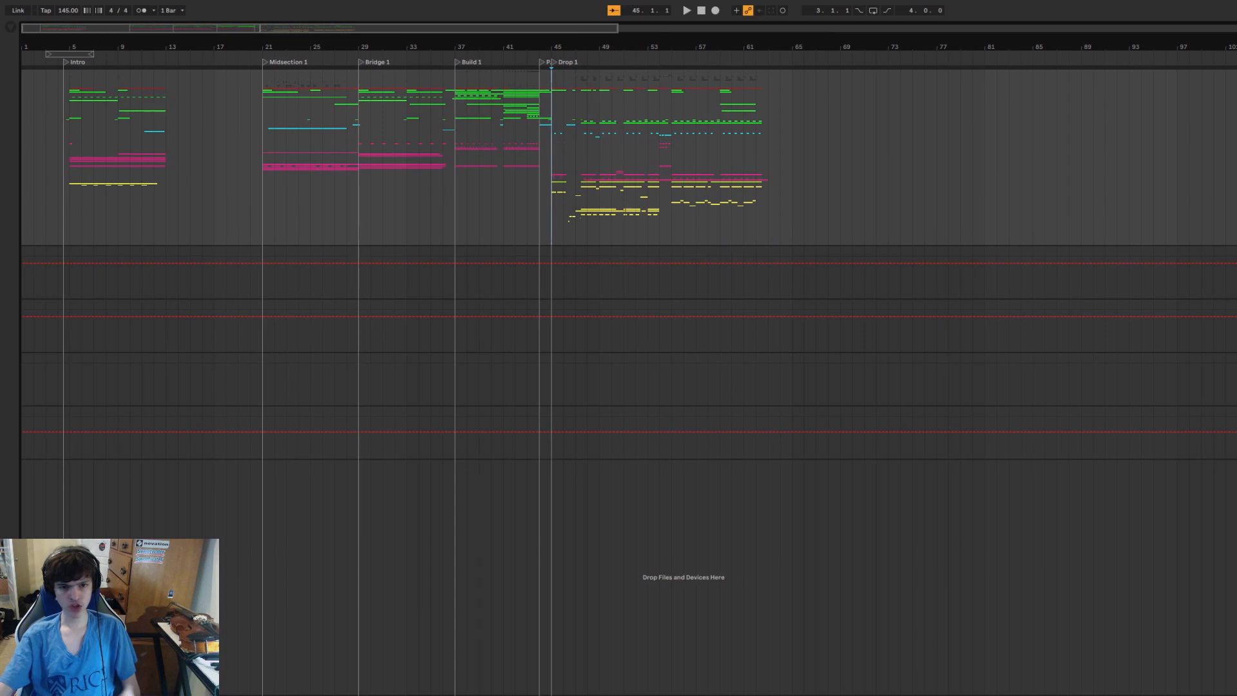
key(u)
Examine the drum, vocal and bass tracks of the unfolded group around Drop 1.
scroll(596, 226, down, 20)
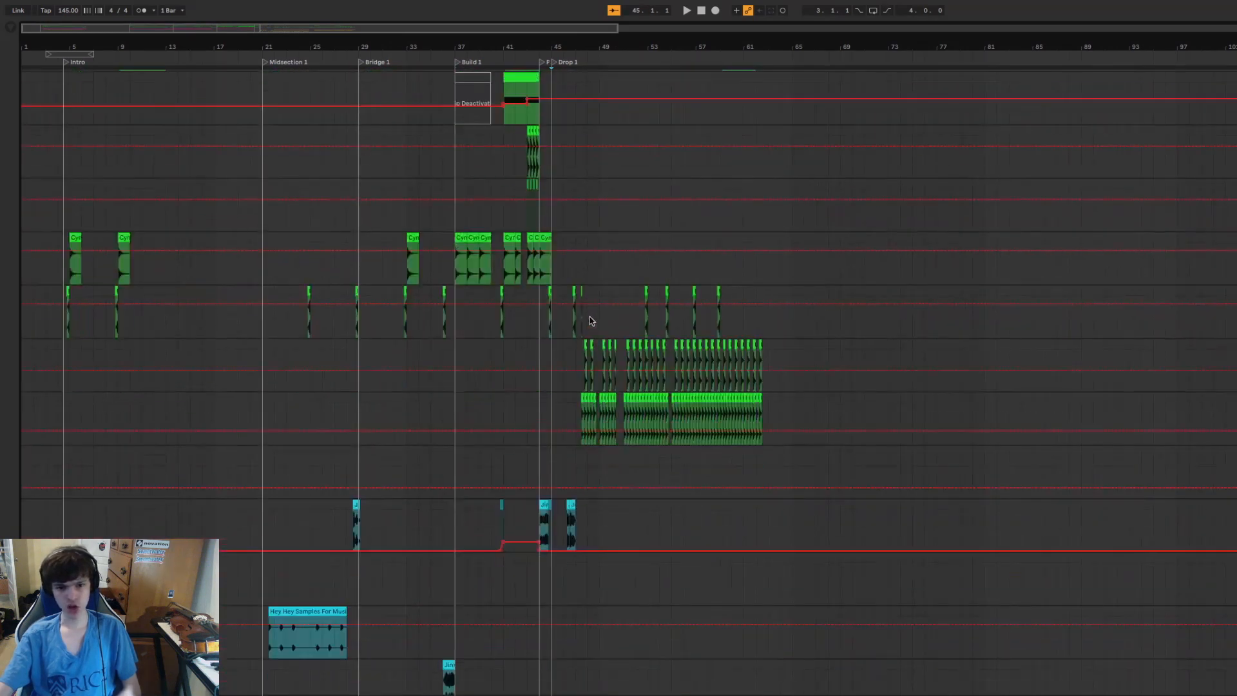
scroll(583, 315, down, 10)
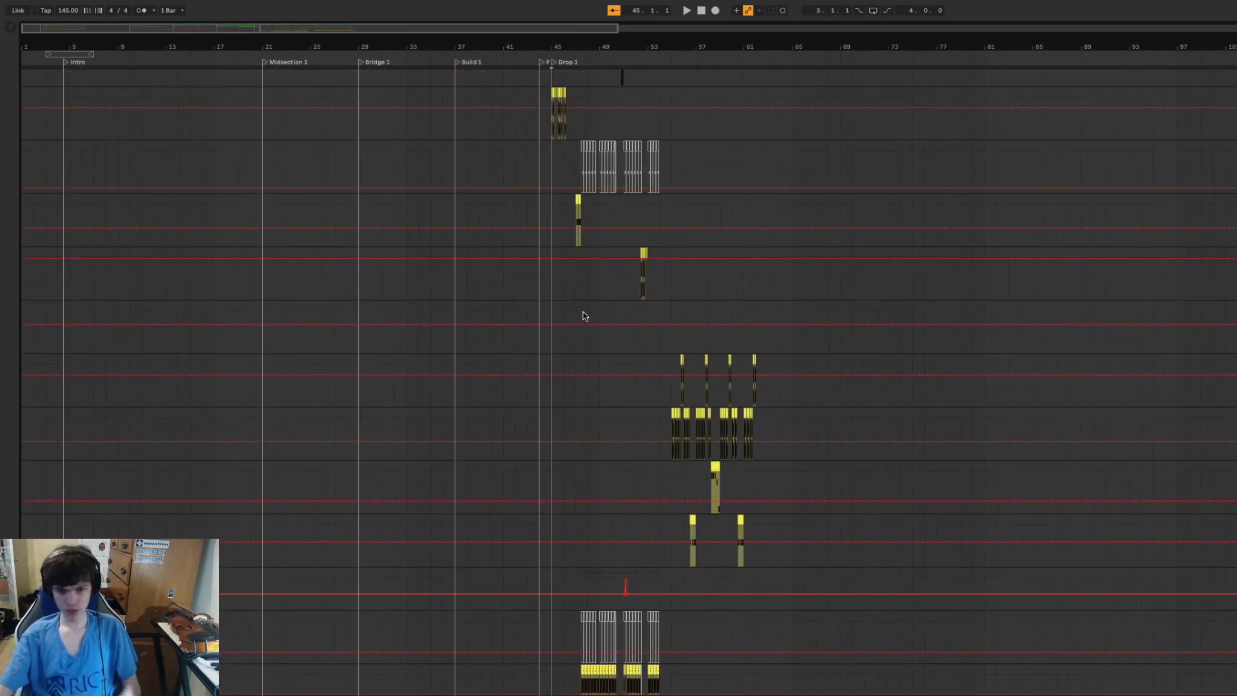
scroll(589, 309, down, 10)
drag(572, 49, 572, 97)
scroll(575, 392, down, 10)
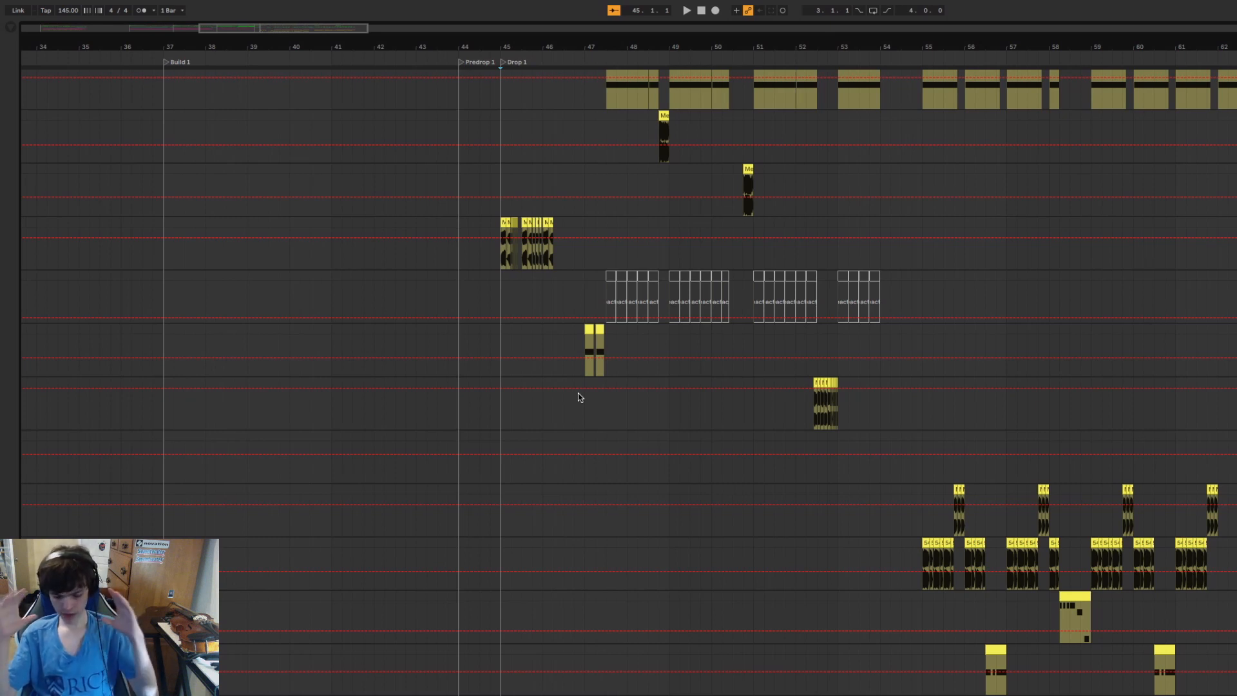
scroll(666, 221, down, 8)
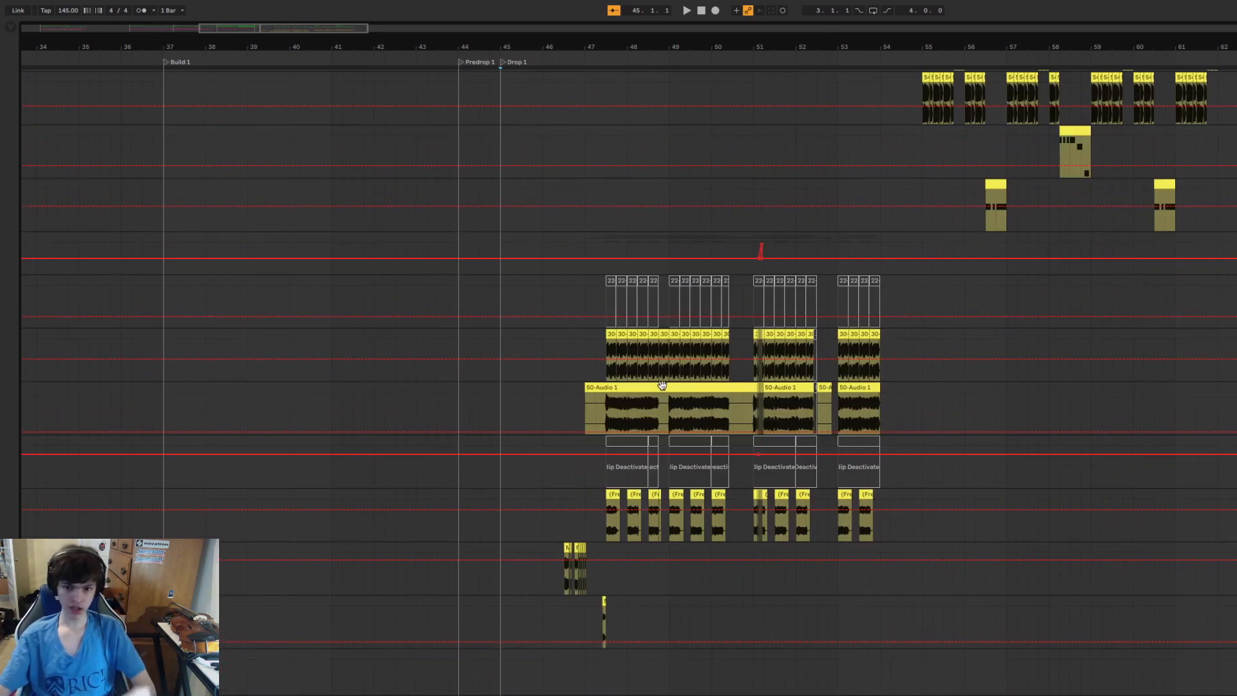
Play the layered bass clips of the drop from bar 47.3.
click(605, 357)
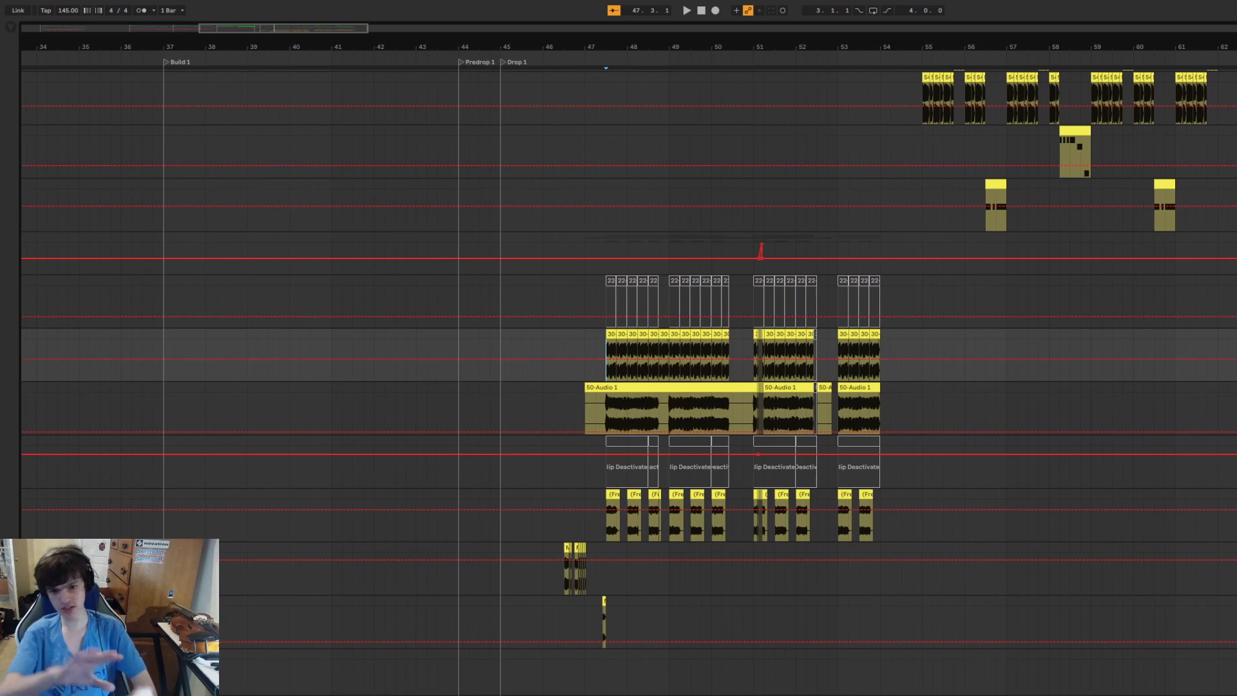
key(space)
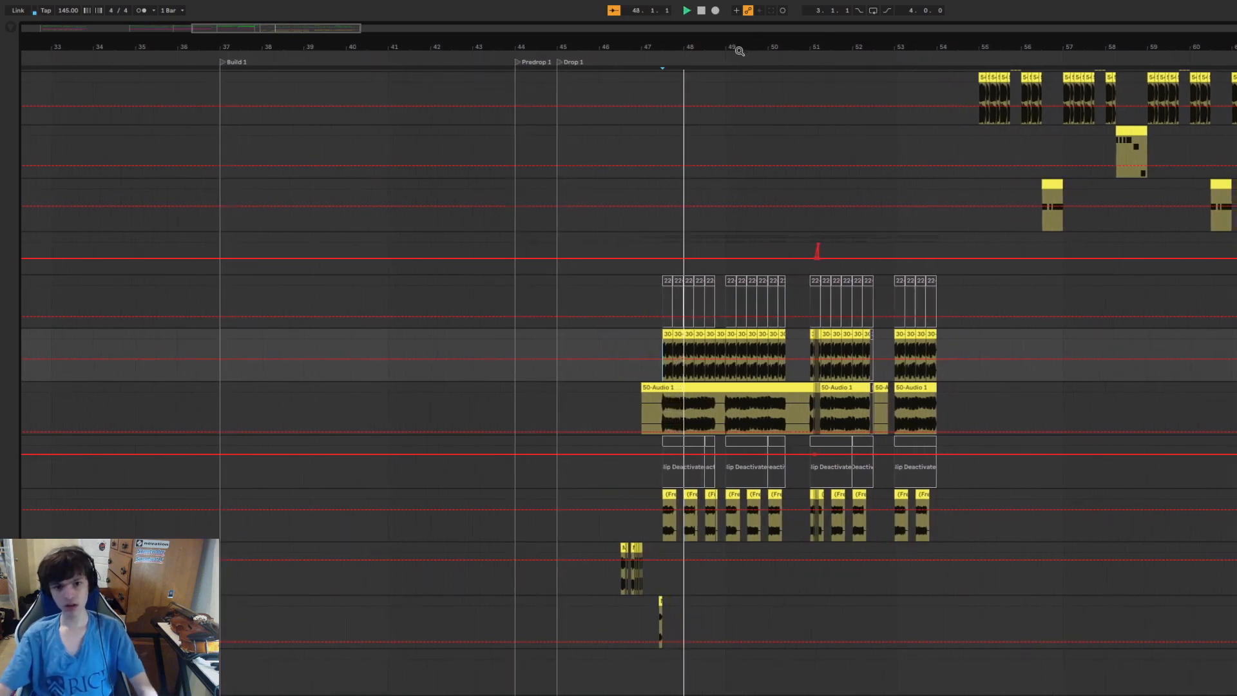
mouse_move(731, 47)
mouse_down()
mouse_move(731, 67)
mouse_move(731, 47)
mouse_move(747, 47)
mouse_up()
key(space)
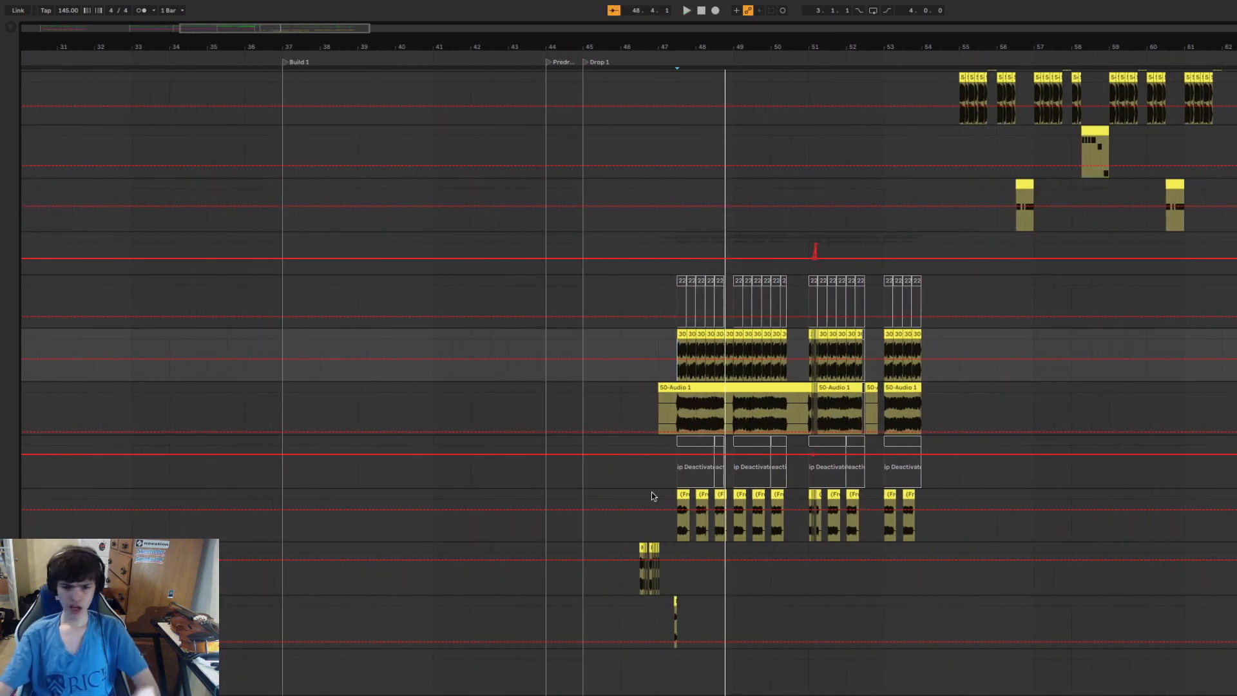
Examine how the bass, fill and synth clips are arranged across the drop tracks between bars 45 and 54.
scroll(651, 494, down, 8)
scroll(660, 494, up, 8)
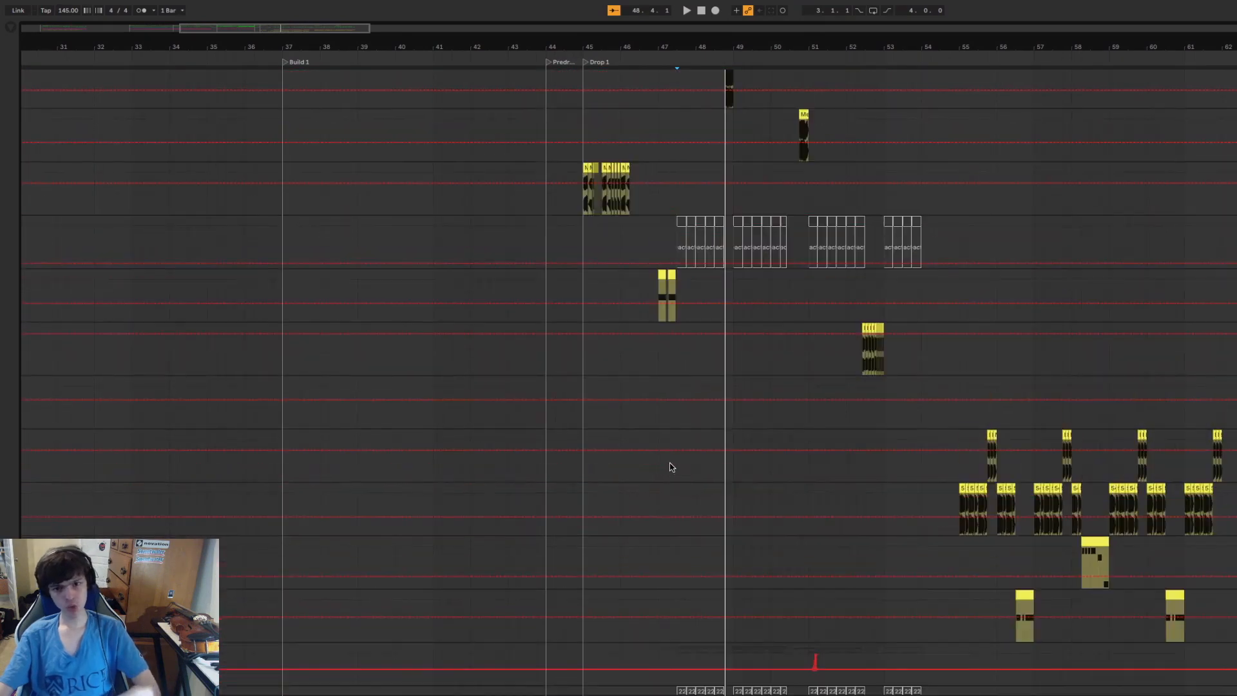
drag(719, 47, 719, 68)
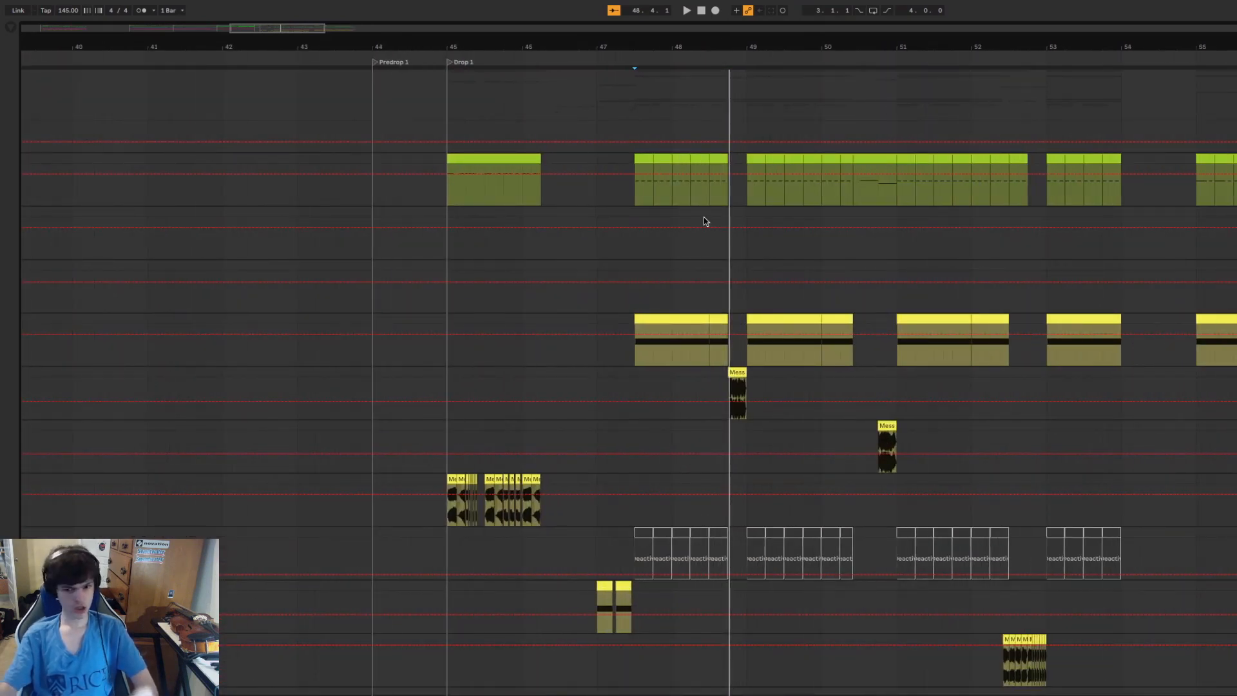
click(736, 373)
scroll(734, 373, down, 15)
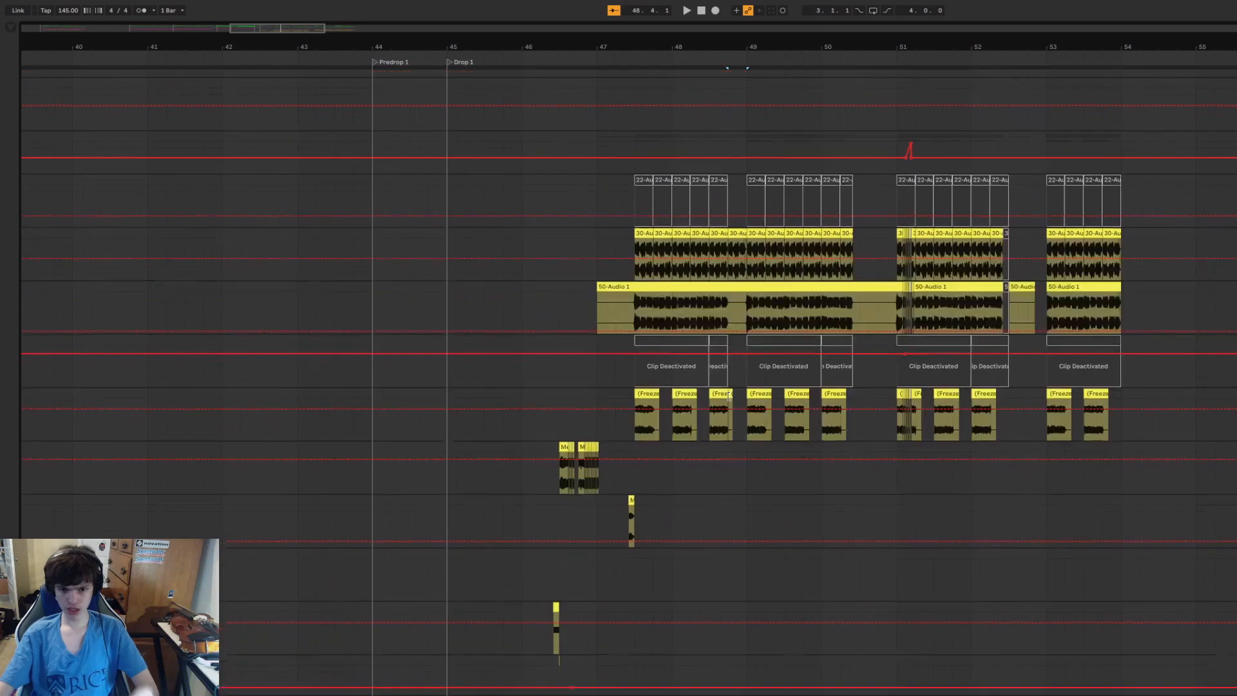
scroll(737, 398, up, 7)
scroll(737, 397, down, 10)
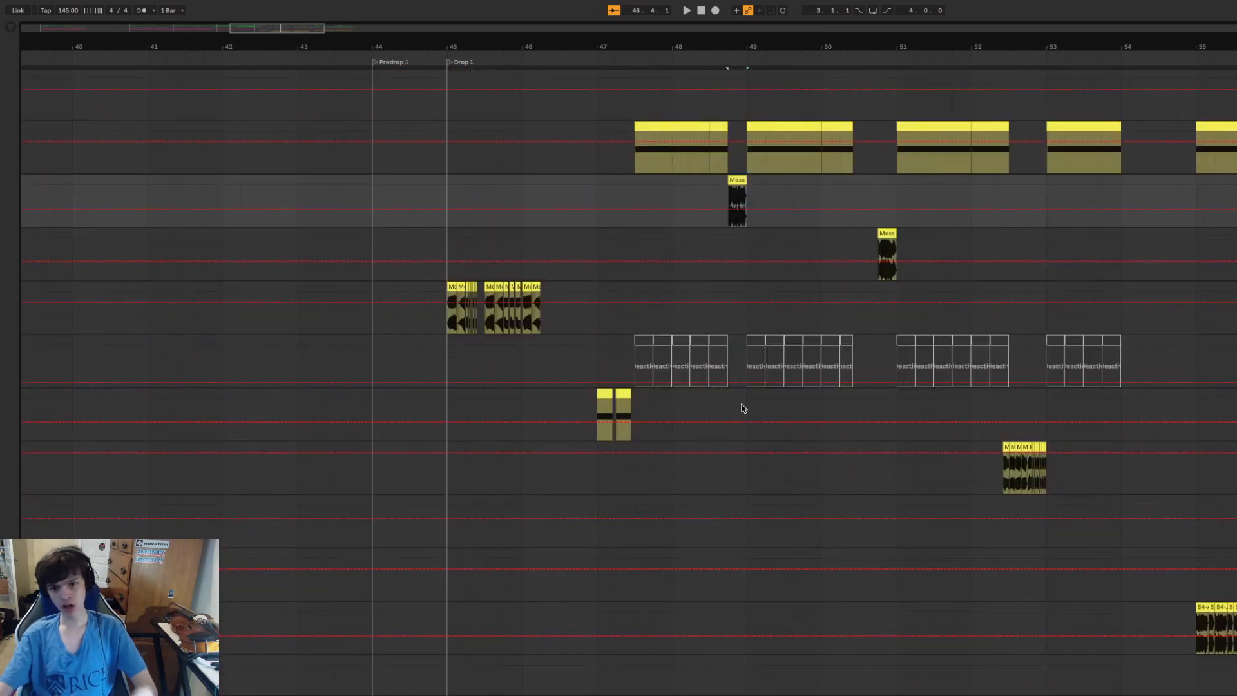
scroll(712, 393, up, 8)
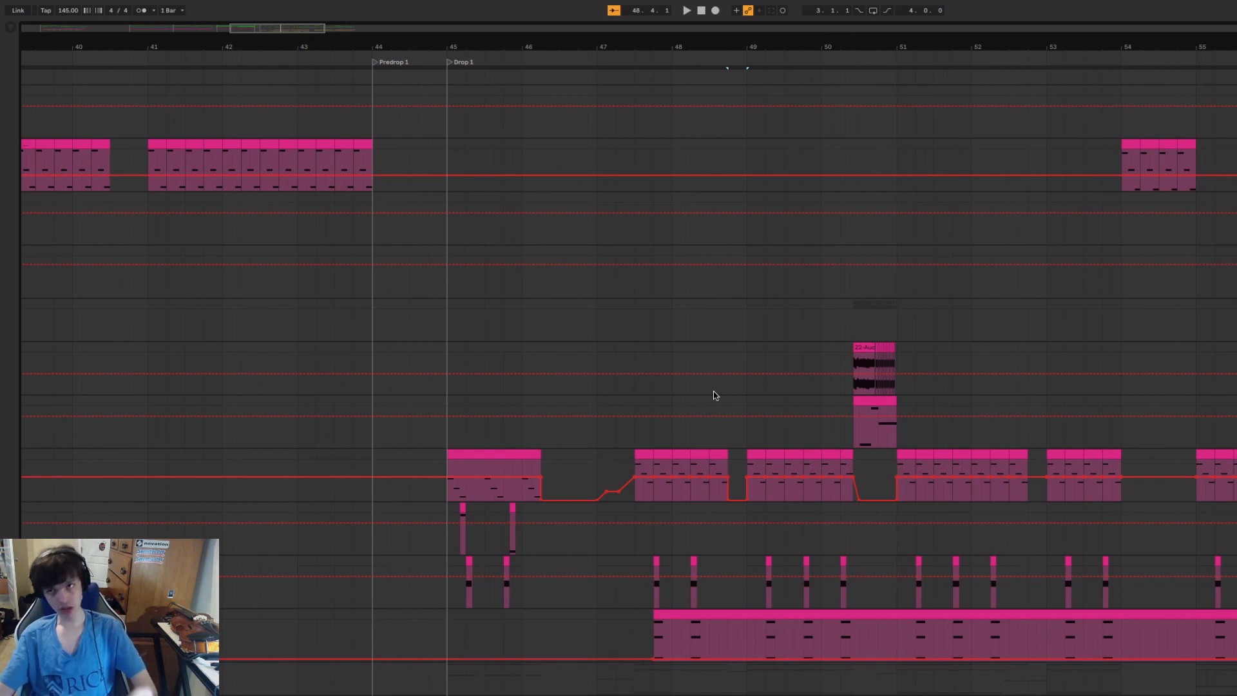
click(597, 353)
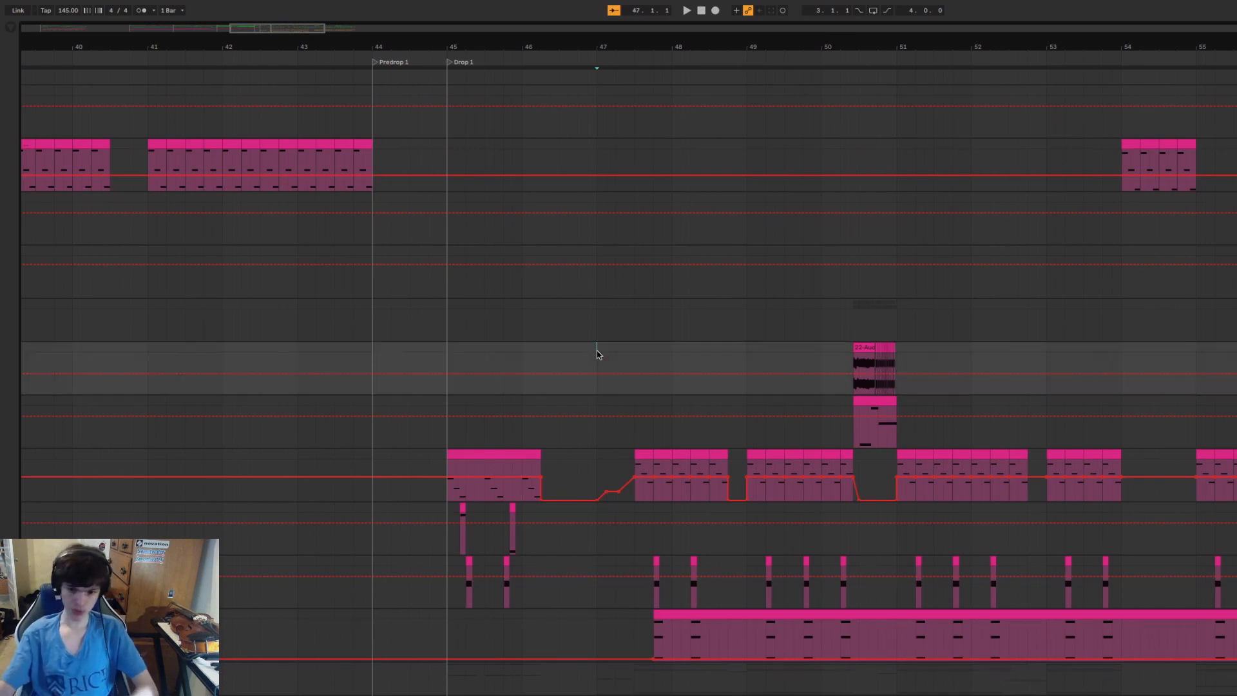
scroll(776, 348, down, 5)
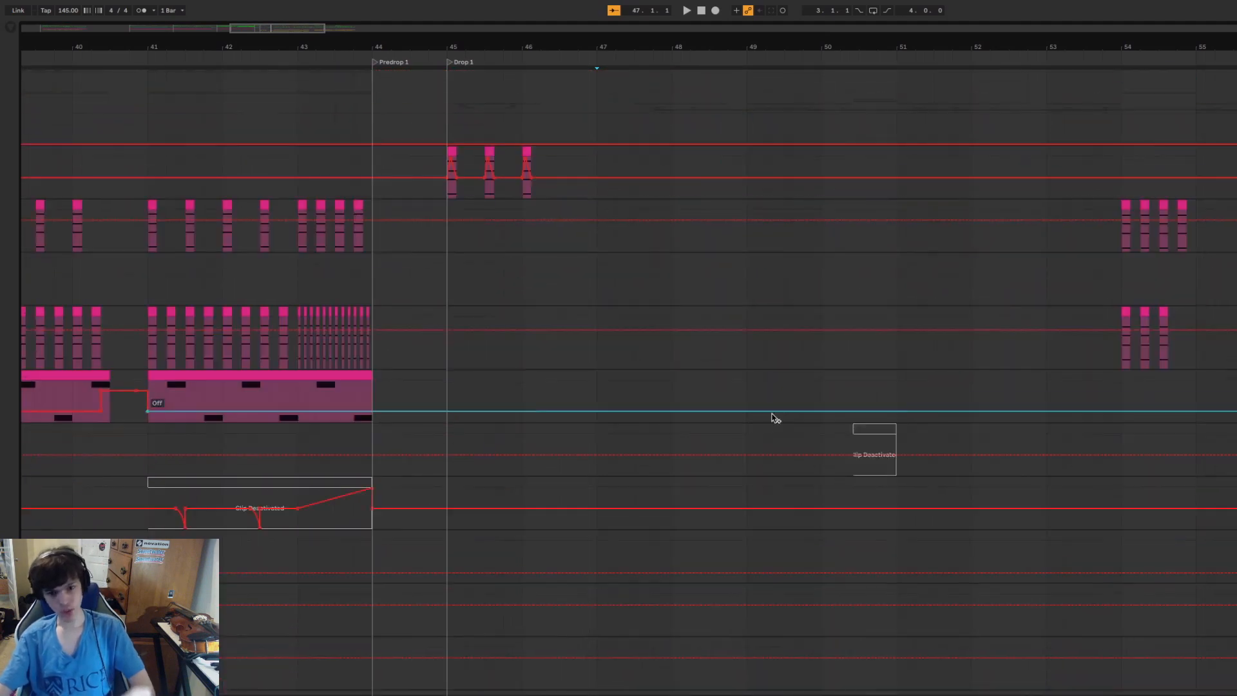
scroll(728, 441, down, 6)
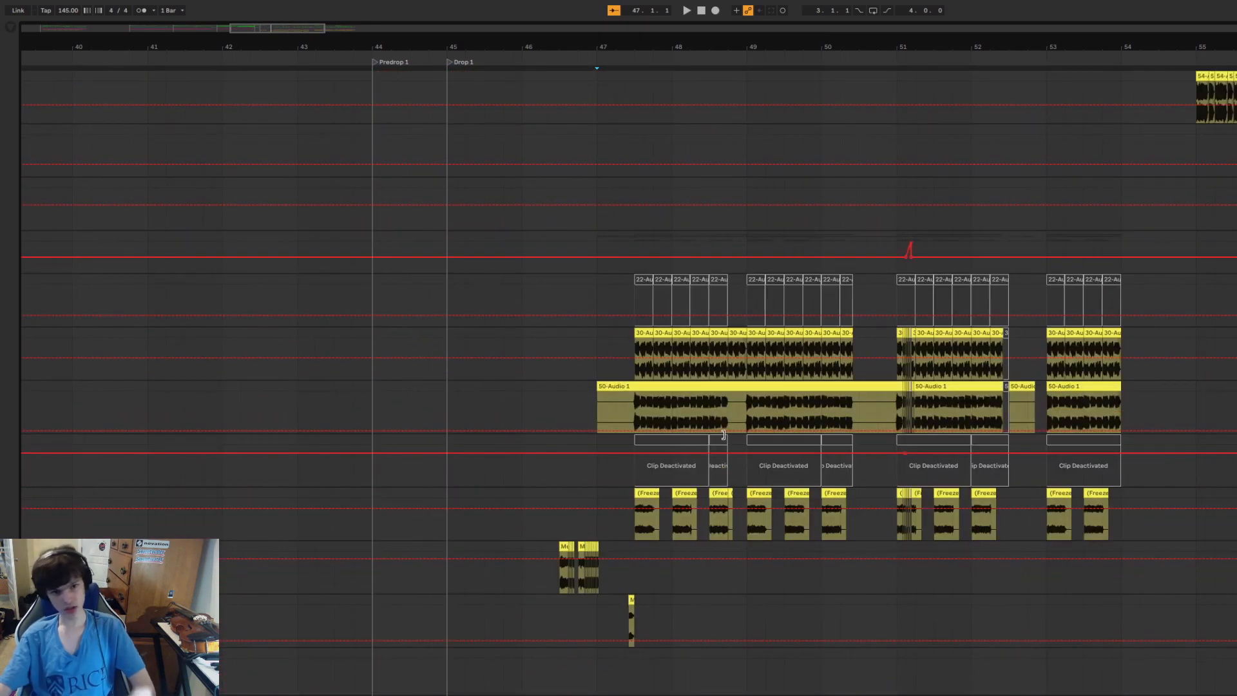
Review the tracks stacked at Drop 1 and play the arrangement from bar 45.
click(449, 286)
scroll(449, 286, up, 3)
scroll(470, 326, down, 10)
scroll(483, 391, down, 15)
scroll(801, 352, up, 8)
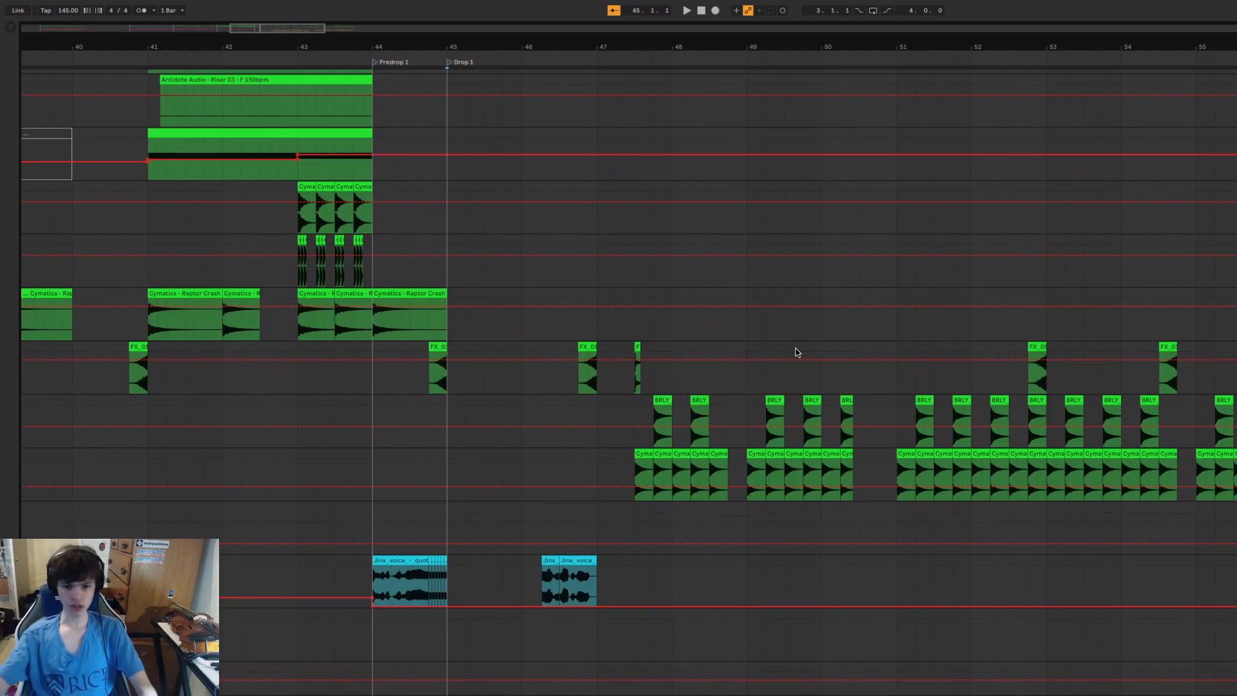
scroll(796, 352, up, 10)
scroll(956, 266, down, 9)
scroll(874, 291, down, 15)
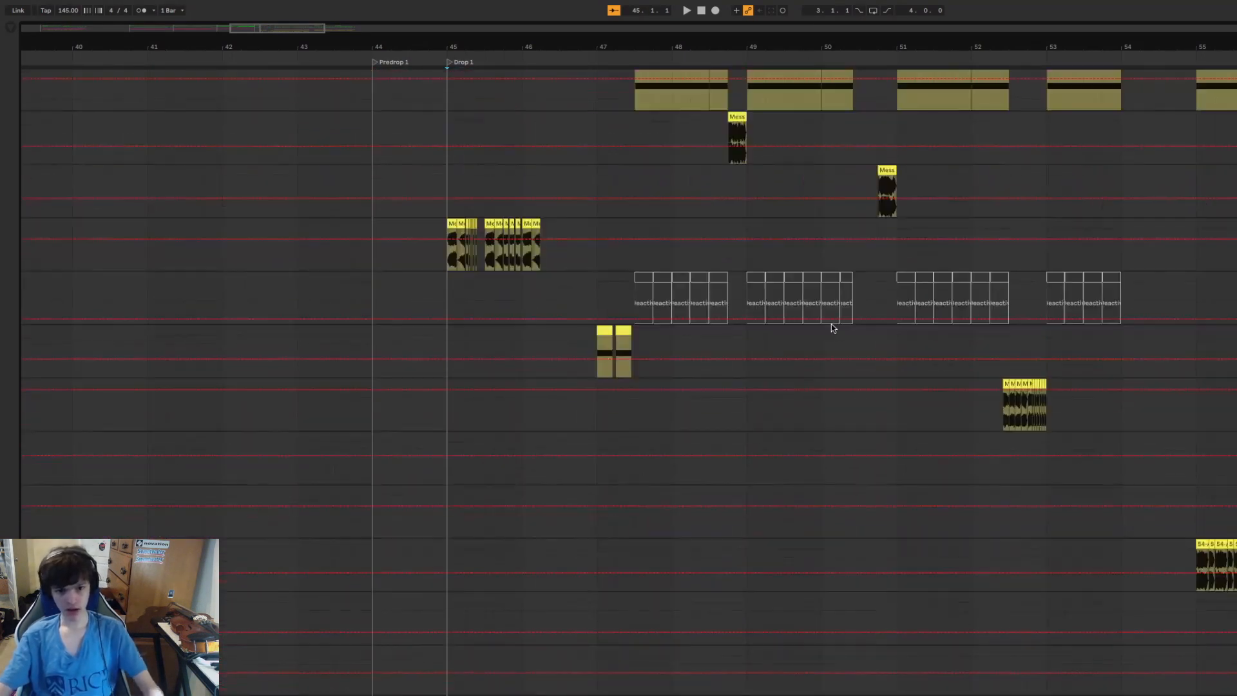
key(space)
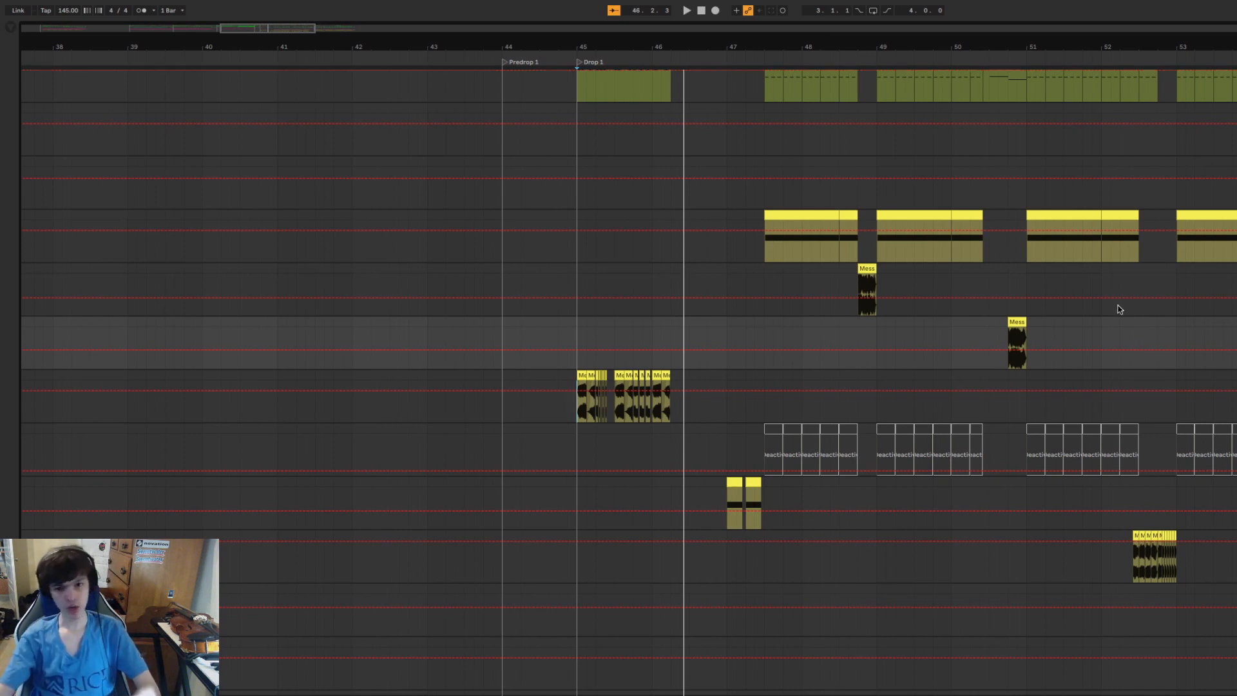
Replay the opening of Drop 1 from bar 45 to hear the chopped bass clips with their accompanying layers.
drag(732, 47, 732, 71)
scroll(733, 326, up, 4)
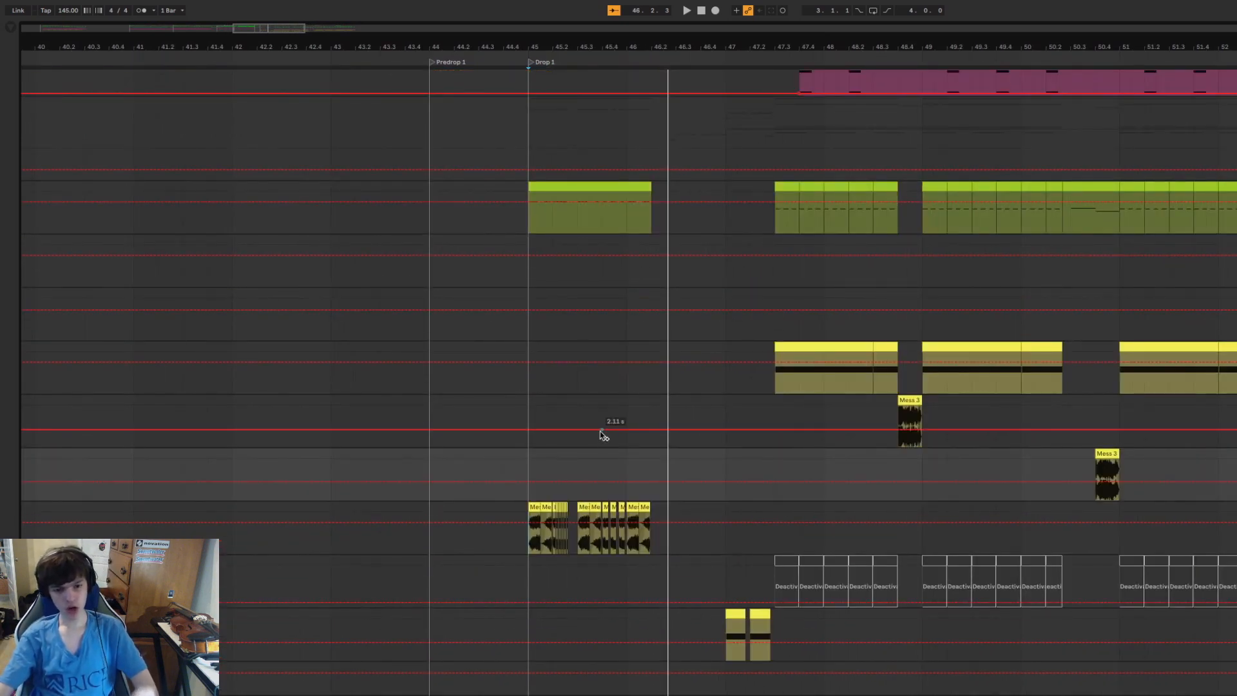
click(529, 471)
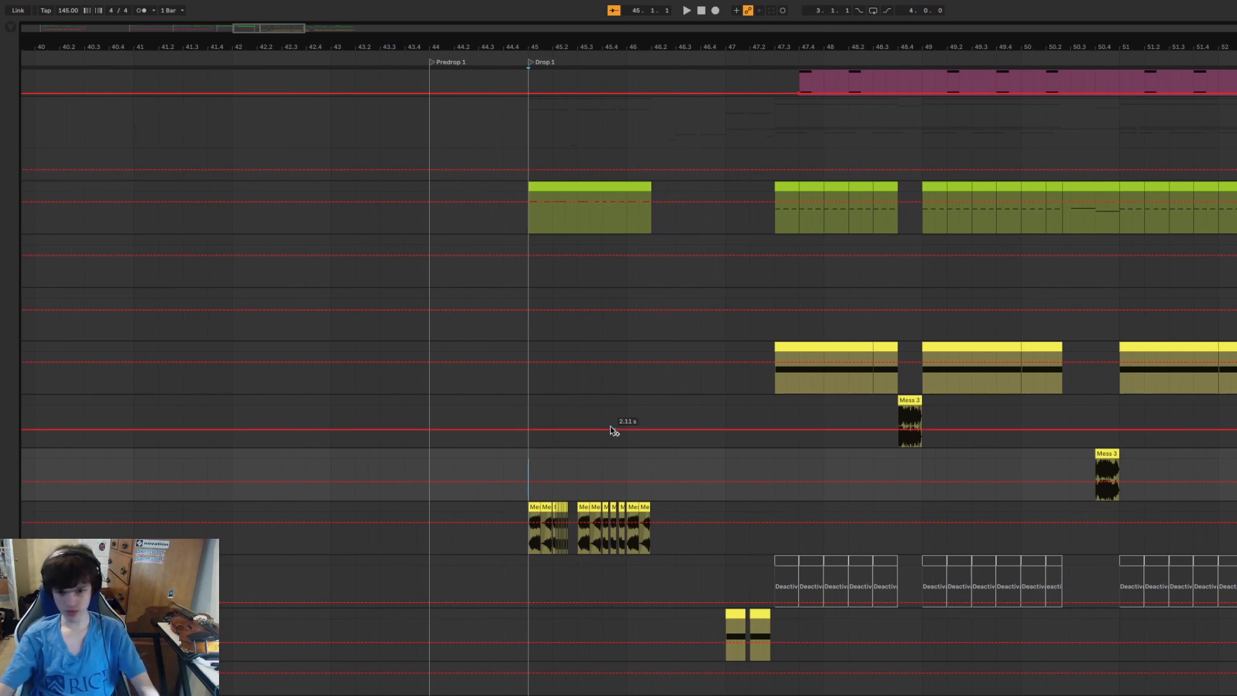
scroll(684, 373, left, 3)
key(space)
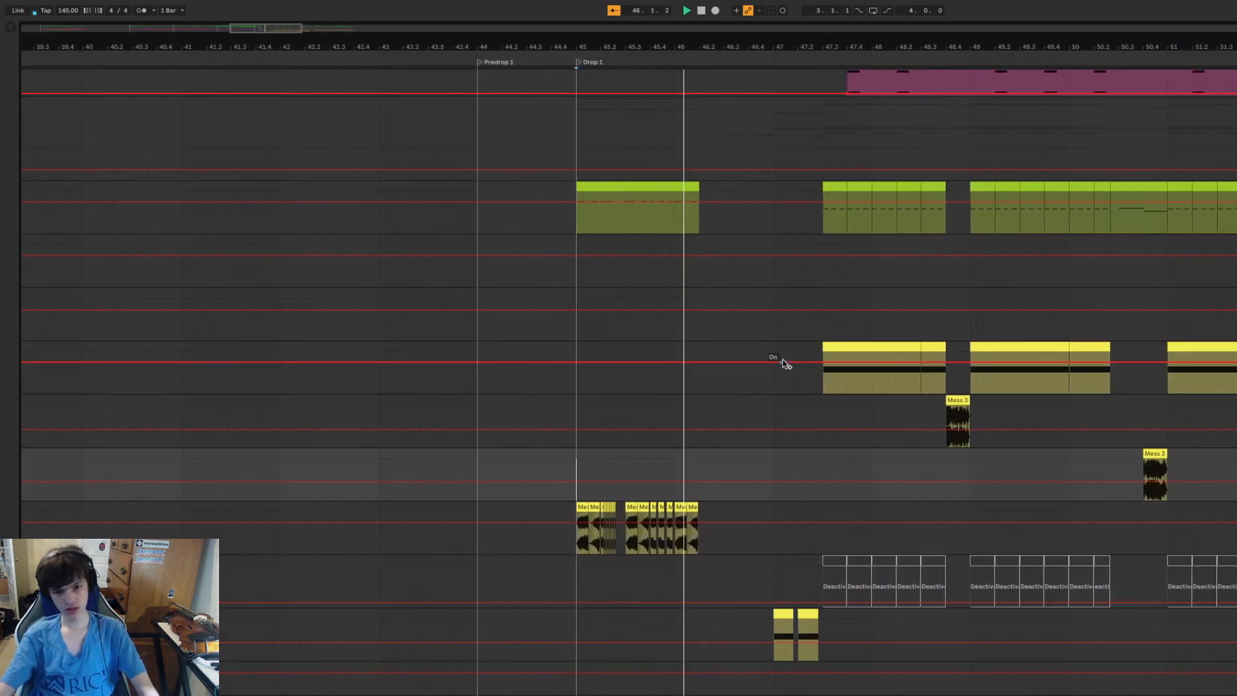
key(space)
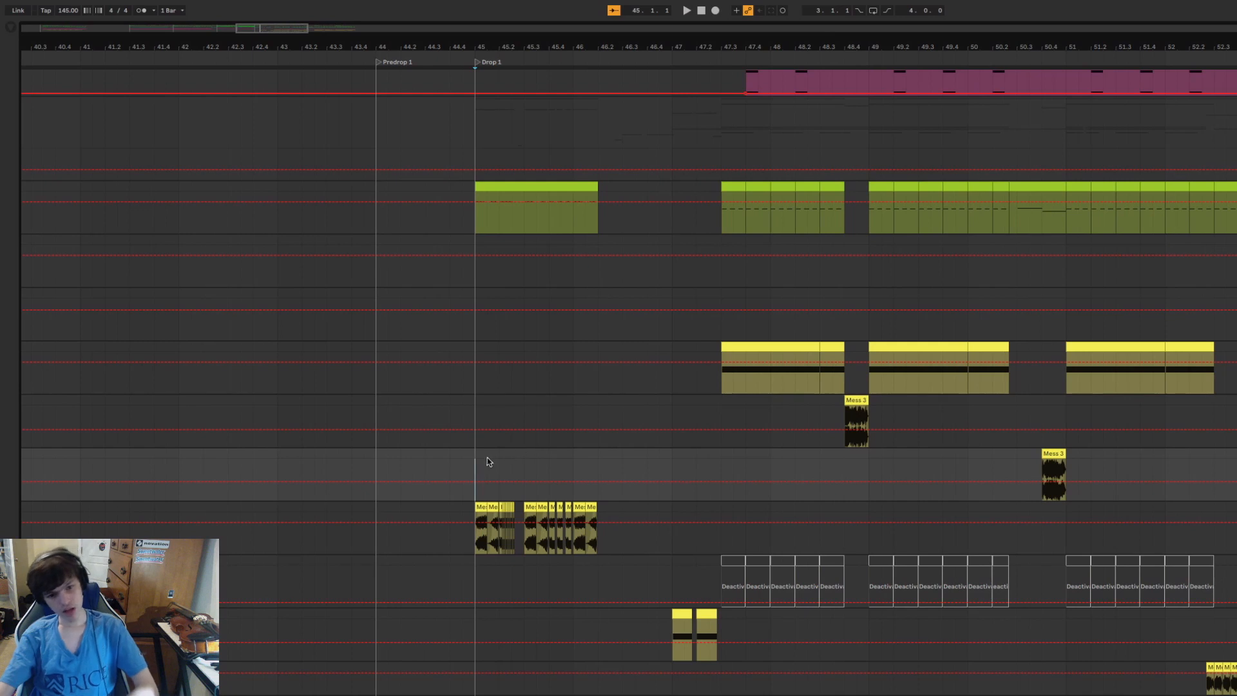
Mark out bars 45 to 47 and the single bar 45 on the track above the chopped clips to study the drop's phrasing.
drag(478, 454, 667, 452)
drag(577, 48, 578, 22)
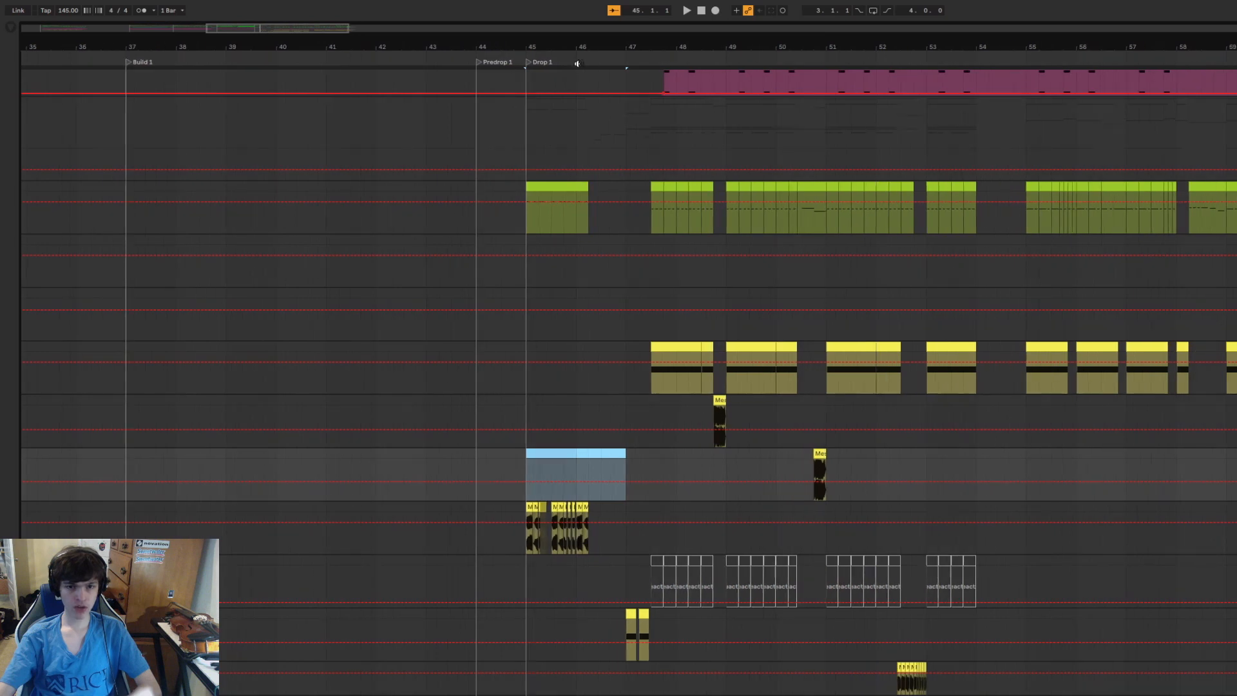
click(531, 466)
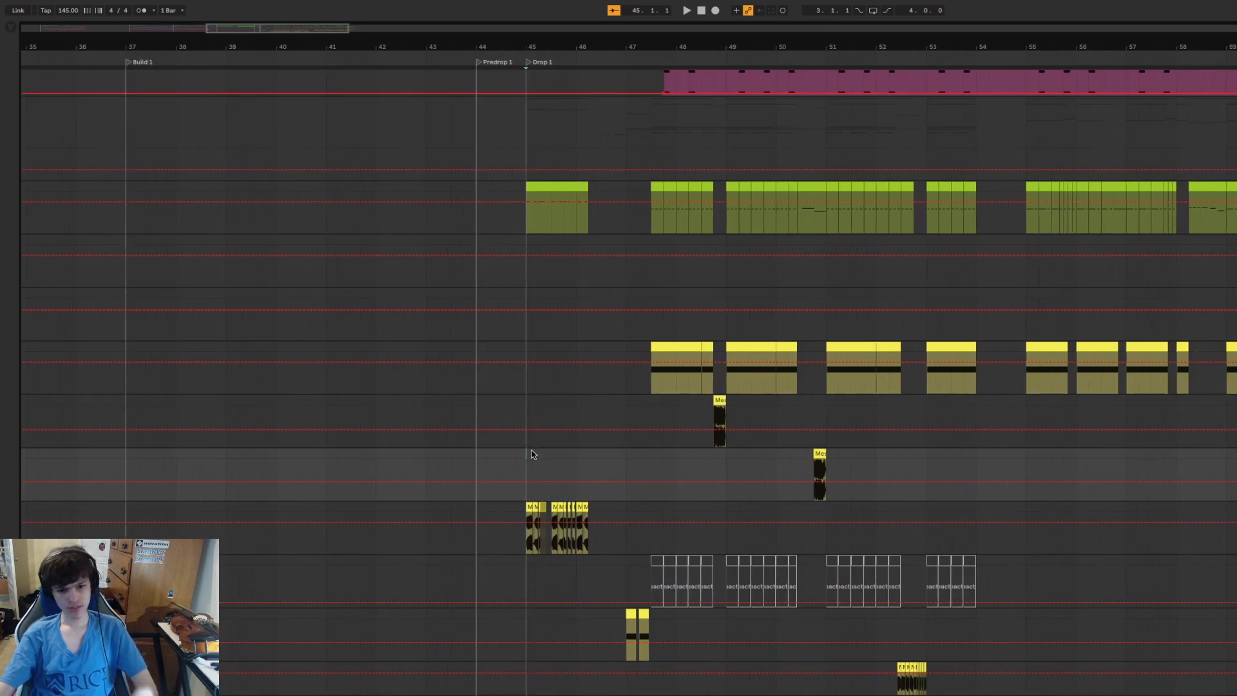
drag(532, 451, 629, 453)
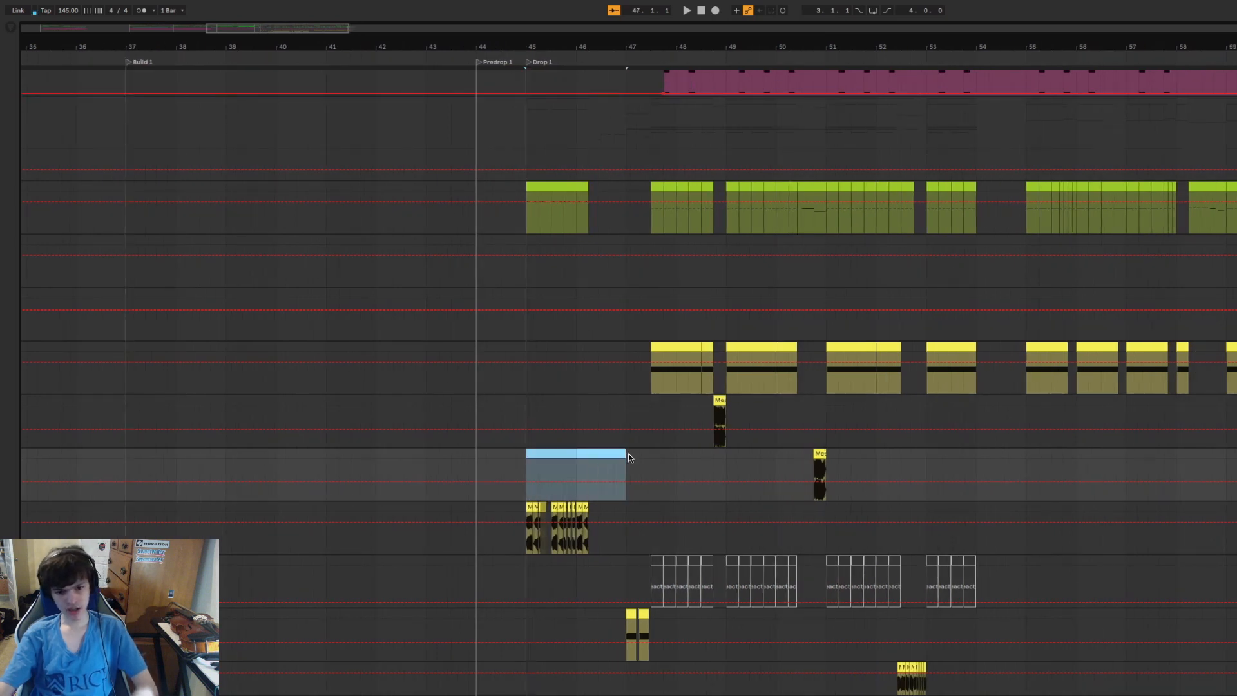
click(522, 464)
drag(526, 456, 578, 458)
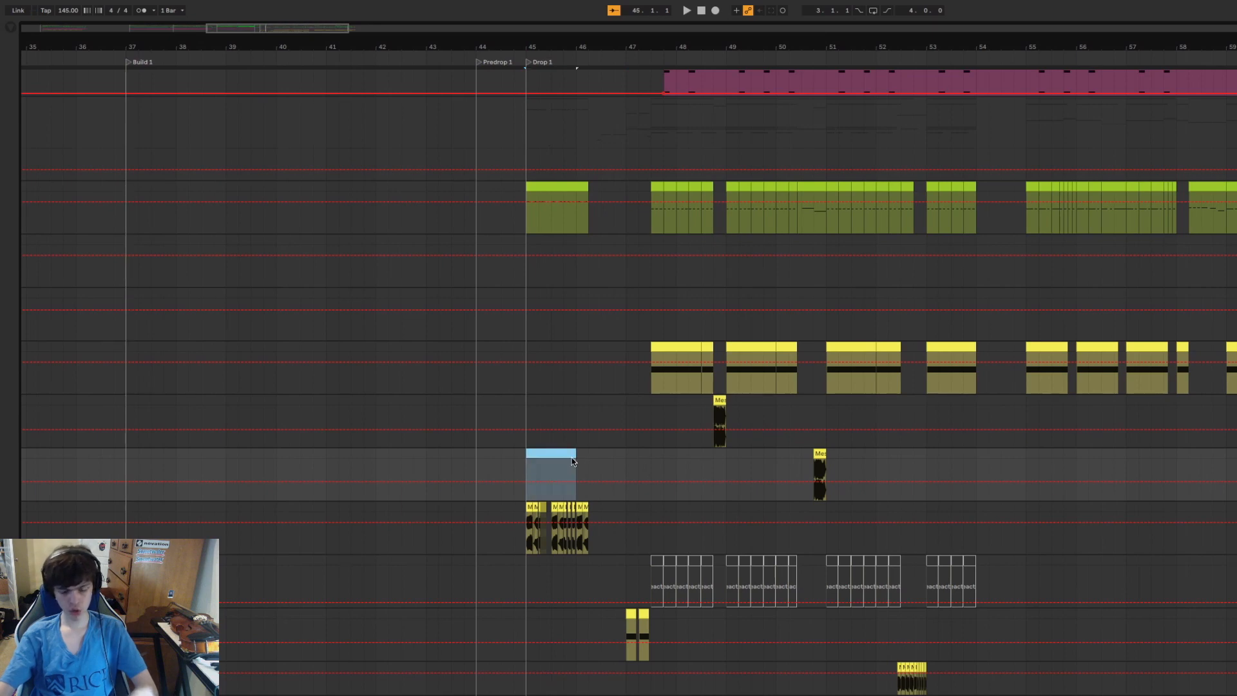
click(574, 465)
click(527, 454)
Highlight the opening phrase from bar 45 to 46.4 and play it from the start of Drop 1.
scroll(598, 530, up, 3)
scroll(594, 534, down, 1)
key(space)
key(space)
scroll(655, 529, up, 1)
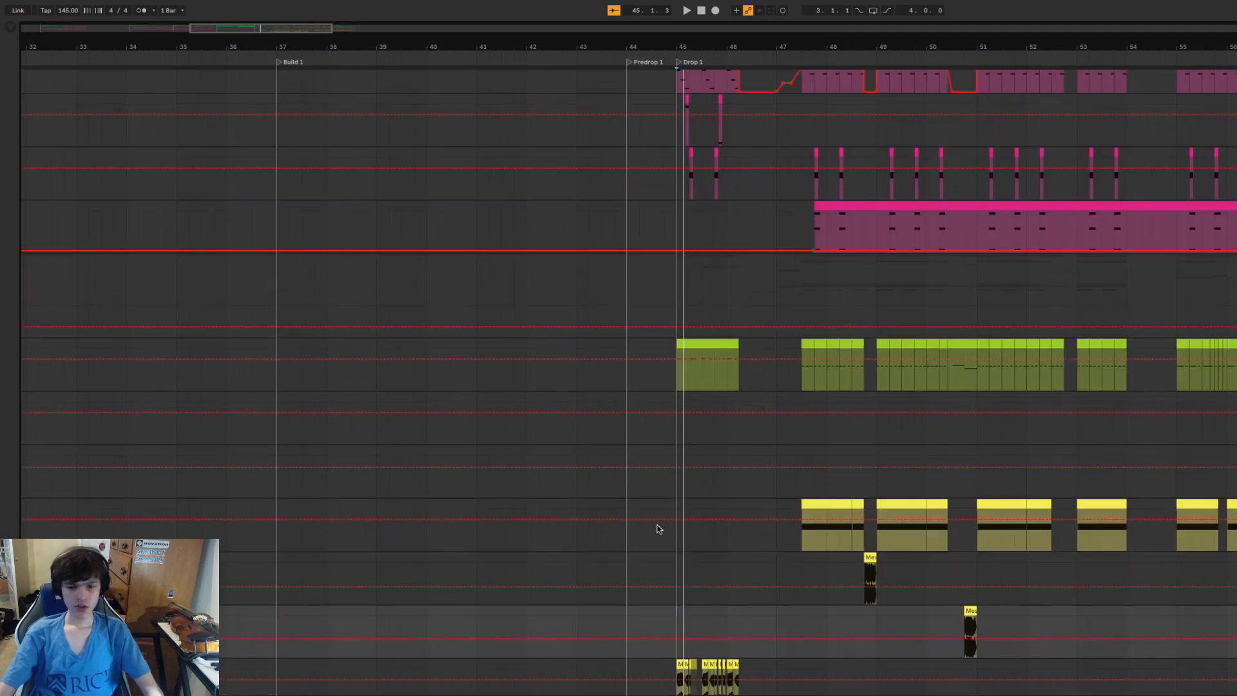
scroll(658, 524, down, 1)
drag(680, 599, 767, 605)
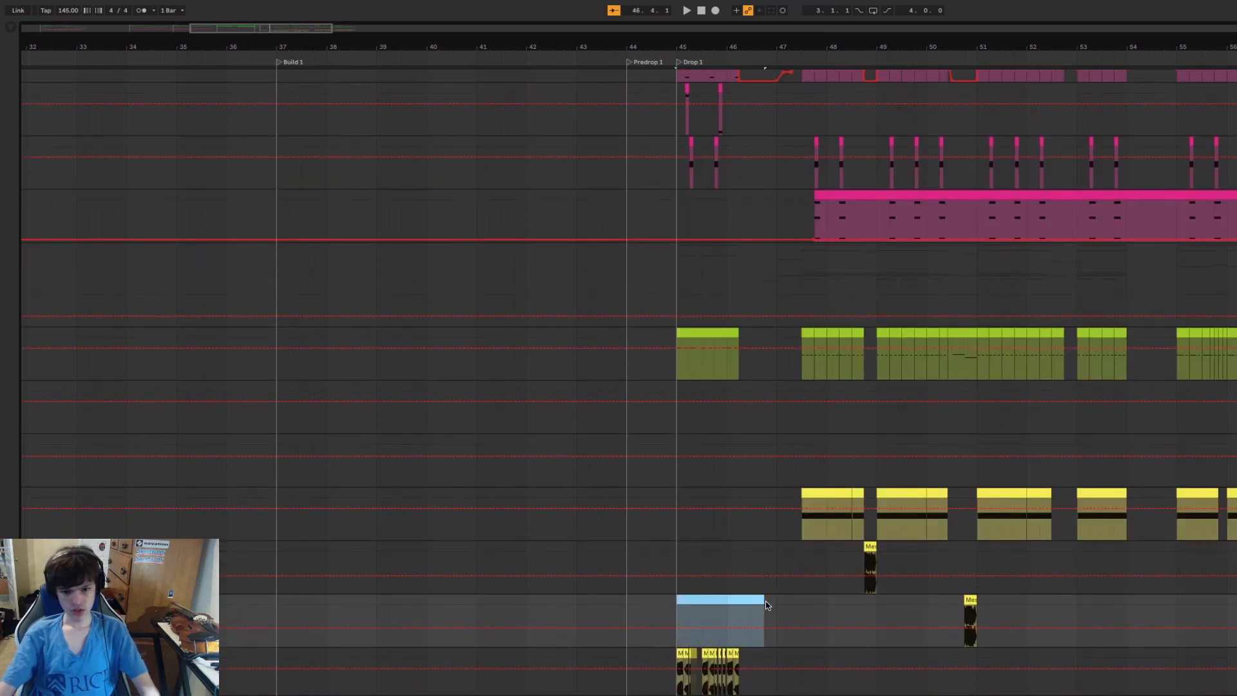
click(688, 612)
key(space)
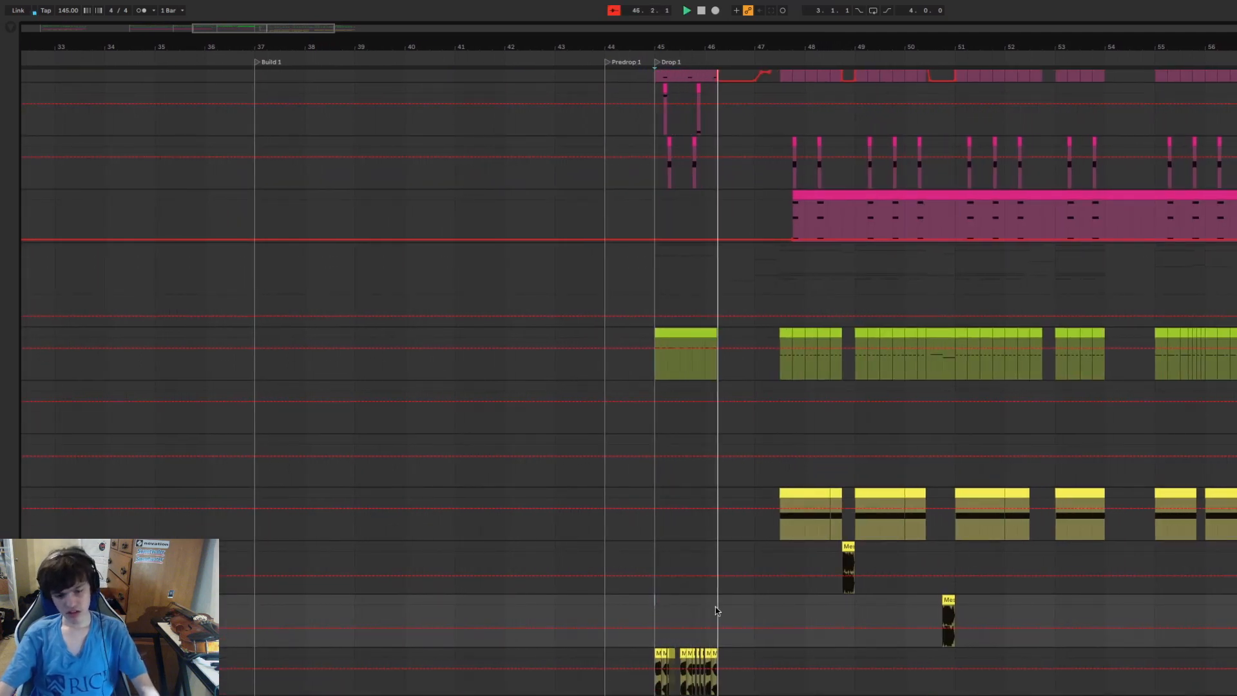
scroll(715, 610, down, 8)
scroll(744, 464, up, 15)
key(space)
Move the insert point to bar 47 and inspect the fill clips leading into the layered bass section.
scroll(754, 467, down, 15)
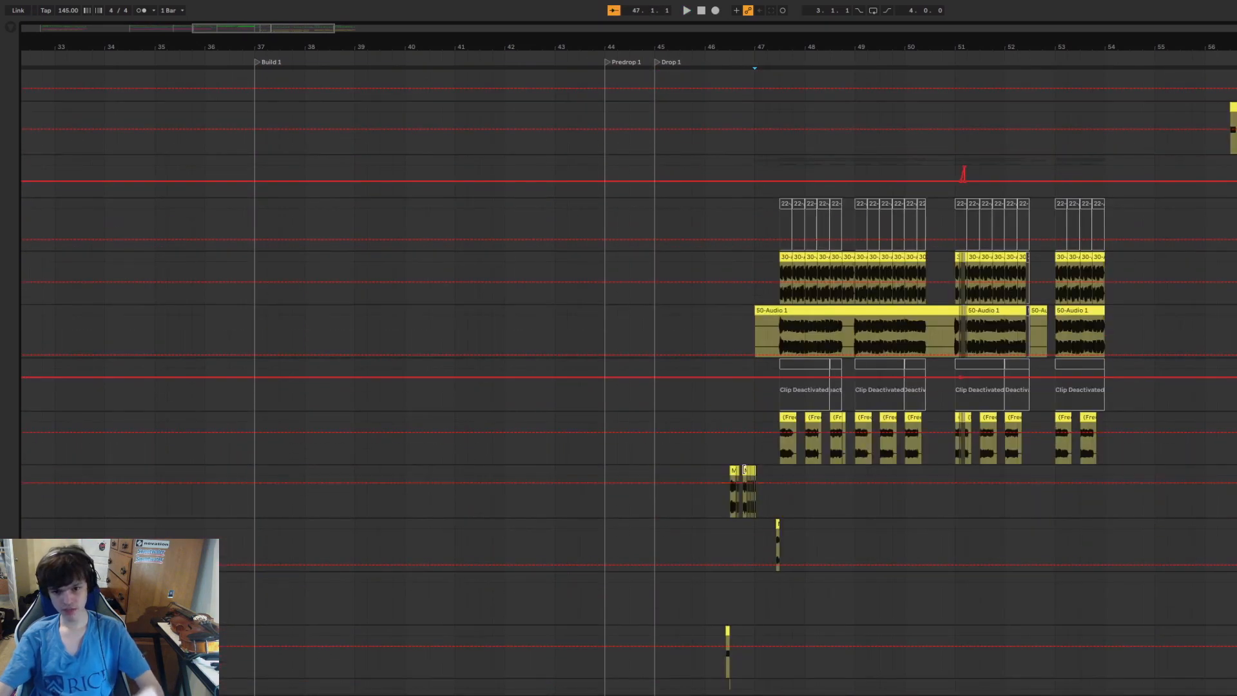
click(749, 454)
scroll(754, 463, down, 10)
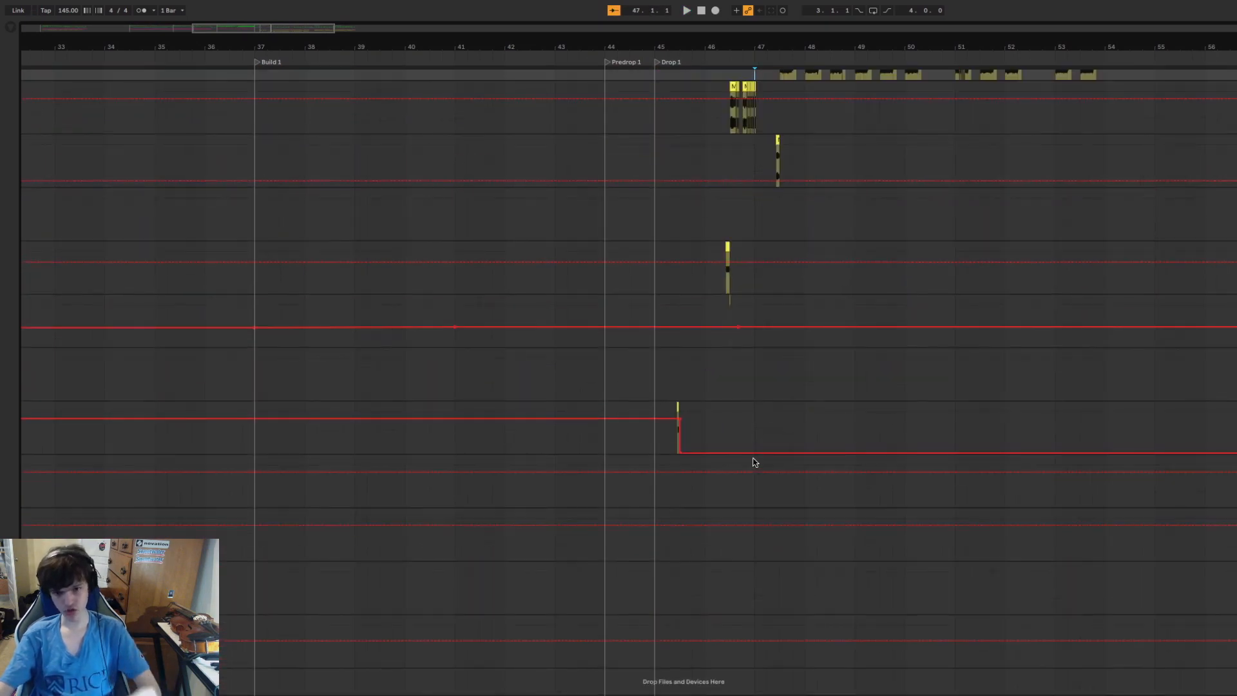
scroll(755, 463, up, 10)
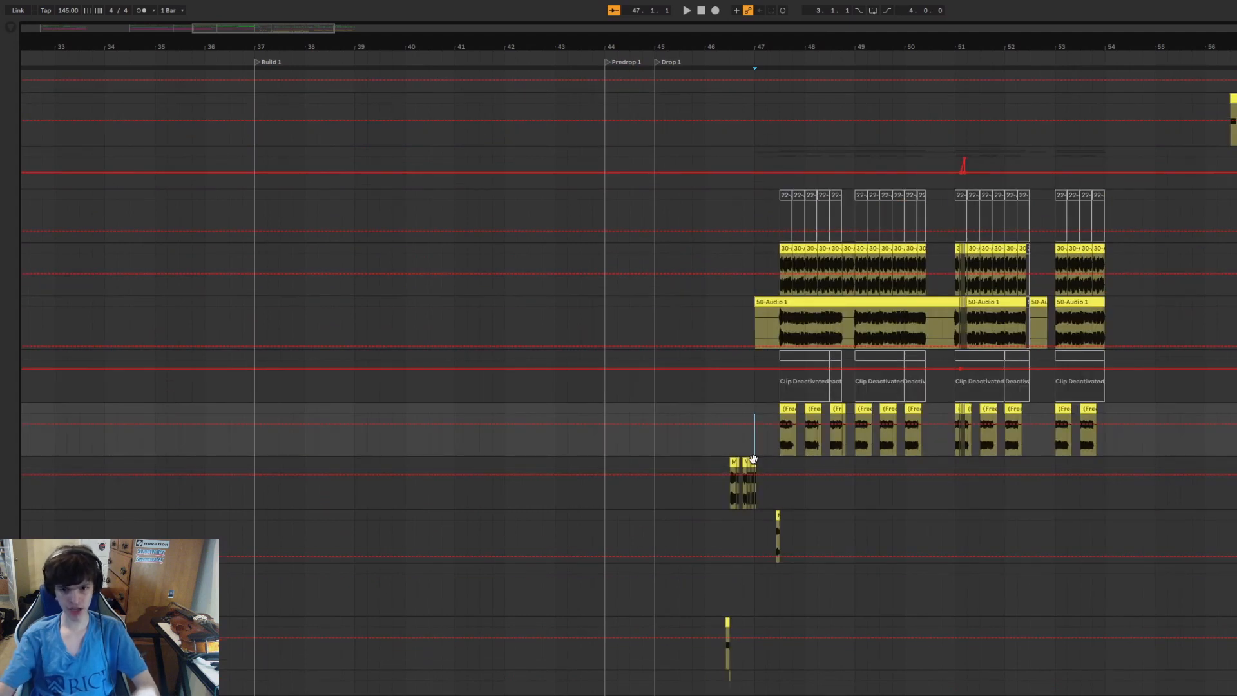
Play the layered bass section repeatedly from 47.3 to hear how its stacked audio clips sound together.
click(780, 263)
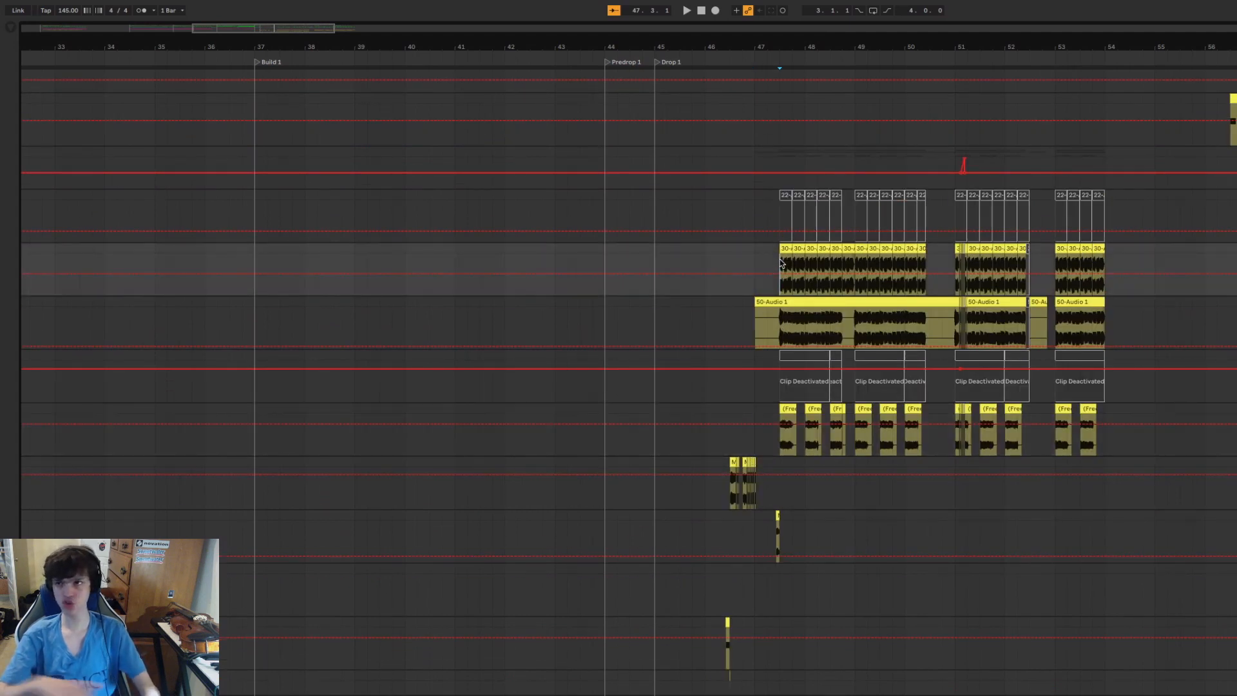
key(space)
key(space)
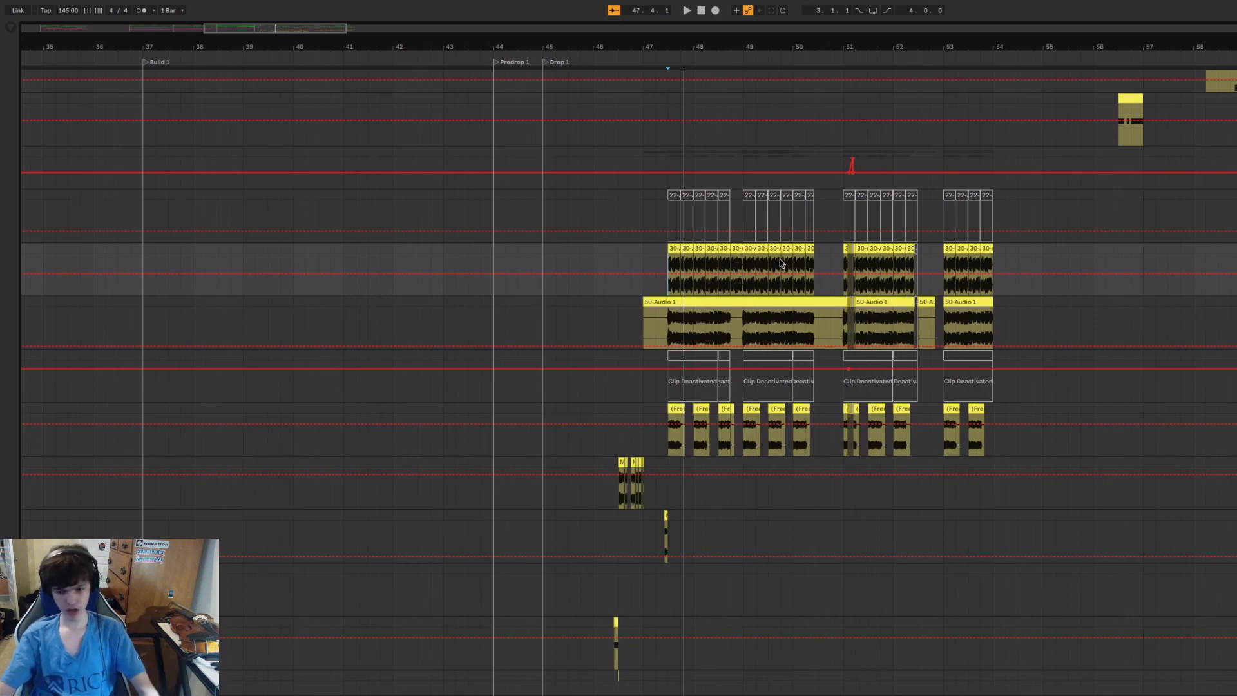
key(space)
key(space)
key(space)
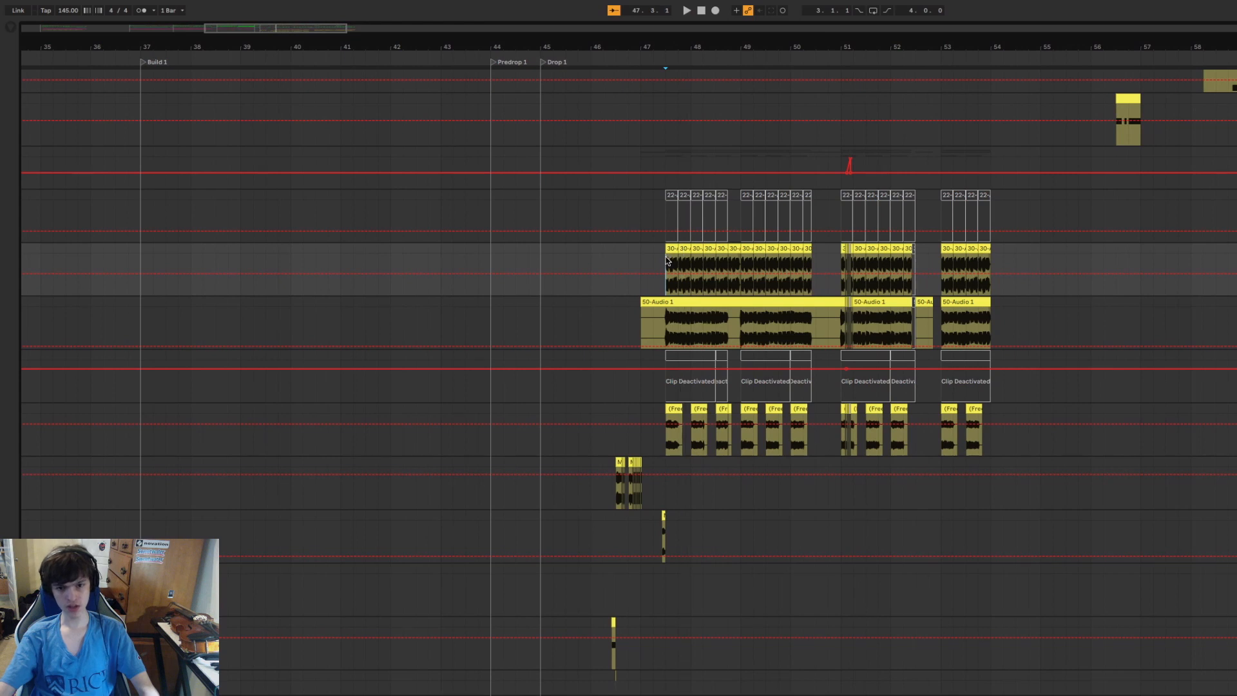
key(space)
click(573, 258)
key(space)
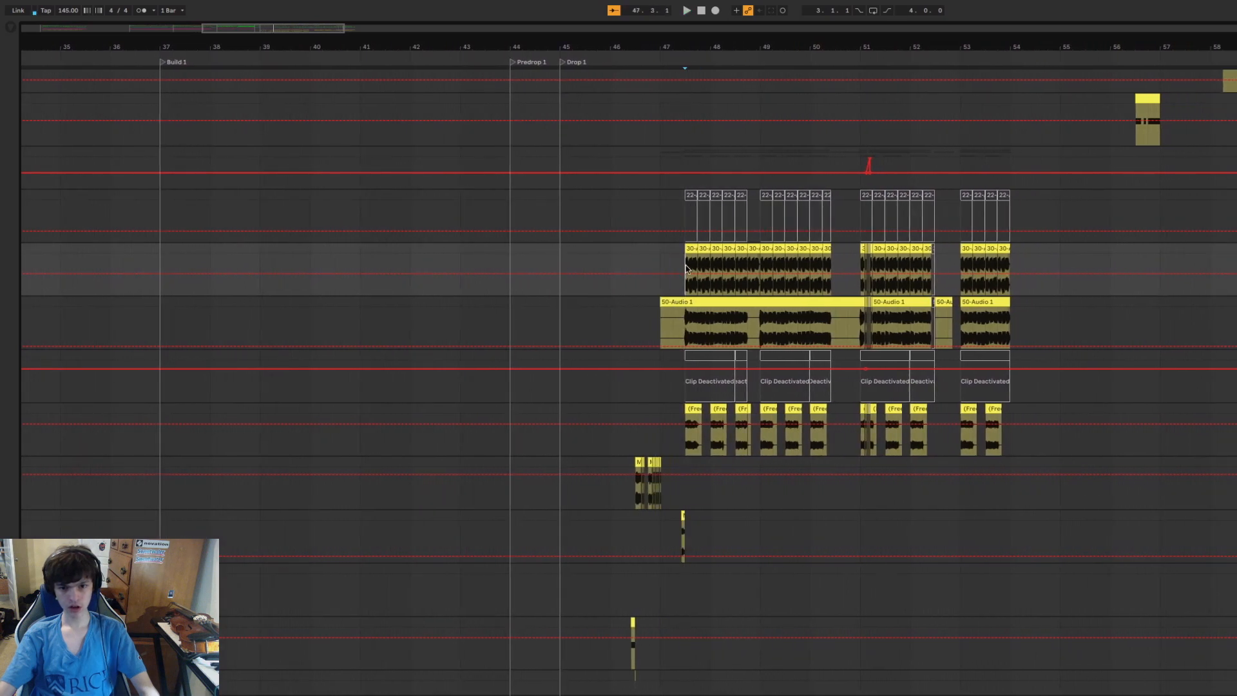
key(space)
Move the insert point to bar 47 and examine the 50-Audio 1 layer and the short fill clips starting there.
click(636, 258)
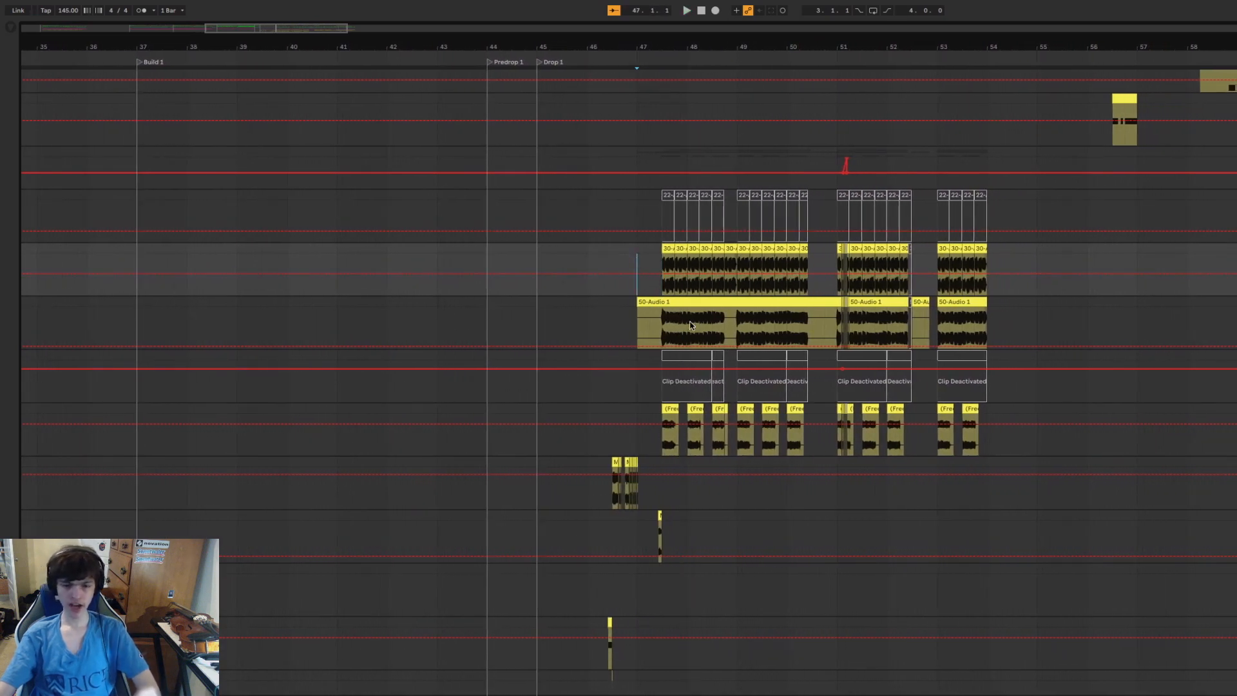
scroll(636, 258, up, 1)
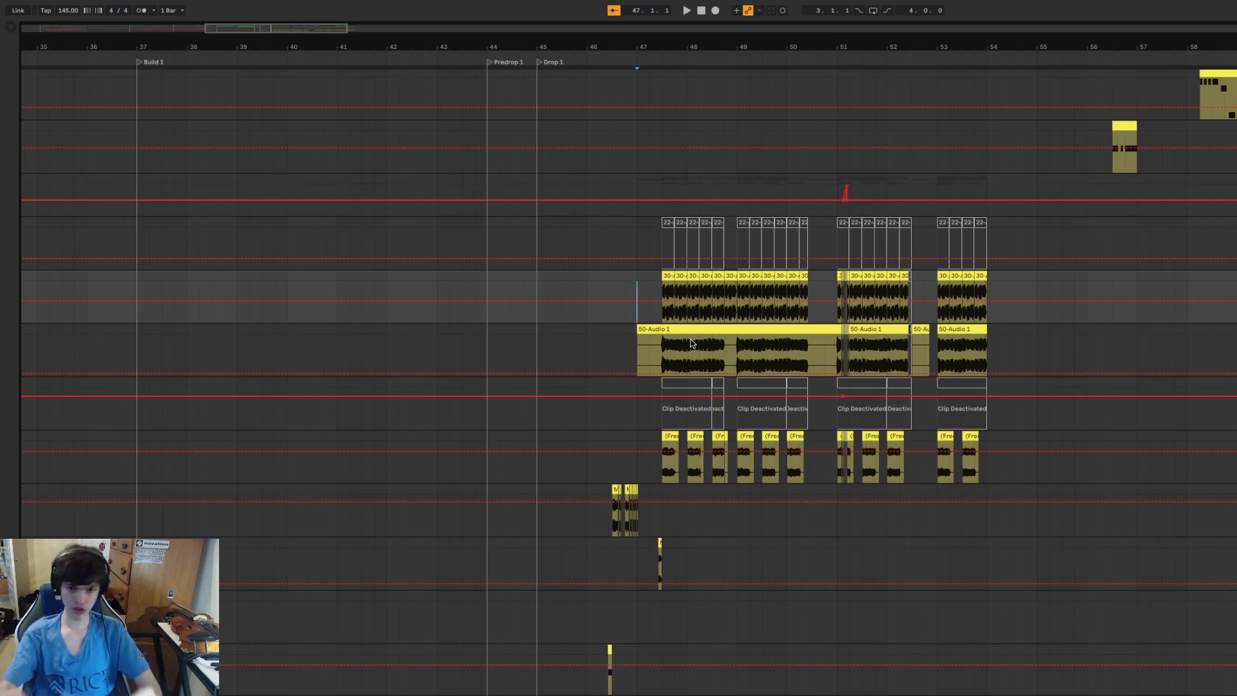
scroll(685, 375, down, 2)
scroll(685, 376, down, 4)
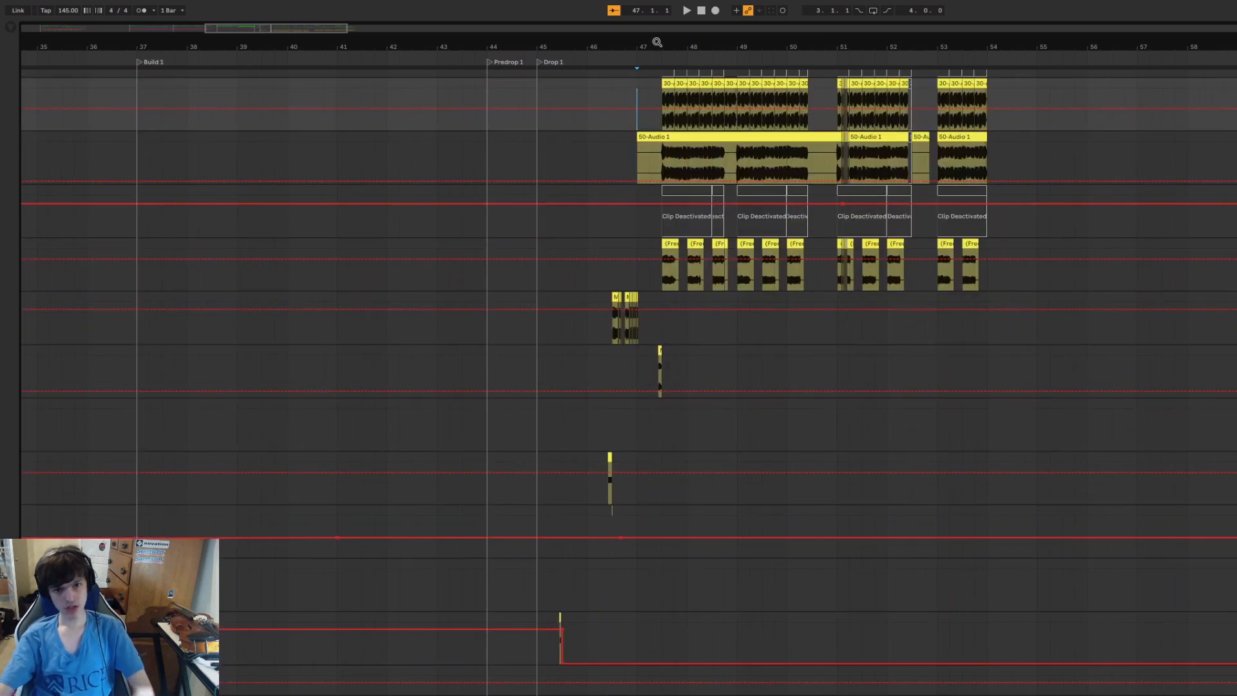
drag(654, 43, 655, 77)
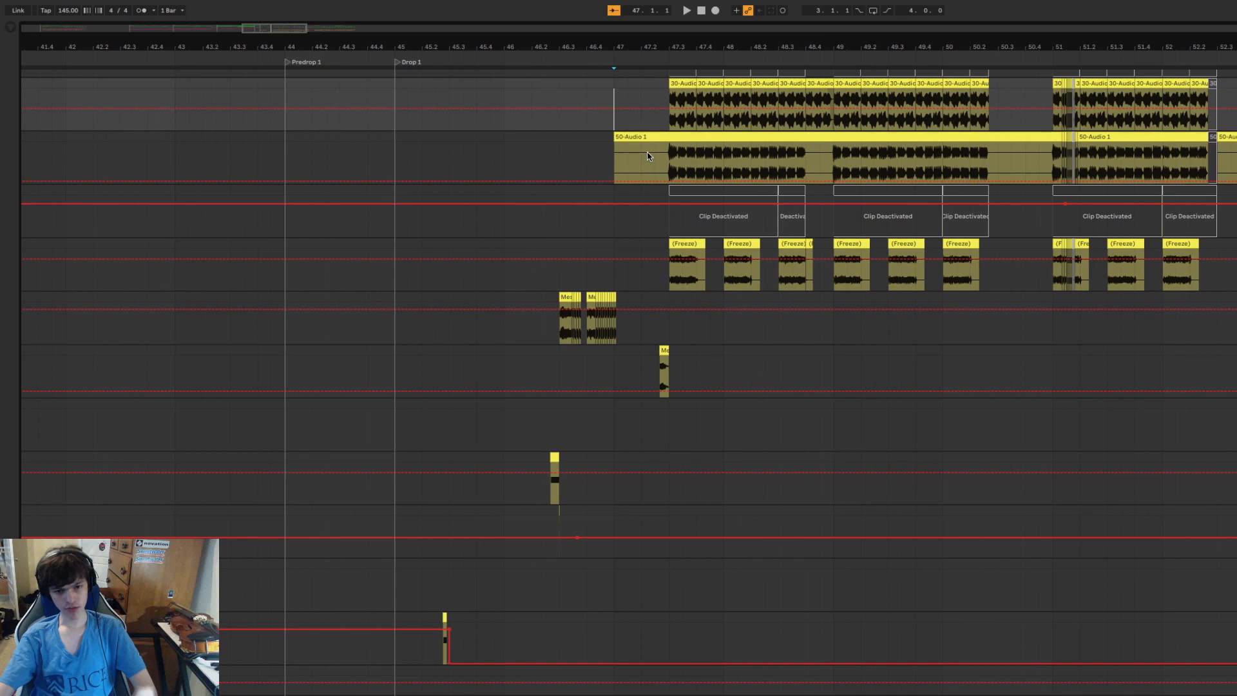
scroll(647, 156, down, 5)
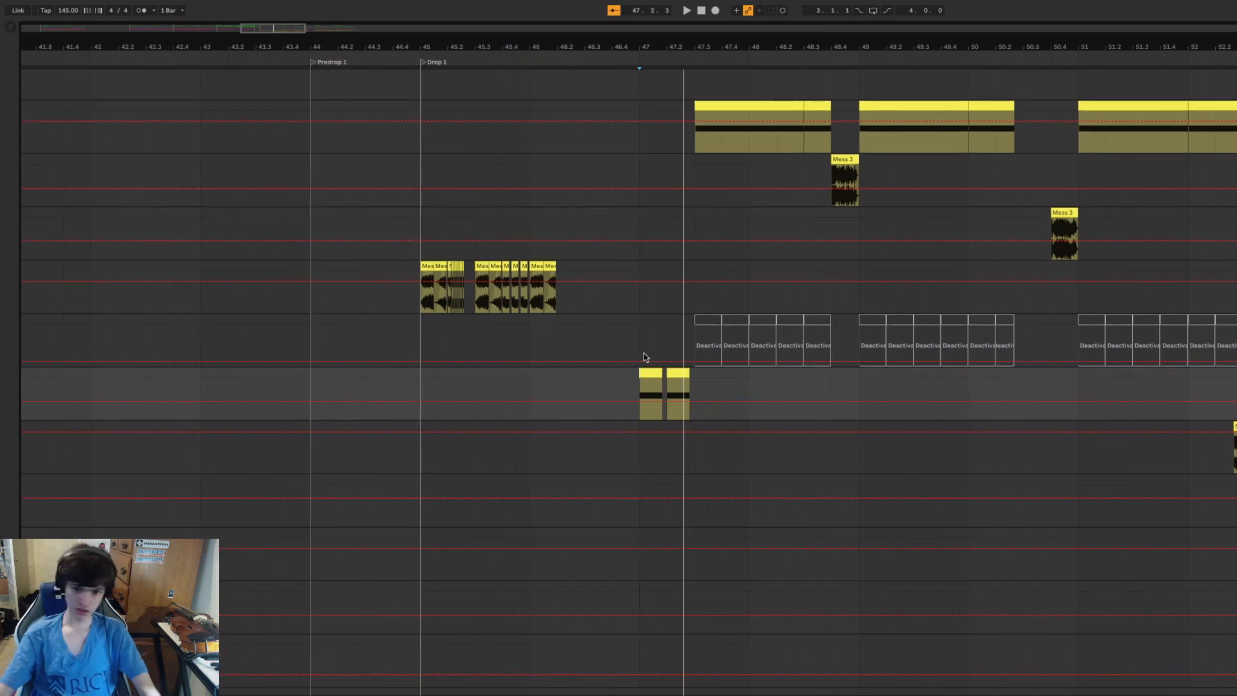
click(643, 356)
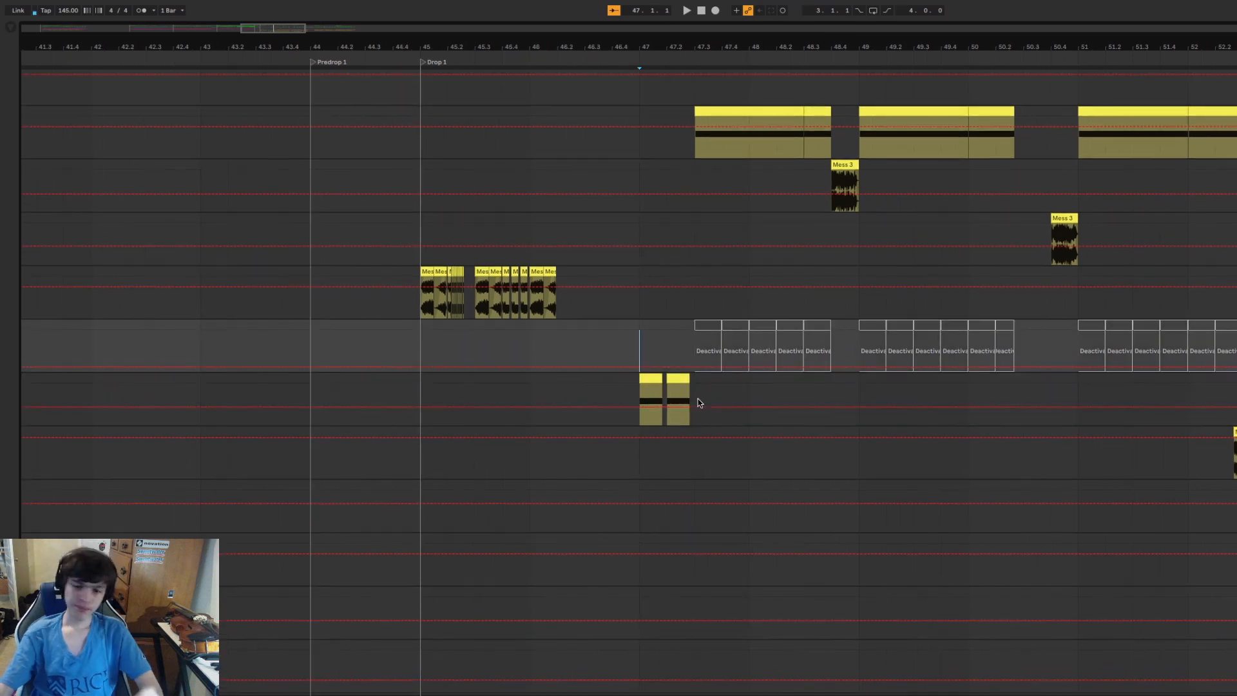
Inspect the Mess 3 fill clips just before bars 49 and 51, then place the insert point at 47.3.
scroll(700, 403, up, 2)
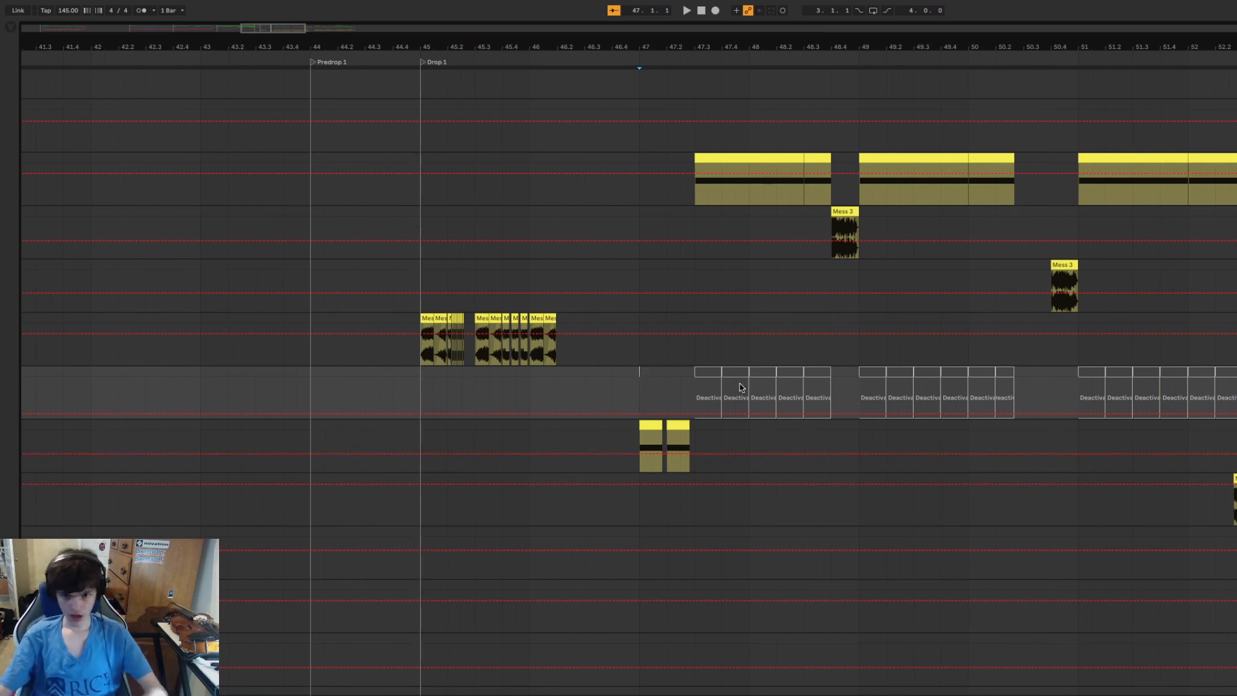
scroll(737, 384, down, 3)
scroll(737, 384, right, 3)
drag(747, 47, 666, 35)
scroll(765, 201, down, 3)
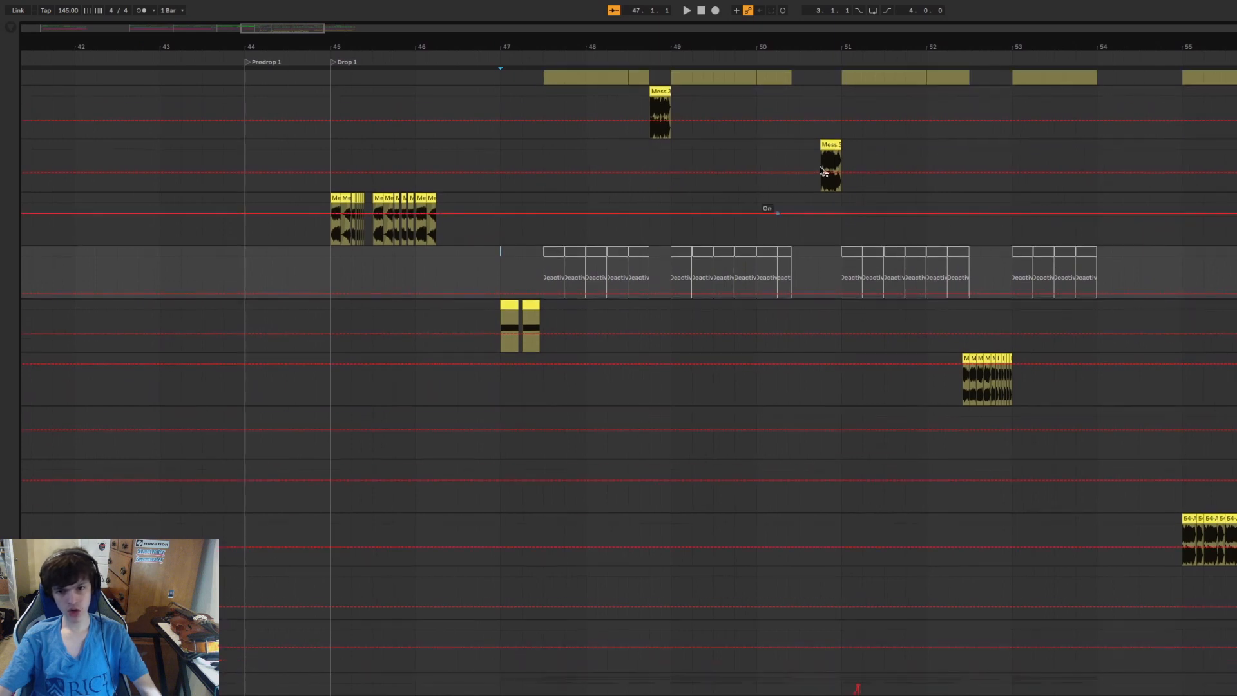
click(822, 158)
scroll(709, 193, up, 3)
scroll(592, 223, up, 5)
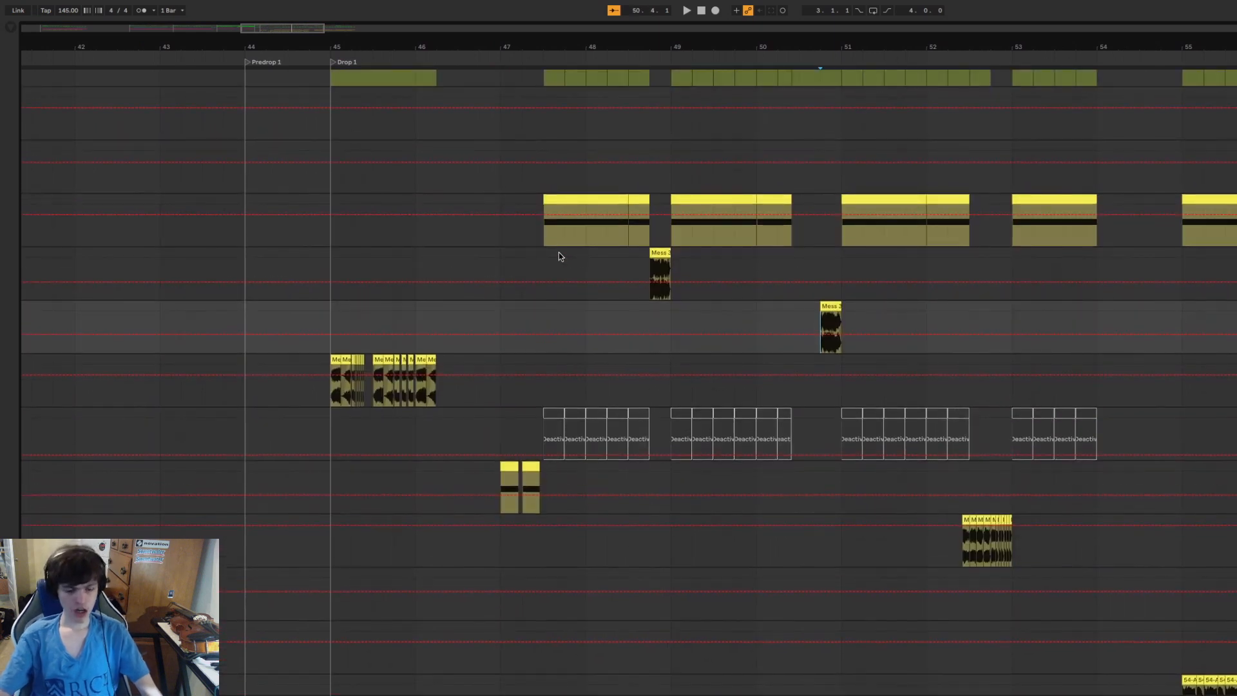
click(547, 264)
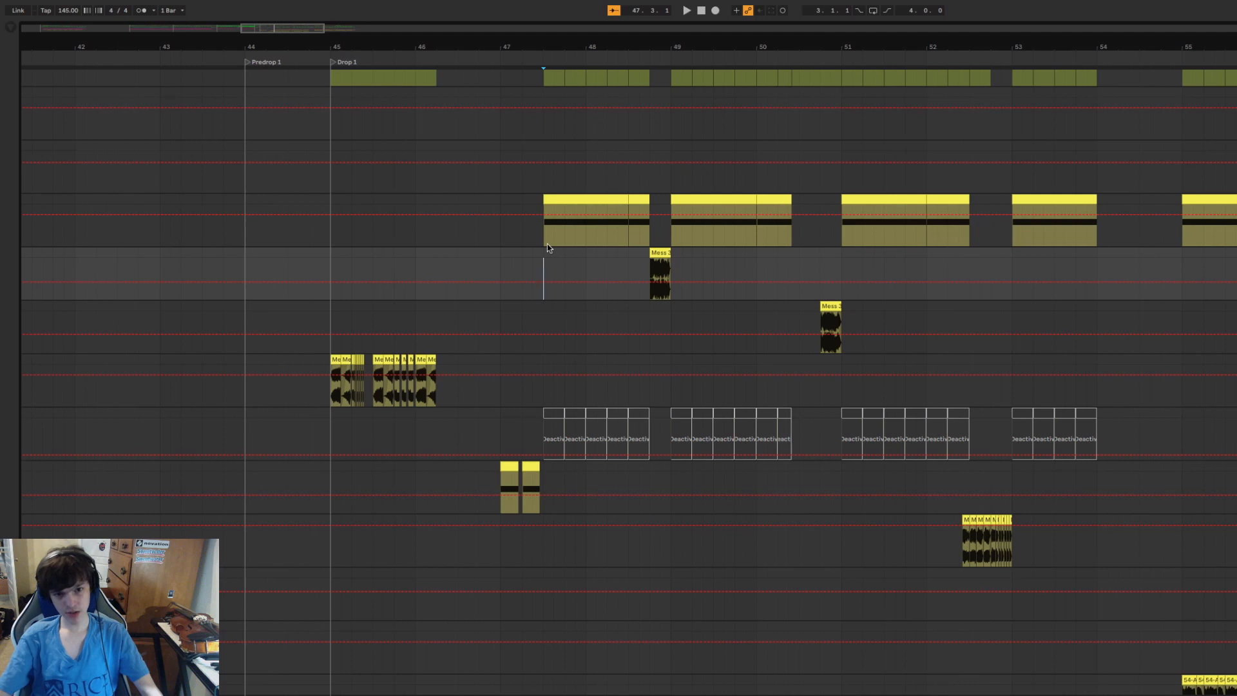
Play the drop from bar 47 to hear the fills placed between the bass phrases.
drag(563, 50, 563, 33)
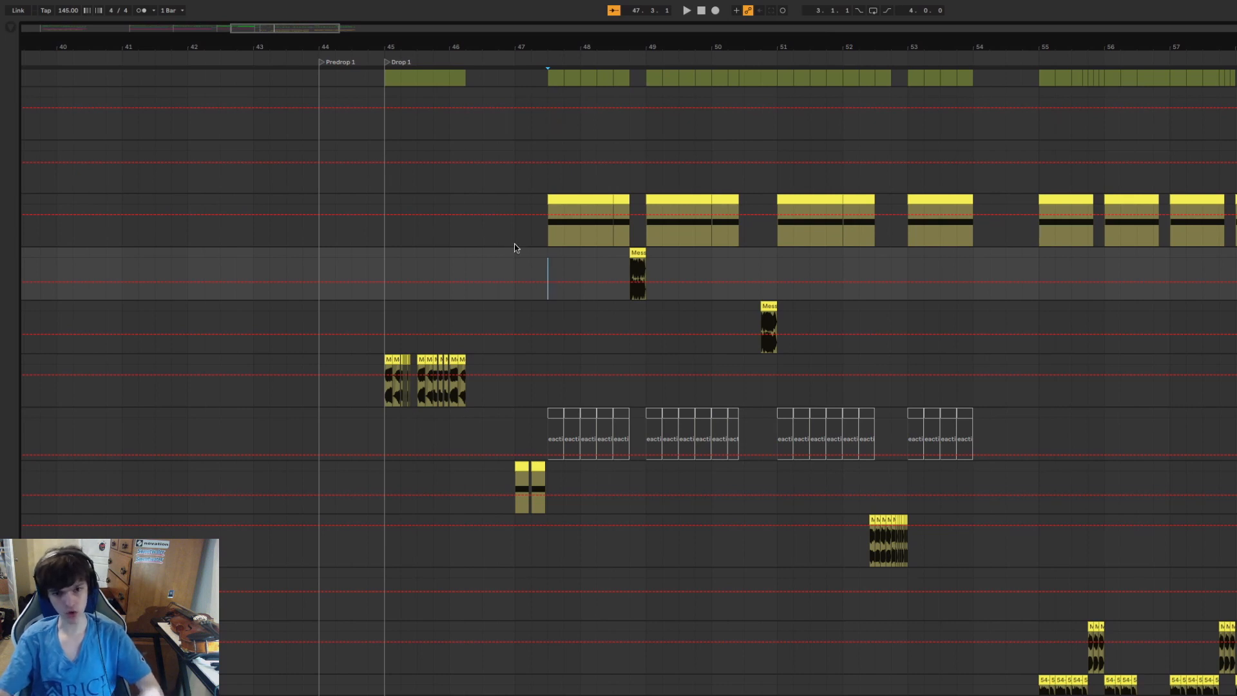
key(space)
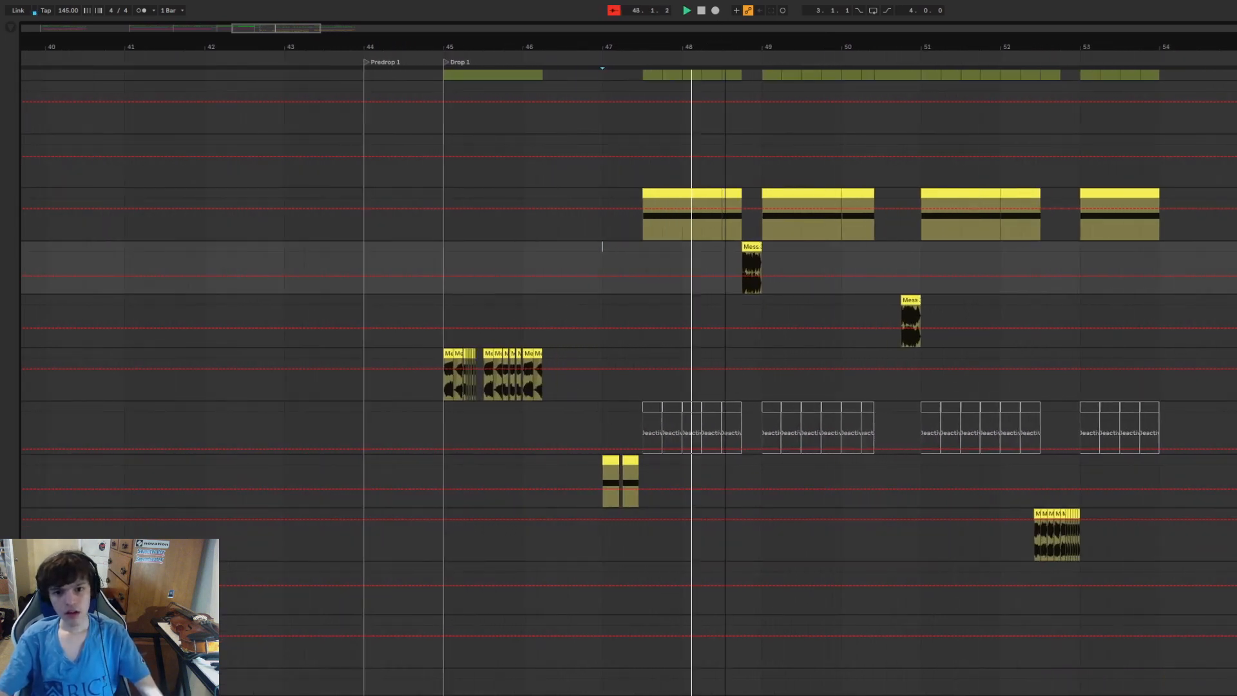
drag(607, 48, 496, 40)
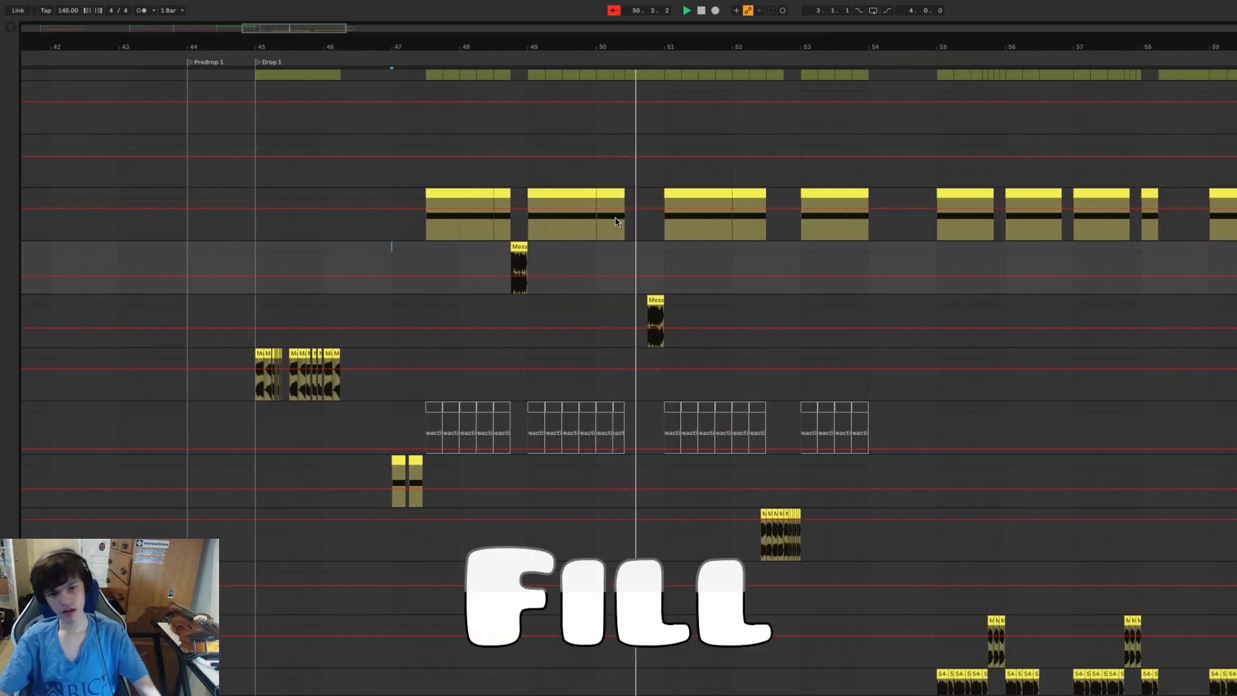
key(space)
Return to 47.3 and highlight the layered audio clips of the first bass phrase, placing the insert point at 48.3.
click(425, 246)
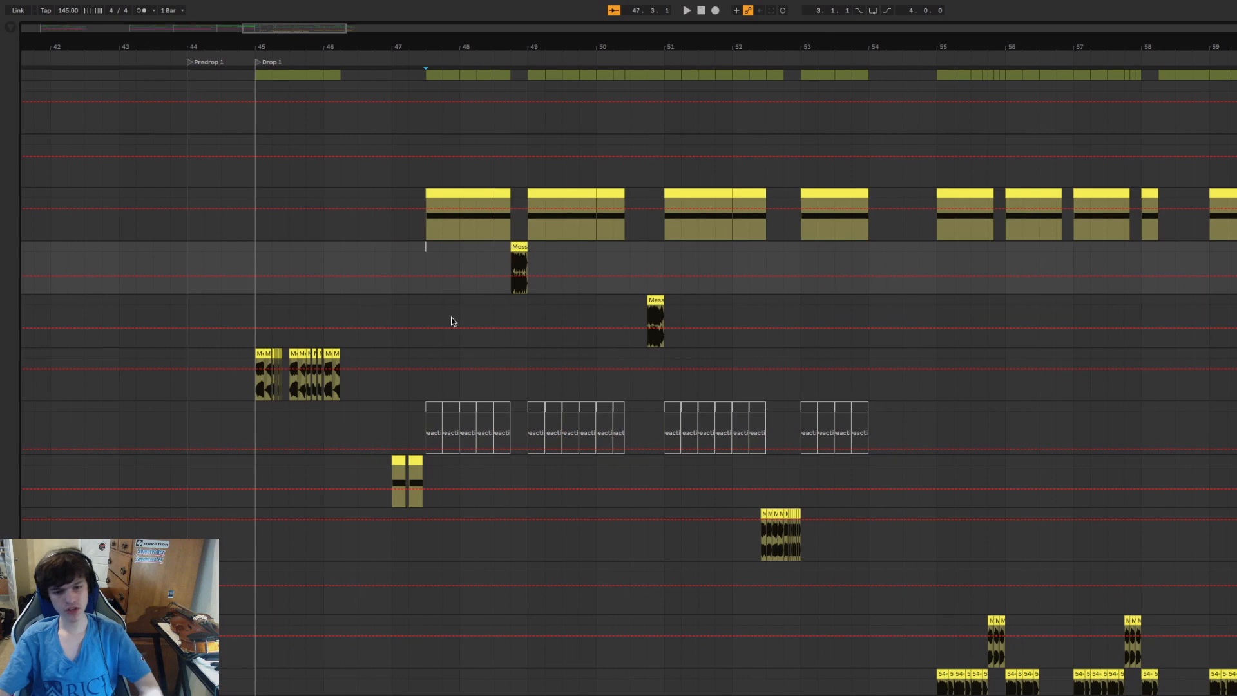
scroll(451, 317, down, 10)
scroll(462, 272, up, 2)
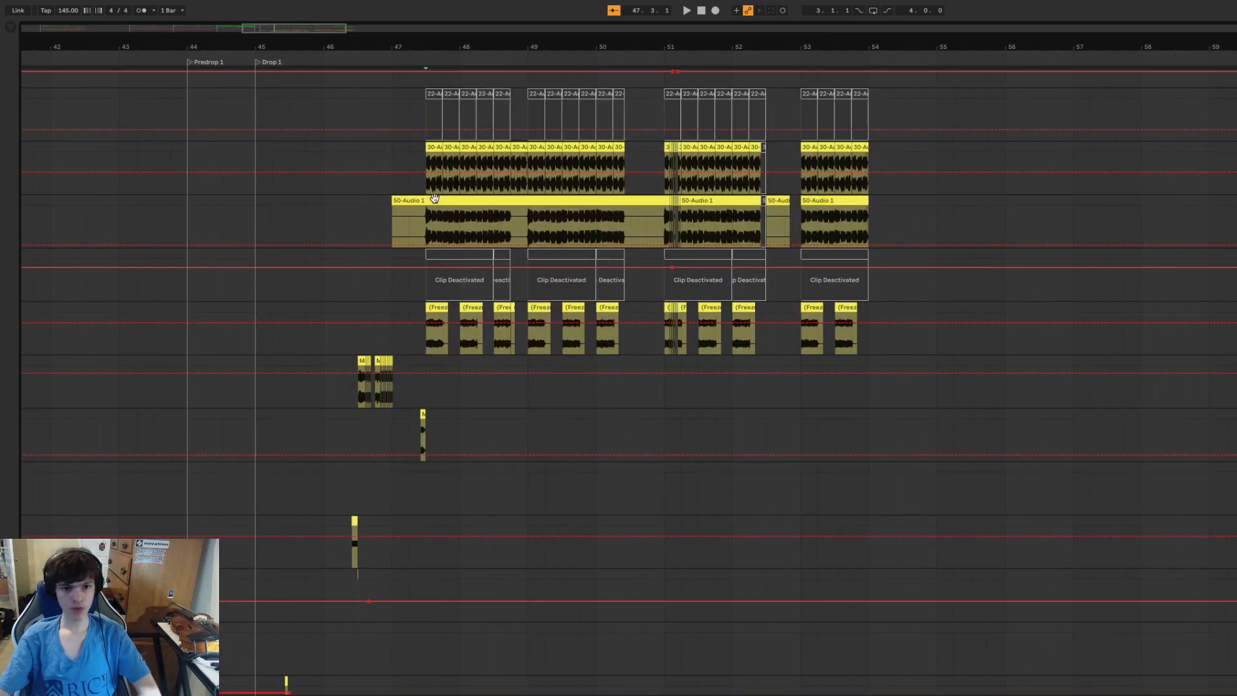
drag(425, 225, 578, 170)
click(497, 217)
Look through the drop's bass, fill, melodic and drum tracks to compare how their layers line up.
scroll(497, 217, up, 1)
scroll(496, 221, up, 1)
scroll(443, 274, down, 10)
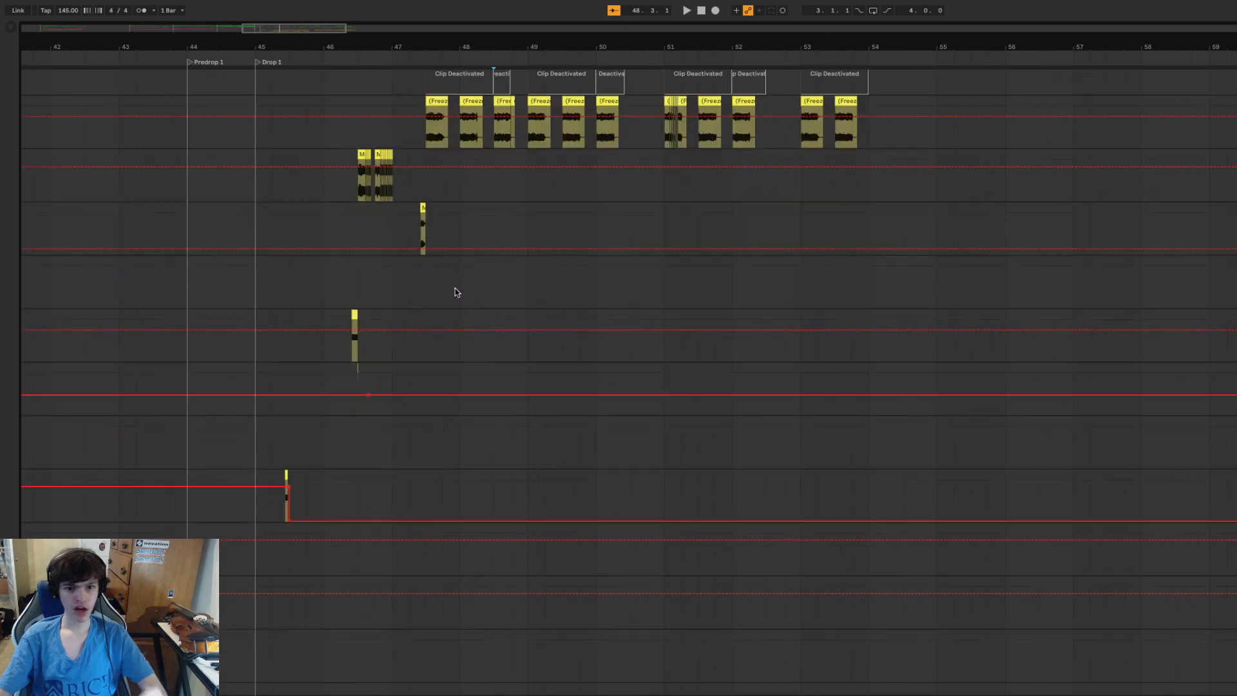
scroll(522, 420, up, 15)
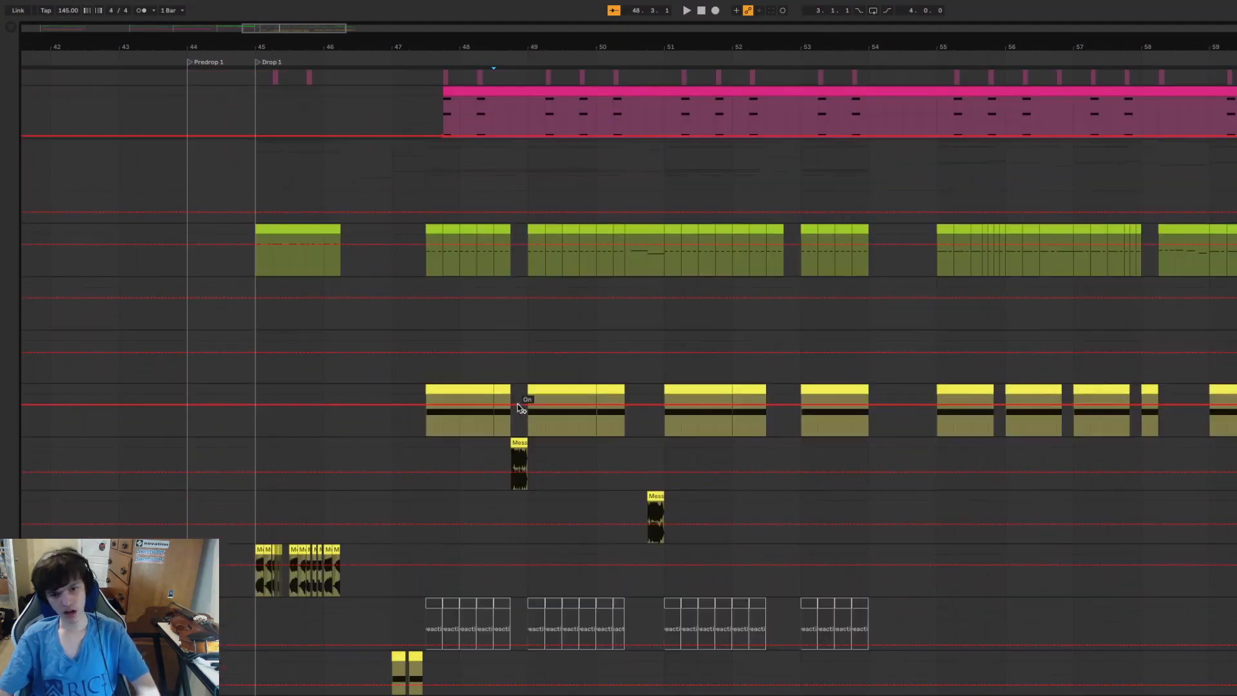
scroll(574, 453, down, 4)
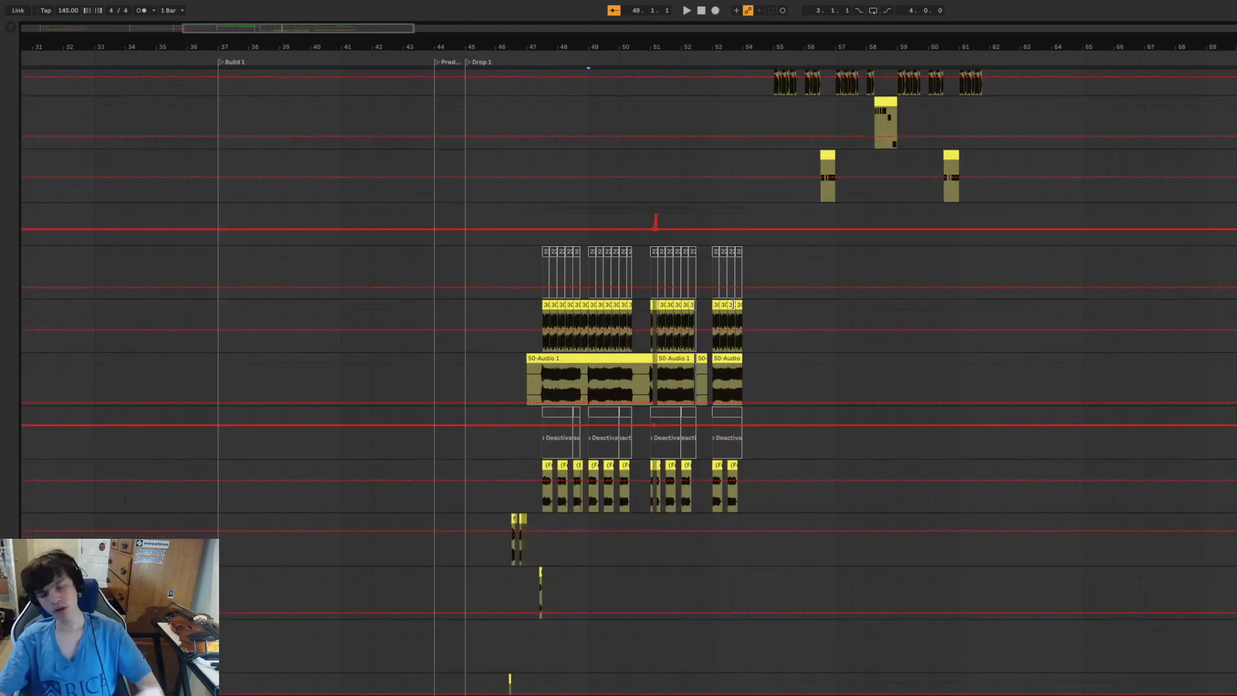
scroll(731, 311, up, 4)
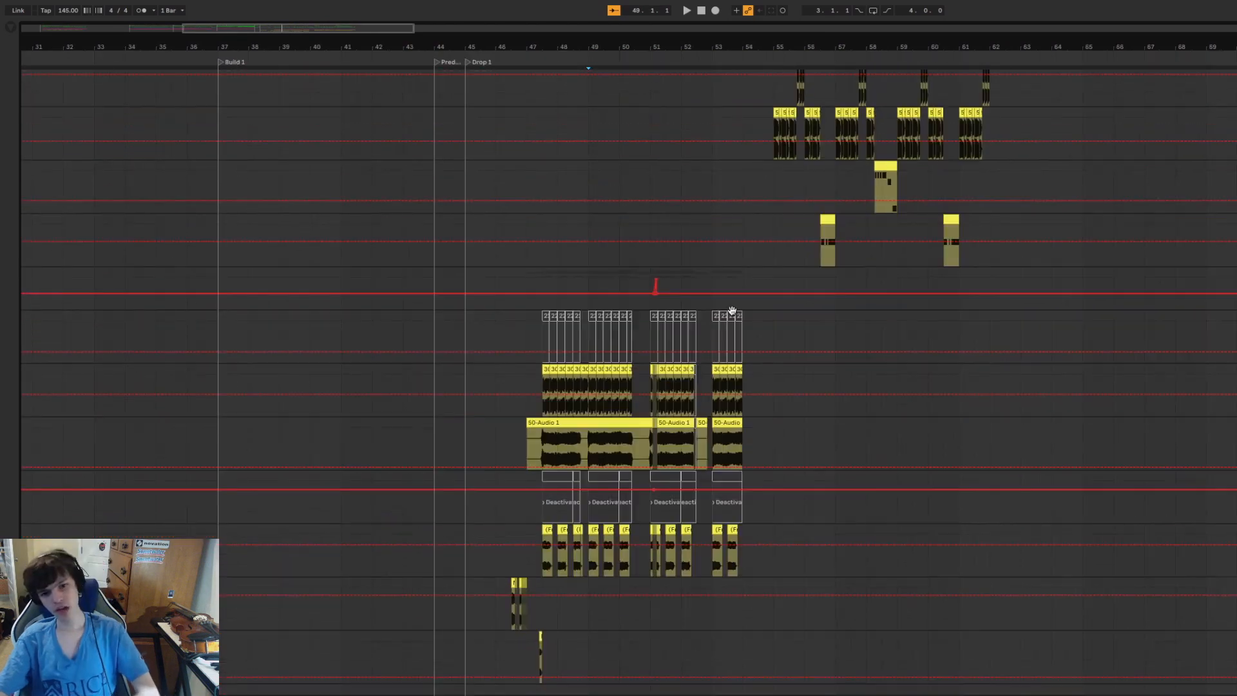
scroll(733, 314, up, 20)
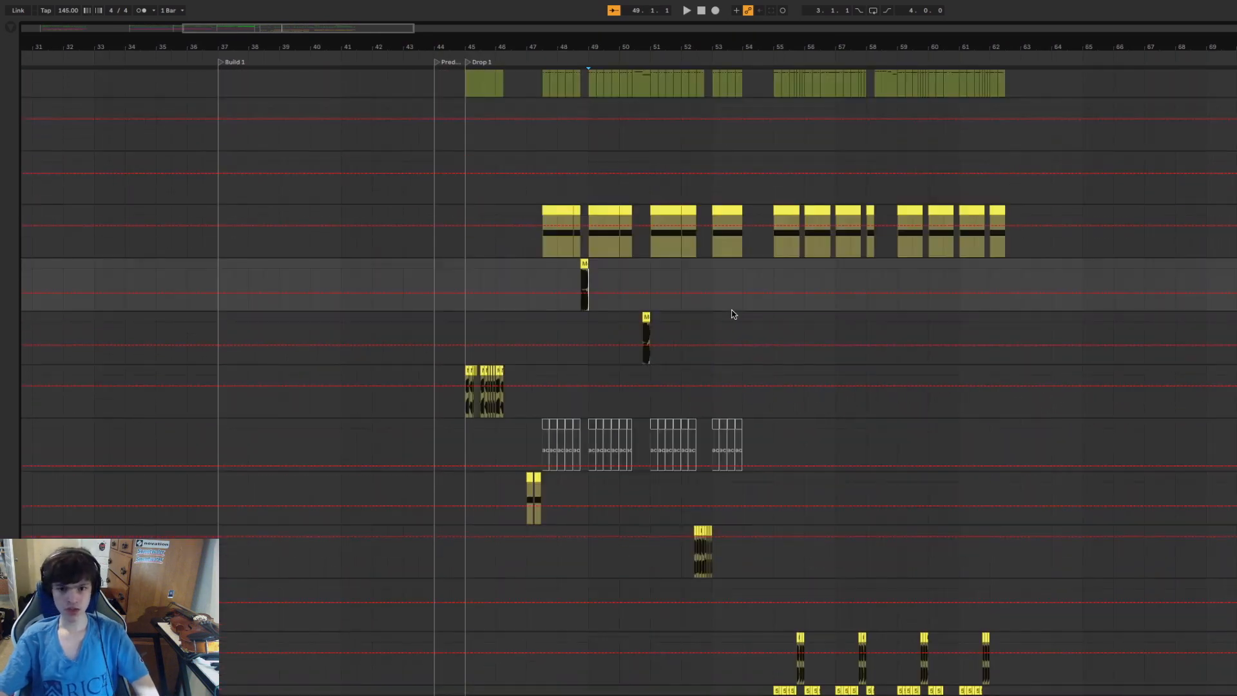
scroll(1232, 155, up, 20)
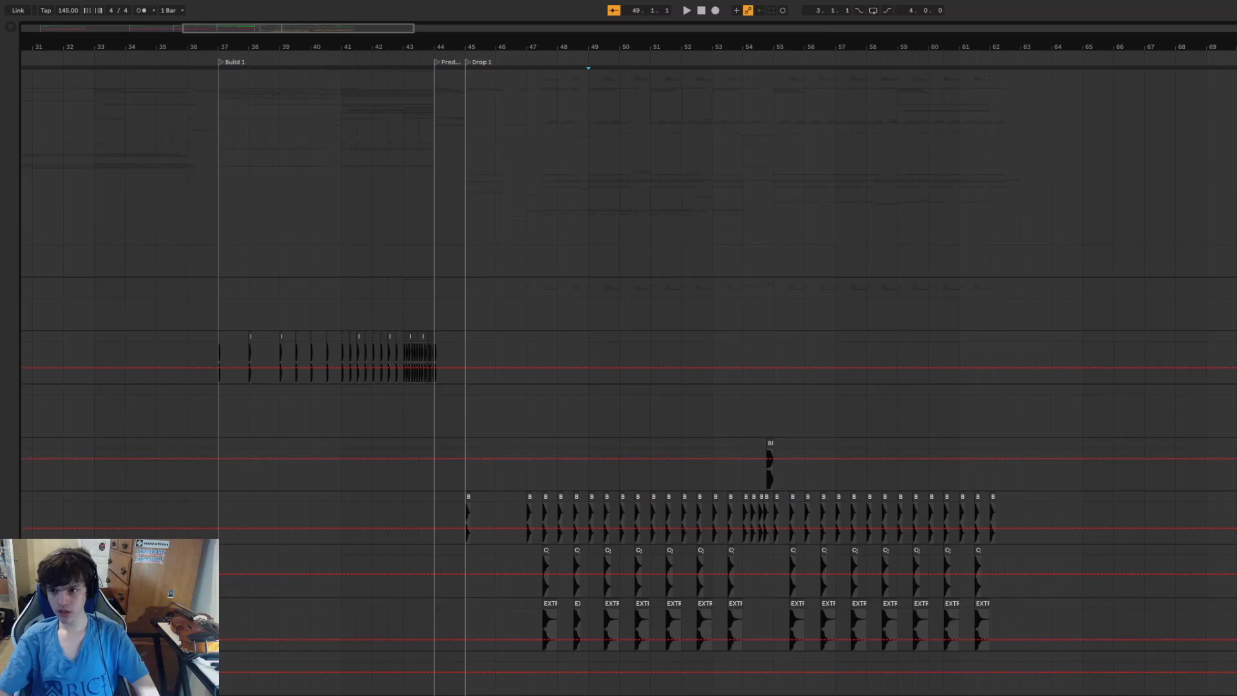
Collapse the tracks into the group overview and mark out the drop's two halves, including bars 55 to 63.
click(1216, 86)
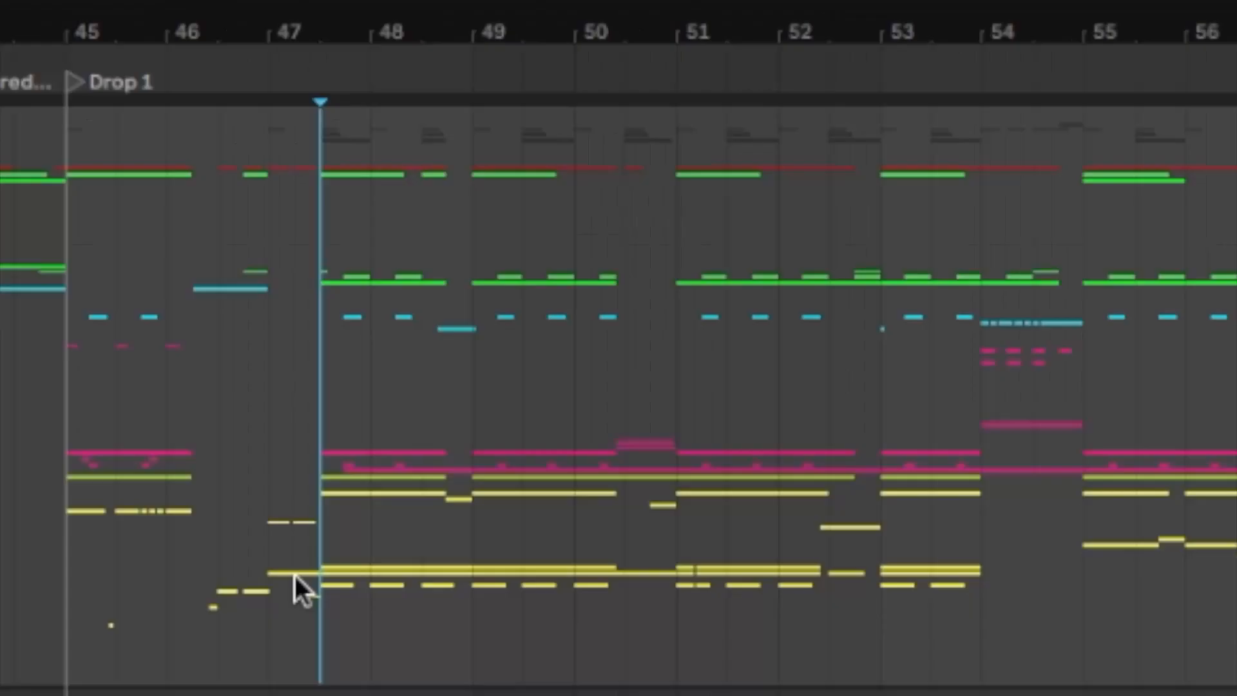
drag(495, 213, 721, 221)
click(507, 224)
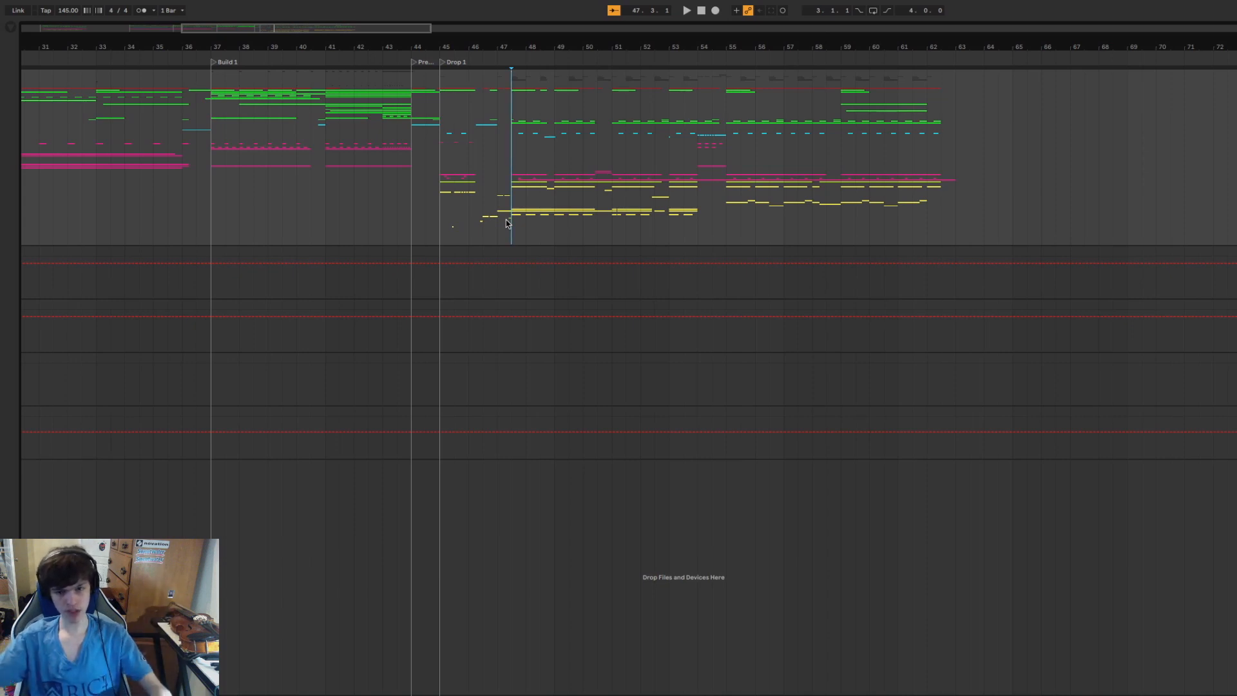
drag(508, 224, 952, 203)
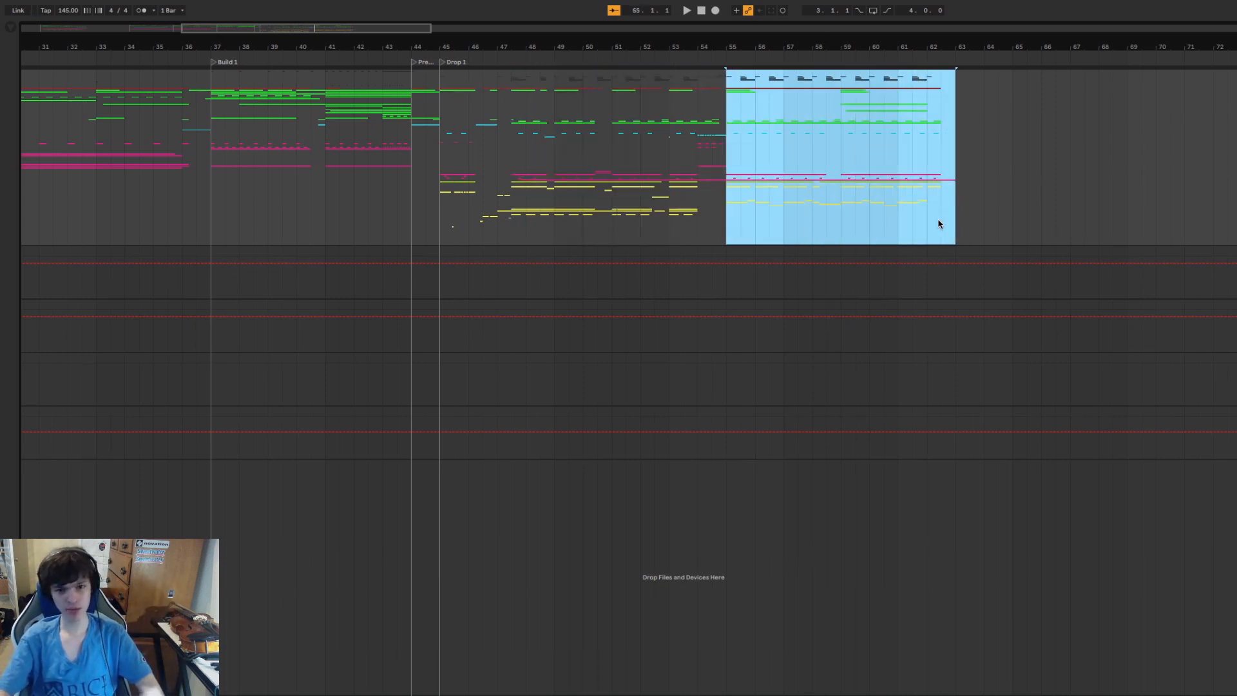
click(607, 212)
click(513, 226)
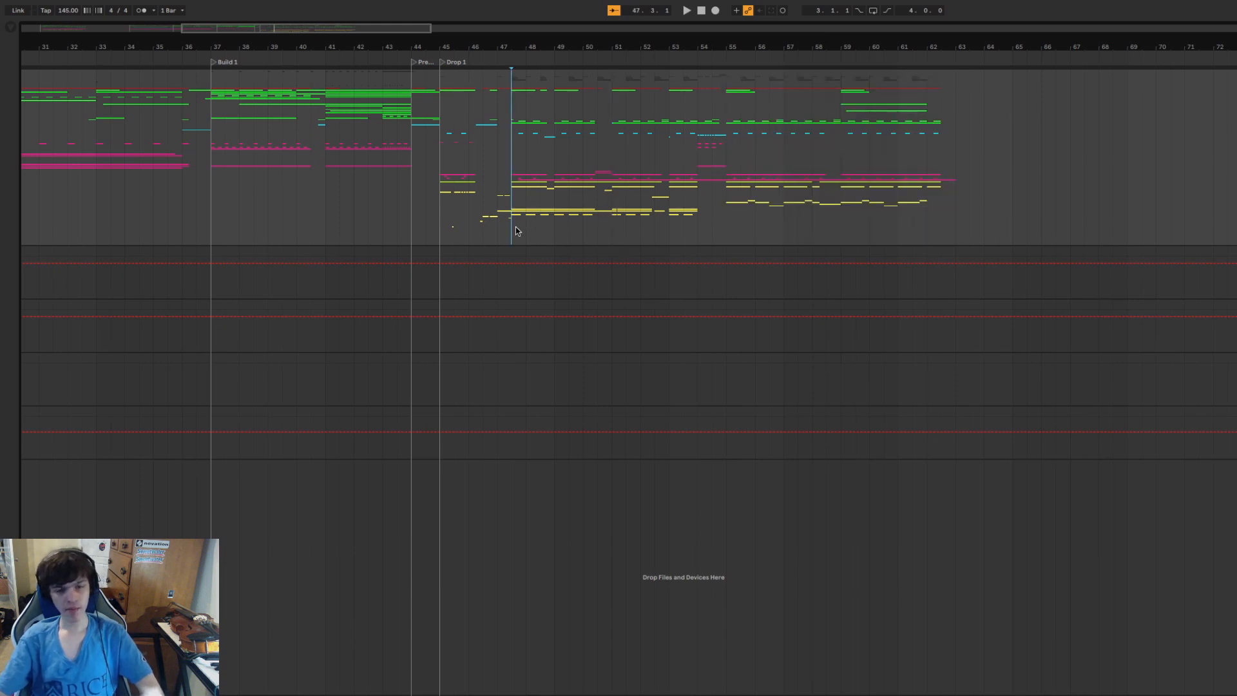
Compare the drop's two halves by highlighting the section starting at 47.3 and the section from 55 to 62.3.
mouse_move(511, 215)
mouse_down()
mouse_move(733, 201)
mouse_move(723, 209)
mouse_up()
click(570, 210)
click(512, 223)
drag(499, 223, 728, 197)
drag(727, 205, 942, 193)
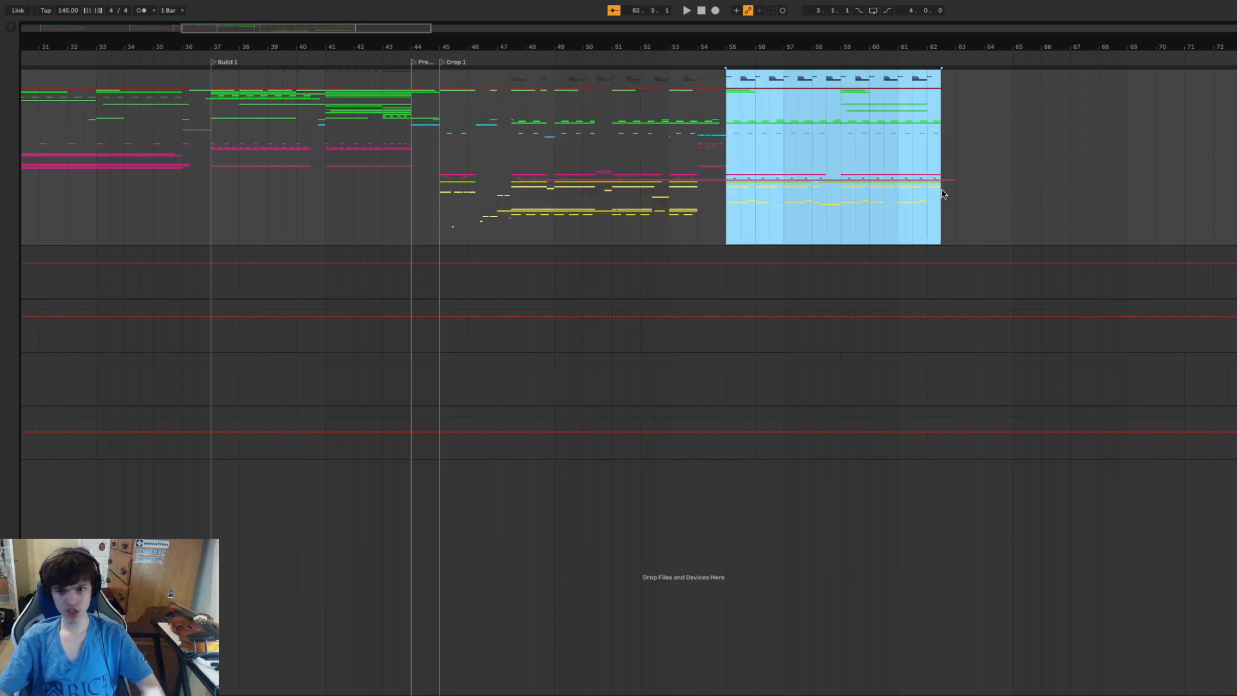
click(511, 193)
mouse_move(510, 193)
mouse_down()
mouse_move(684, 195)
mouse_move(687, 206)
mouse_up()
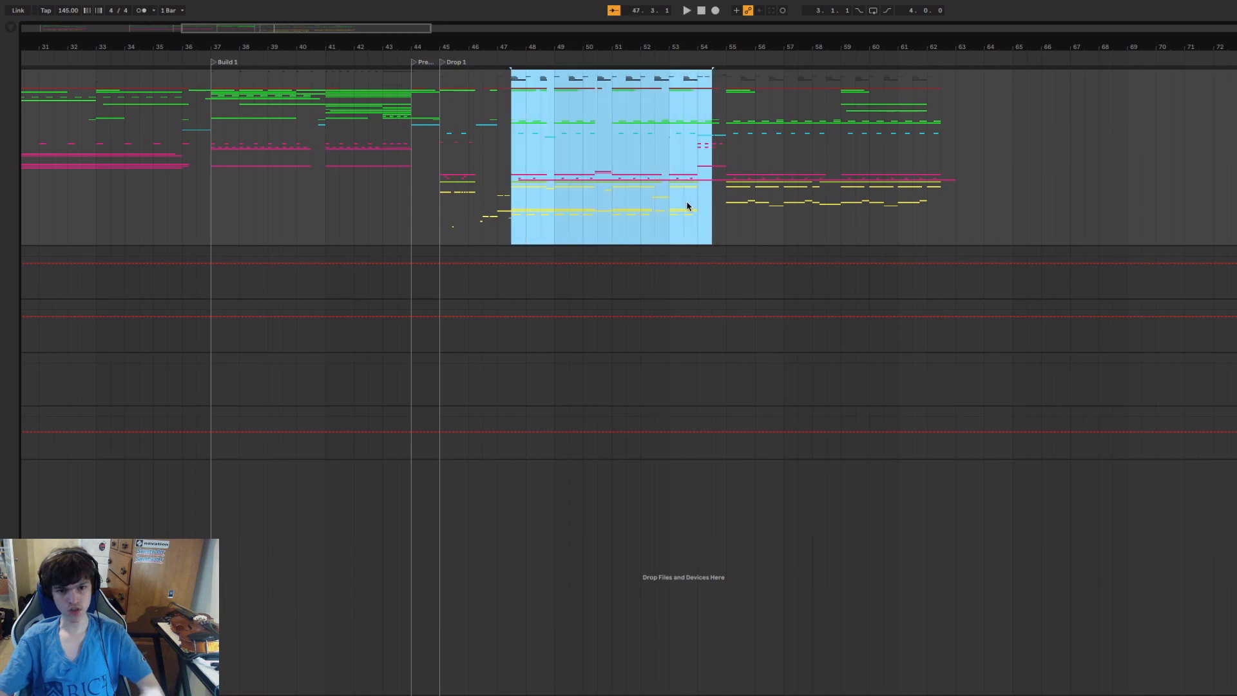
Place the insert point at 47.3 and play the first half of the drop.
click(685, 207)
click(567, 211)
click(514, 219)
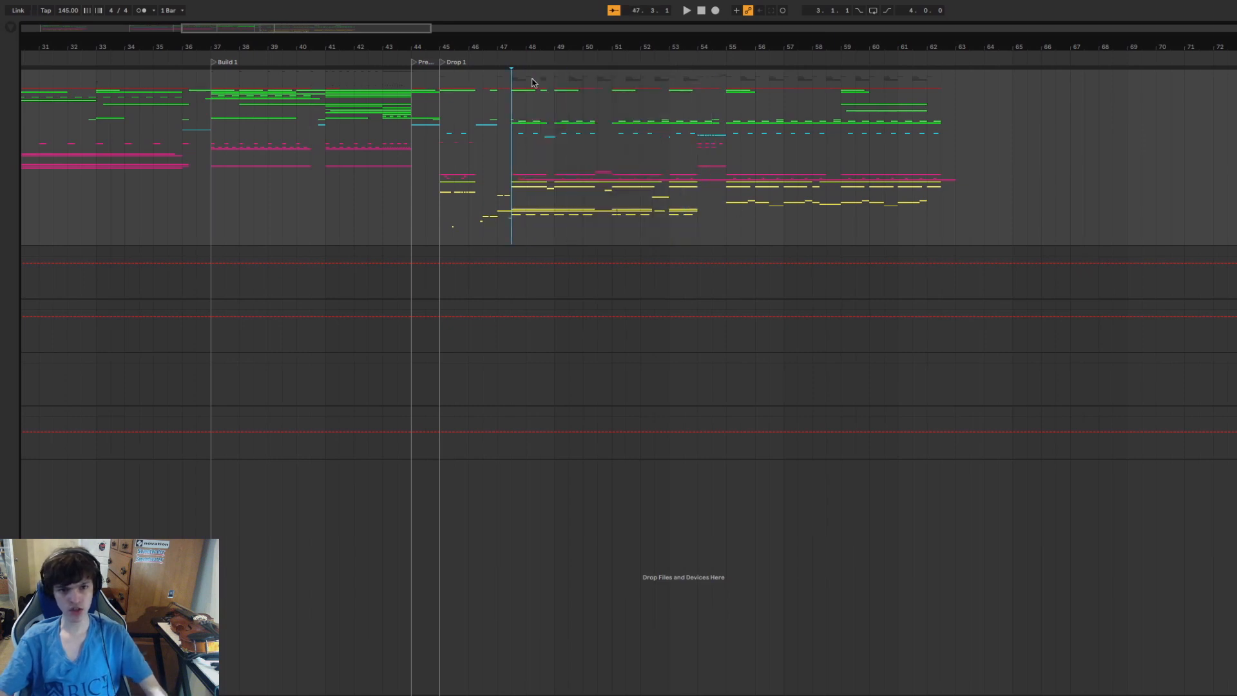
key(space)
drag(739, 49, 553, 73)
key(space)
Play the second half of the drop from bar 55 to compare its bass sounds with the first half.
click(762, 211)
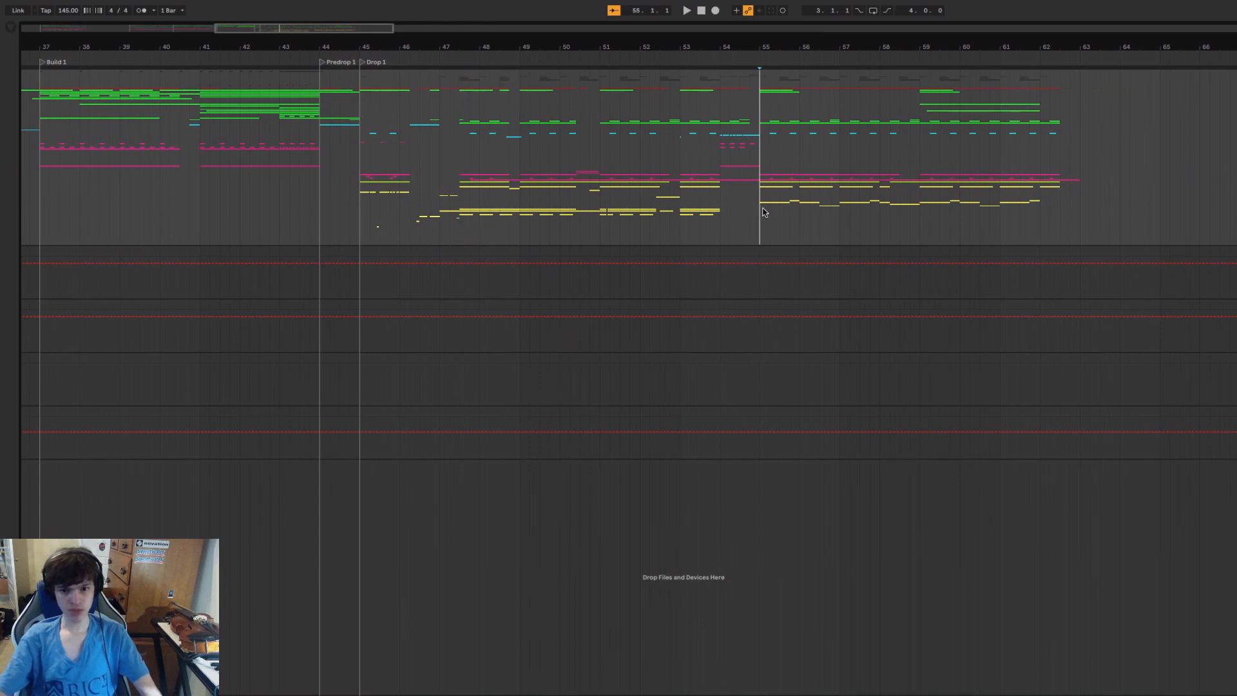
drag(794, 49, 635, 50)
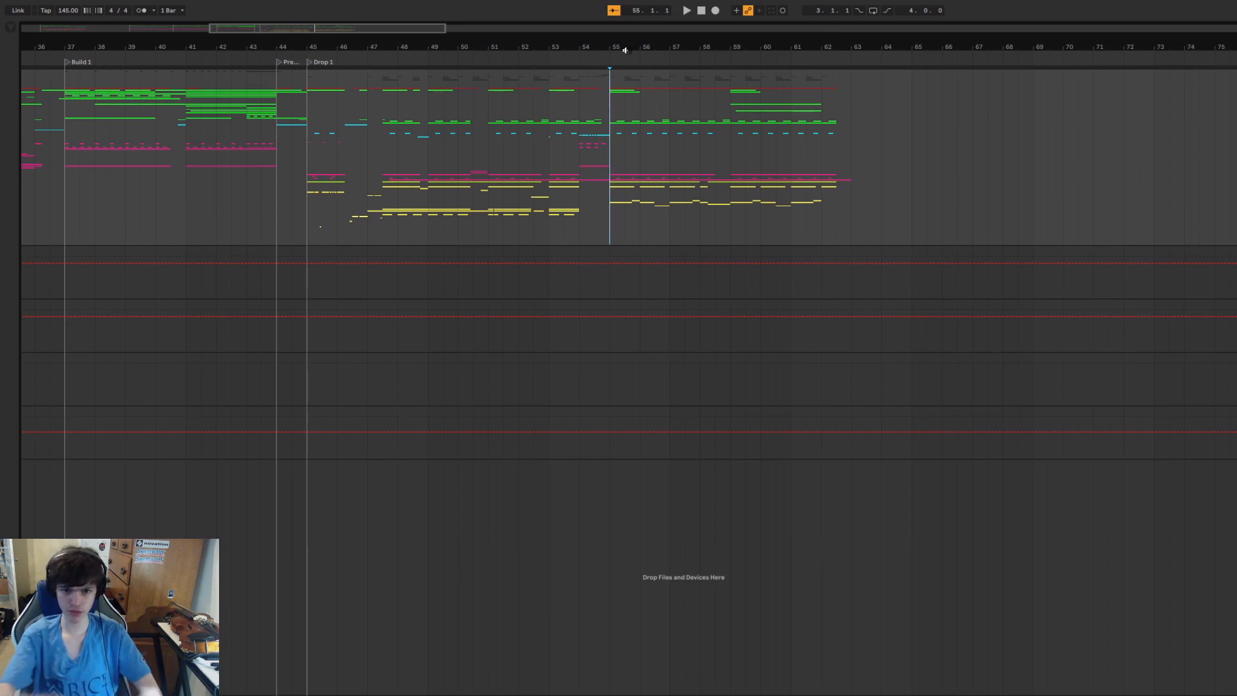
key(space)
mouse_move(698, 46)
mouse_down()
mouse_move(698, 106)
mouse_move(686, 108)
mouse_move(685, 58)
mouse_up()
key(space)
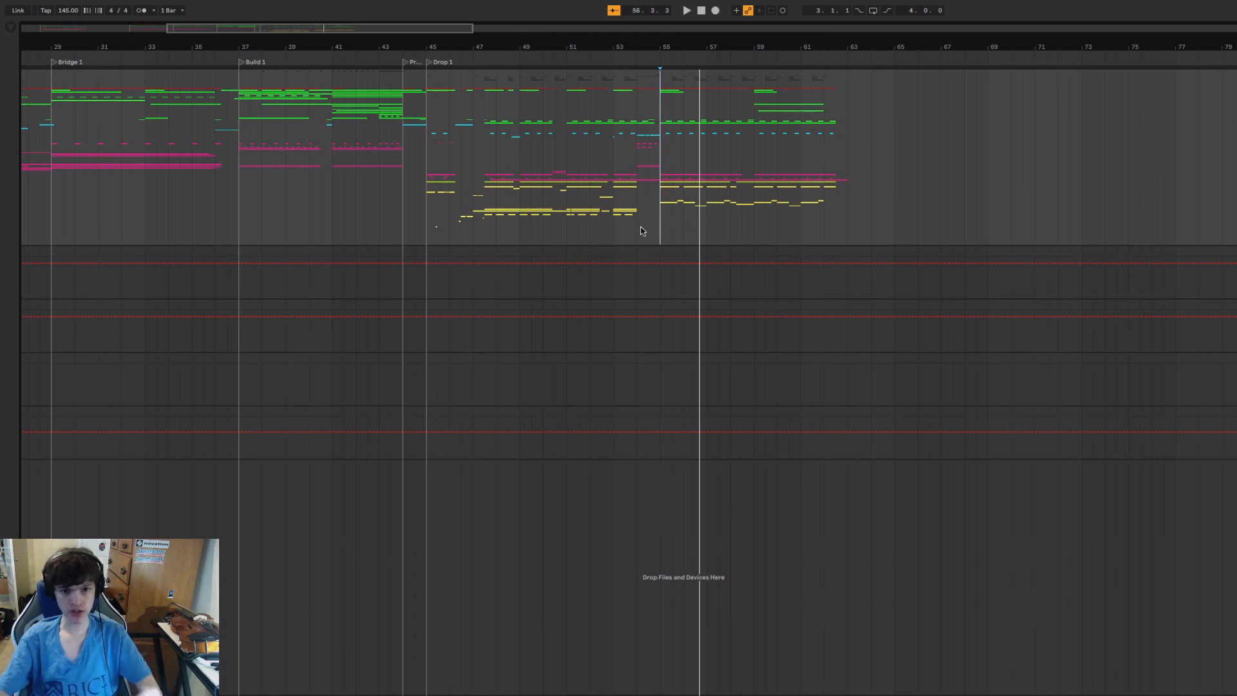
Set the insert point at bar 55 and bring the bass tracks of the drop's second half into view.
drag(494, 212, 534, 212)
click(534, 212)
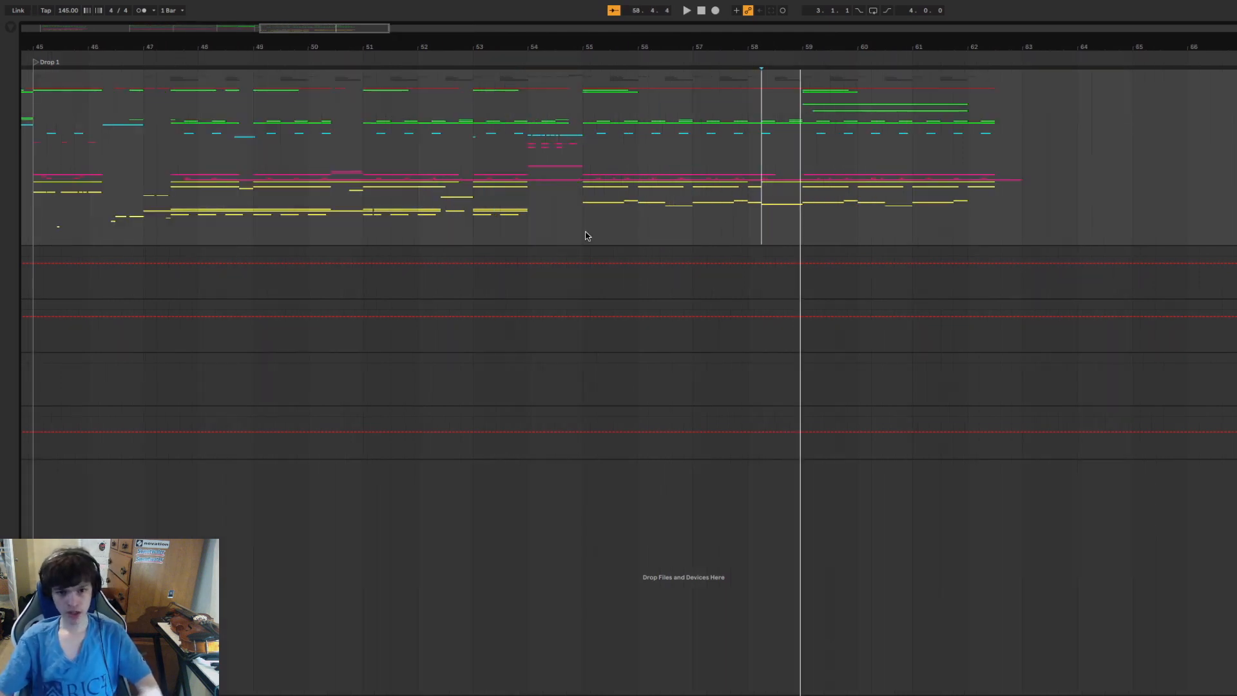
click(585, 235)
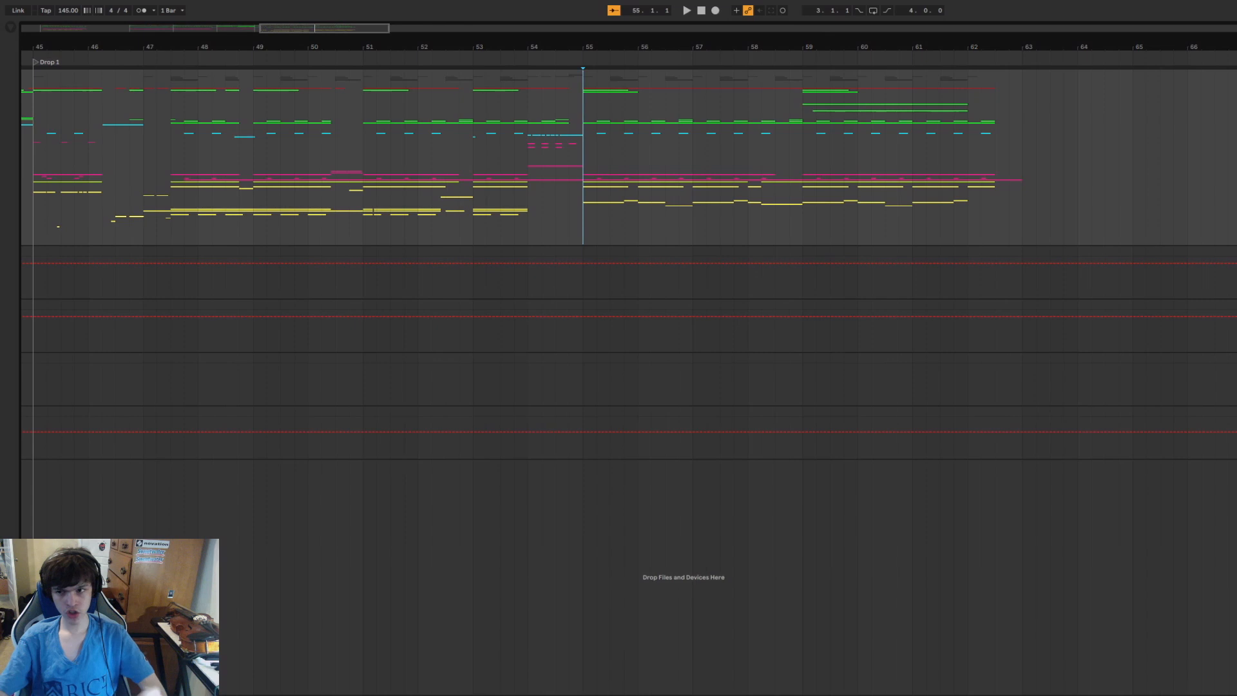
scroll(889, 423, down, 15)
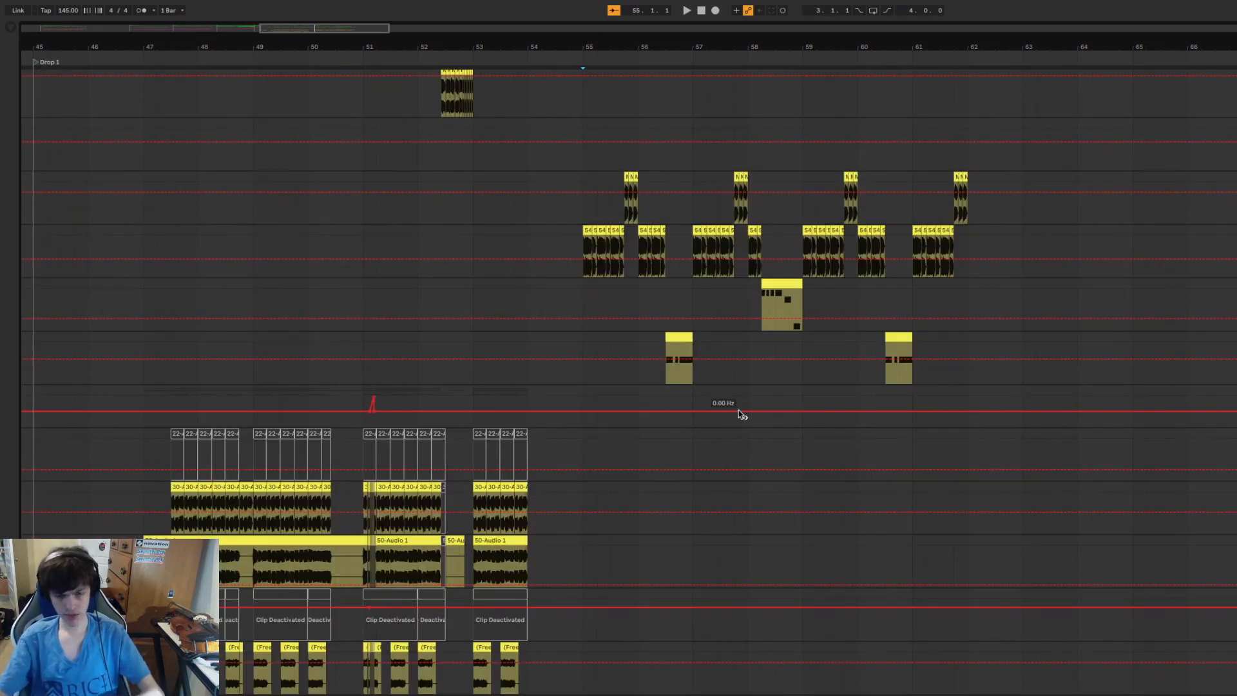
scroll(728, 410, down, 5)
scroll(674, 414, up, 5)
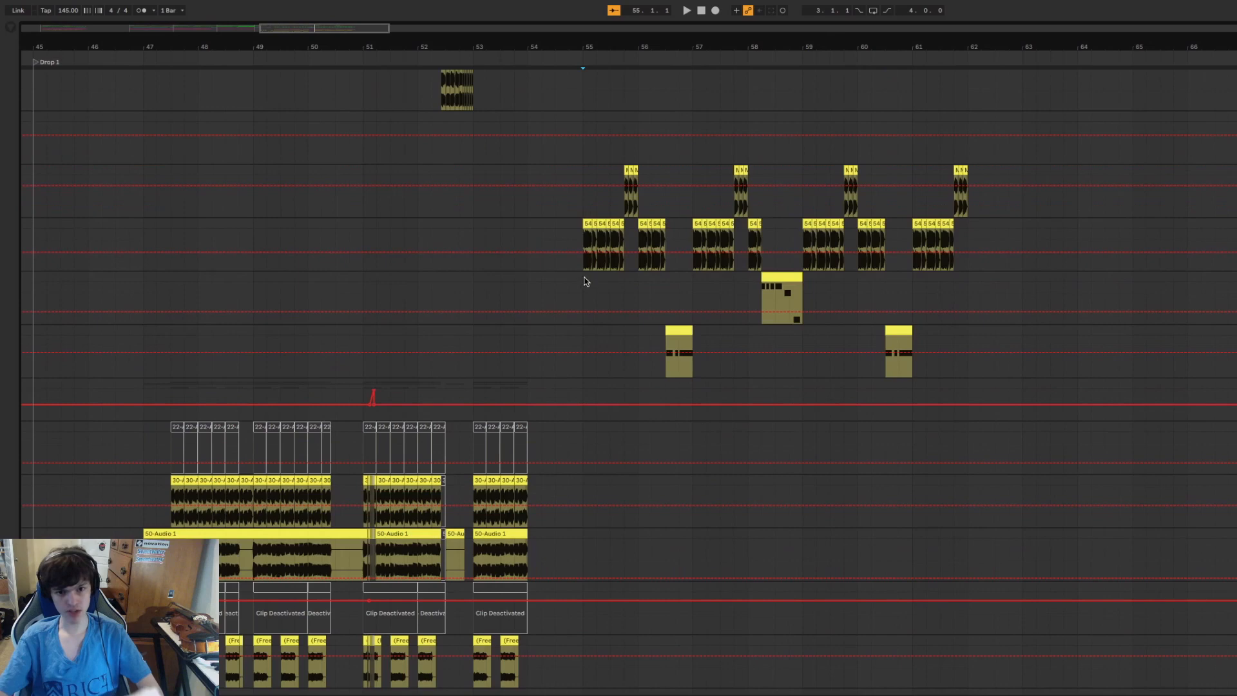
Play the second half's bass clips in short phrases starting from bars 55, 56 and 57.
click(579, 236)
scroll(657, 278, up, 1)
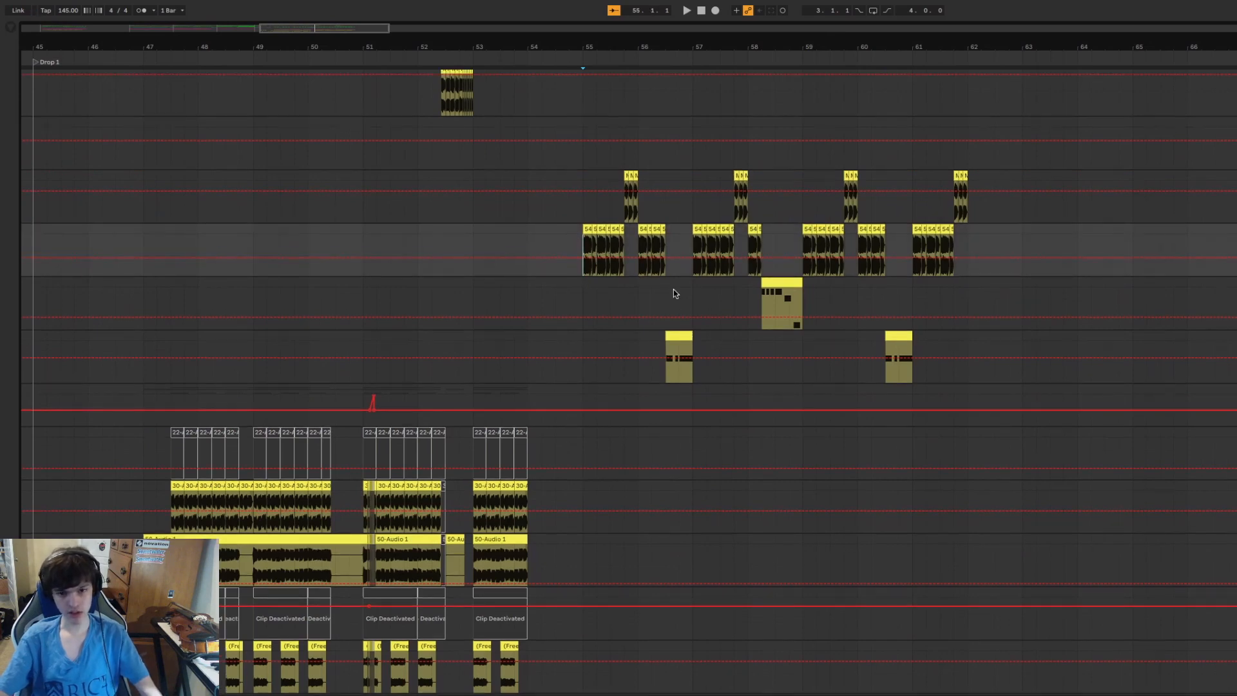
scroll(632, 258, up, 1)
key(space)
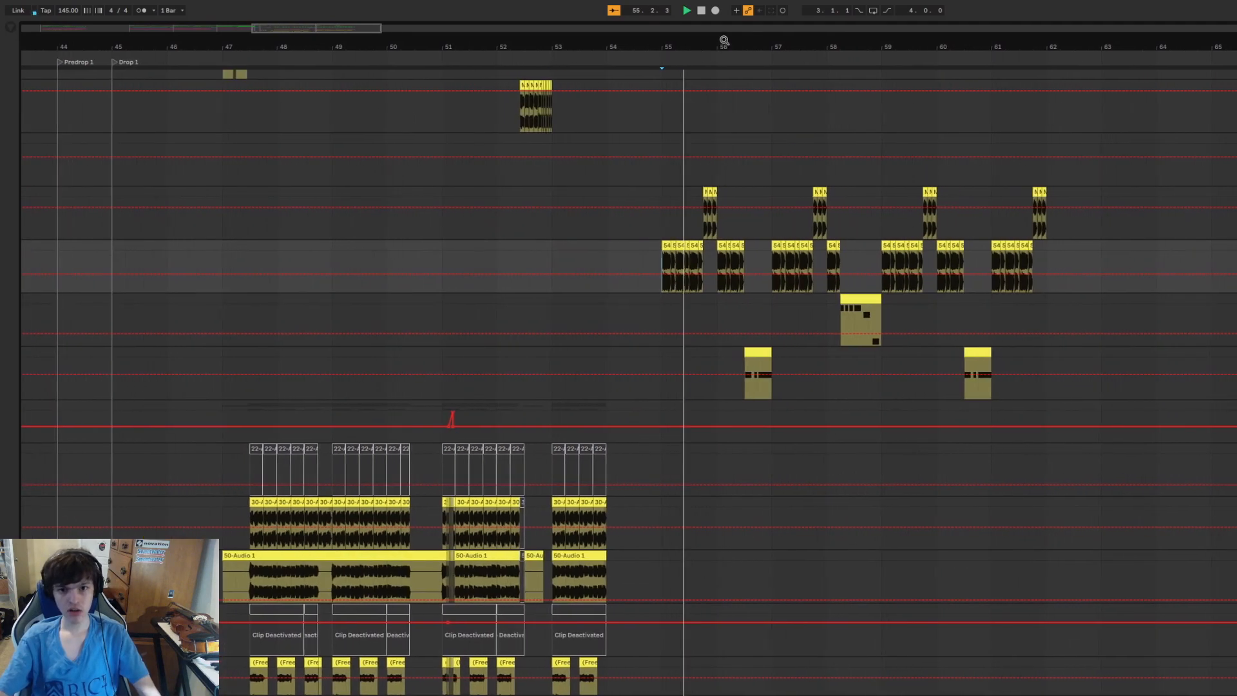
drag(723, 44, 724, 60)
click(702, 261)
key(space)
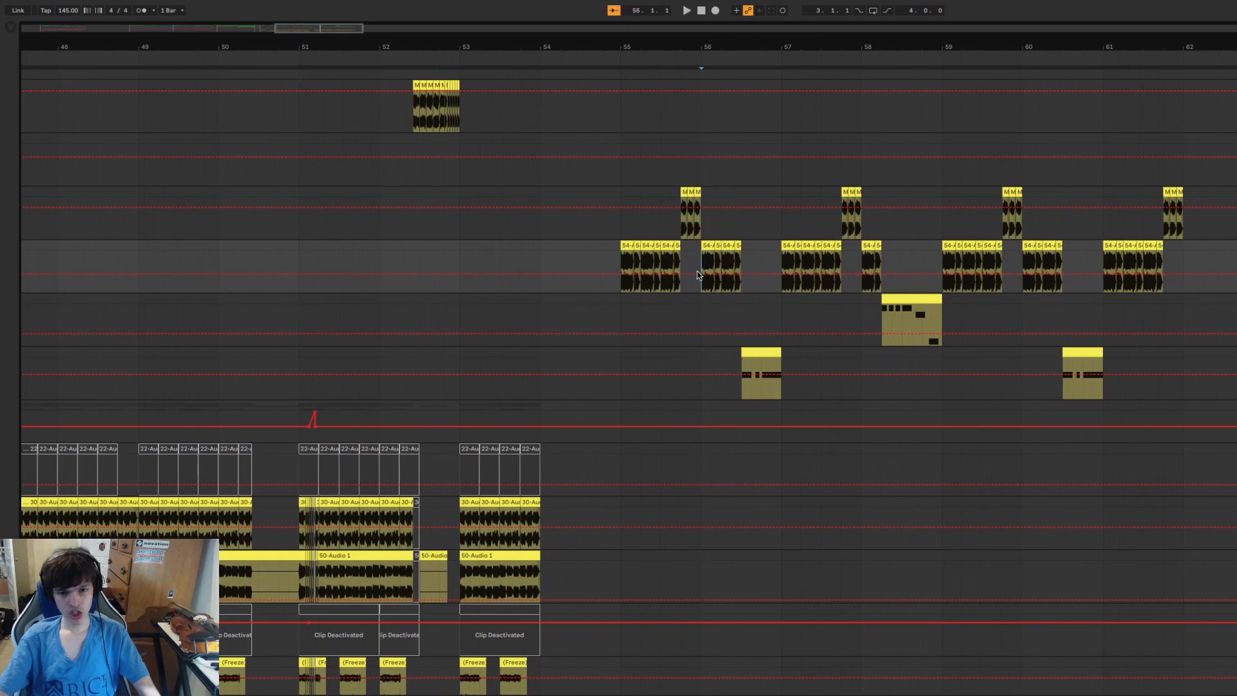
key(space)
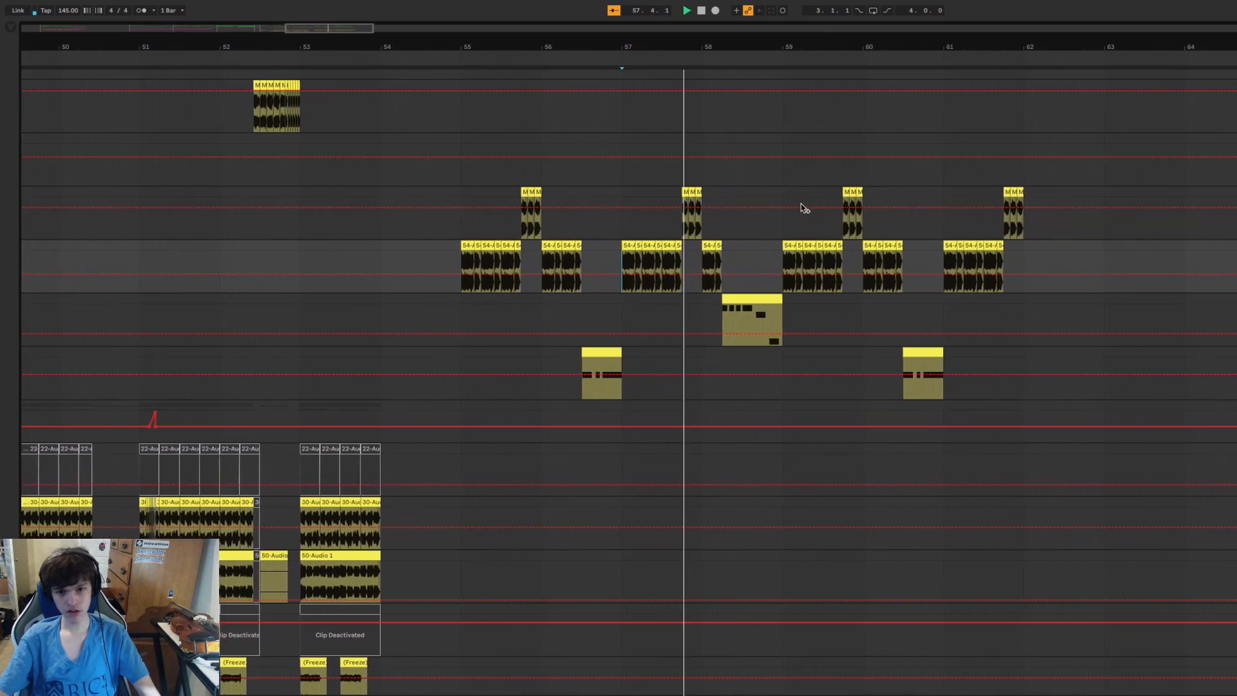
Play the bass phrase and its fill from bar 58, then return the insert point to bar 55.
click(690, 260)
key(space)
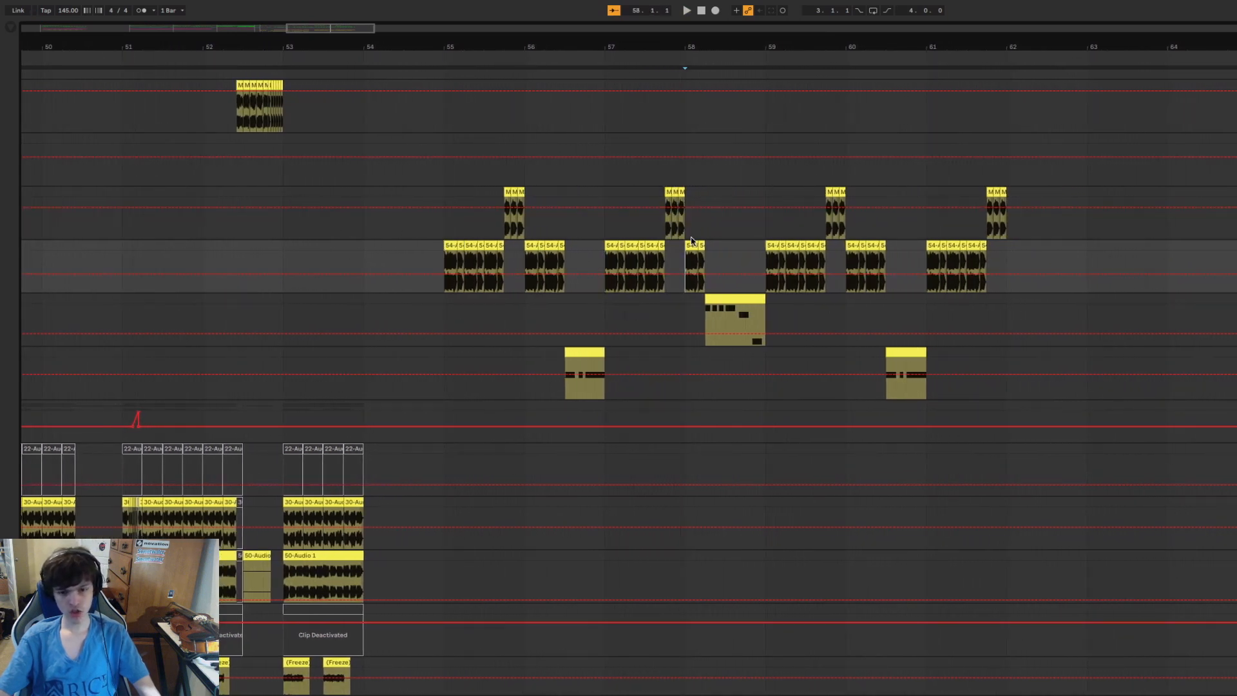
key(space)
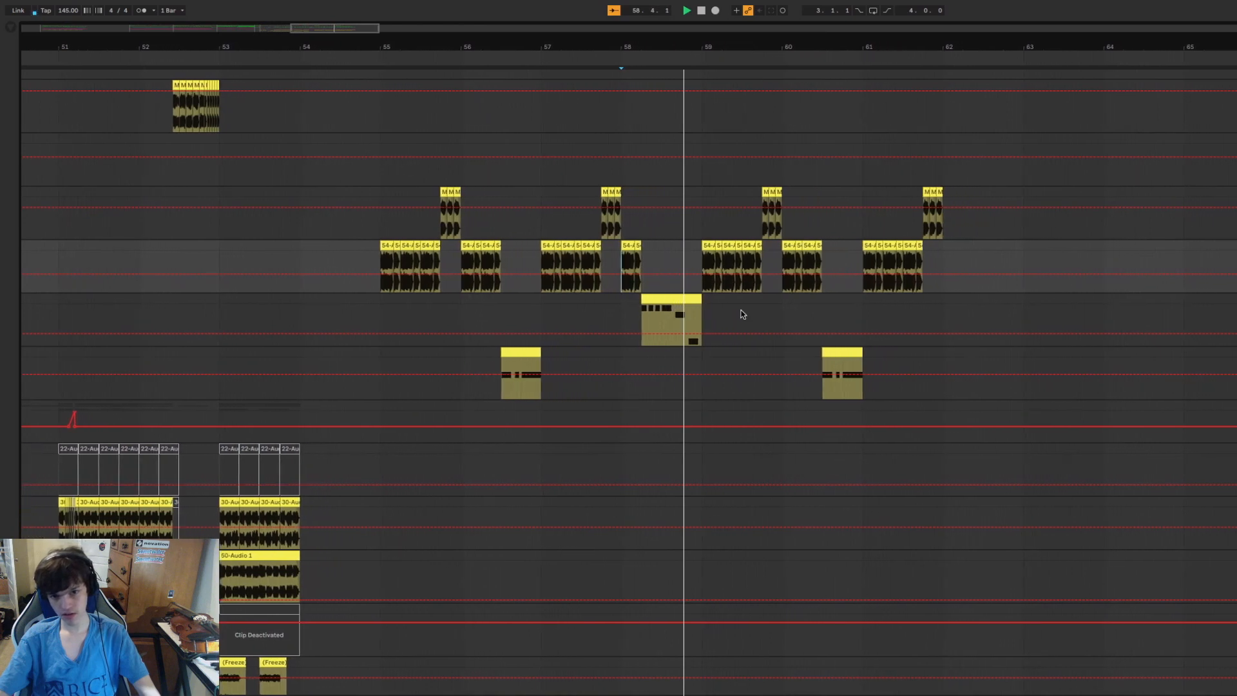
key(space)
key(space)
drag(548, 43, 647, 42)
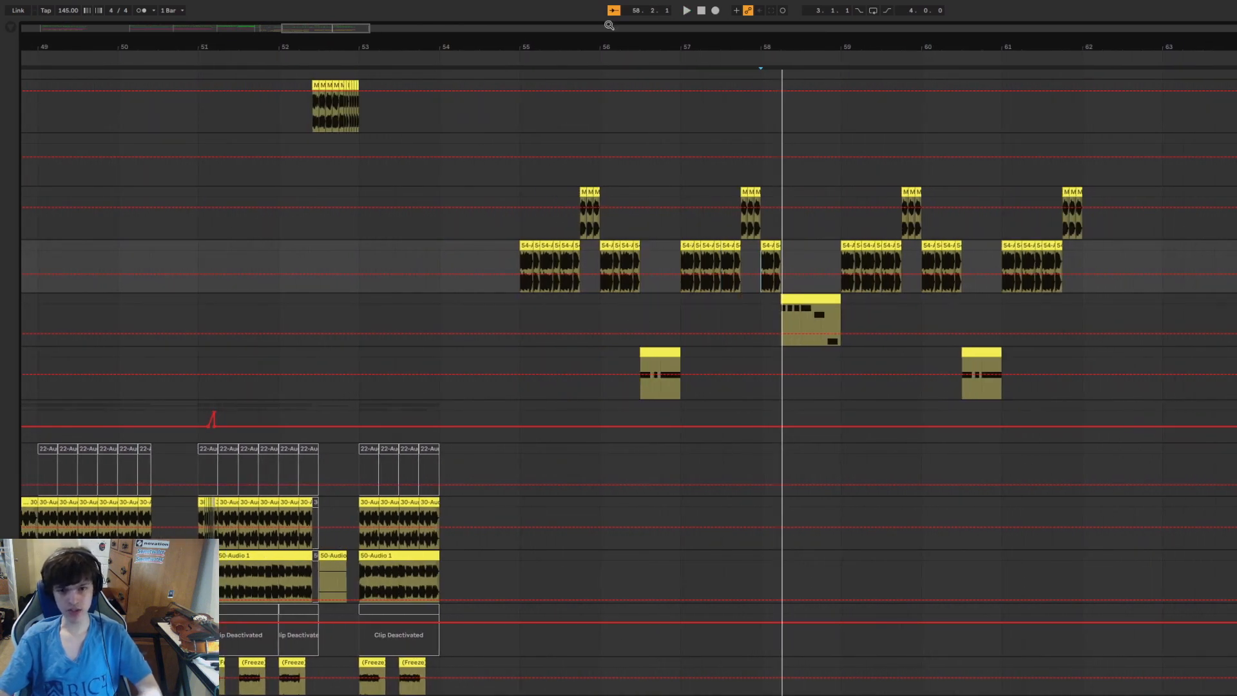
drag(619, 42, 801, 6)
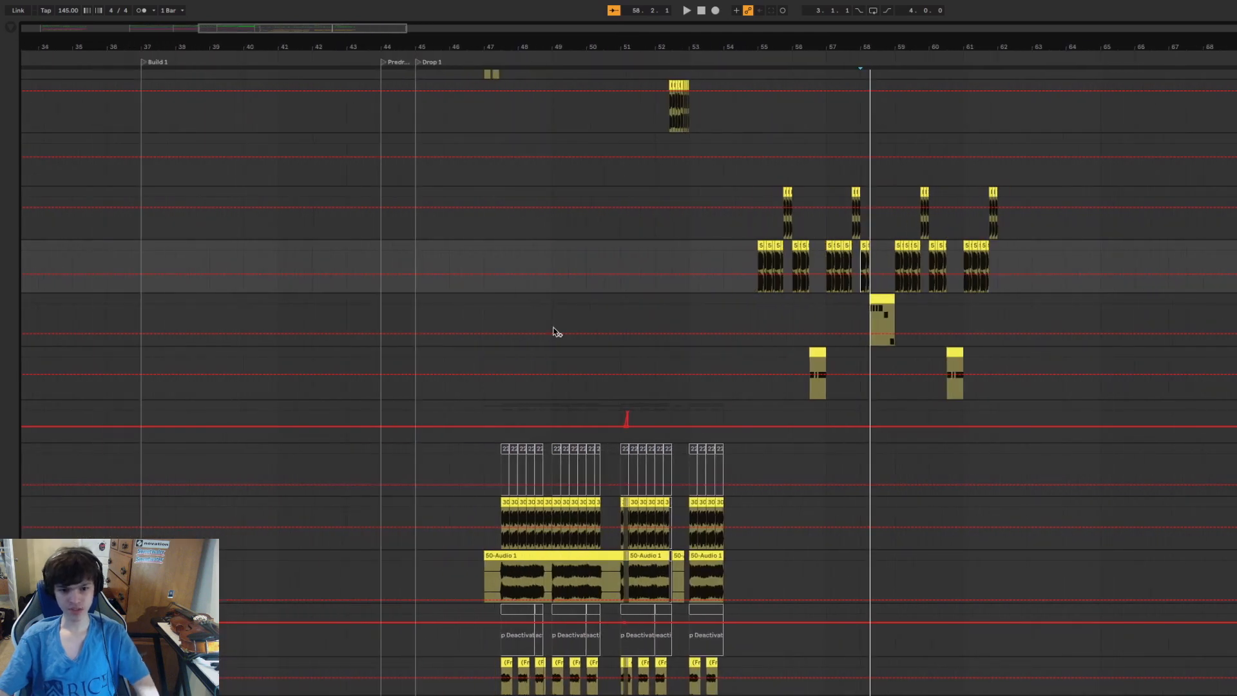
click(761, 259)
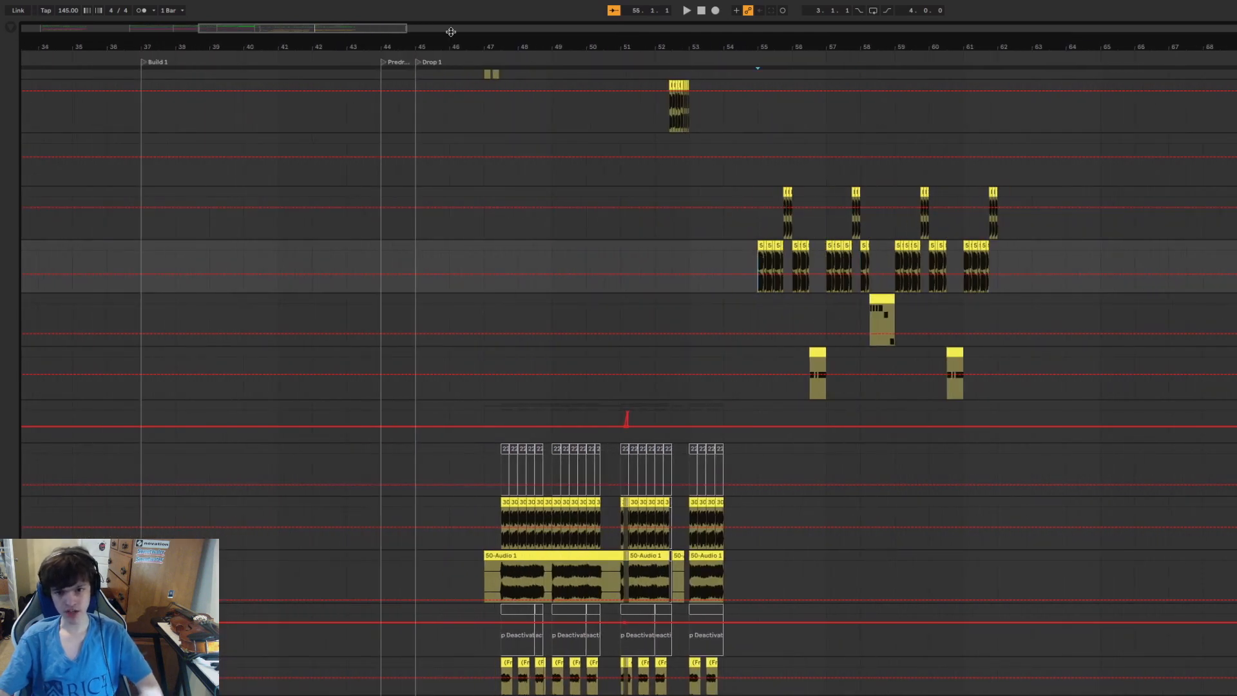
Examine the effects, vocal, synth and drum tracks across the midsection, bridge, build and drop.
scroll(758, 354, up, 15)
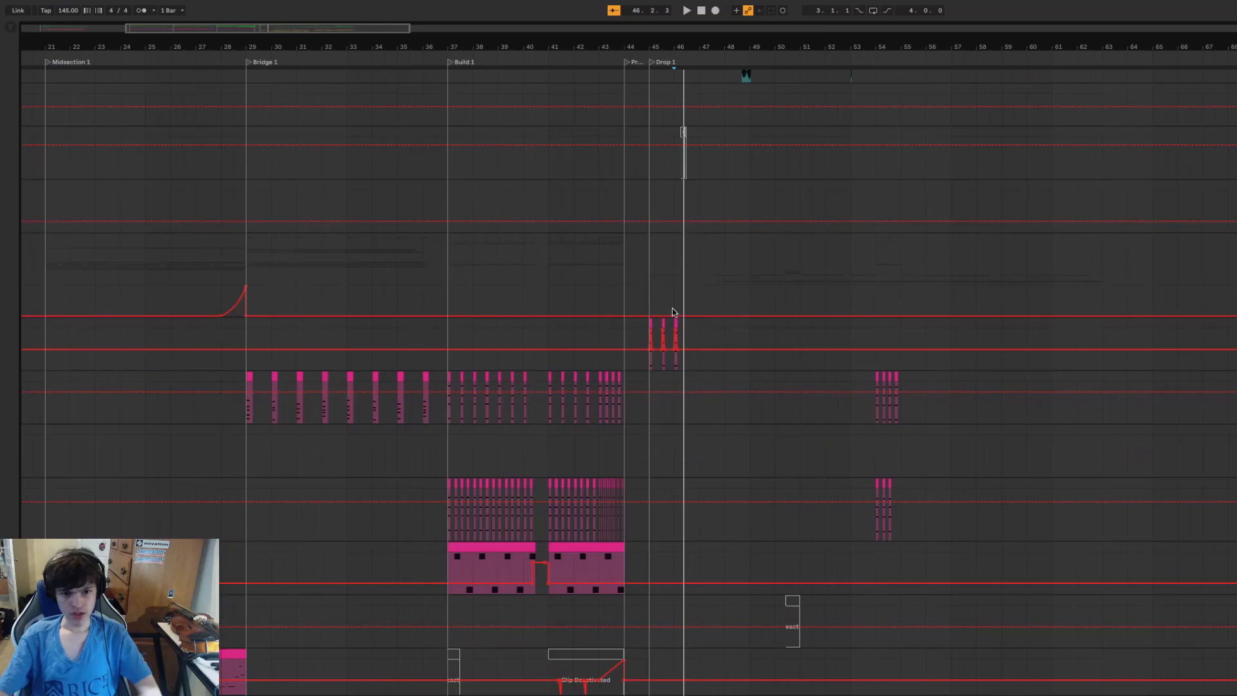
scroll(652, 307, up, 20)
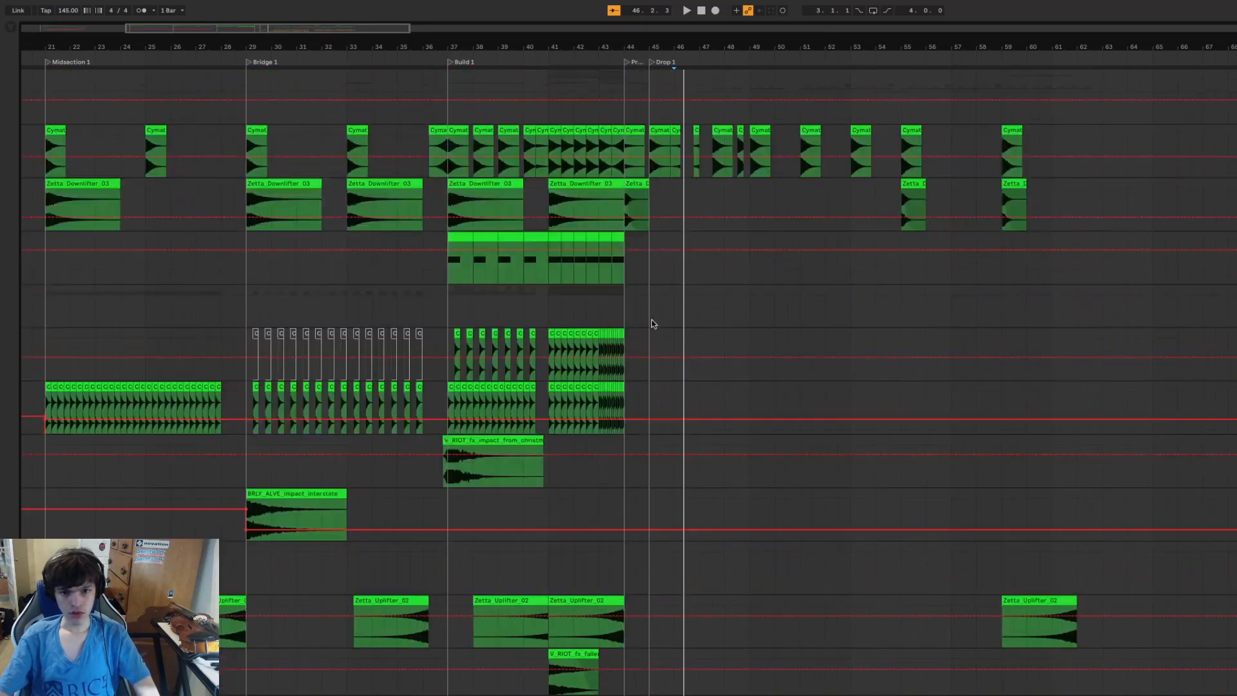
scroll(651, 320, down, 2)
drag(651, 45, 521, 65)
scroll(707, 518, down, 20)
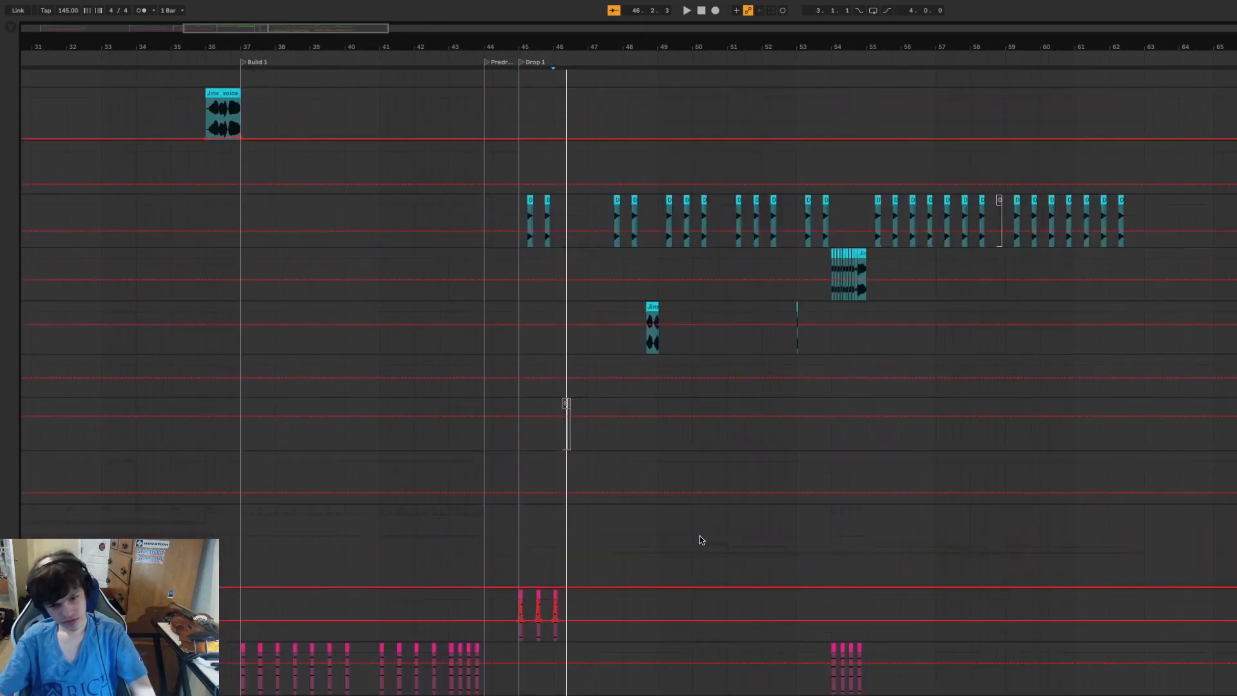
scroll(697, 548, down, 10)
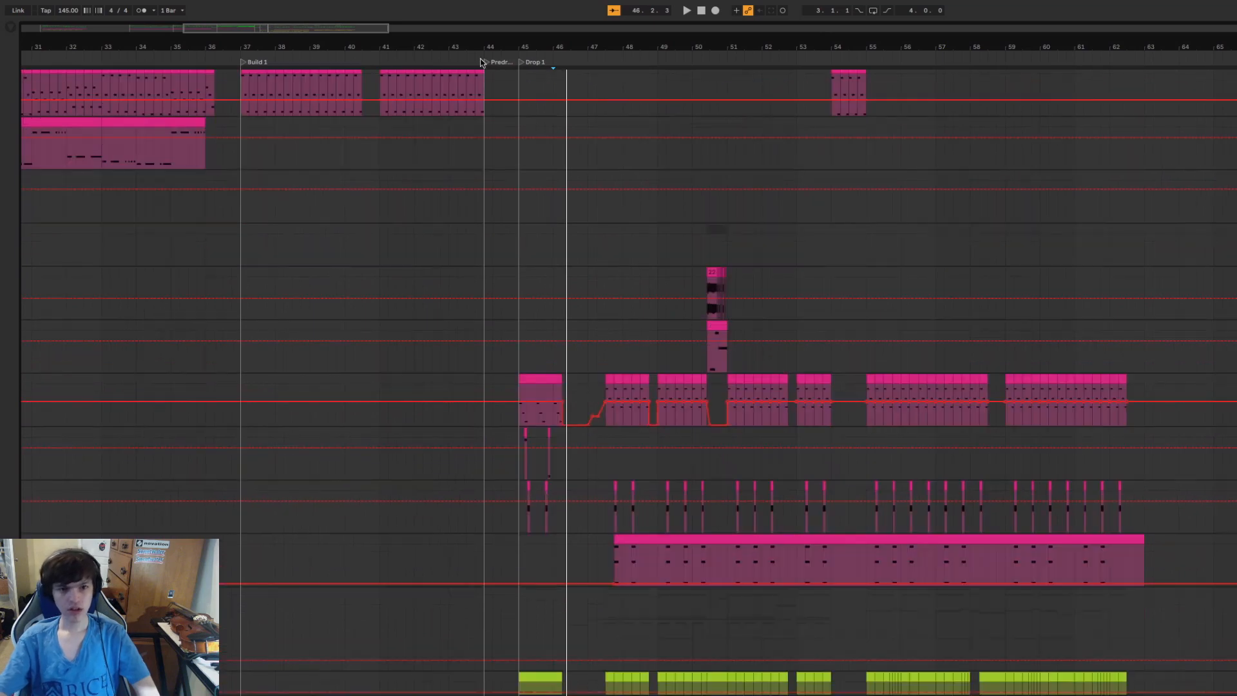
drag(507, 50, 926, 53)
scroll(736, 342, up, 10)
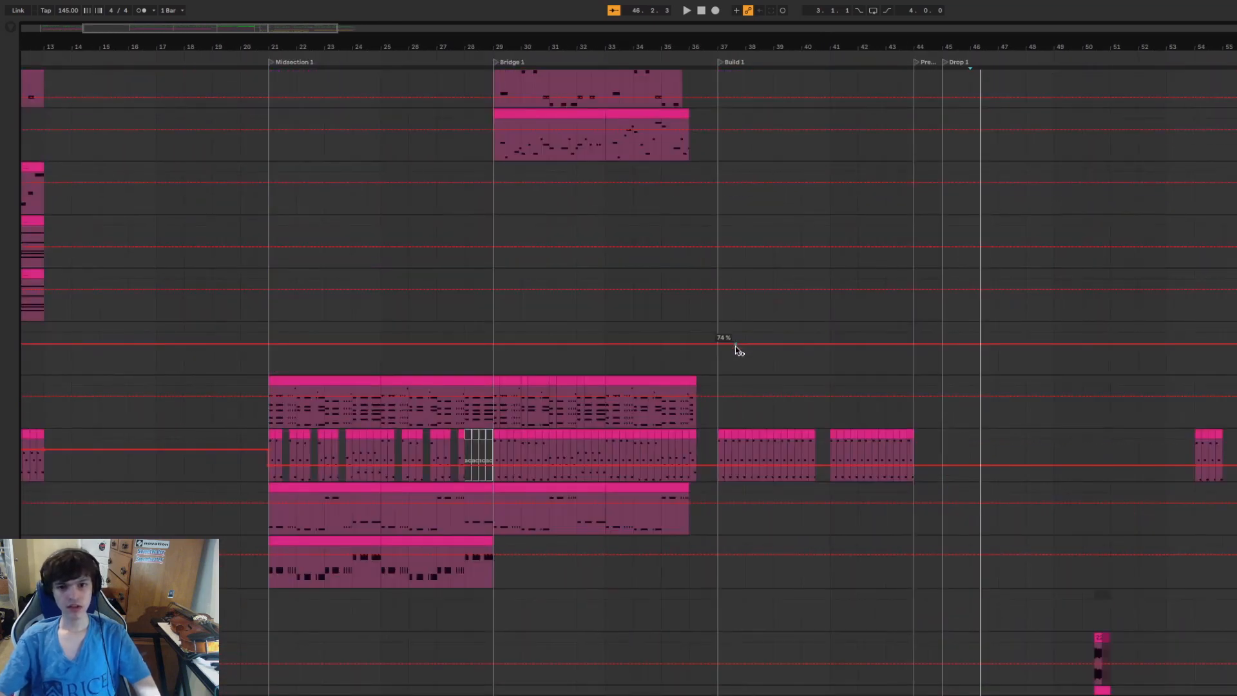
scroll(745, 355, up, 20)
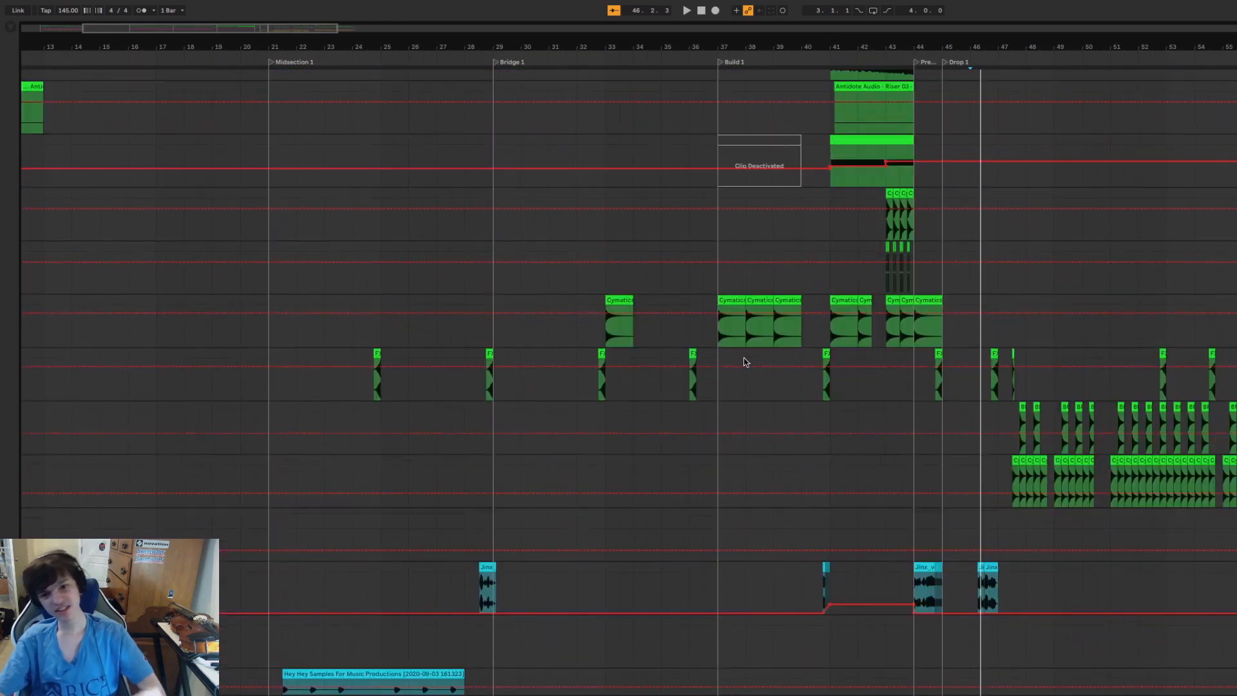
scroll(745, 362, up, 20)
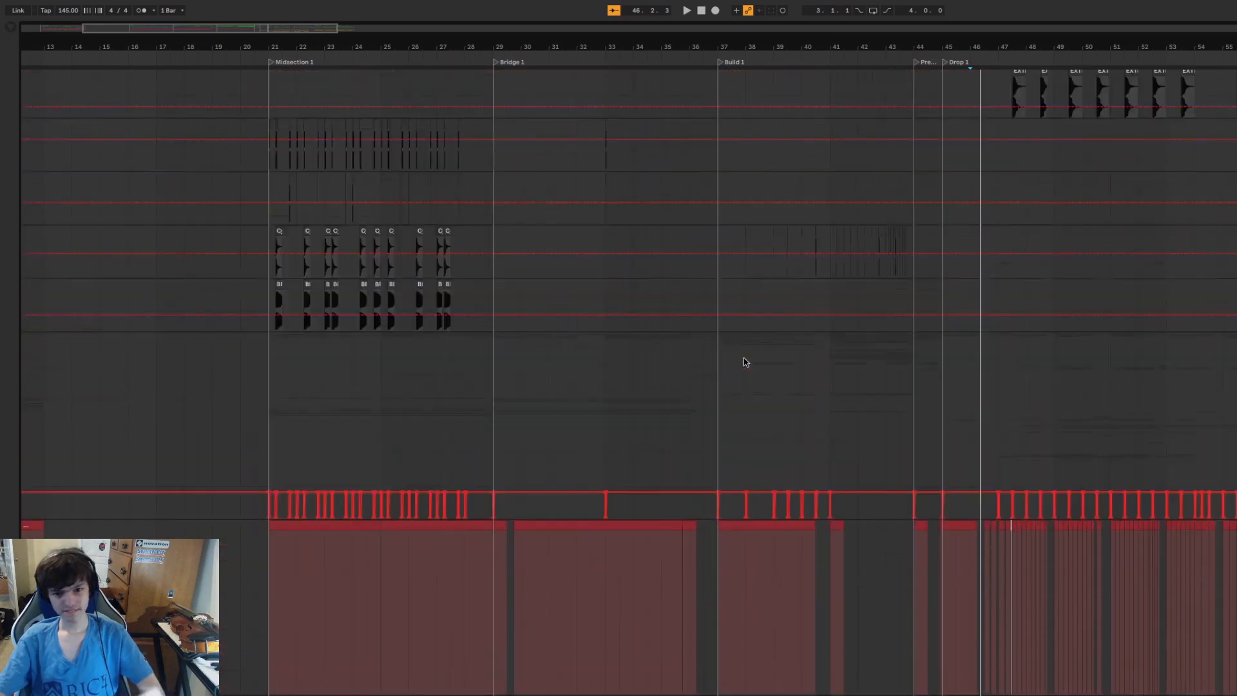
Place the insert point at bar 37 and examine how the effects tracks are layered through Build 1.
scroll(738, 386, down, 12)
click(721, 397)
scroll(722, 399, down, 6)
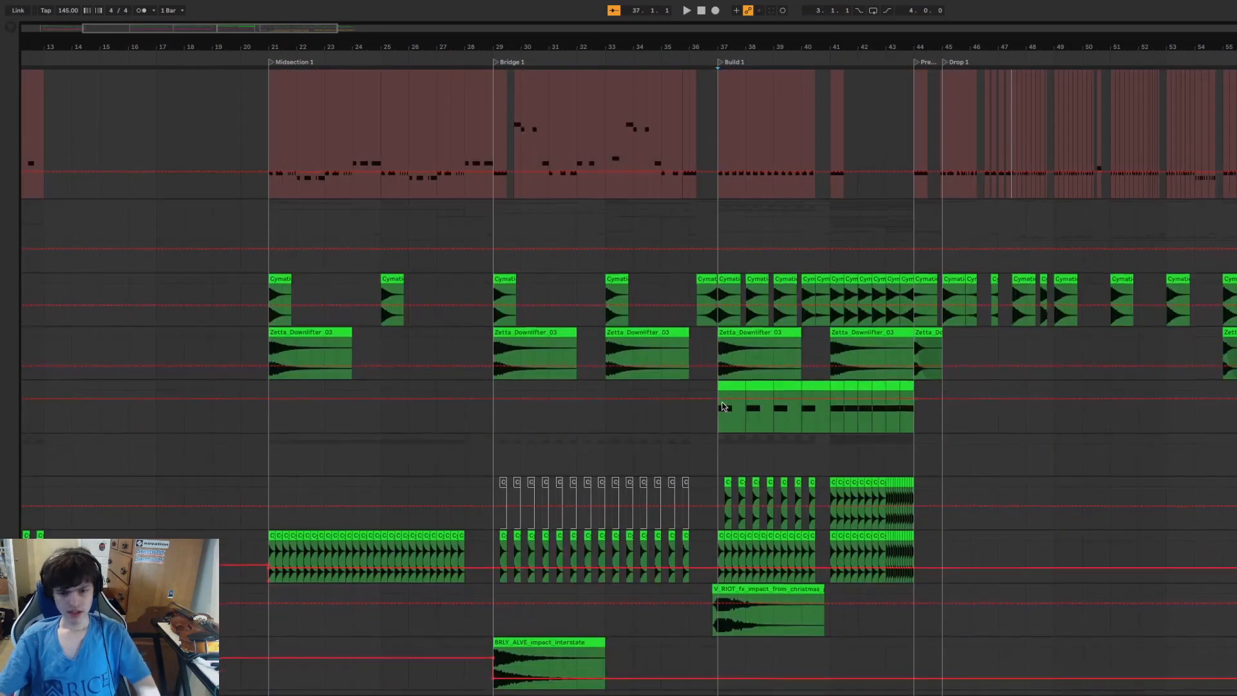
scroll(721, 404, down, 3)
scroll(717, 299, up, 8)
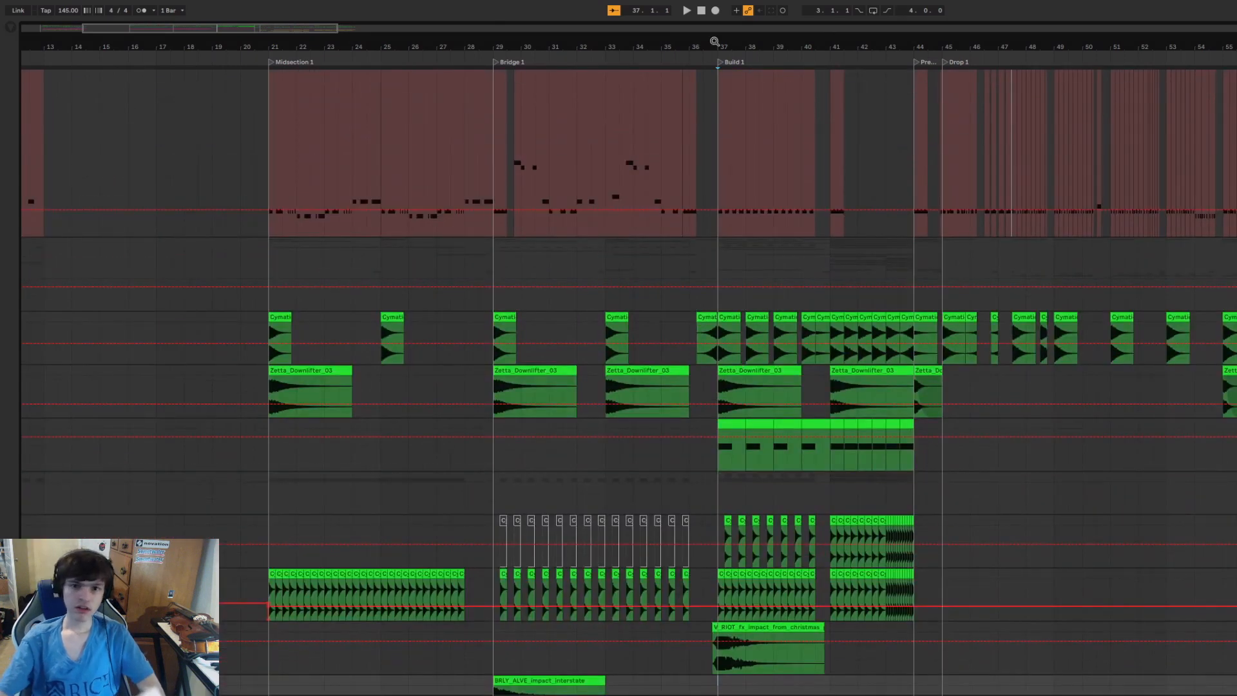
drag(715, 41, 631, 51)
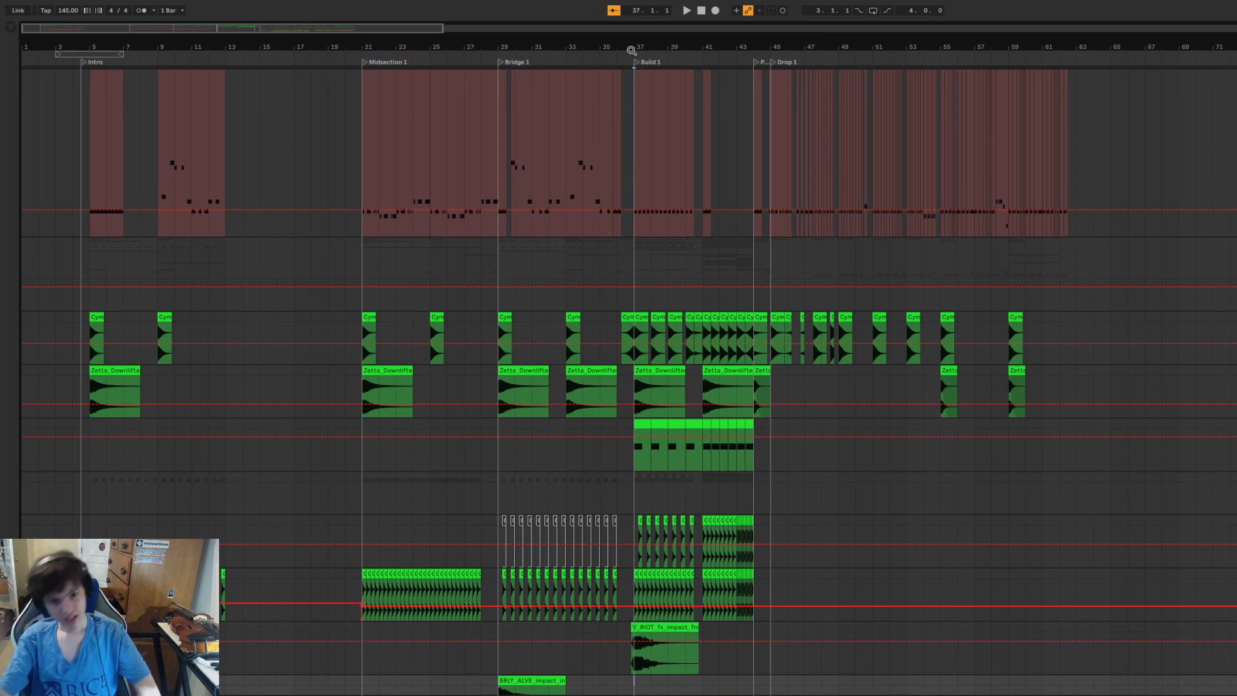
Examine the crash, downlifter, impact and riser placement from the intro on, with the insert point at Midsection 1.
scroll(580, 257, up, 4)
scroll(564, 209, down, 6)
drag(549, 47, 549, 62)
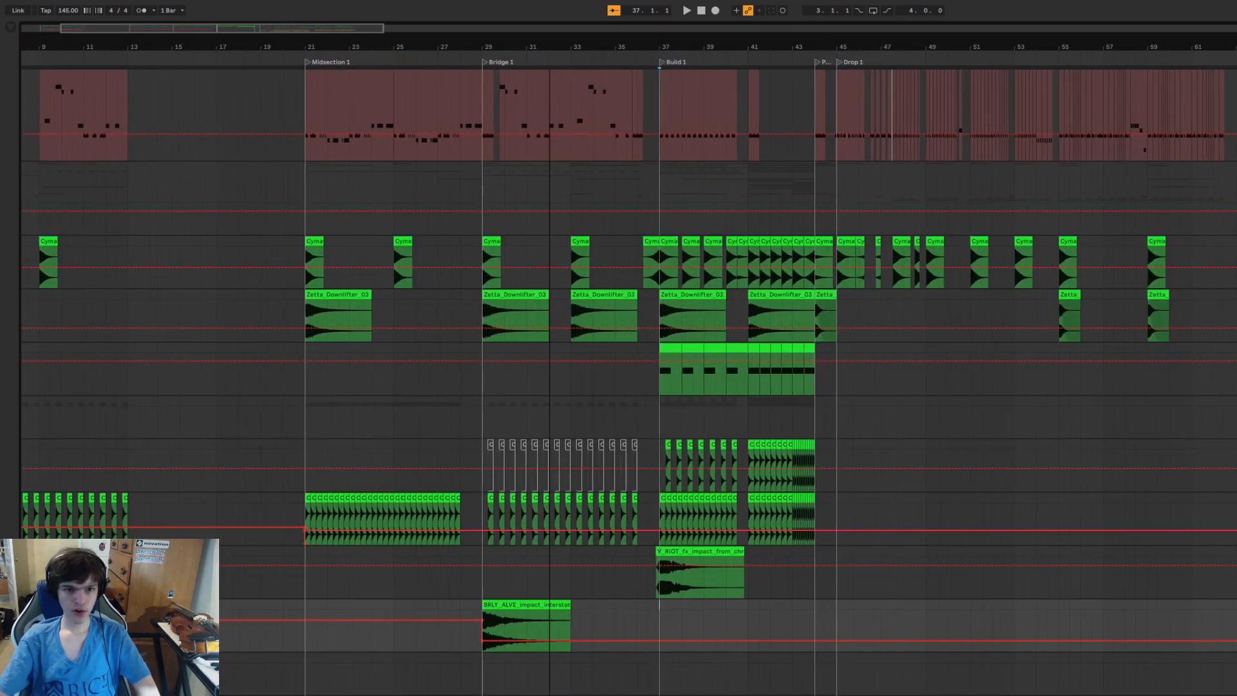
scroll(752, 303, left, 5)
scroll(107, 333, down, 3)
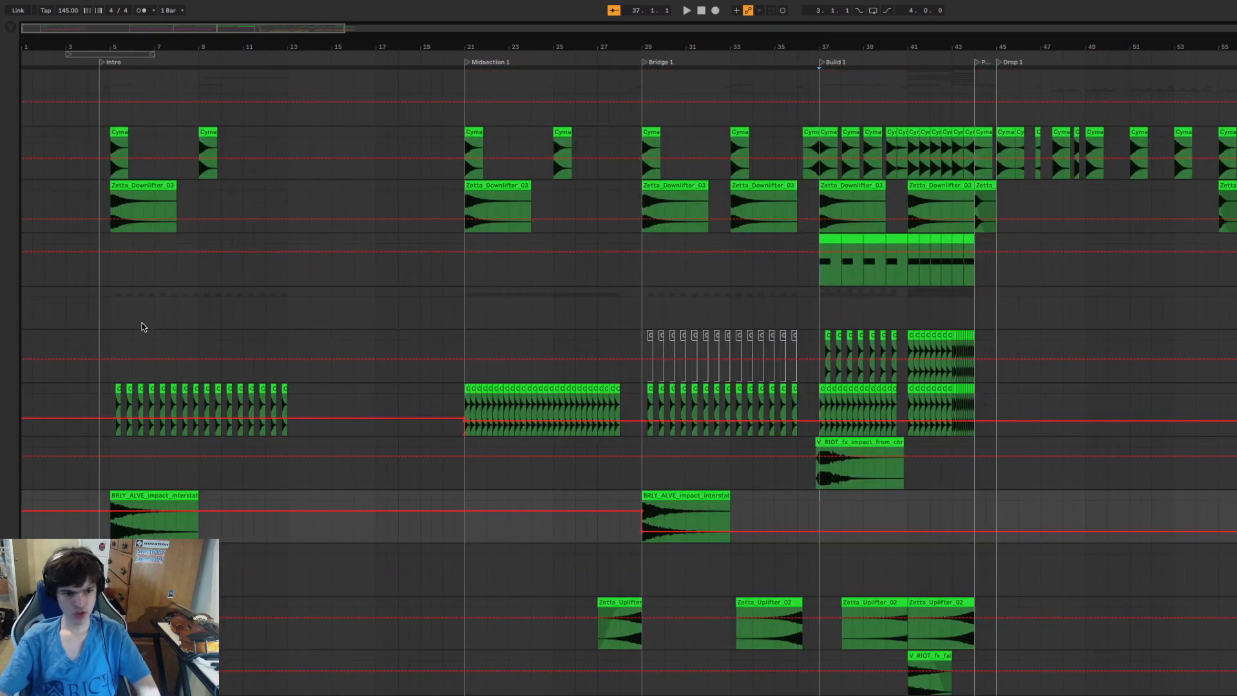
click(461, 312)
scroll(556, 386, down, 10)
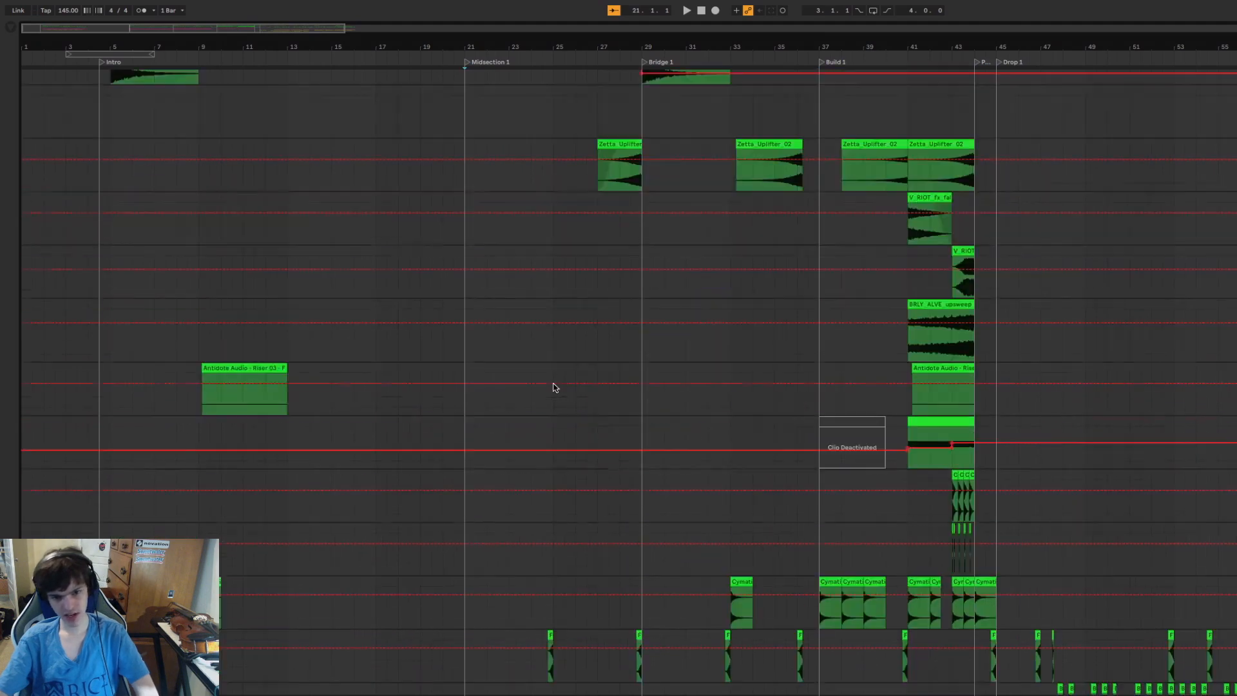
scroll(559, 395, down, 15)
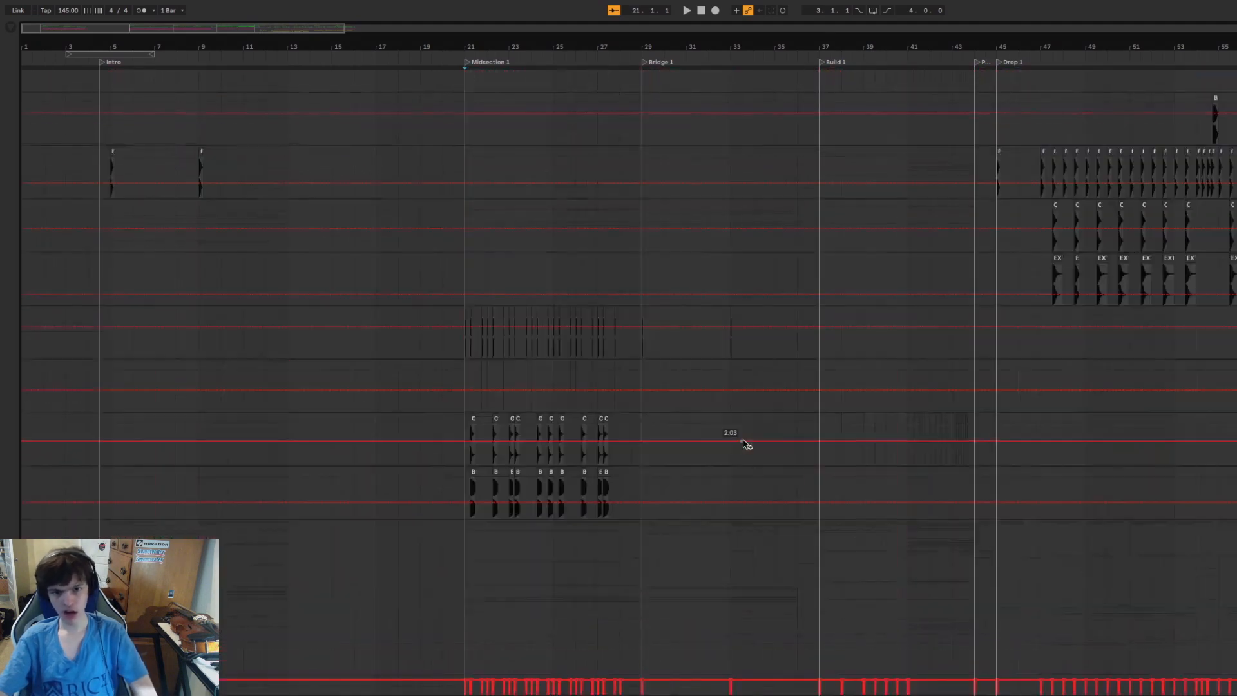
Place the insert point at bar 29 and examine the drum, vocal and synth tracks around Bridge 1.
click(638, 356)
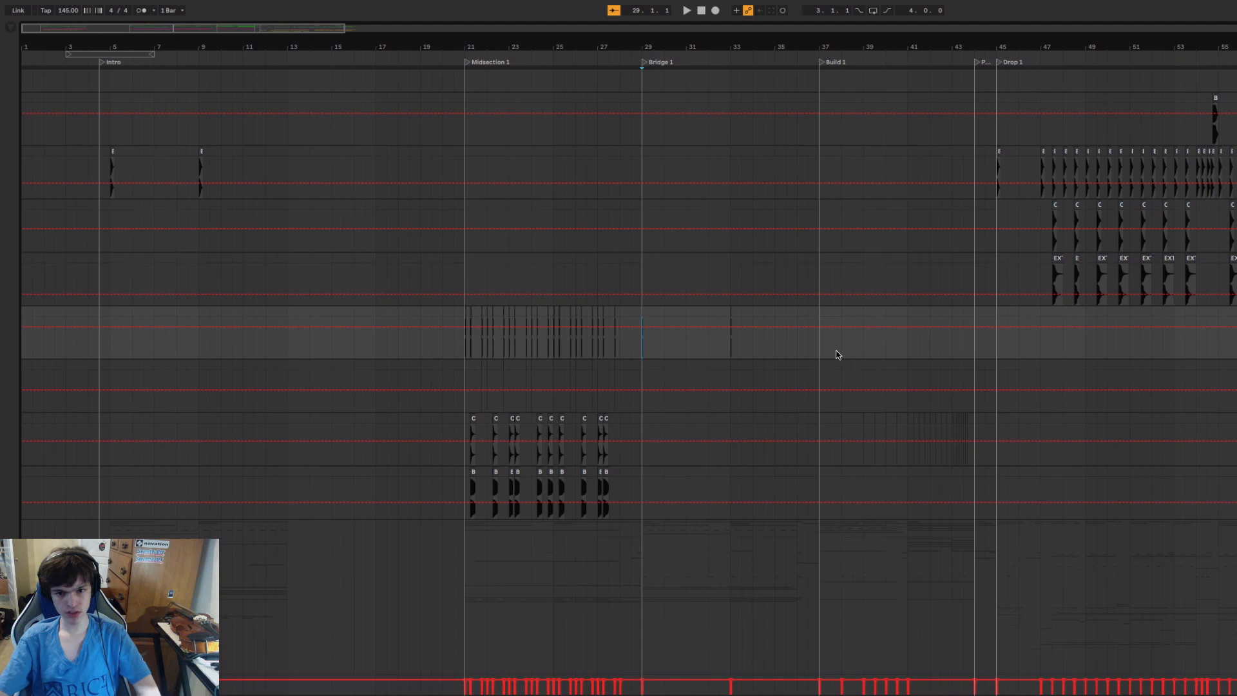
scroll(820, 413, down, 20)
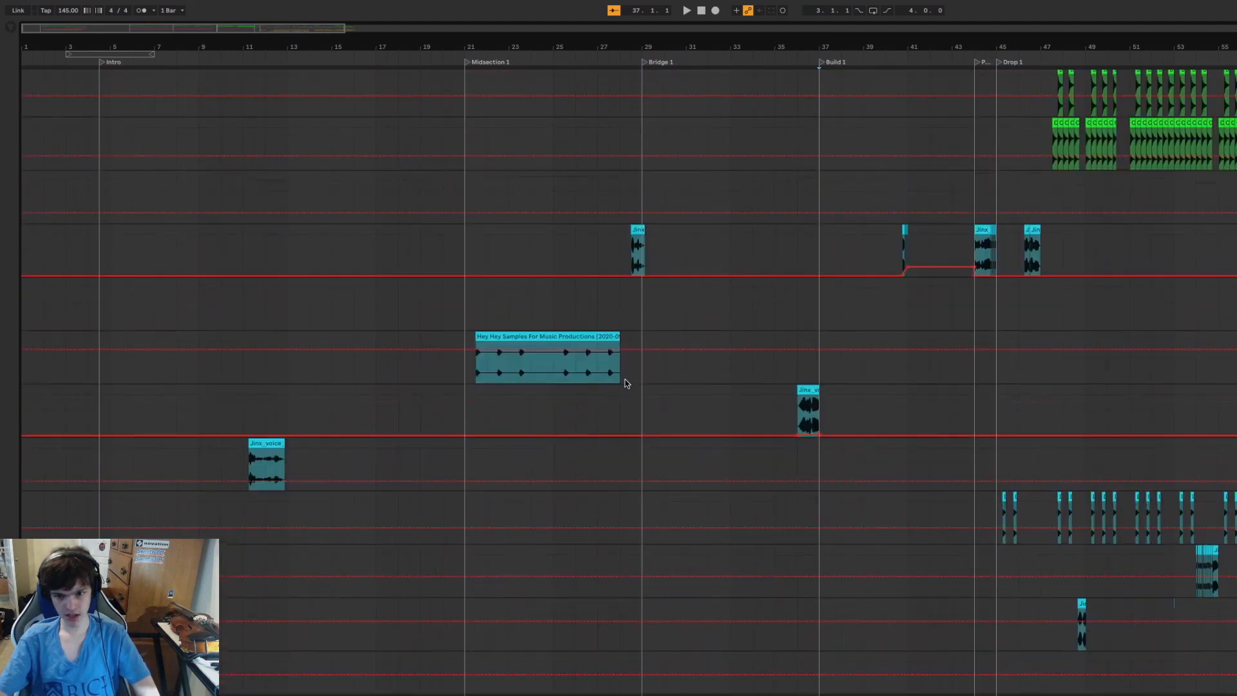
scroll(721, 493, down, 10)
drag(678, 51, 680, 71)
click(630, 259)
scroll(716, 314, up, 6)
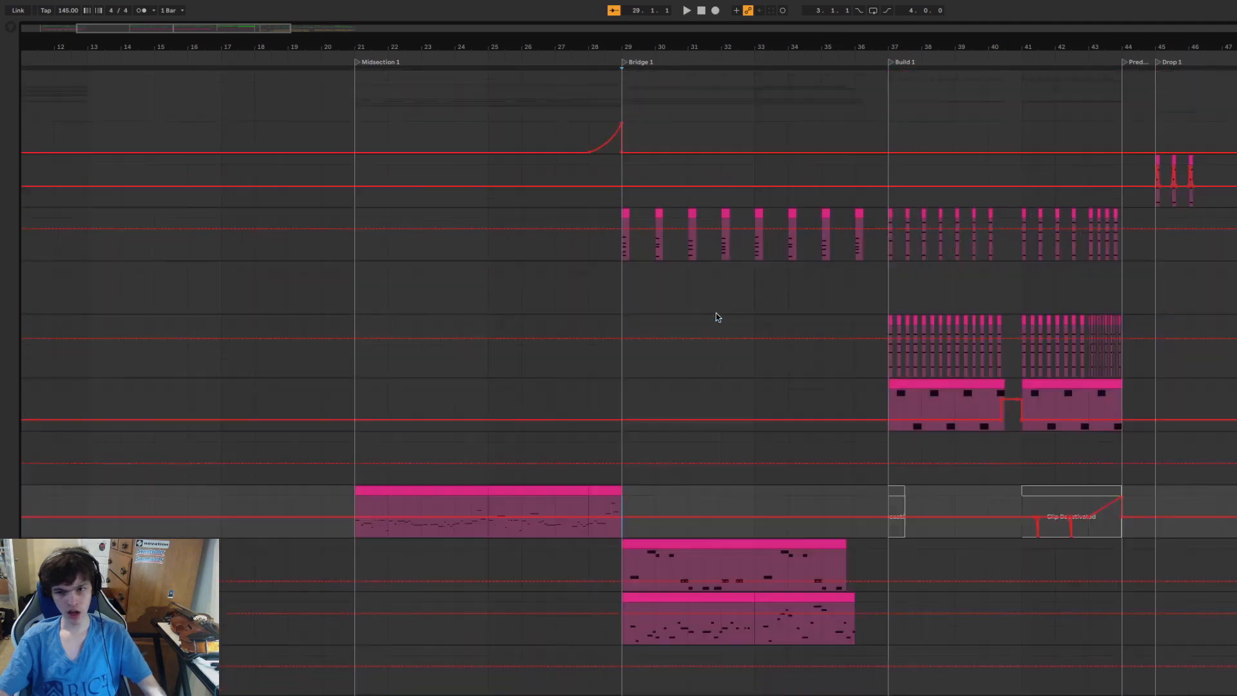
Return to the group overview and play Midsection 1 from bar 21.
scroll(717, 313, up, 15)
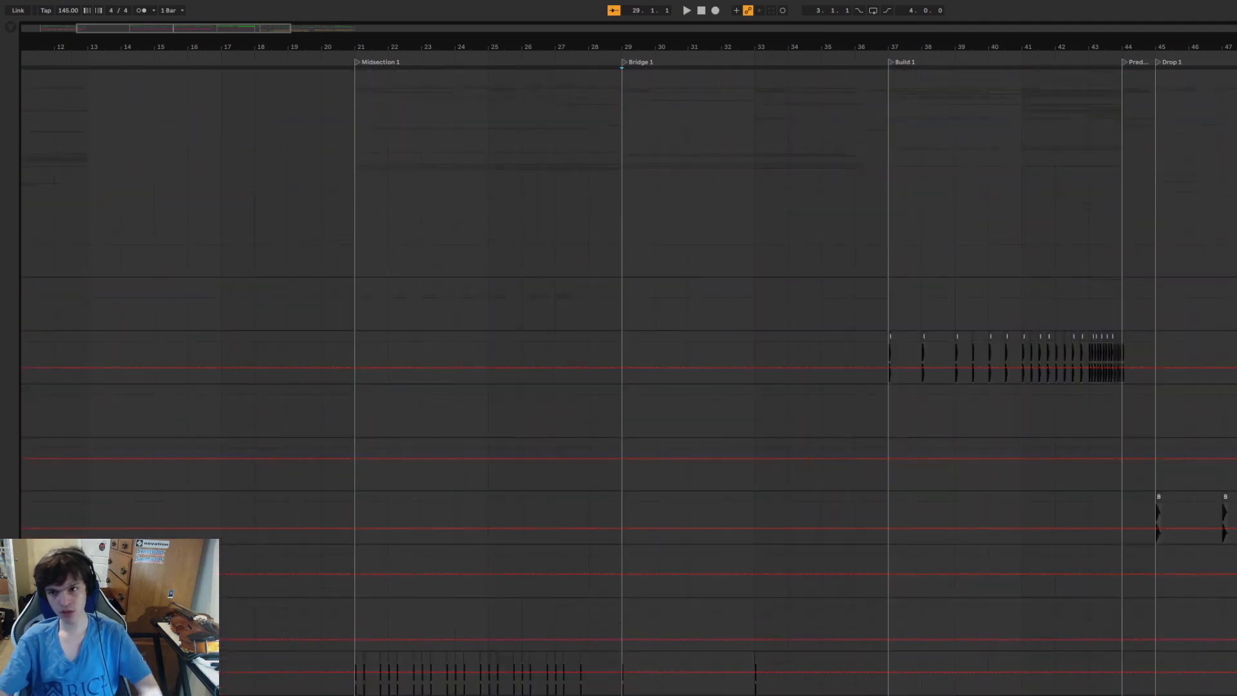
scroll(380, 180, up, 5)
click(356, 184)
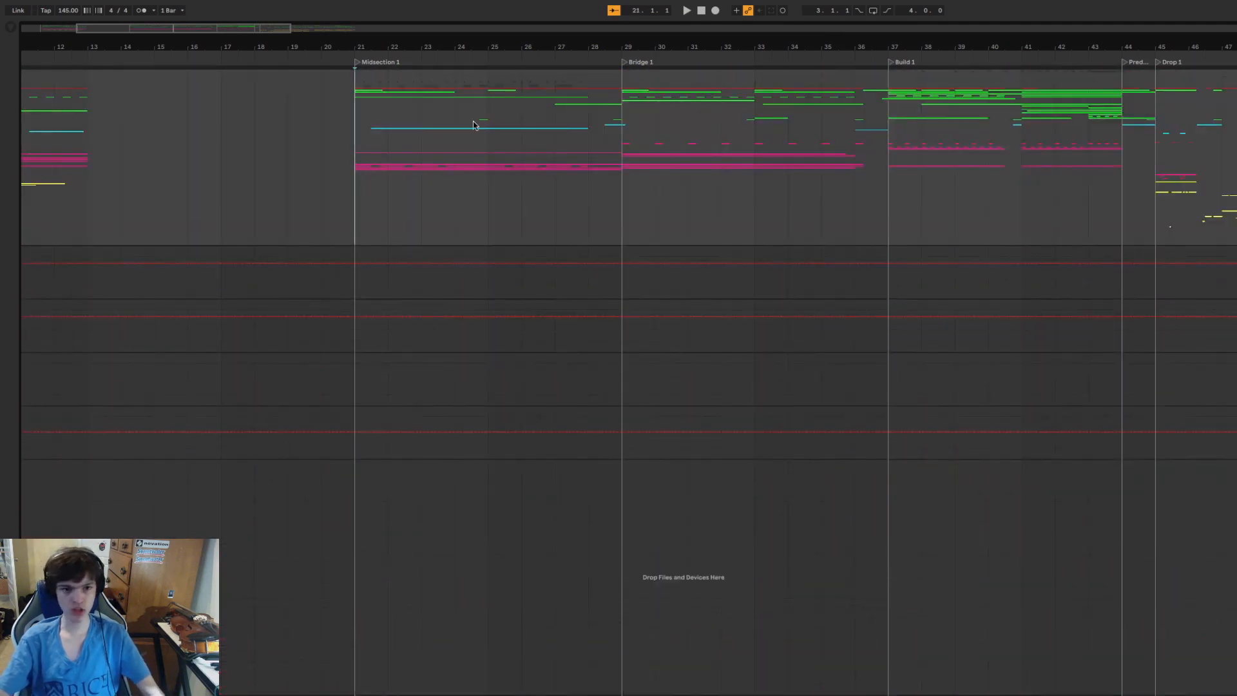
drag(529, 46, 559, 27)
key(space)
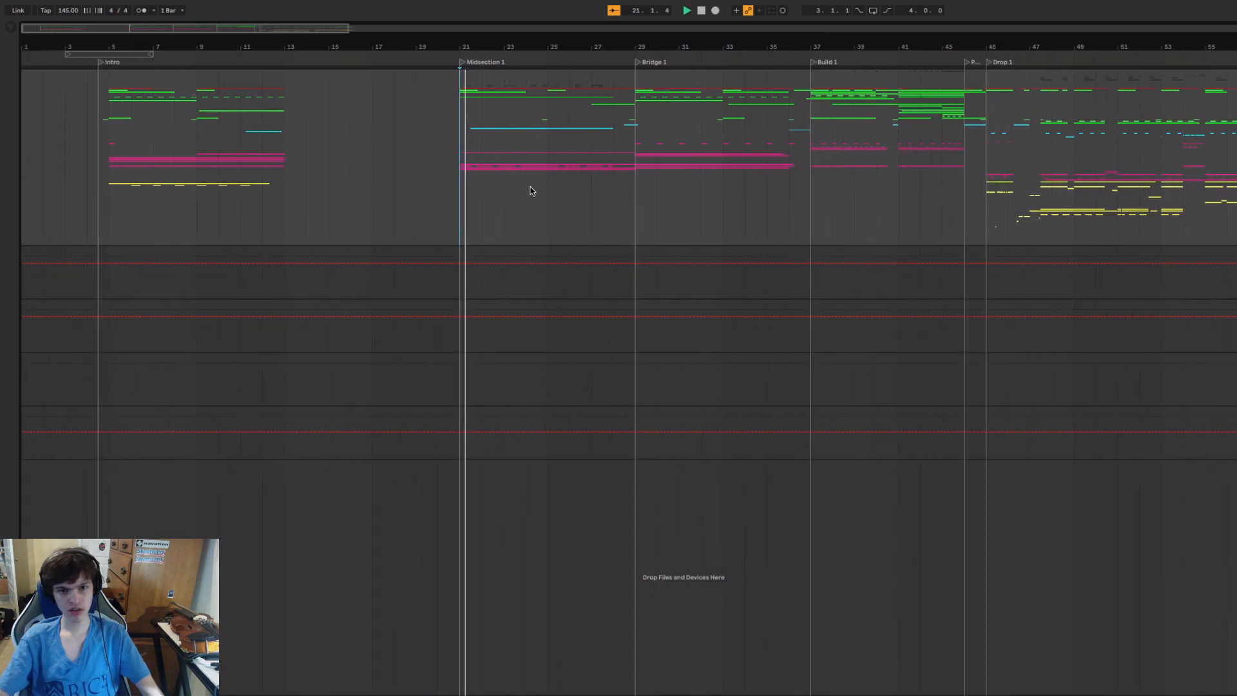
Highlight the Bridge 1 section from bar 29 to bar 37 in the group overview.
drag(549, 43, 548, 29)
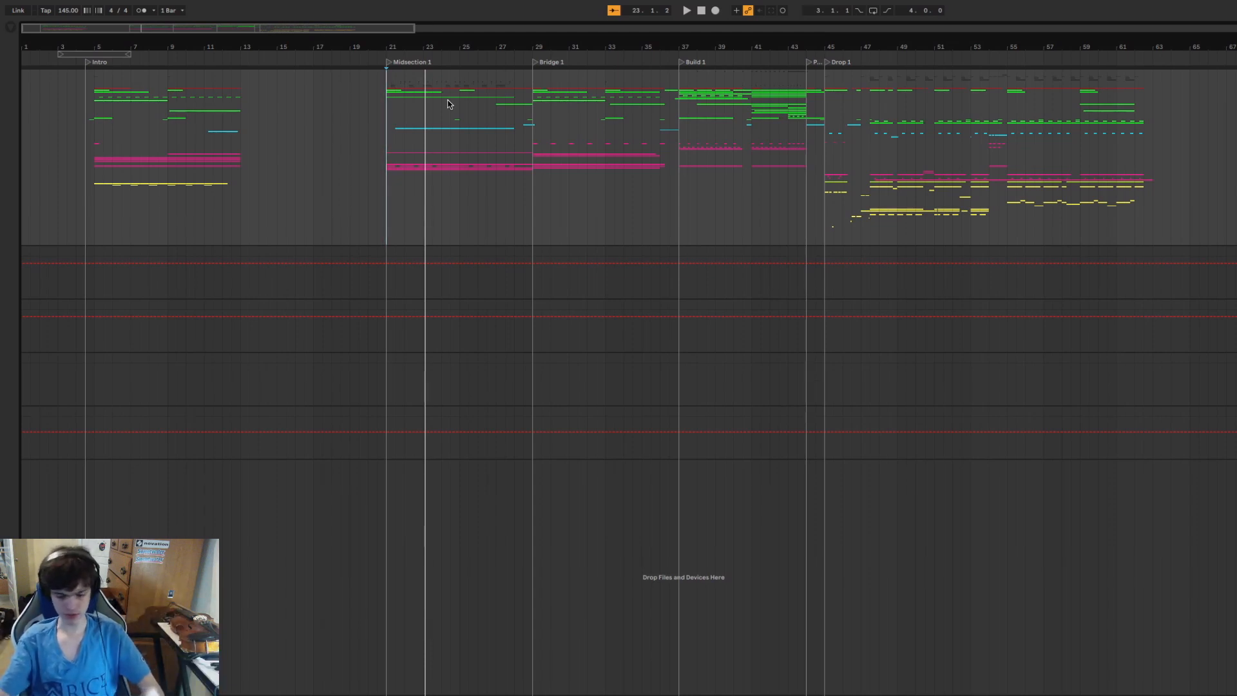
drag(538, 204, 680, 209)
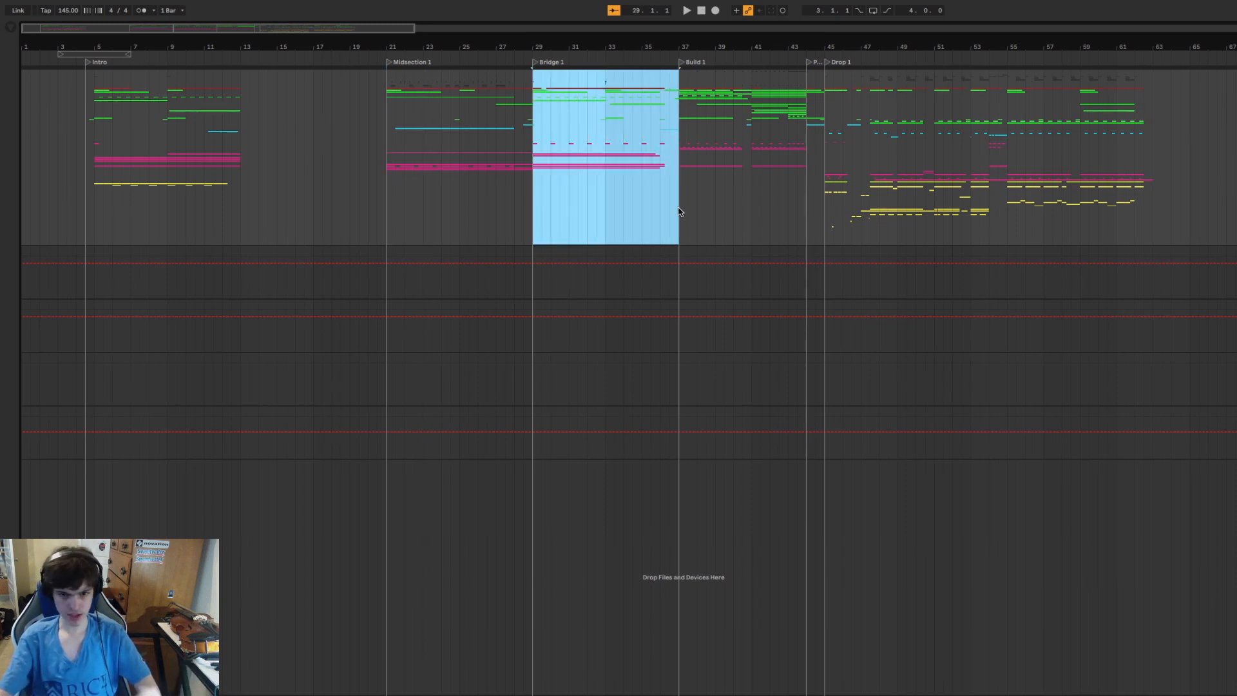
Place the insert point at bar 29 in the group overview and play Bridge 1 from there.
click(542, 206)
click(525, 220)
click(534, 225)
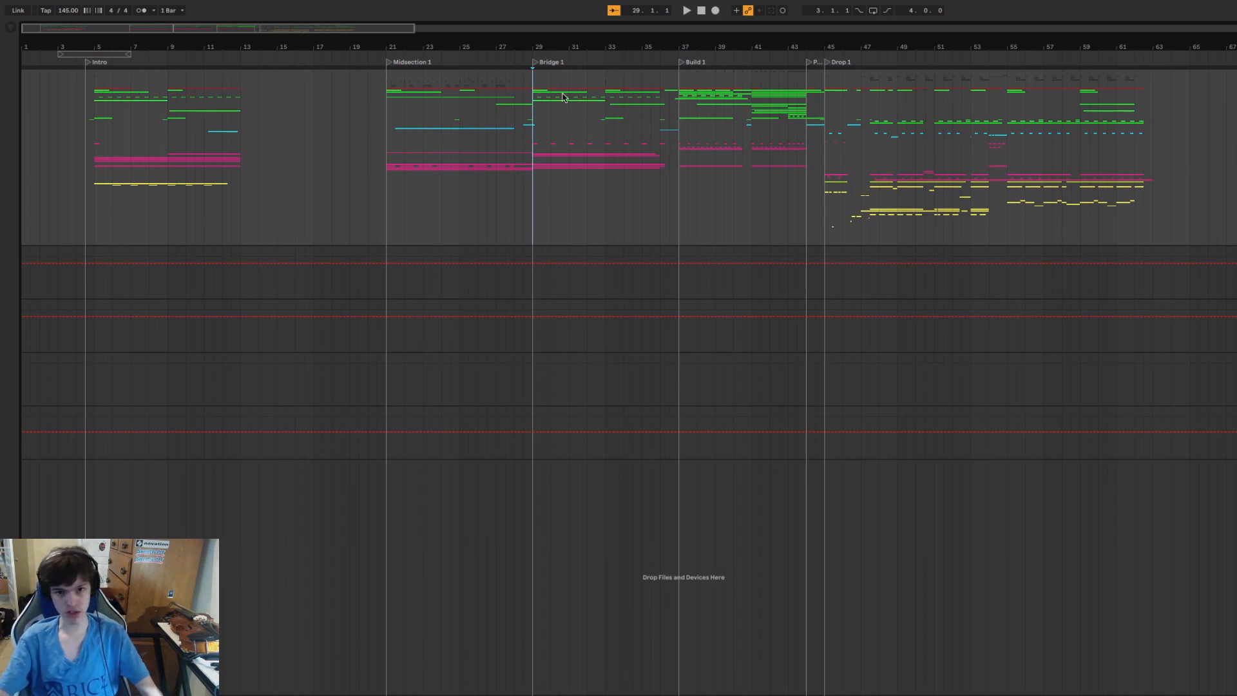
click(597, 112)
click(603, 126)
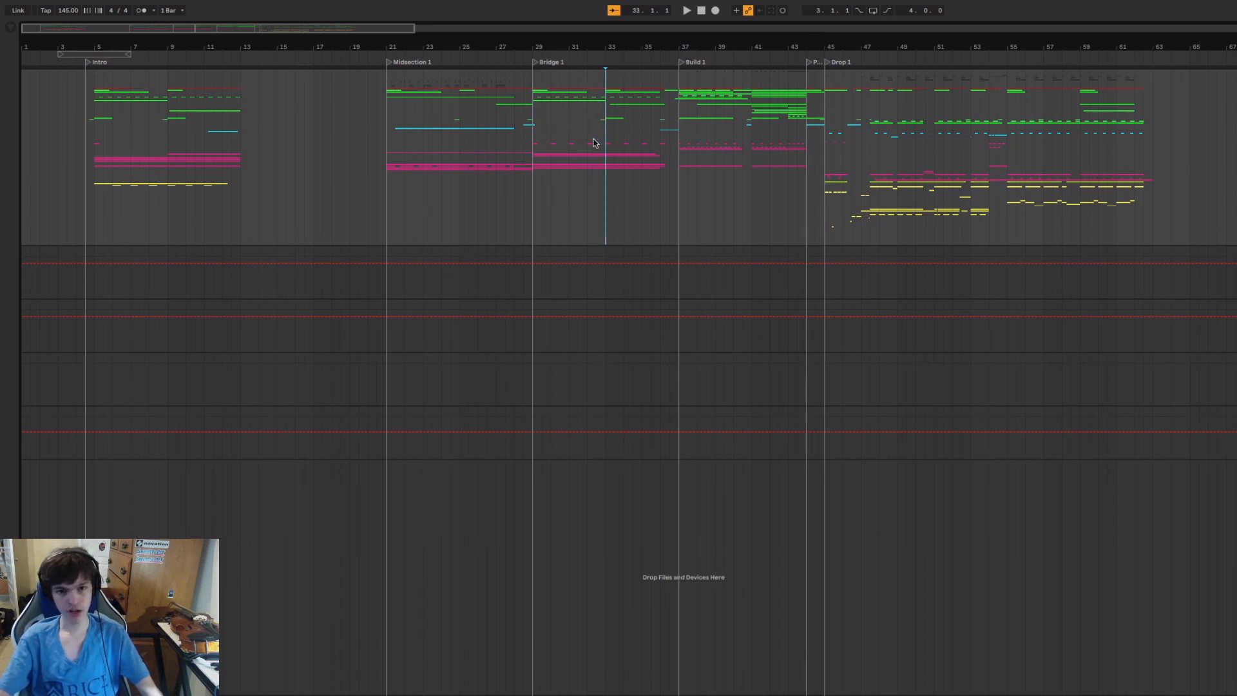
click(531, 195)
key(space)
mouse_move(574, 50)
mouse_down()
mouse_move(632, 87)
mouse_move(556, 85)
mouse_move(556, 72)
mouse_move(553, 86)
mouse_move(486, 86)
mouse_move(488, 55)
mouse_move(484, 72)
mouse_move(445, 87)
mouse_move(443, 72)
mouse_up()
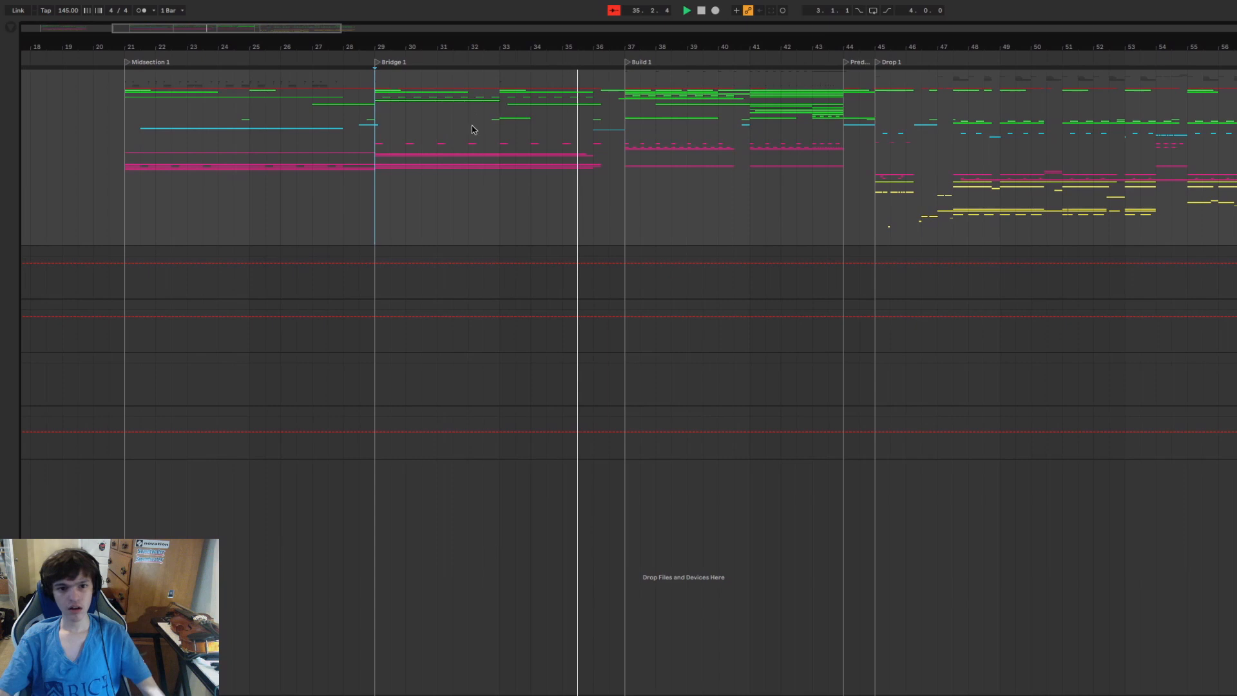
Place the insert point at 36.3.1 and examine the gap between Bridge 1 and Build 1.
click(595, 184)
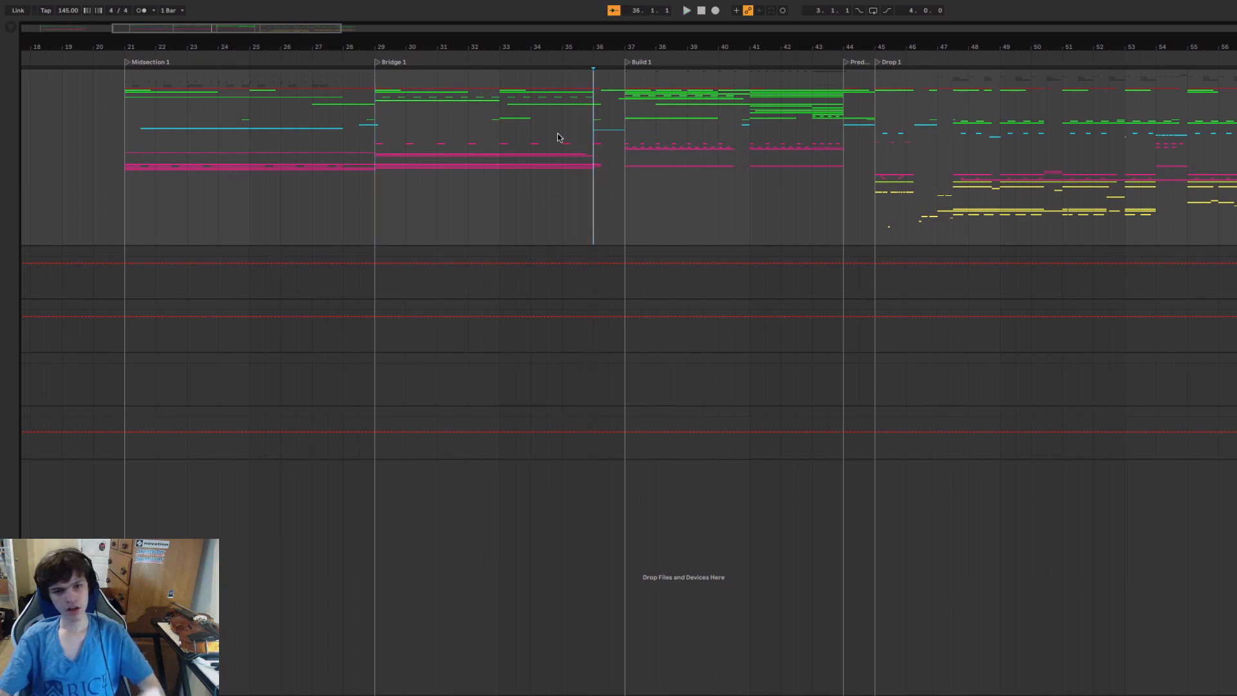
mouse_move(390, 201)
mouse_down()
mouse_move(864, 207)
mouse_move(845, 212)
mouse_up()
click(600, 208)
click(845, 212)
drag(597, 160, 622, 163)
click(609, 180)
drag(611, 44, 611, 61)
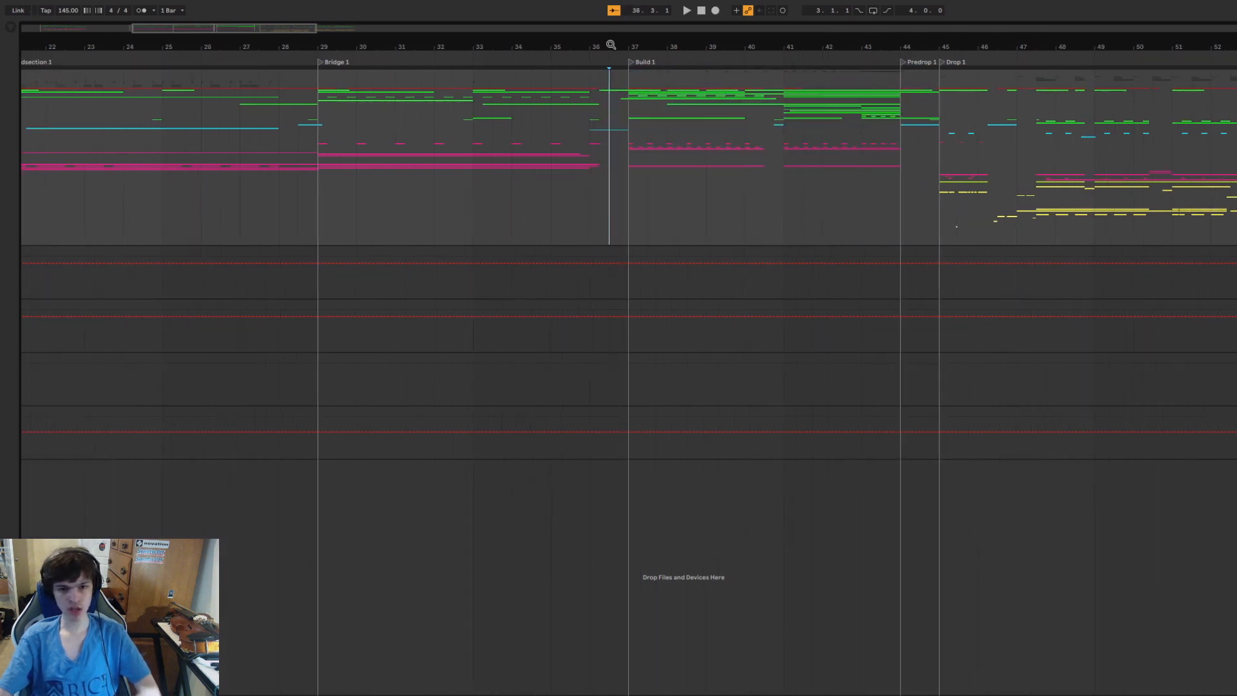
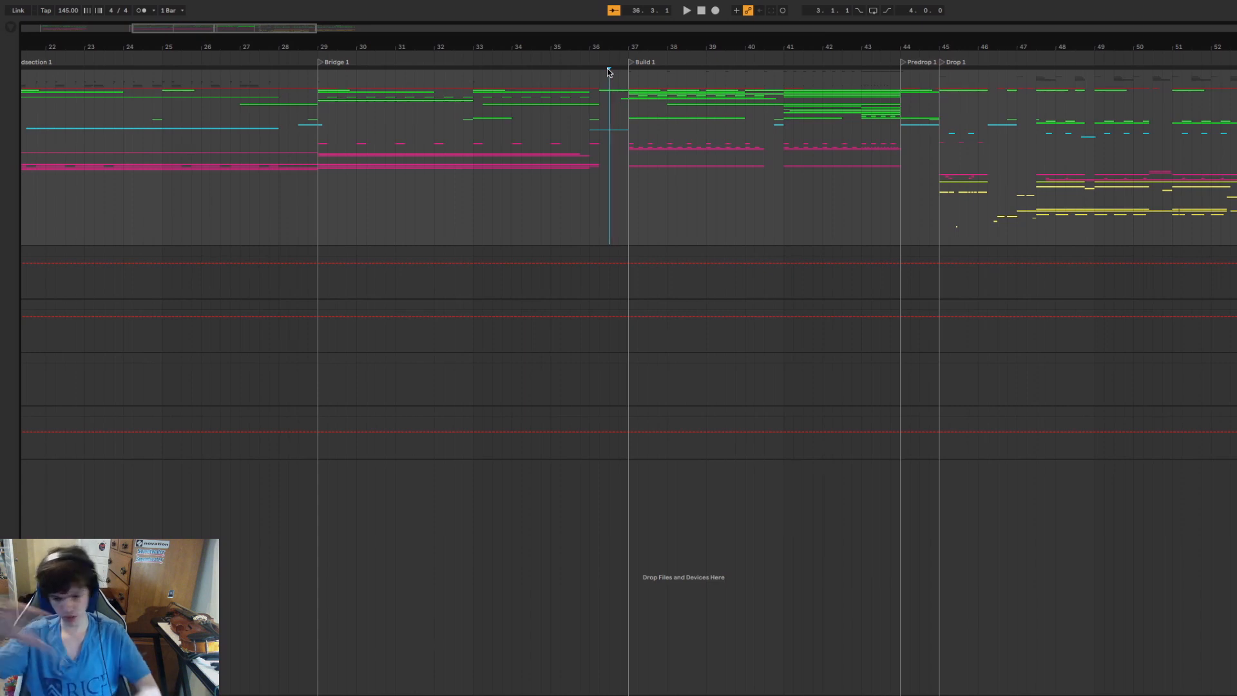
Highlight the transition from bar 36 into Build 1 and play it from bar 36.
click(576, 188)
drag(593, 41, 599, 44)
click(594, 164)
drag(594, 167, 649, 180)
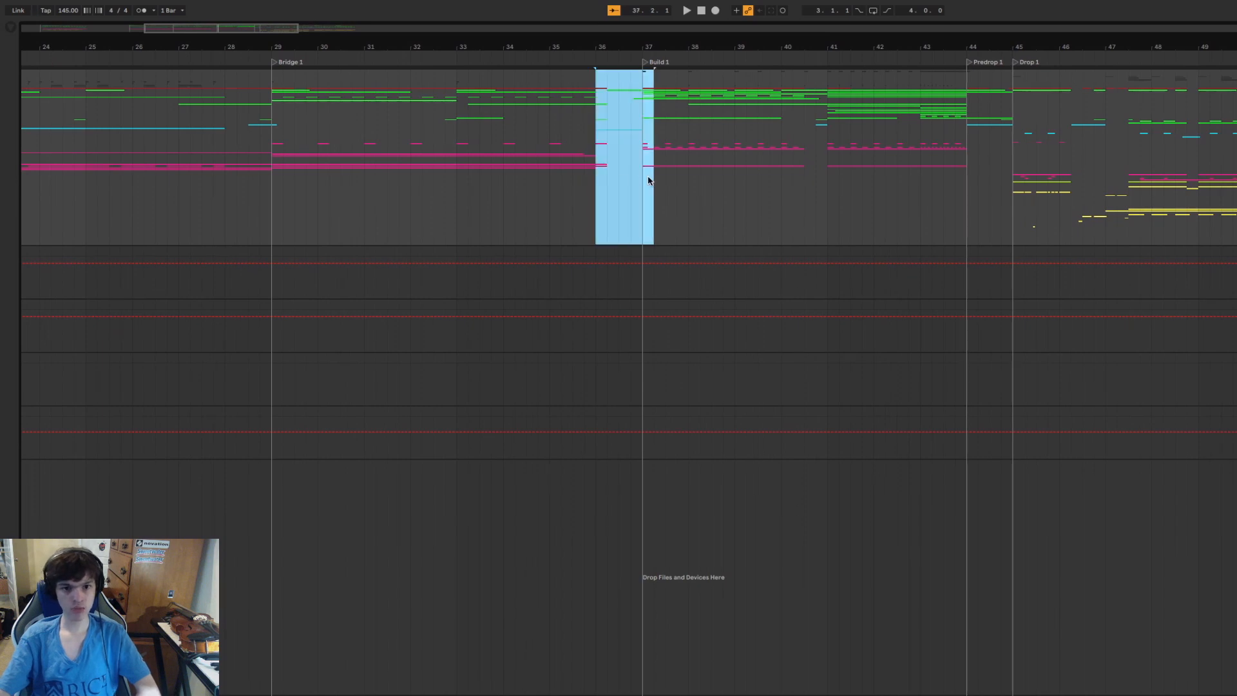
click(601, 193)
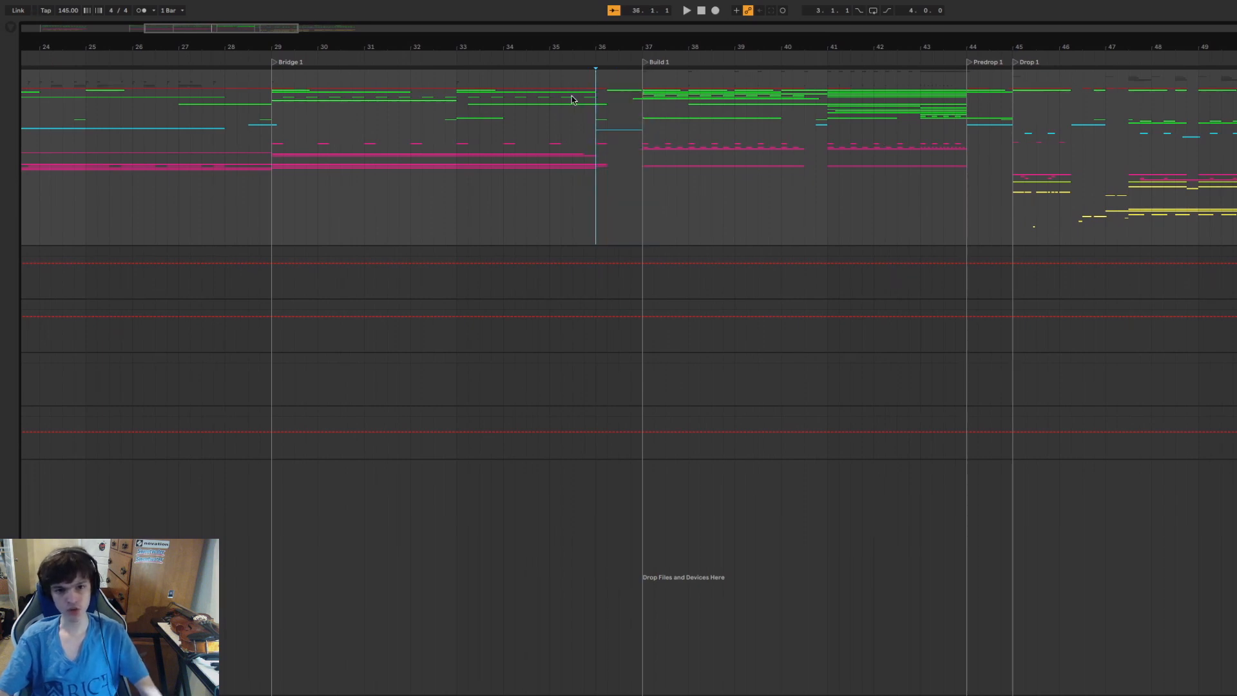
key(space)
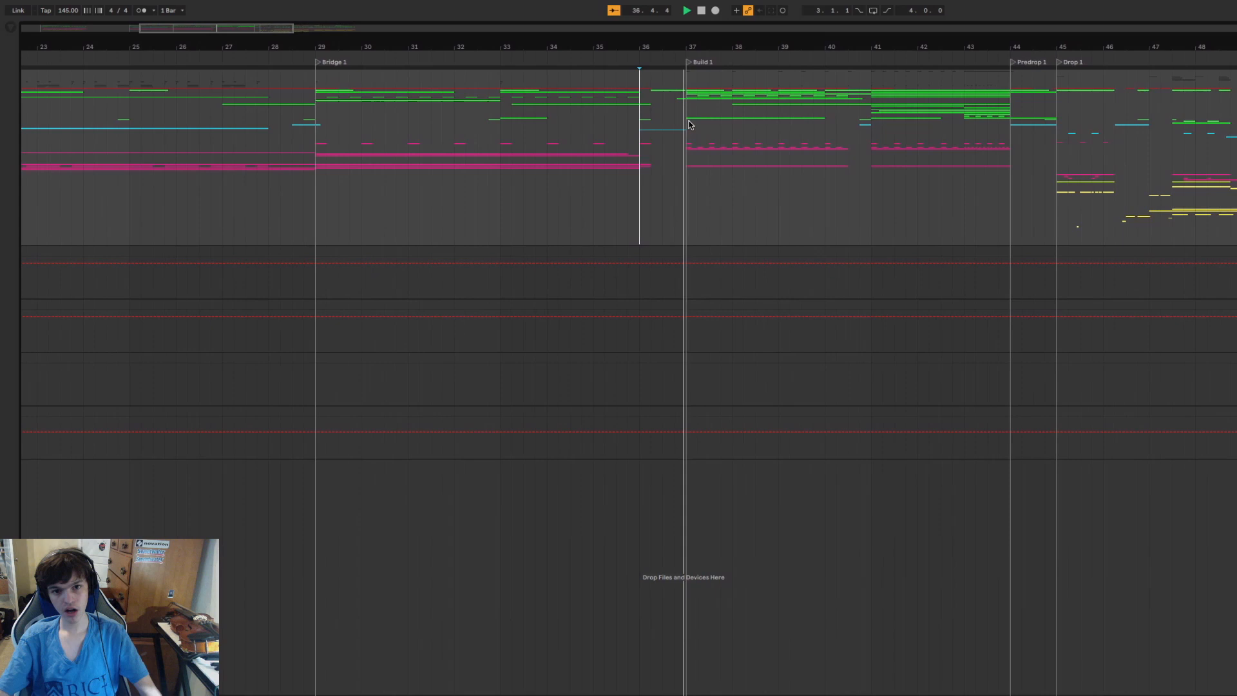
Stop the transition playback and play the opening of Build 1 from bar 37.
key(space)
click(783, 51)
key(space)
key(space)
drag(701, 43, 701, 11)
key(space)
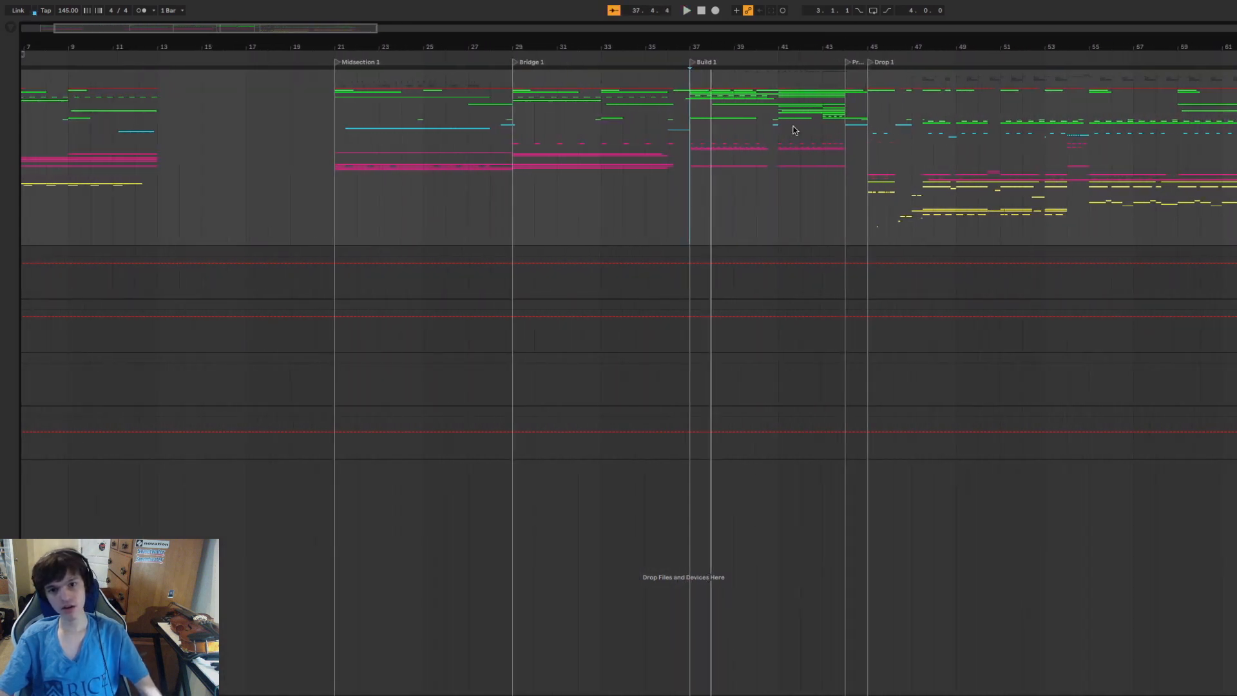
Unfold the group's tracks and examine the crash, downlifter and impact clips around Build 1.
key(u)
scroll(692, 350, down, 12)
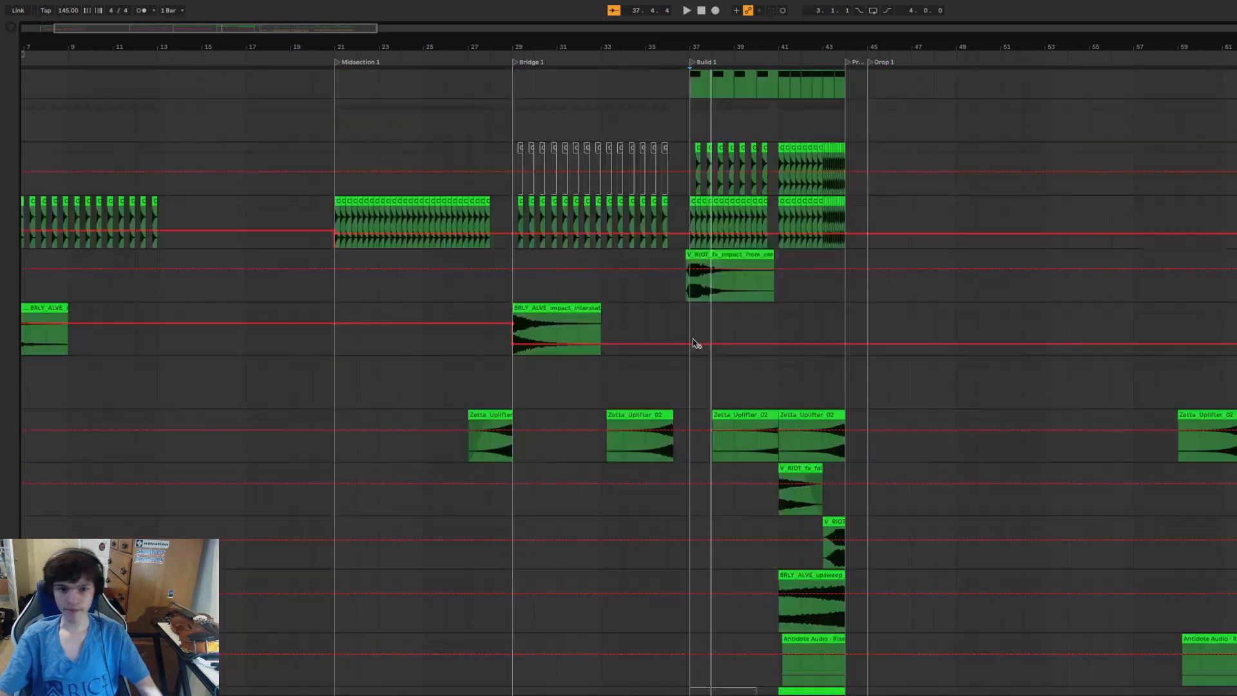
scroll(690, 322, up, 10)
scroll(677, 292, up, 2)
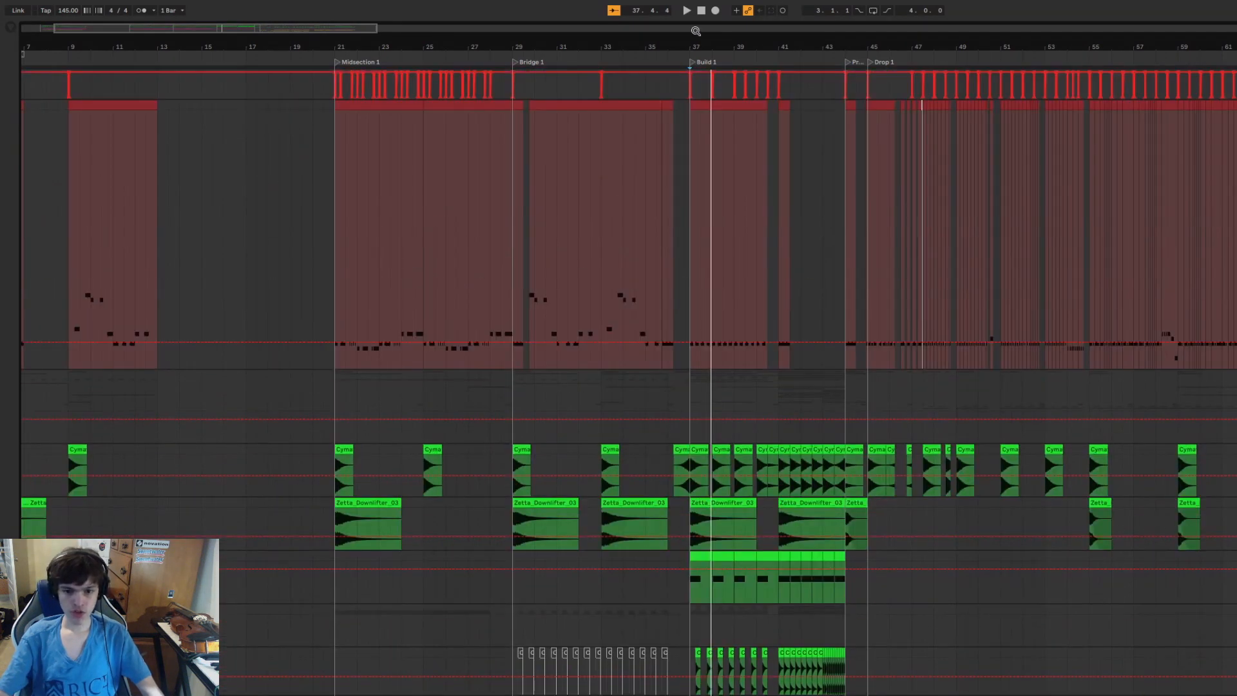
drag(694, 43, 708, 436)
scroll(707, 435, down, 4)
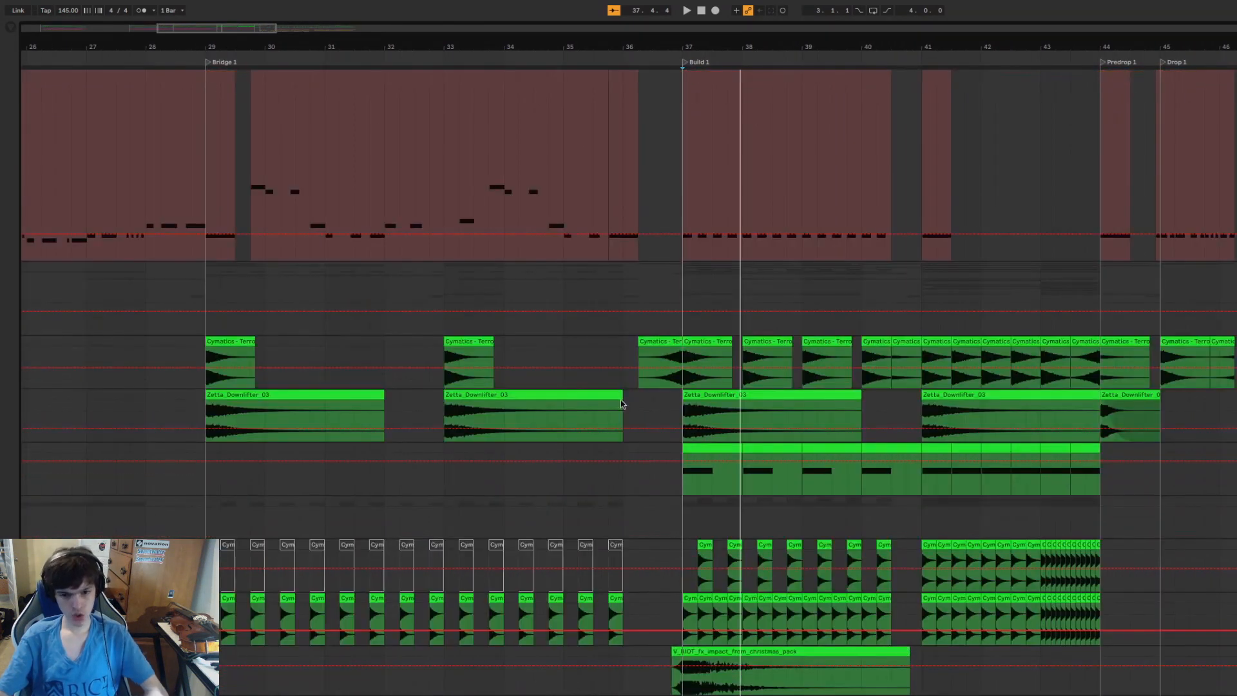
Select the reversed crash, the impact and the short FX clip before Build 1 in turn and examine how they lead into it.
click(650, 350)
scroll(646, 401, down, 10)
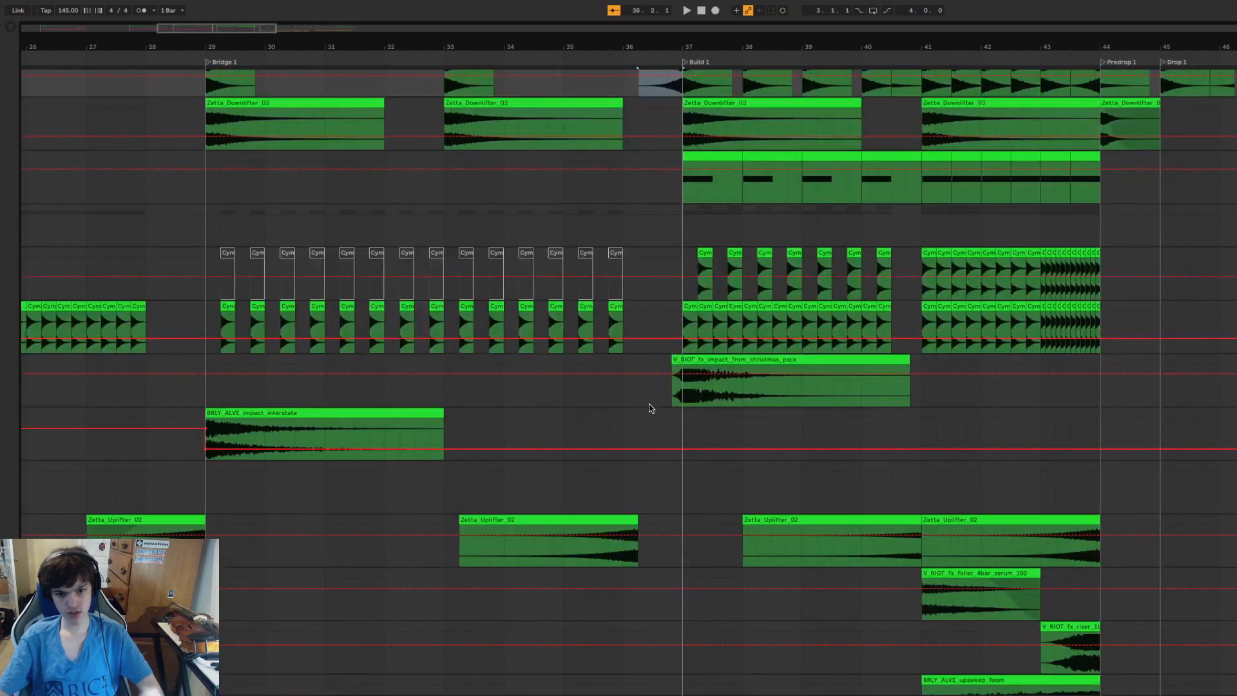
click(680, 359)
scroll(649, 491, down, 7)
scroll(702, 340, up, 18)
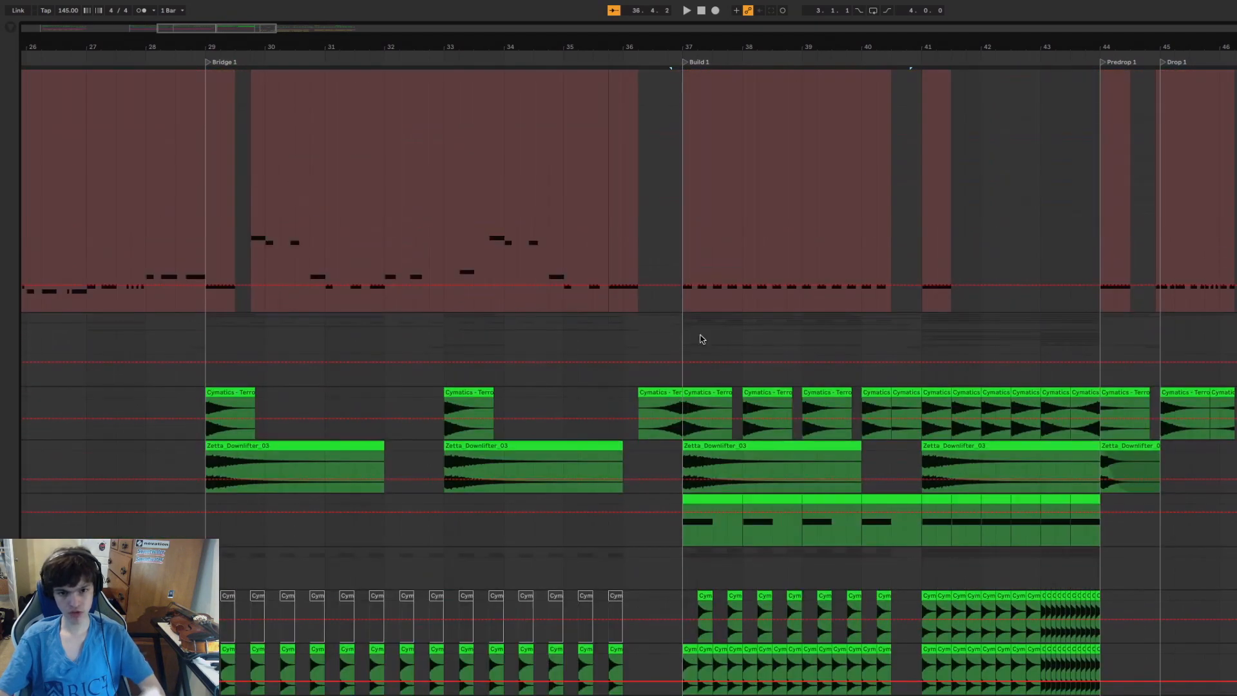
click(668, 408)
scroll(644, 451, down, 8)
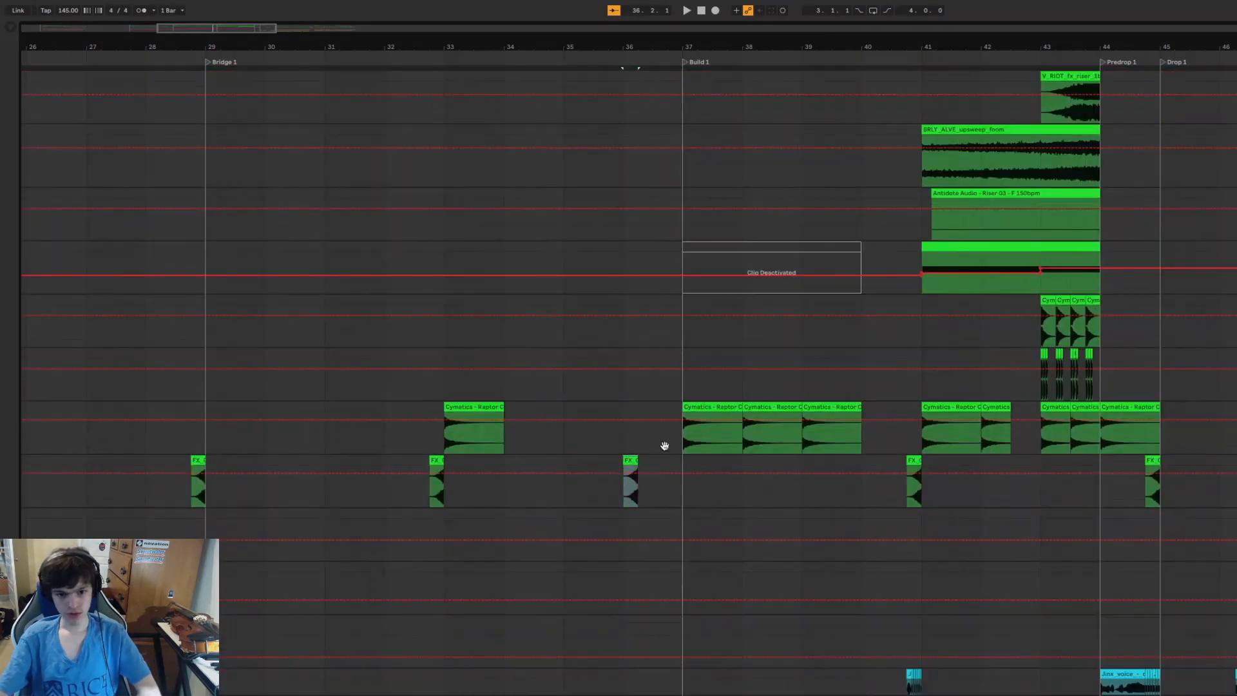
scroll(664, 446, down, 5)
scroll(664, 401, up, 15)
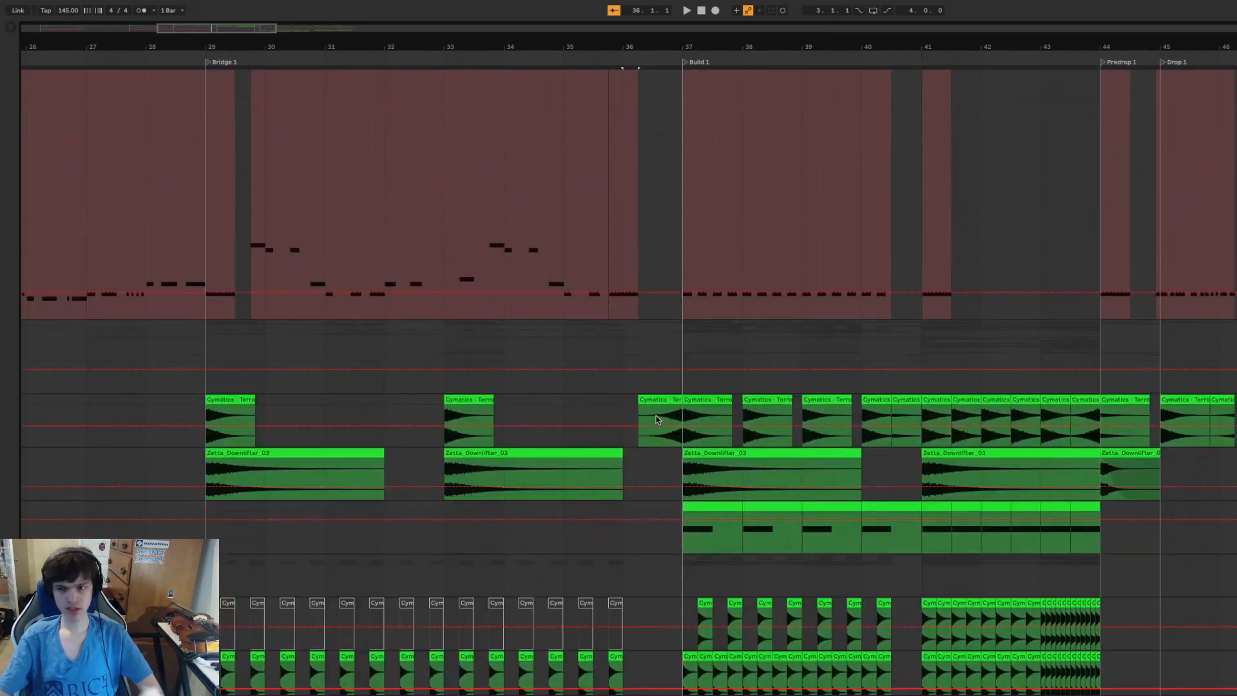
scroll(655, 417, up, 1)
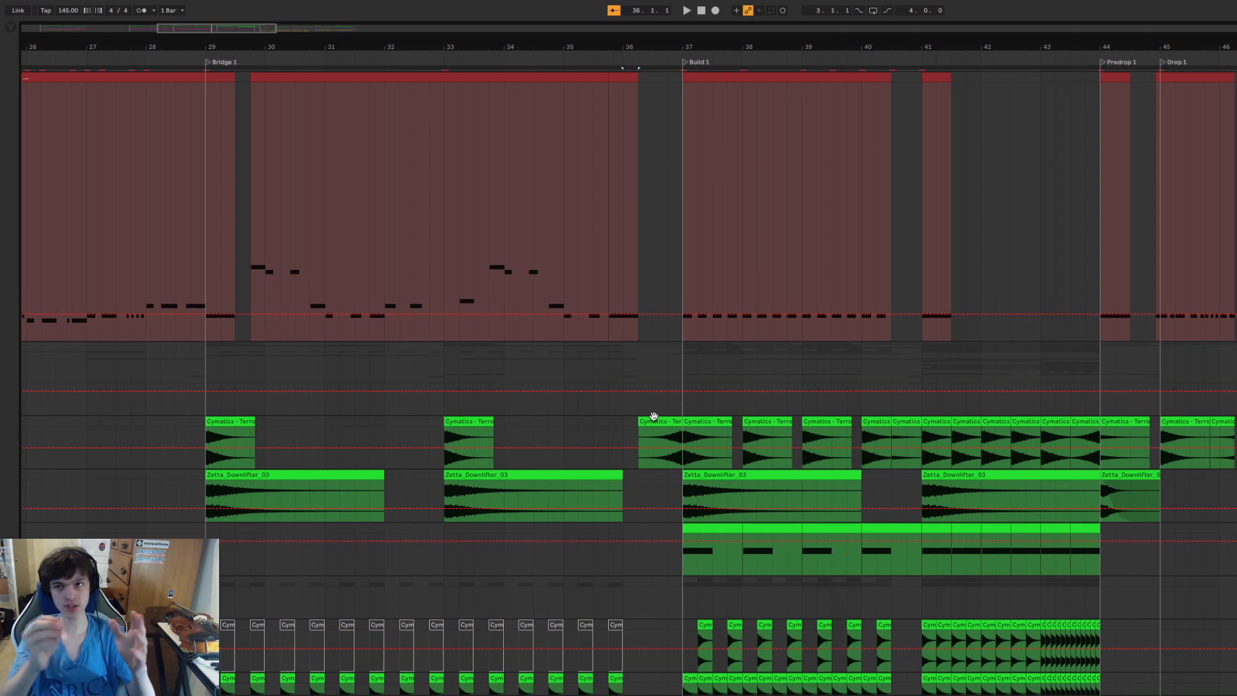
Place the insert point at bar 36, select the reversed crash before Build 1 and compare the effects from Midsection 1 to Build 1.
click(624, 380)
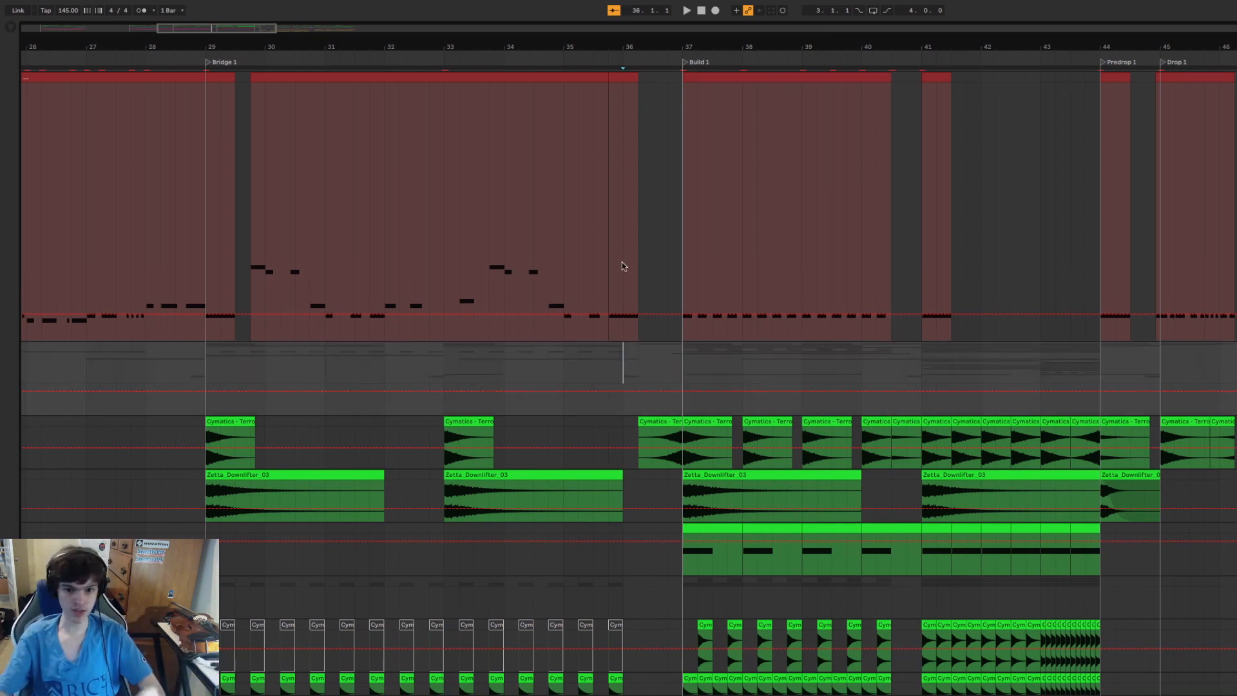
drag(648, 47, 890, 47)
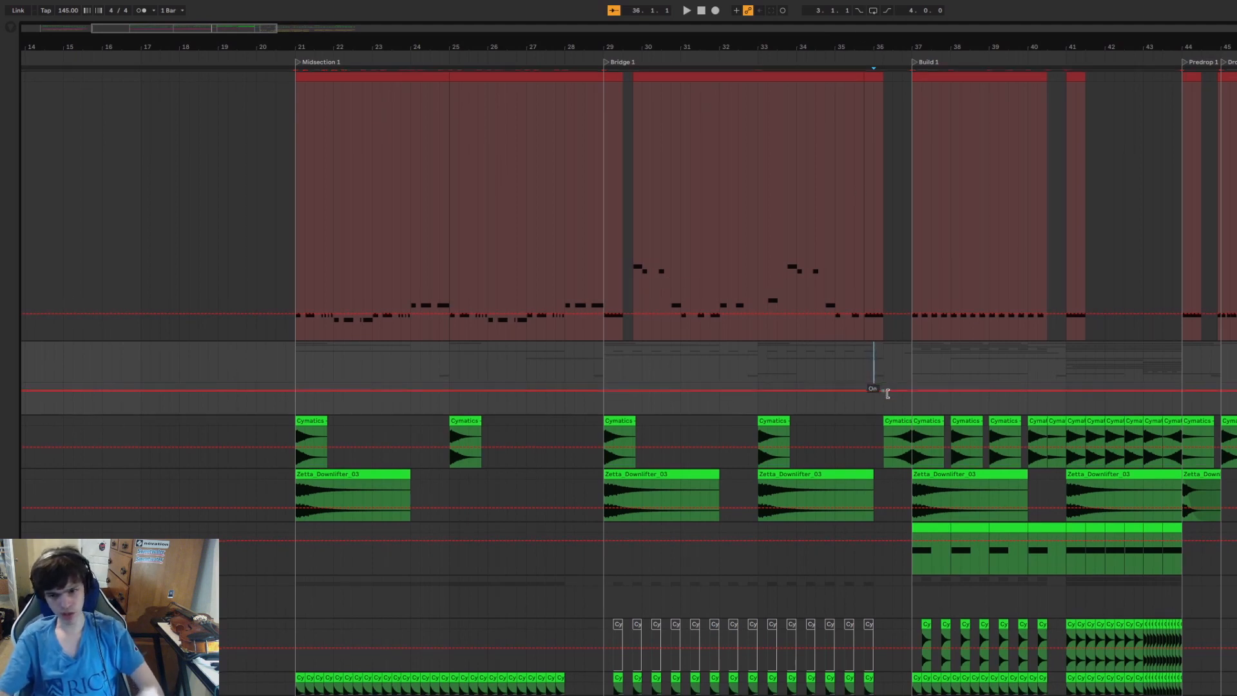
scroll(887, 395, down, 5)
click(904, 251)
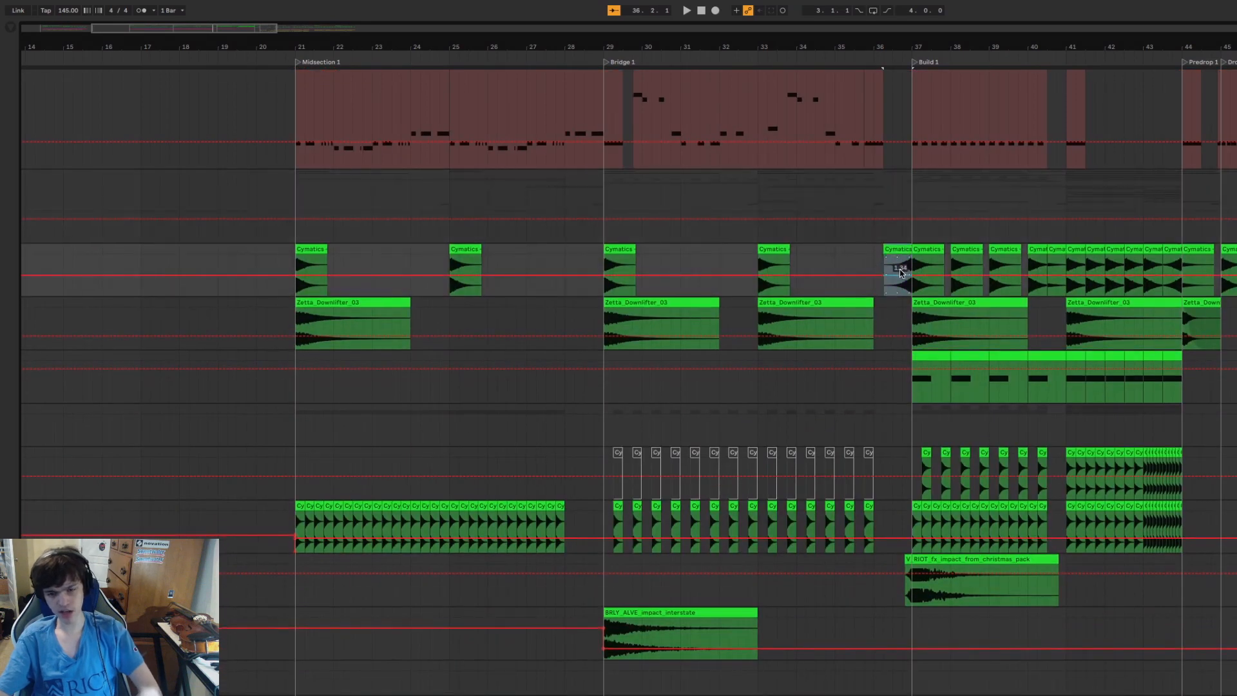
scroll(887, 319, down, 15)
scroll(882, 345, down, 6)
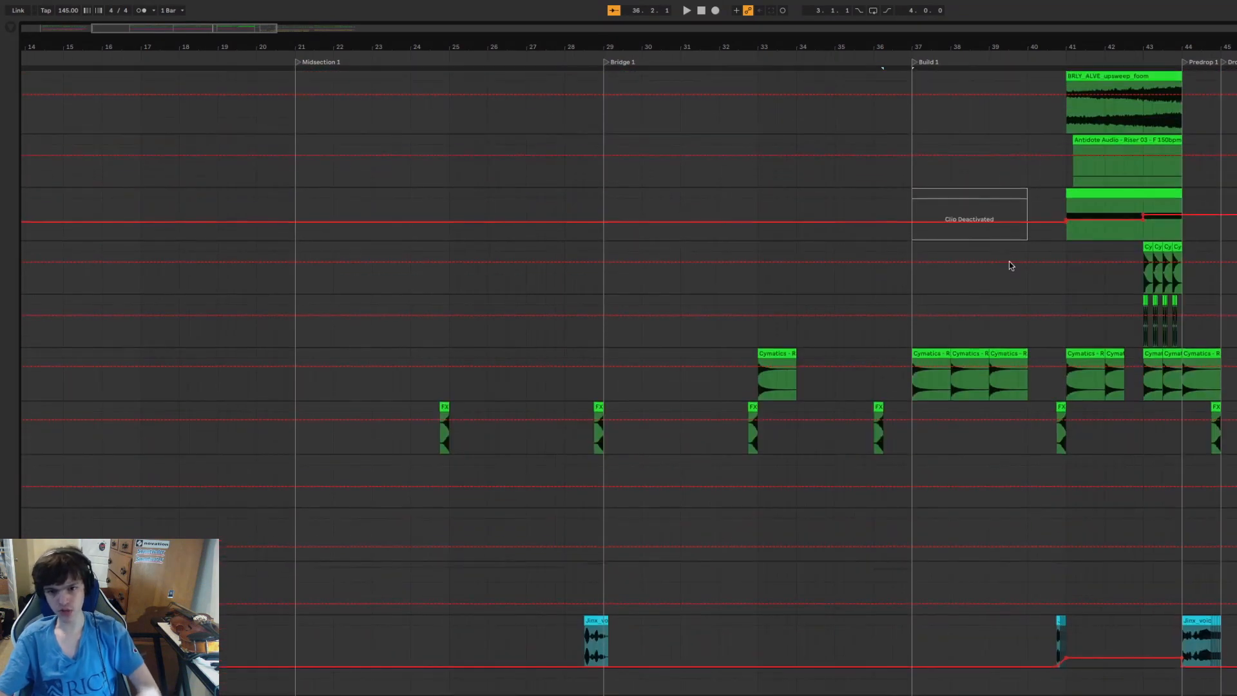
scroll(1007, 257, up, 15)
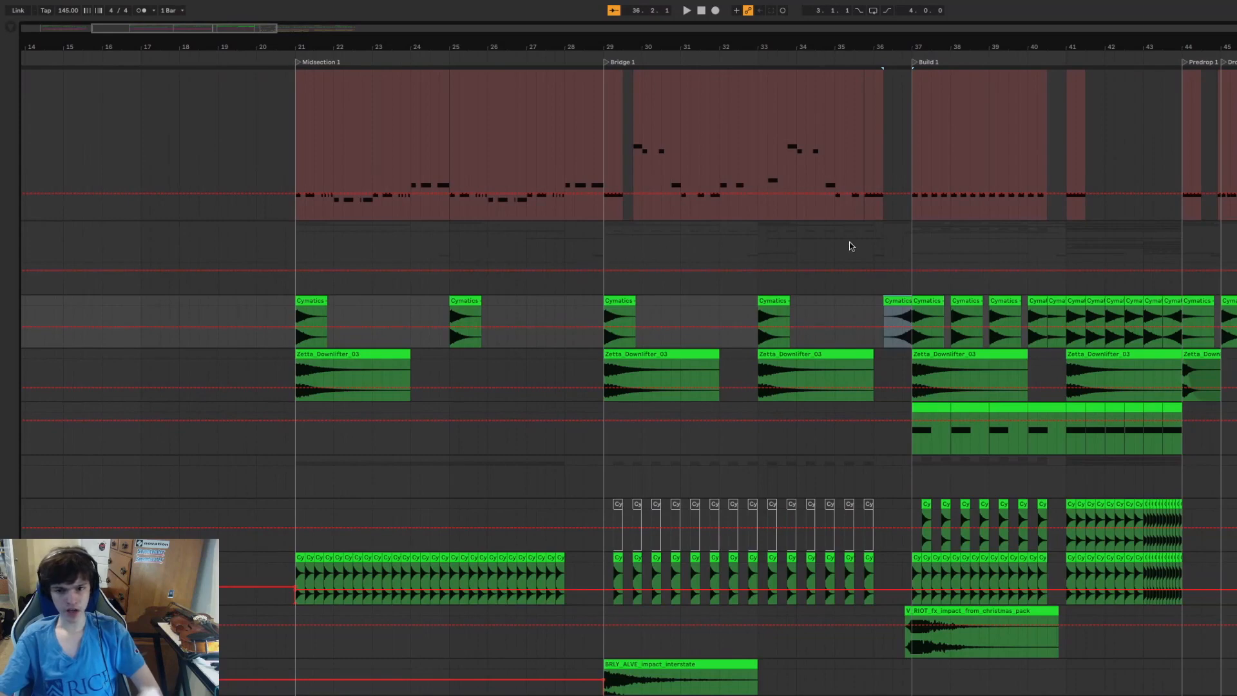
Place the insert point at bar 37 on the green MIDI track and examine the drum, effects and synth layers of Build 1.
mouse_move(932, 46)
mouse_down()
mouse_move(932, 61)
mouse_move(820, 63)
mouse_move(820, 46)
mouse_up()
scroll(818, 277, down, 12)
scroll(814, 287, up, 10)
click(813, 286)
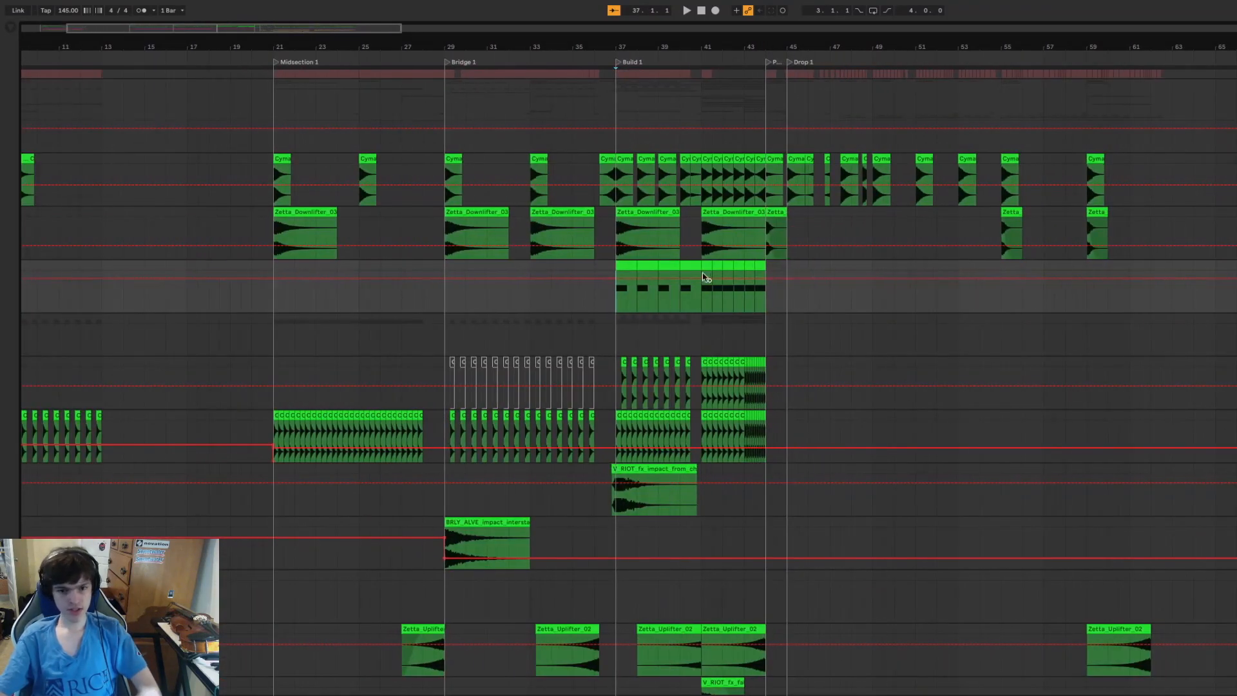
scroll(701, 284, down, 20)
scroll(709, 307, down, 20)
drag(670, 47, 670, 72)
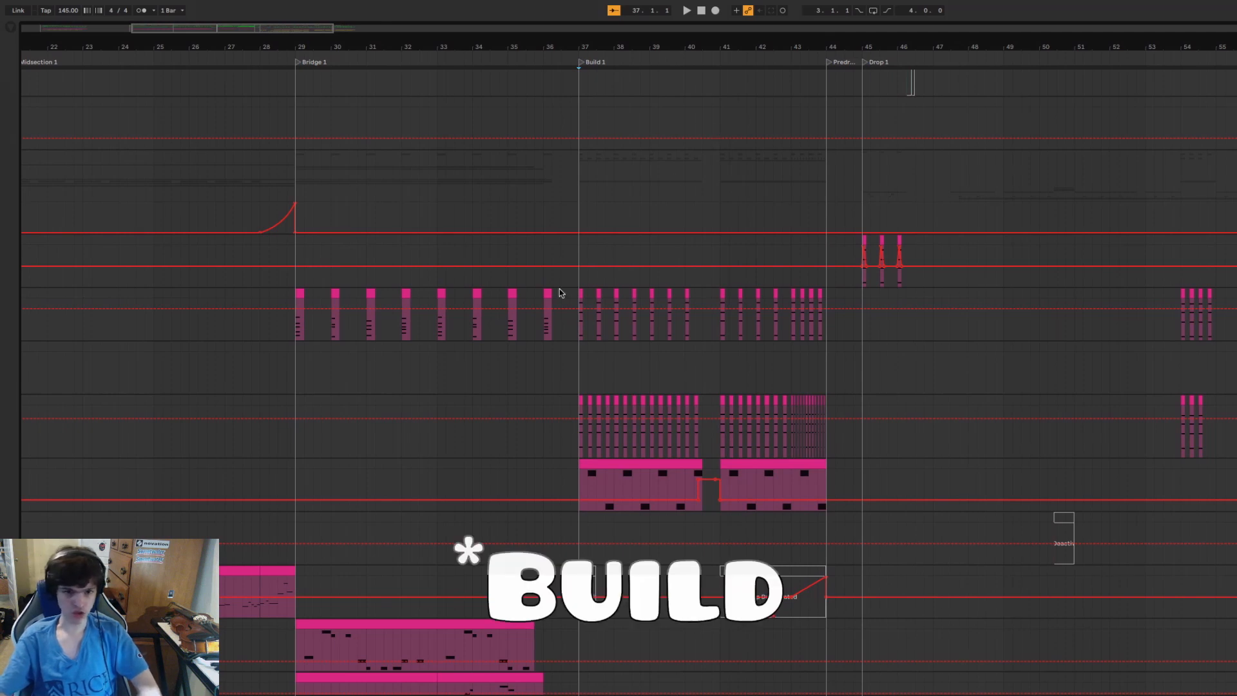
Select the upper long pink MIDI clip at bar 29 and compare the Bridge 1 synth parts with those of Build 1.
scroll(306, 461, down, 3)
drag(359, 43, 456, 28)
click(416, 457)
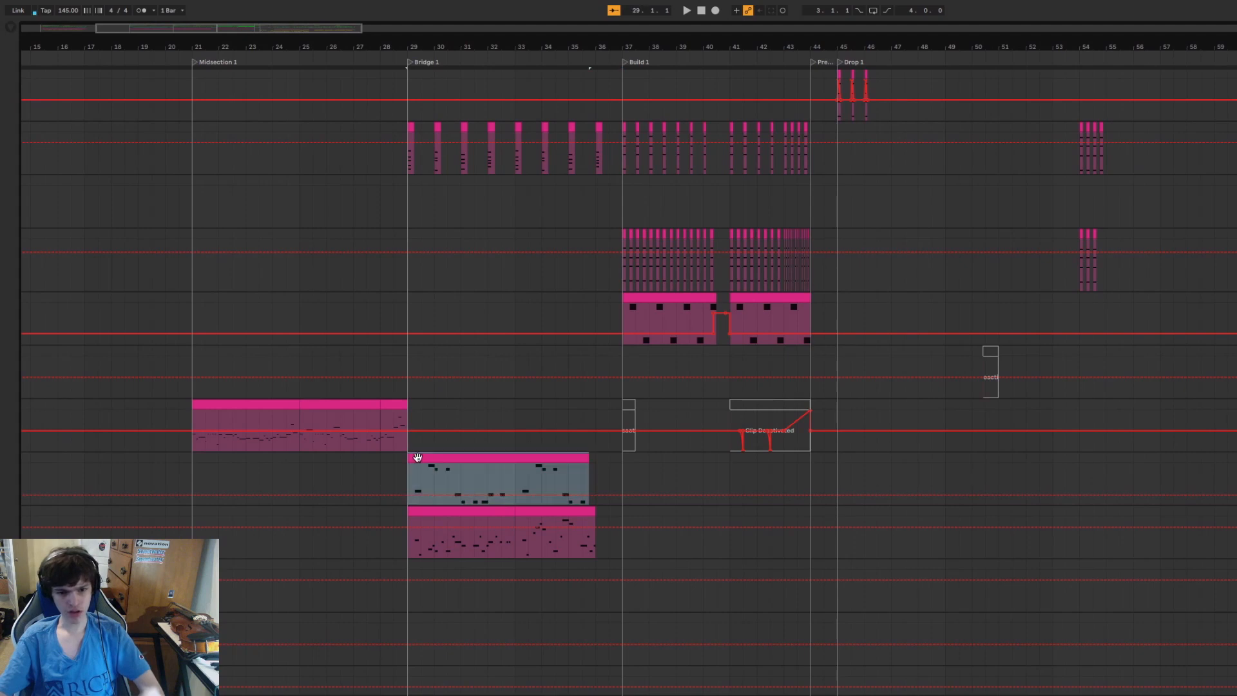
scroll(651, 457, up, 3)
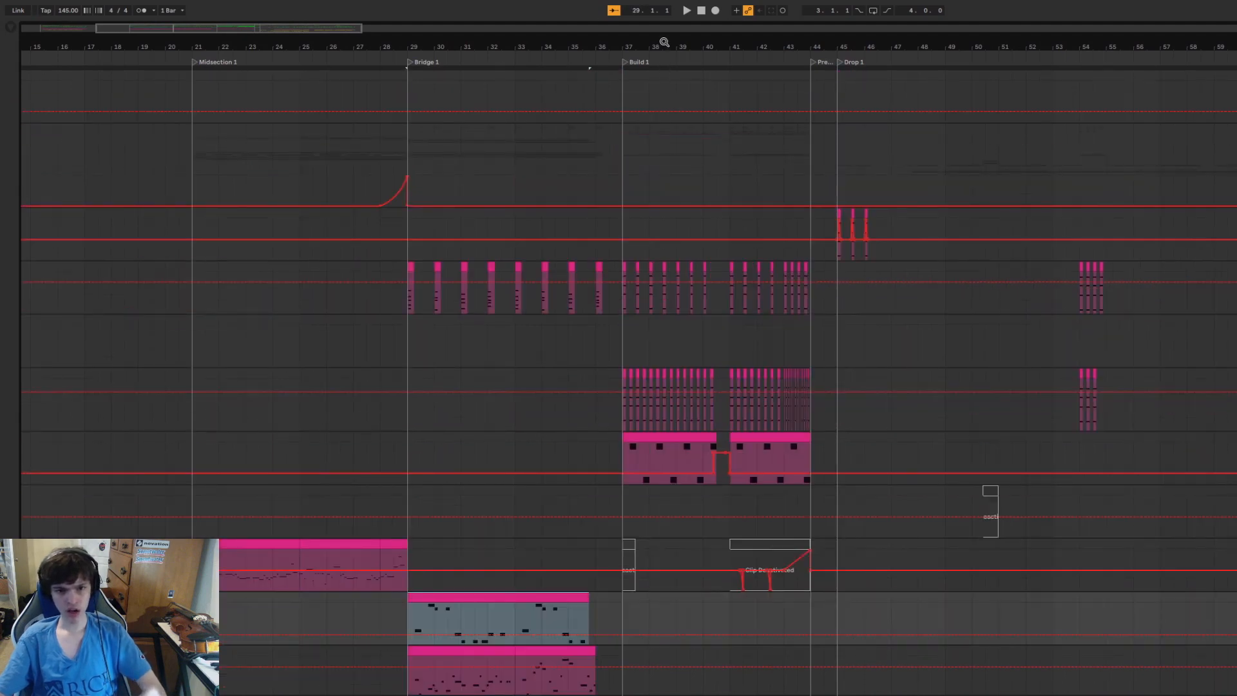
Select the first long pink MIDI clip of Build 1 at bar 37 and play the section from there.
drag(663, 44, 663, 267)
click(612, 422)
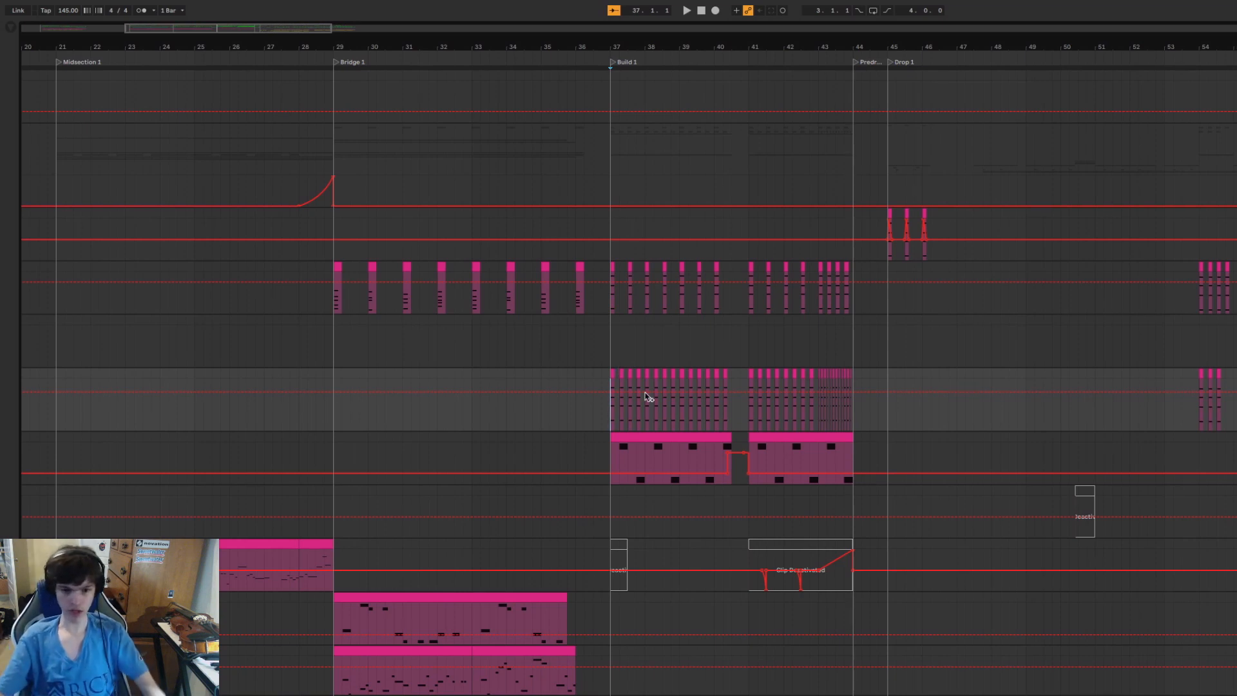
click(645, 443)
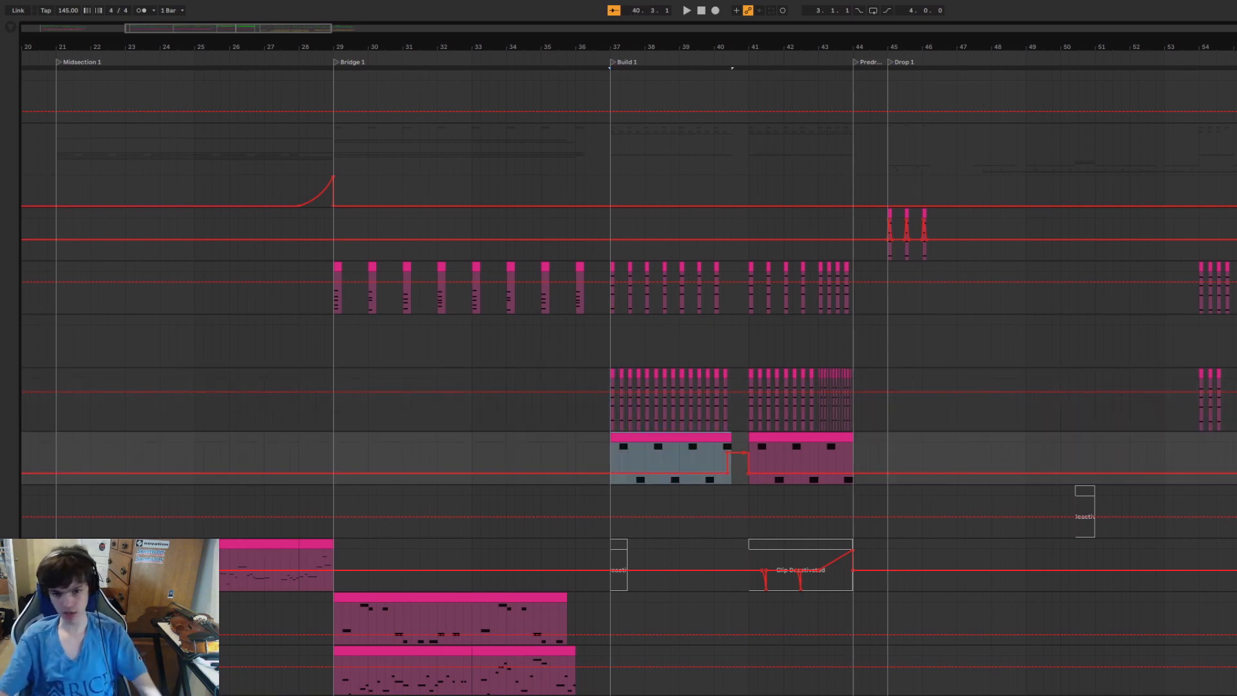
key(space)
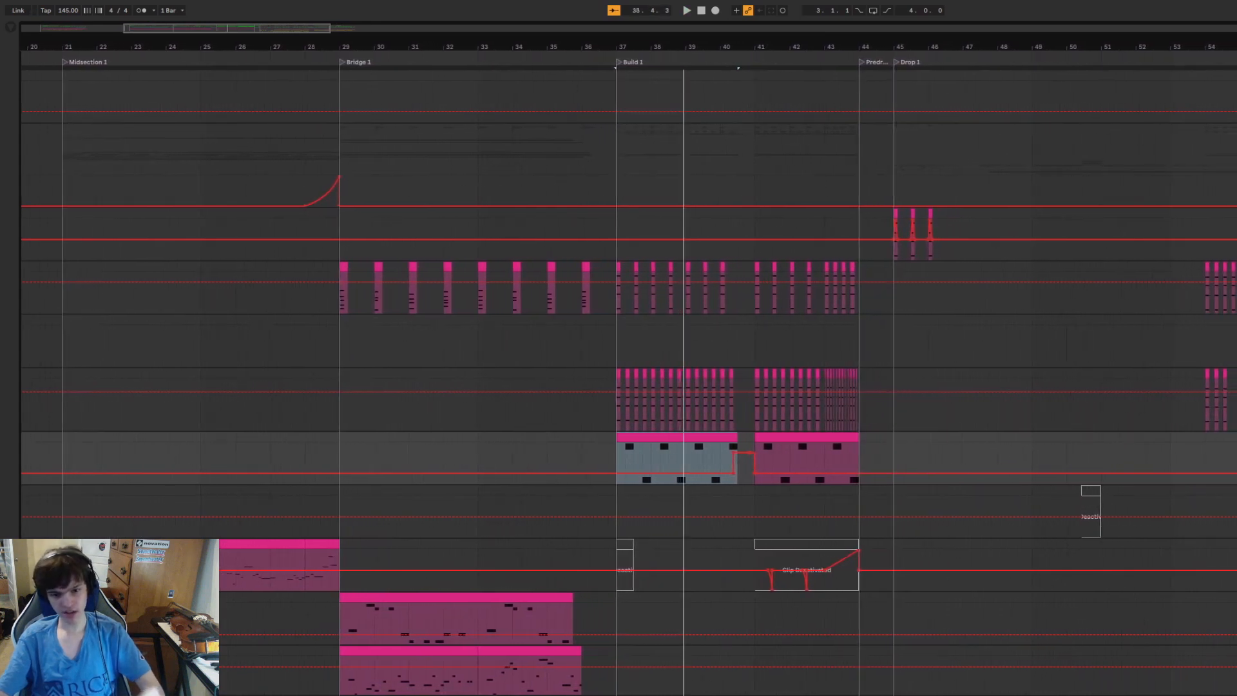
drag(674, 58, 602, 60)
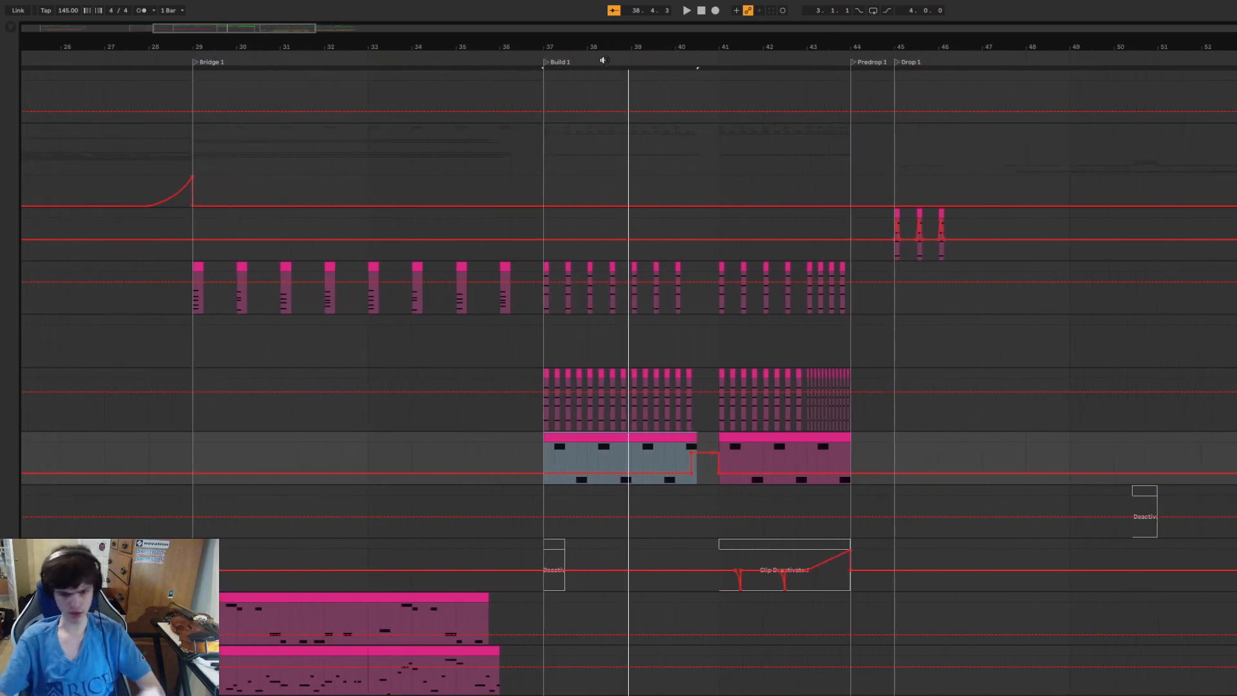
key(space)
Examine the effects, sub bass and drum tracks of Build 1 up to the kick and snare hits.
scroll(621, 381, up, 15)
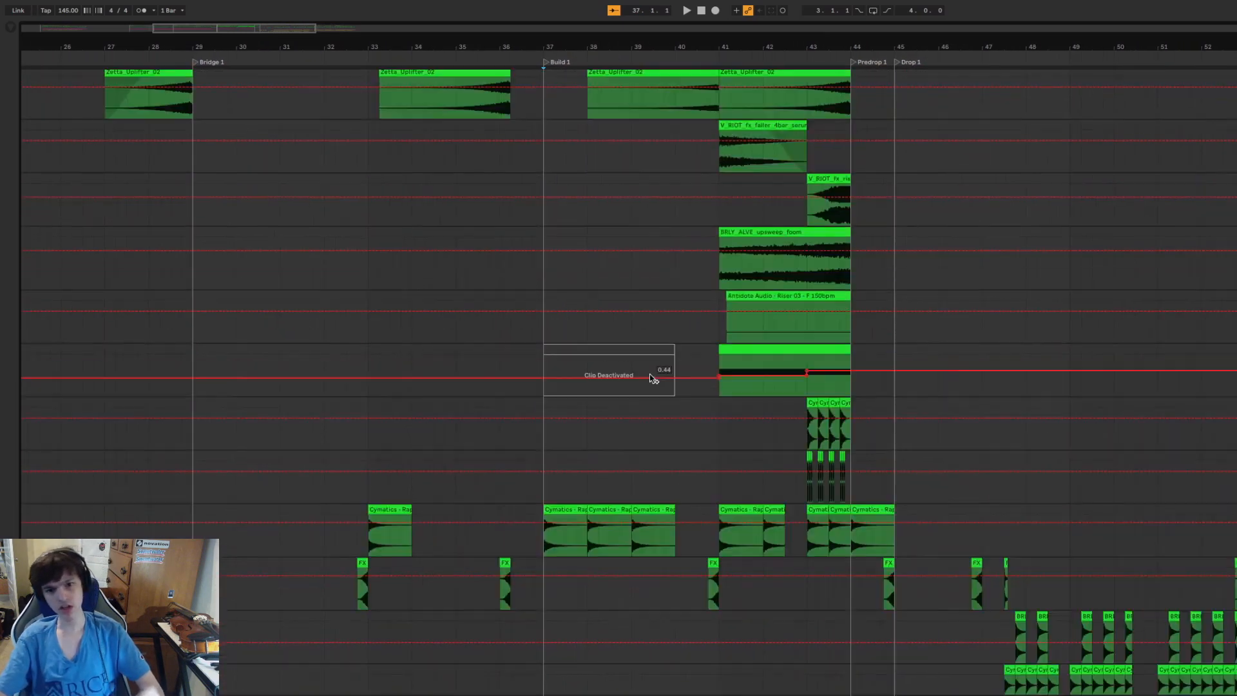
scroll(657, 377, up, 15)
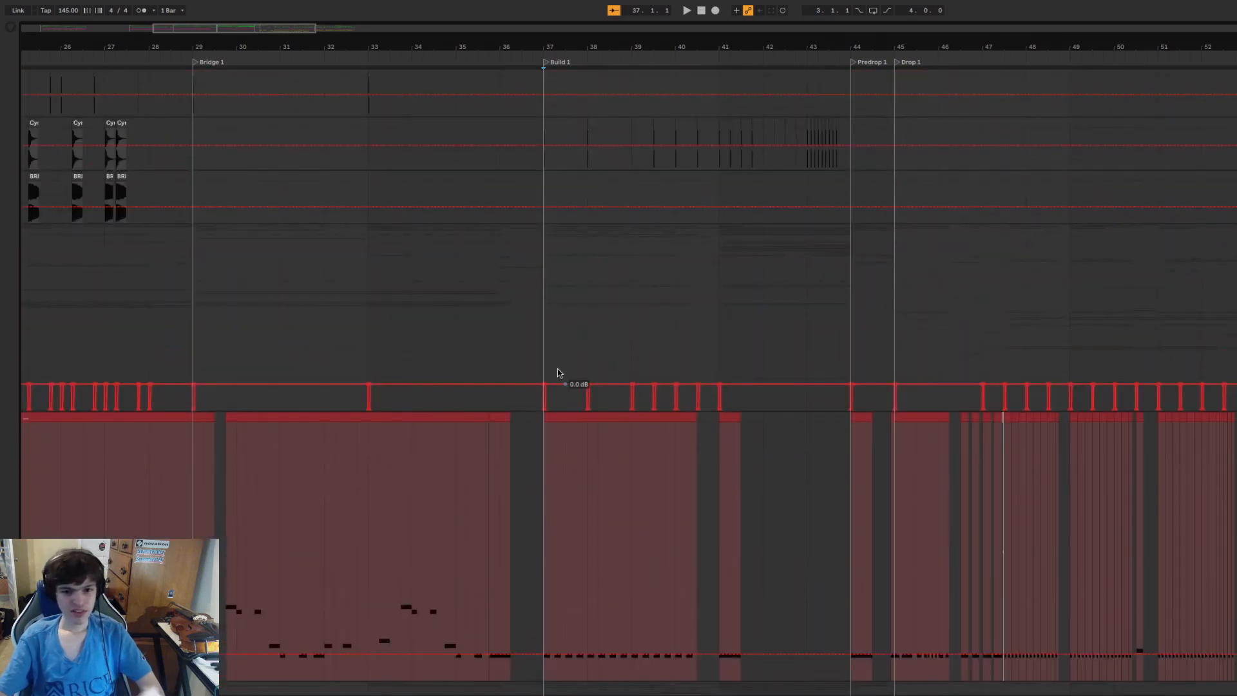
scroll(583, 356, up, 10)
scroll(583, 356, down, 8)
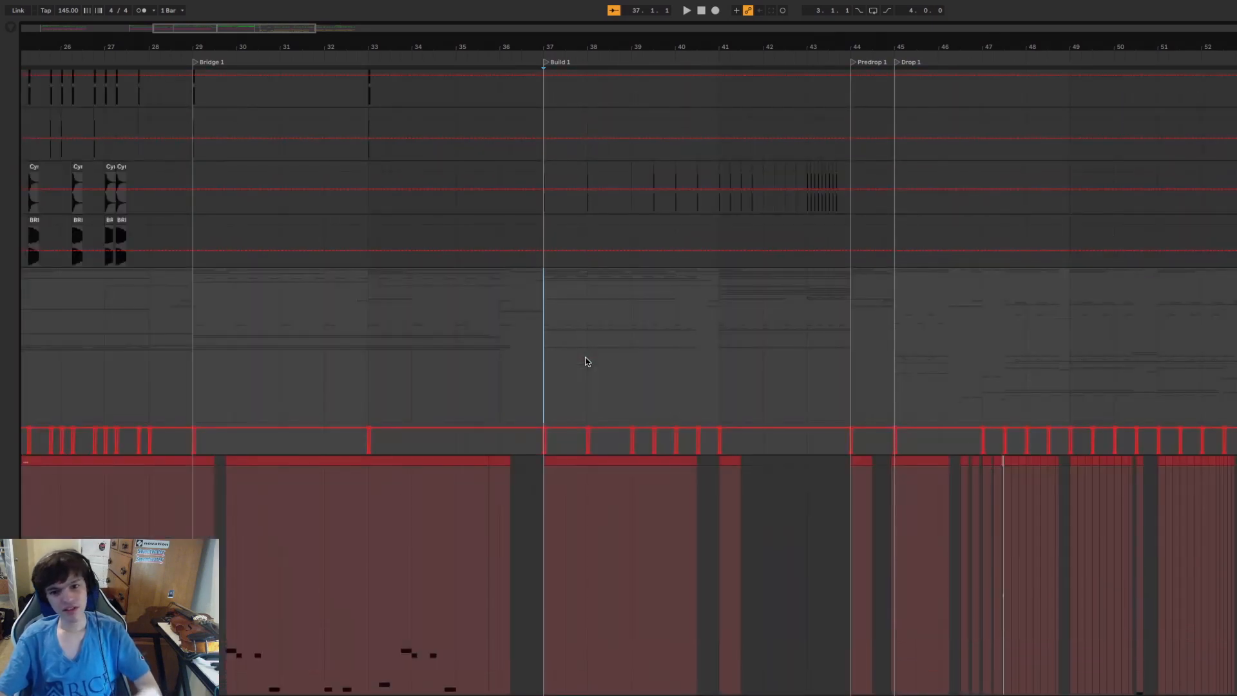
scroll(670, 200, up, 2)
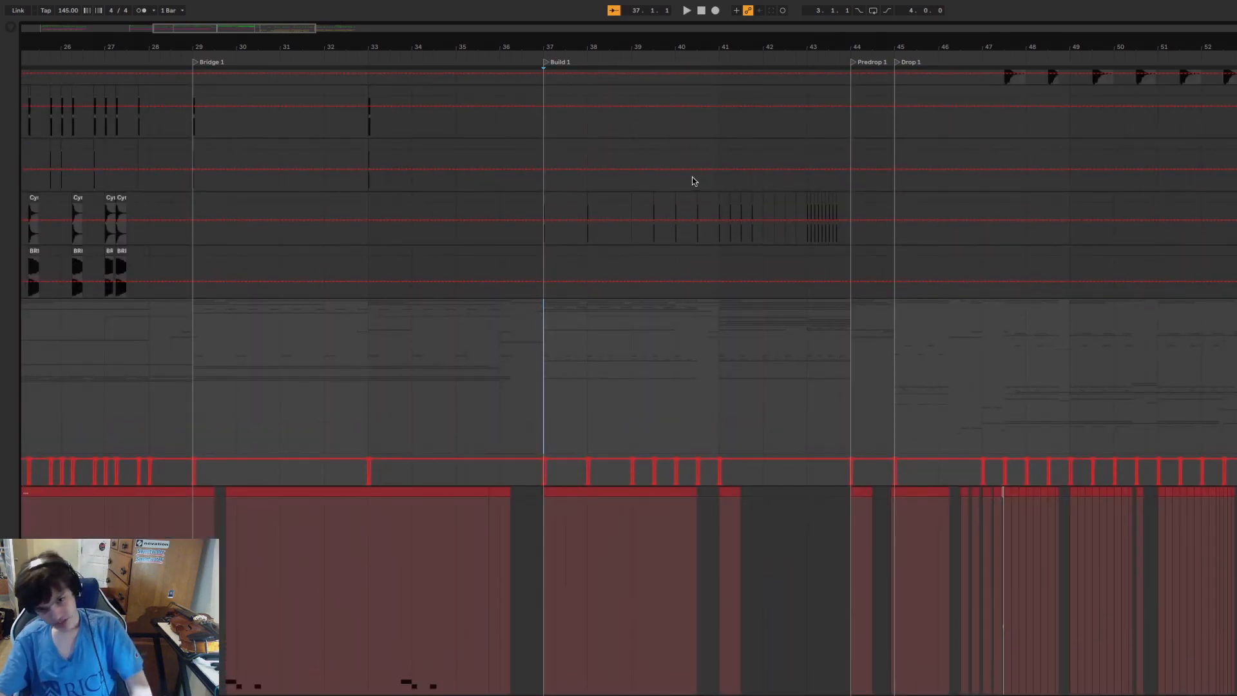
Select Build 1 from bar 37 to bar 44 and examine its layers in the whole-song overview.
scroll(654, 232, up, 9)
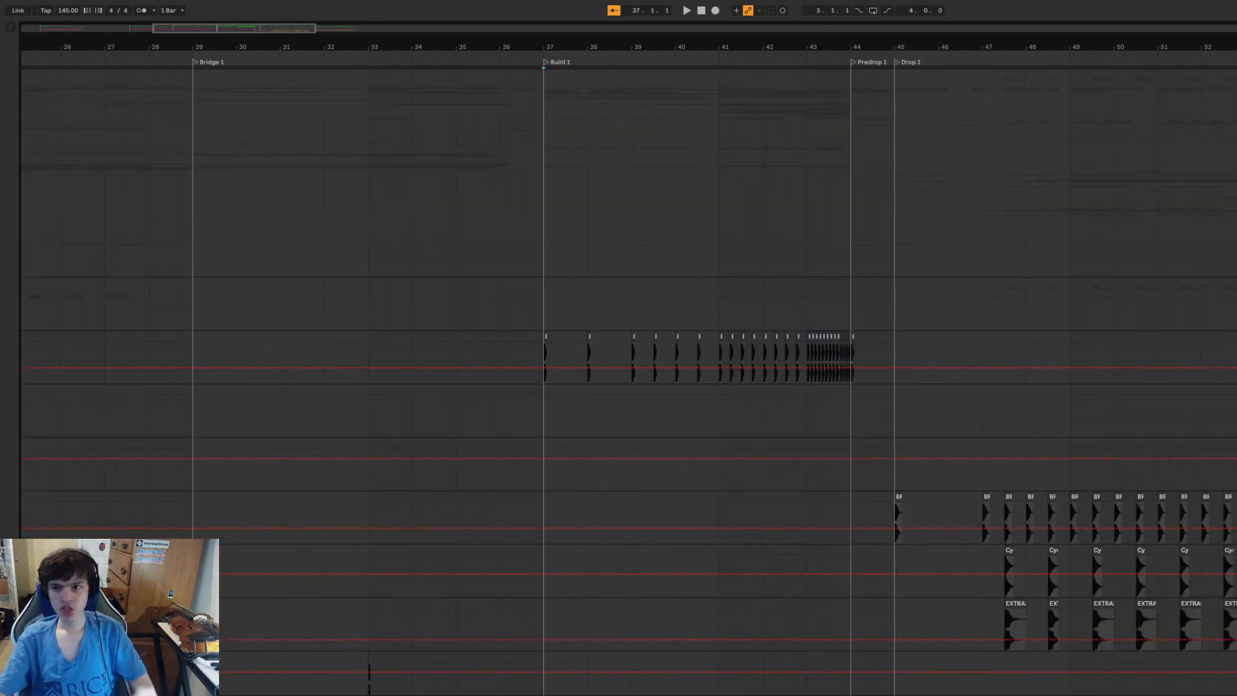
drag(861, 51, 861, 43)
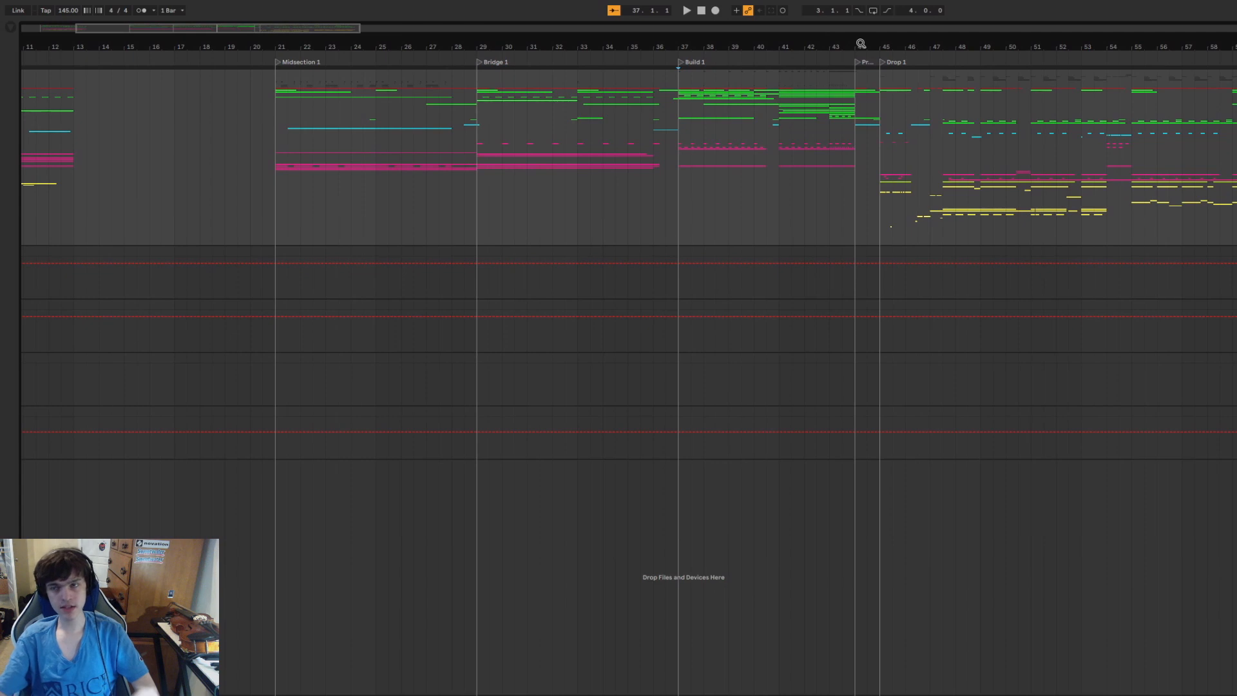
click(672, 193)
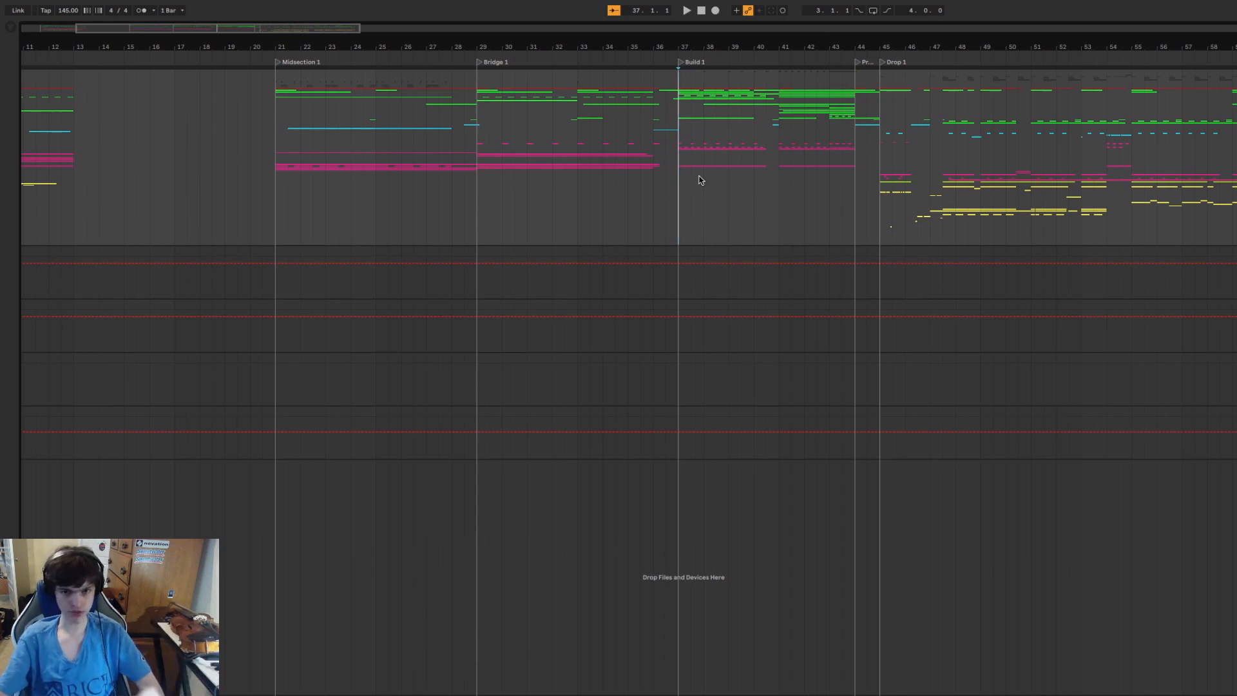
drag(680, 192, 858, 195)
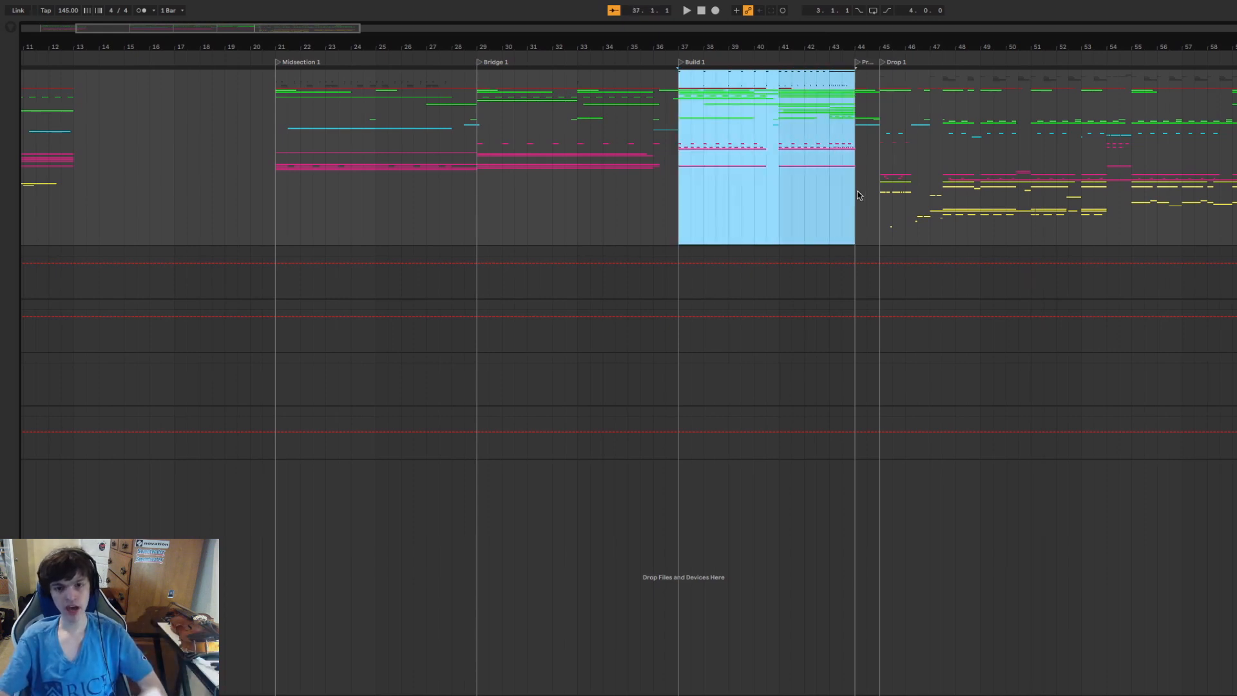
click(788, 228)
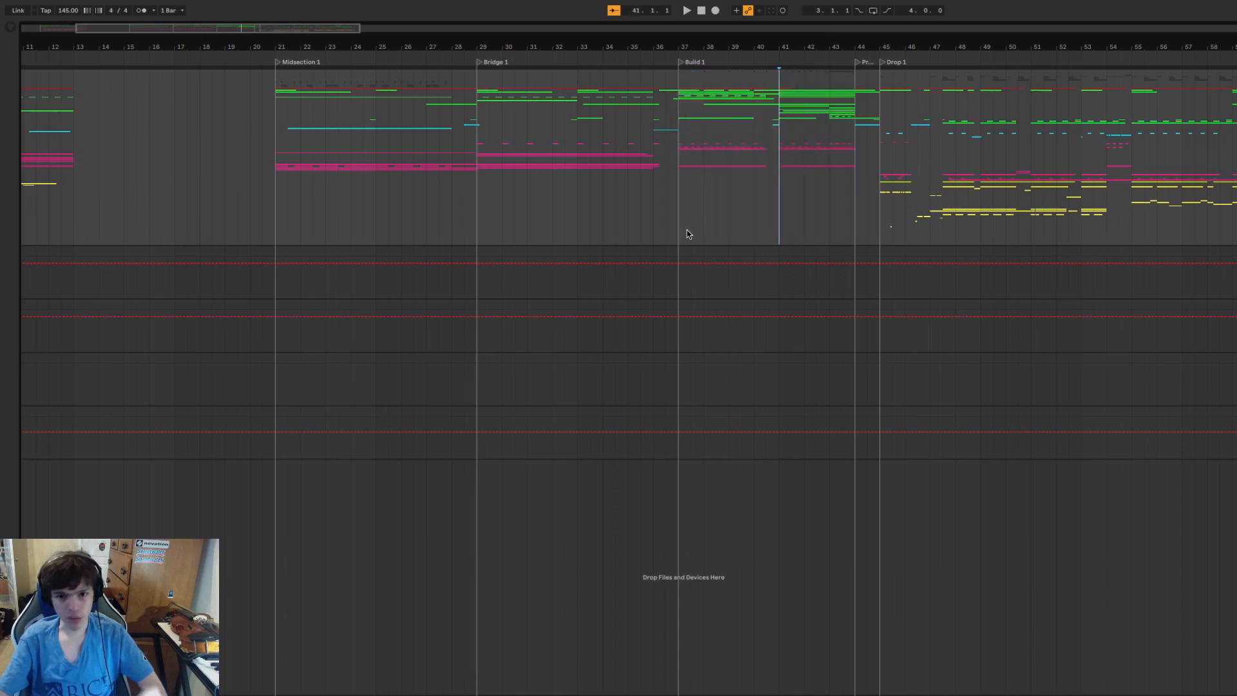
drag(682, 232, 828, 229)
click(688, 203)
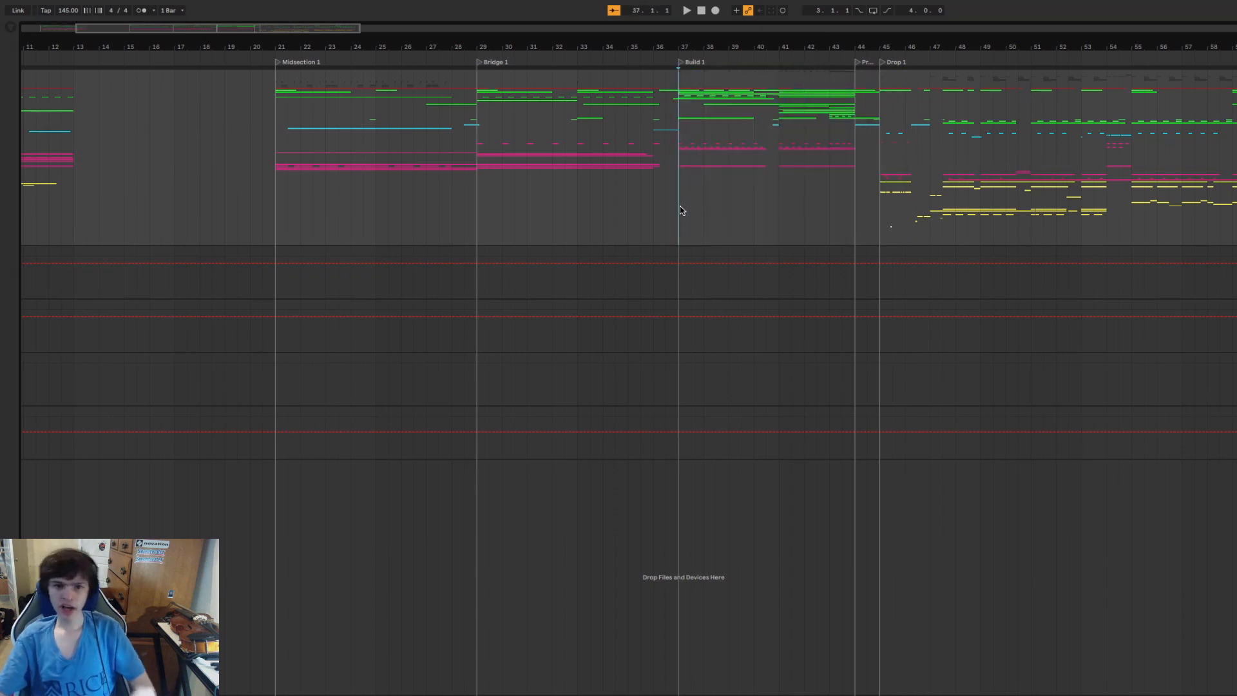
Compare Bridge 1 with Build 1, selecting the second half of the build from bar 41 to bar 44.
mouse_move(812, 41)
mouse_down()
mouse_move(435, 39)
mouse_move(645, 43)
mouse_up()
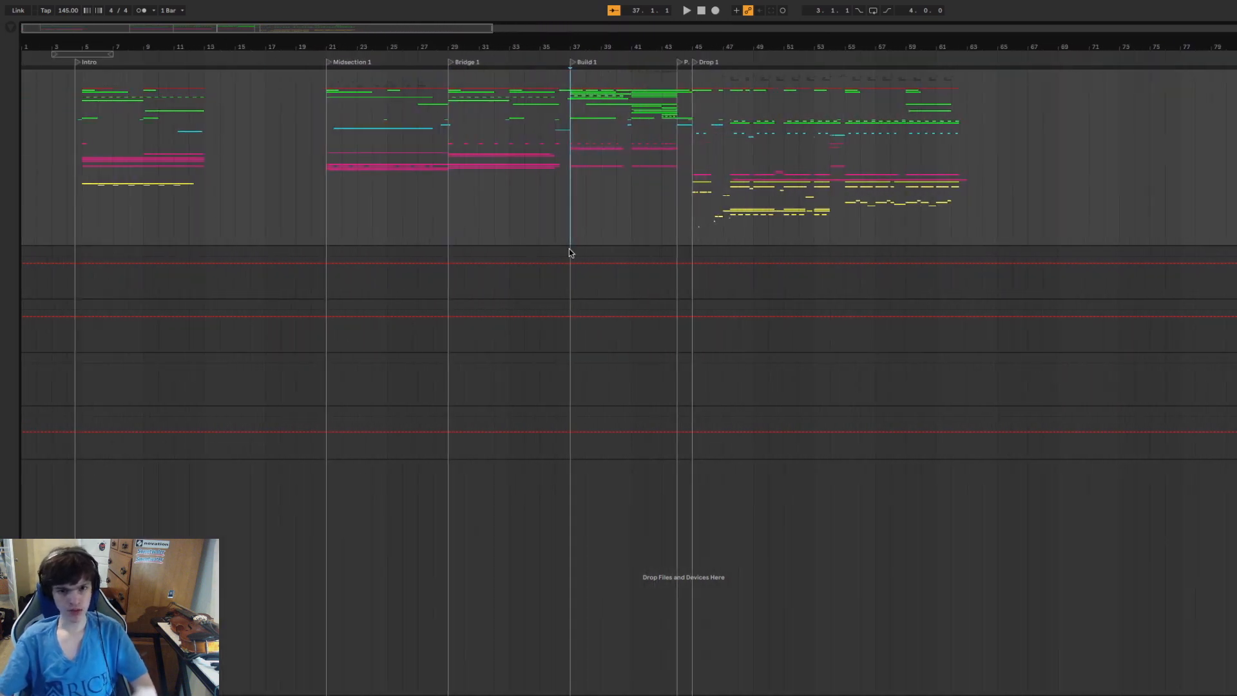
click(459, 208)
click(574, 207)
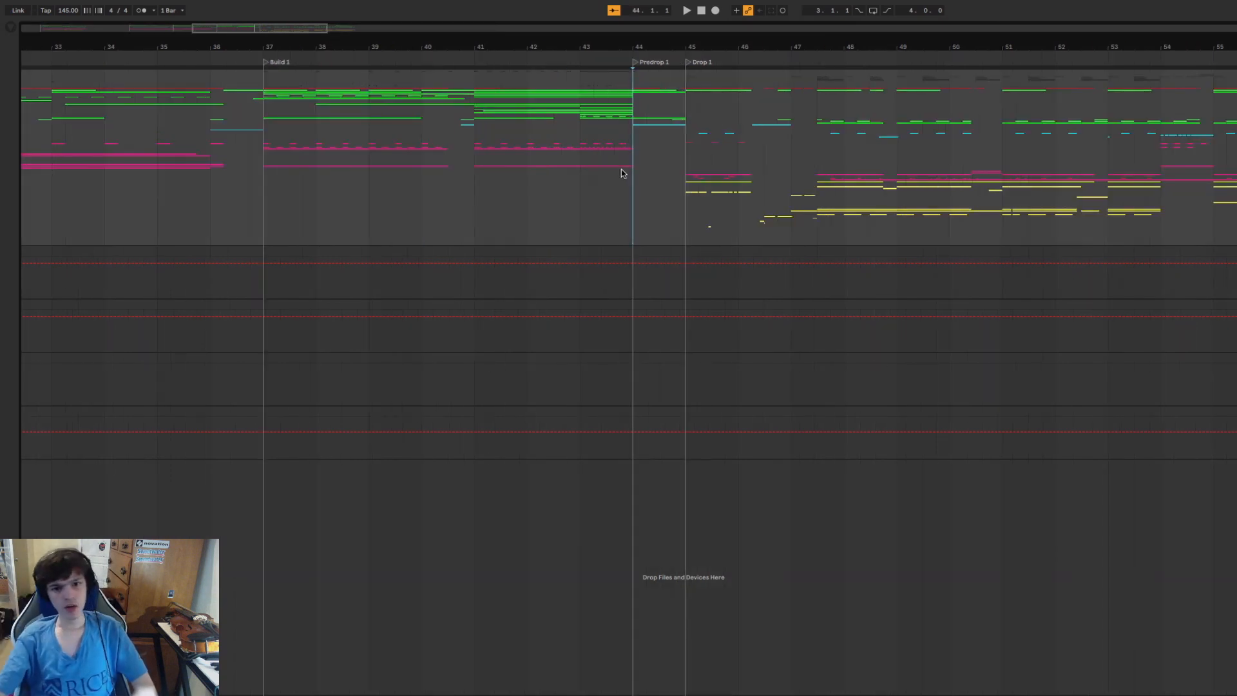
key(minus)
key(minus)
drag(544, 188, 622, 189)
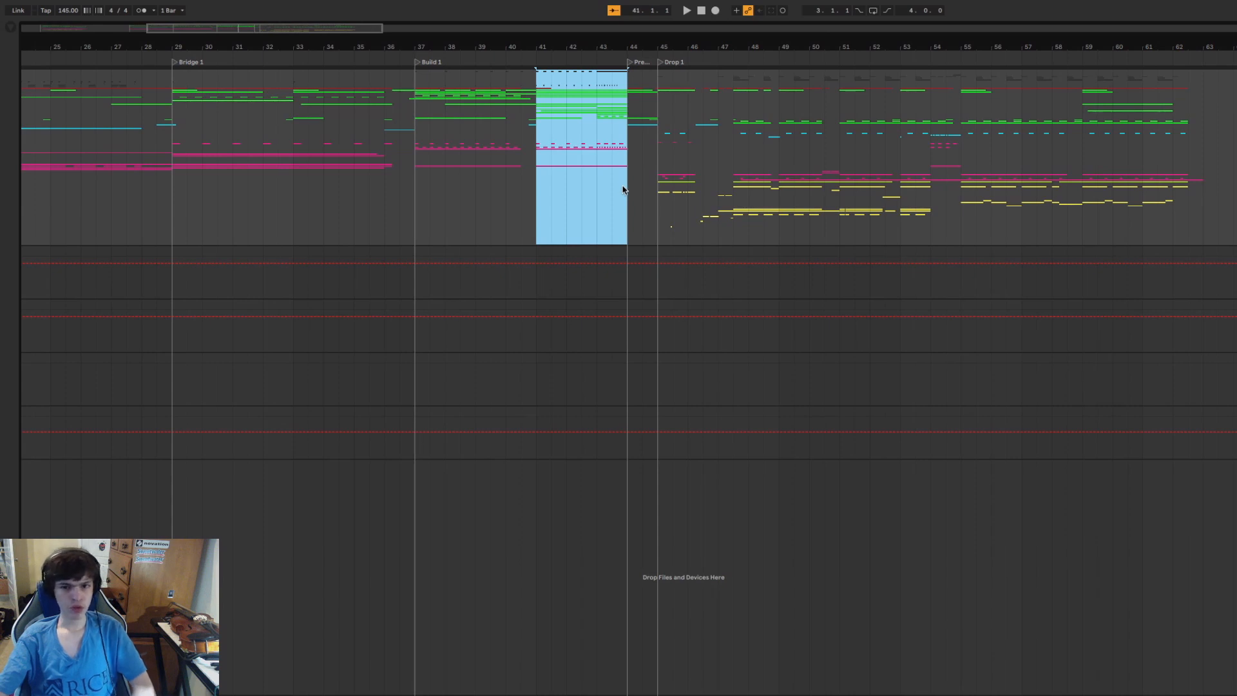
click(661, 200)
click(623, 198)
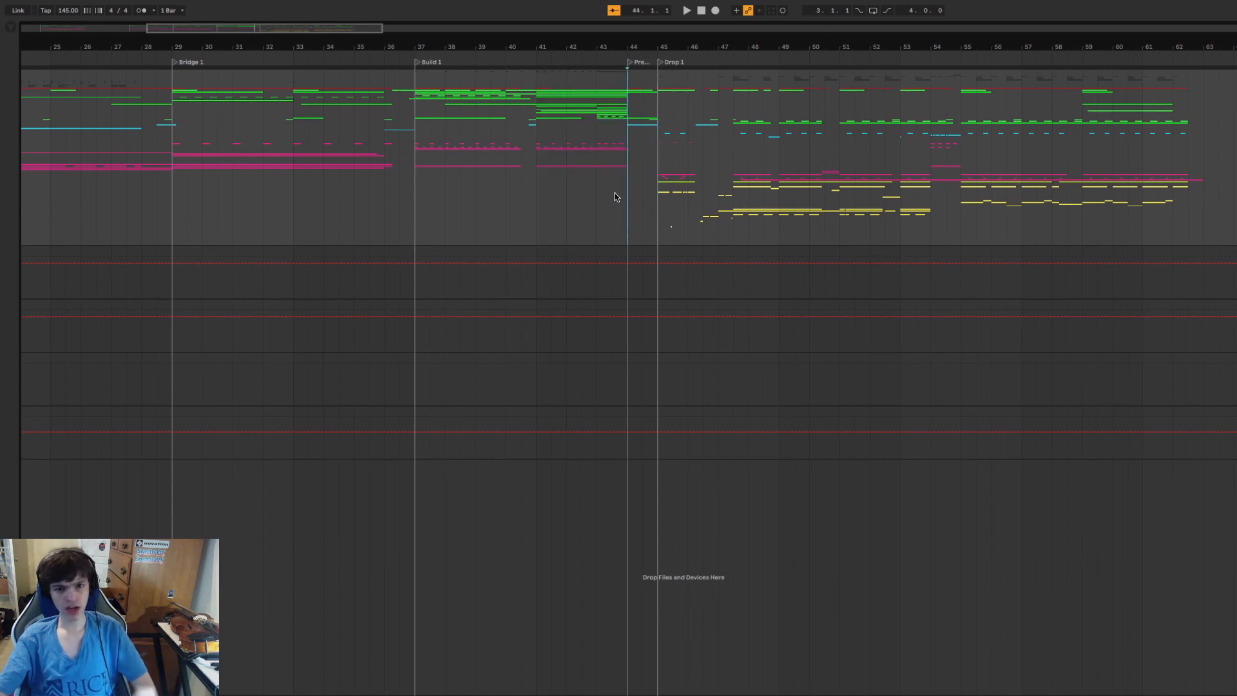
Select the one-bar gap before Build 1 at bar 36 and compare it with the Predrop 1 bar at bar 44.
click(384, 171)
drag(392, 190, 413, 181)
click(387, 188)
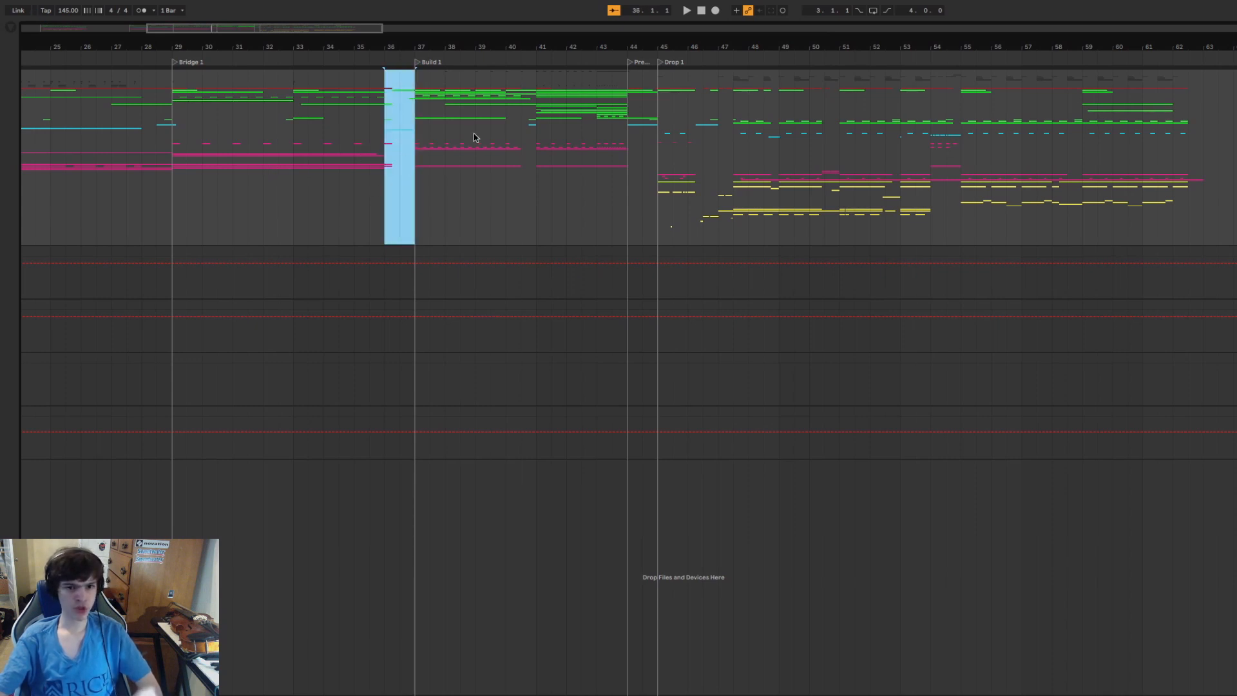
drag(626, 192, 652, 189)
click(610, 201)
click(623, 198)
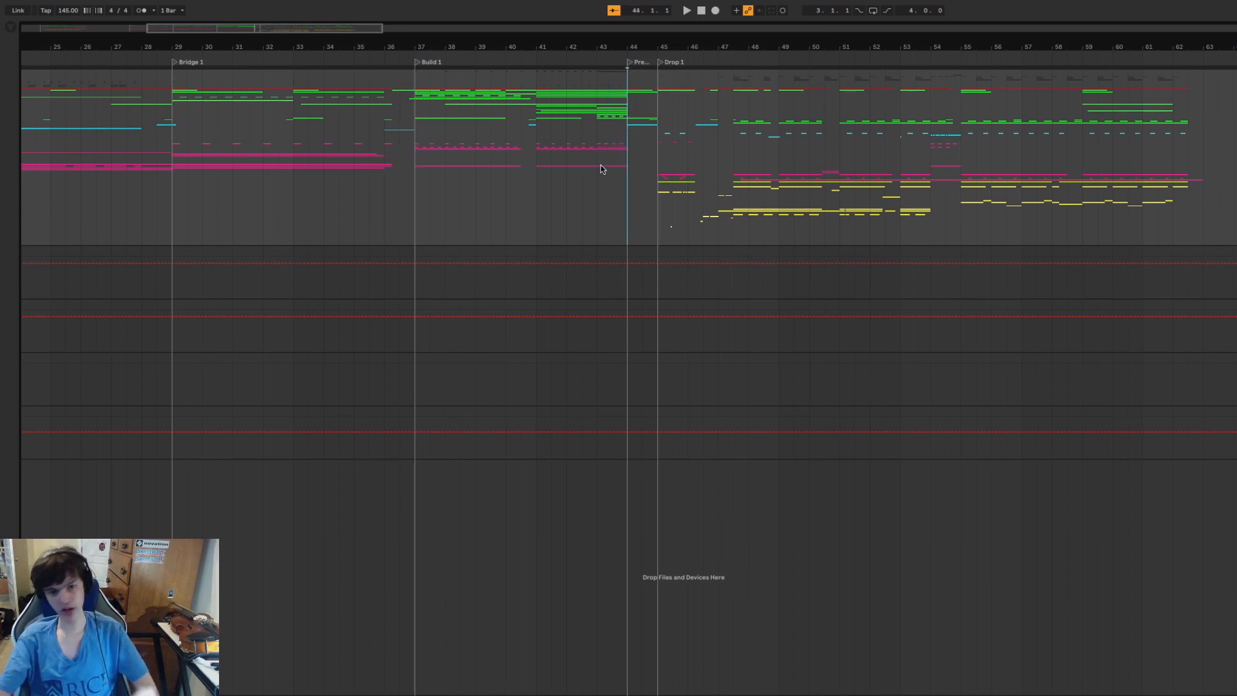
Examine Predrop 1 by selecting bar 44 alone and together with the preceding bar 43.
mouse_move(647, 39)
mouse_down()
mouse_move(647, 52)
mouse_move(647, 41)
mouse_up()
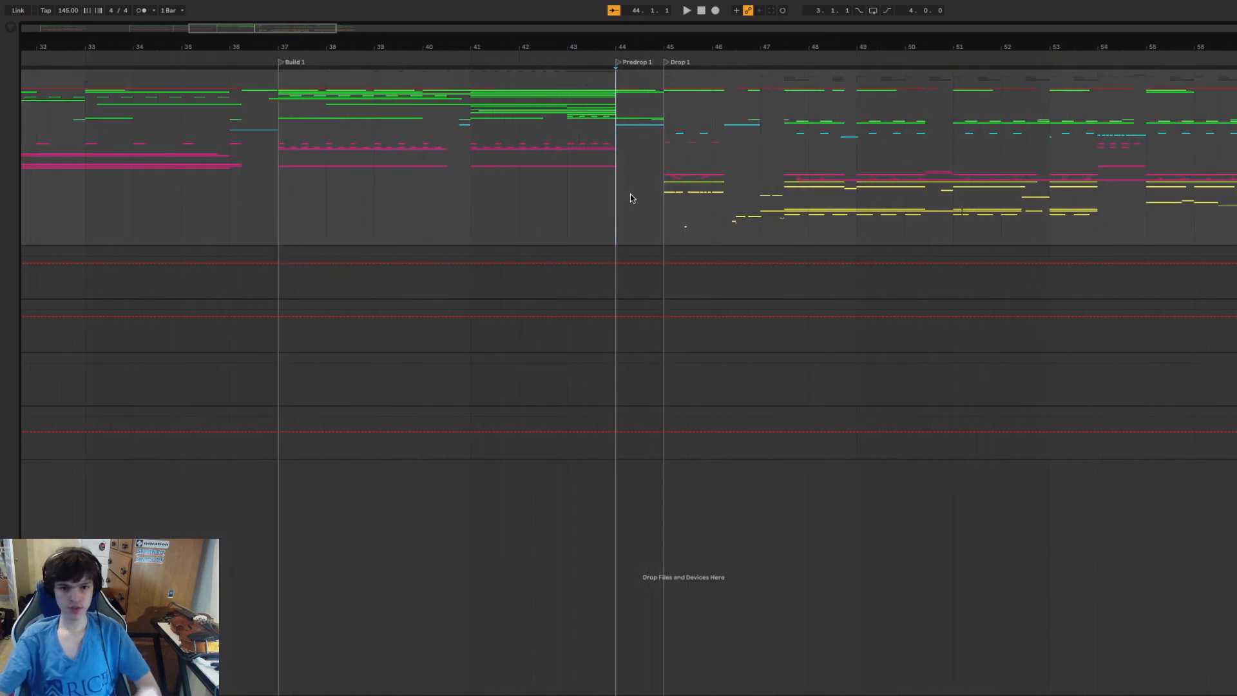
drag(624, 199, 662, 195)
click(617, 200)
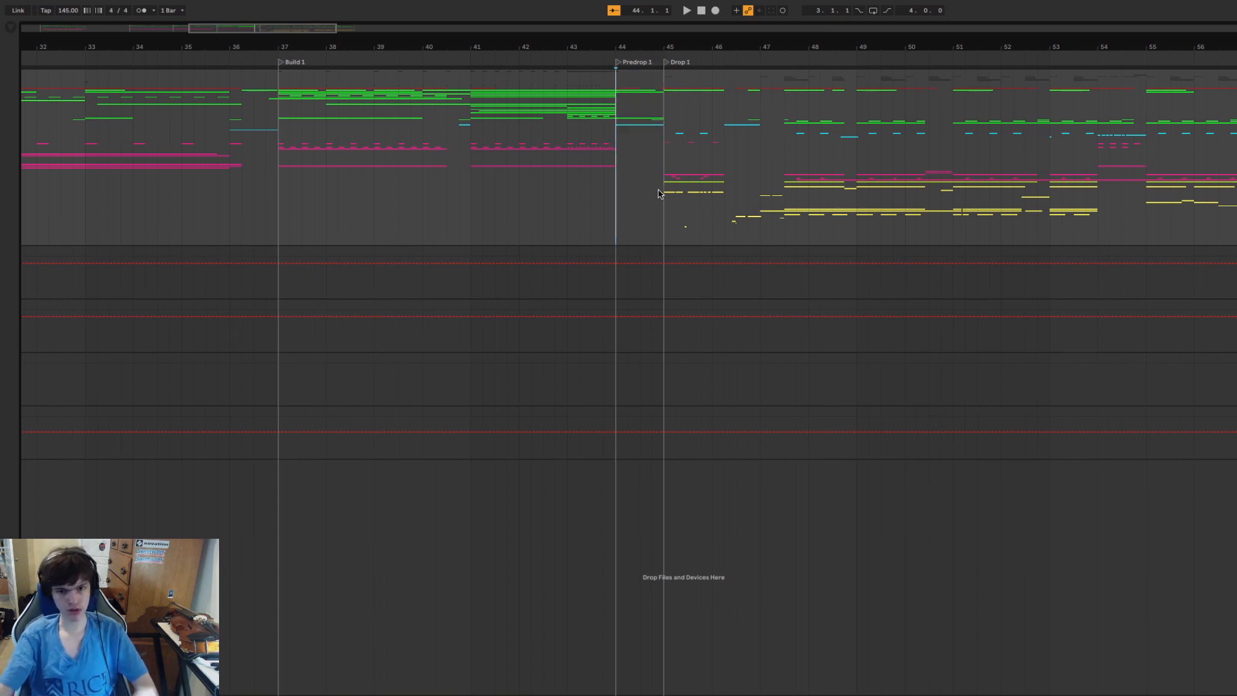
drag(663, 192, 568, 203)
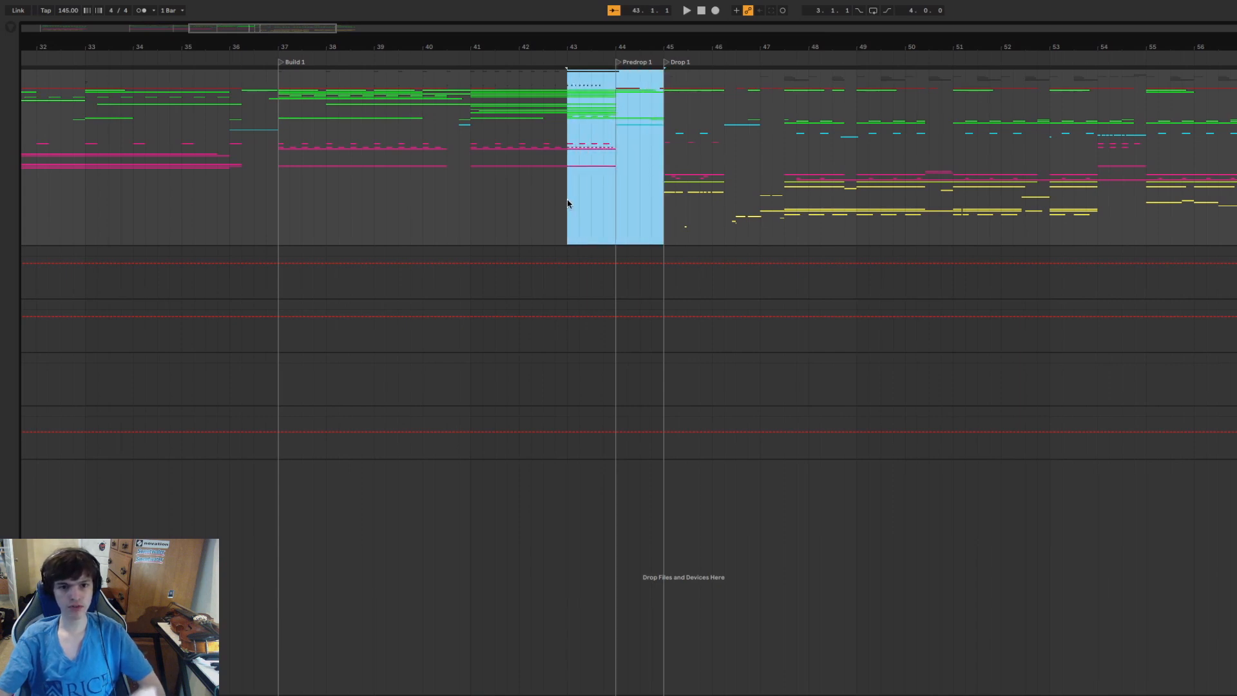
click(578, 232)
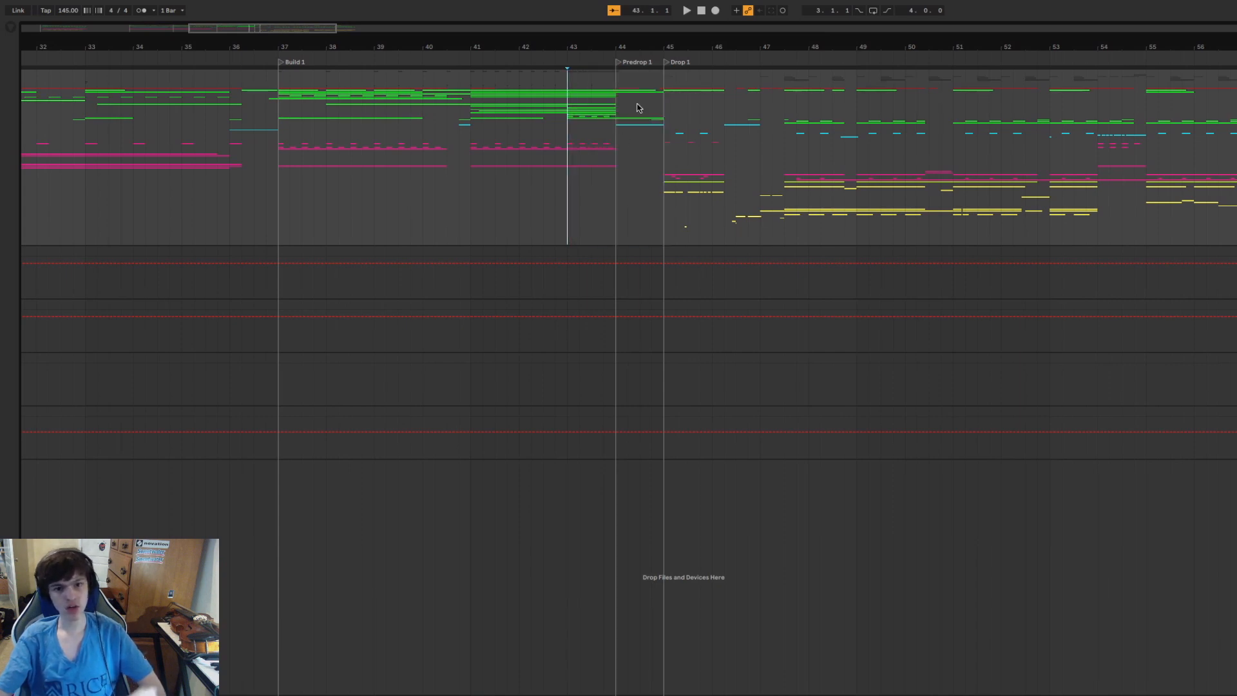
Examine the transition from the last bar of Build 1 into Predrop 1, selecting bars 43 to 45.
mouse_move(638, 47)
mouse_down()
mouse_move(638, 64)
mouse_move(655, 39)
mouse_move(644, 42)
mouse_up()
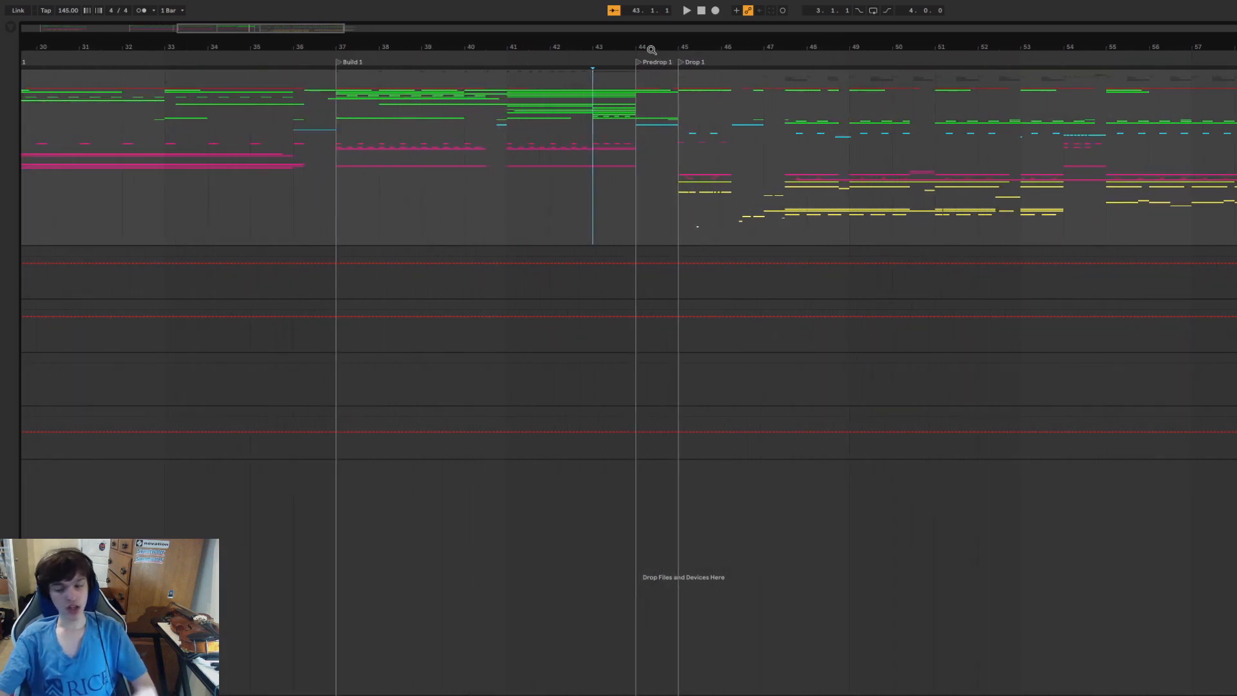
click(632, 163)
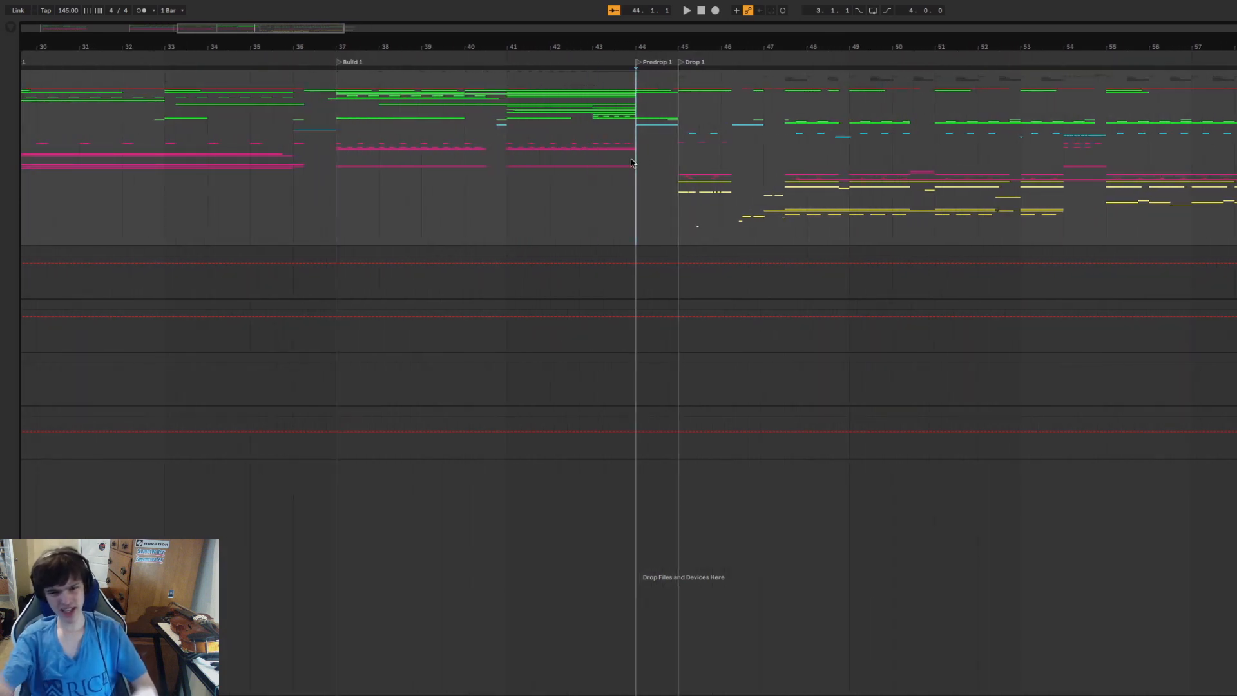
drag(678, 163, 589, 158)
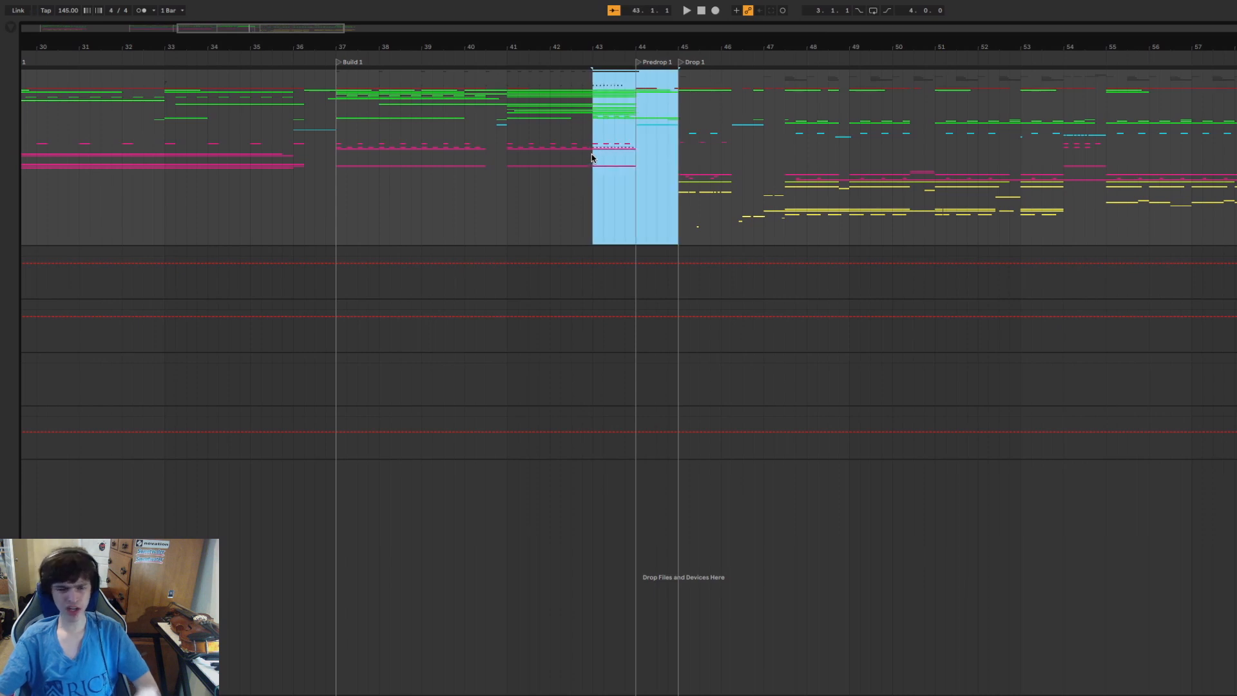
click(658, 170)
mouse_move(659, 173)
mouse_down()
mouse_move(675, 171)
mouse_move(652, 183)
mouse_move(676, 191)
mouse_move(600, 198)
mouse_up()
click(596, 194)
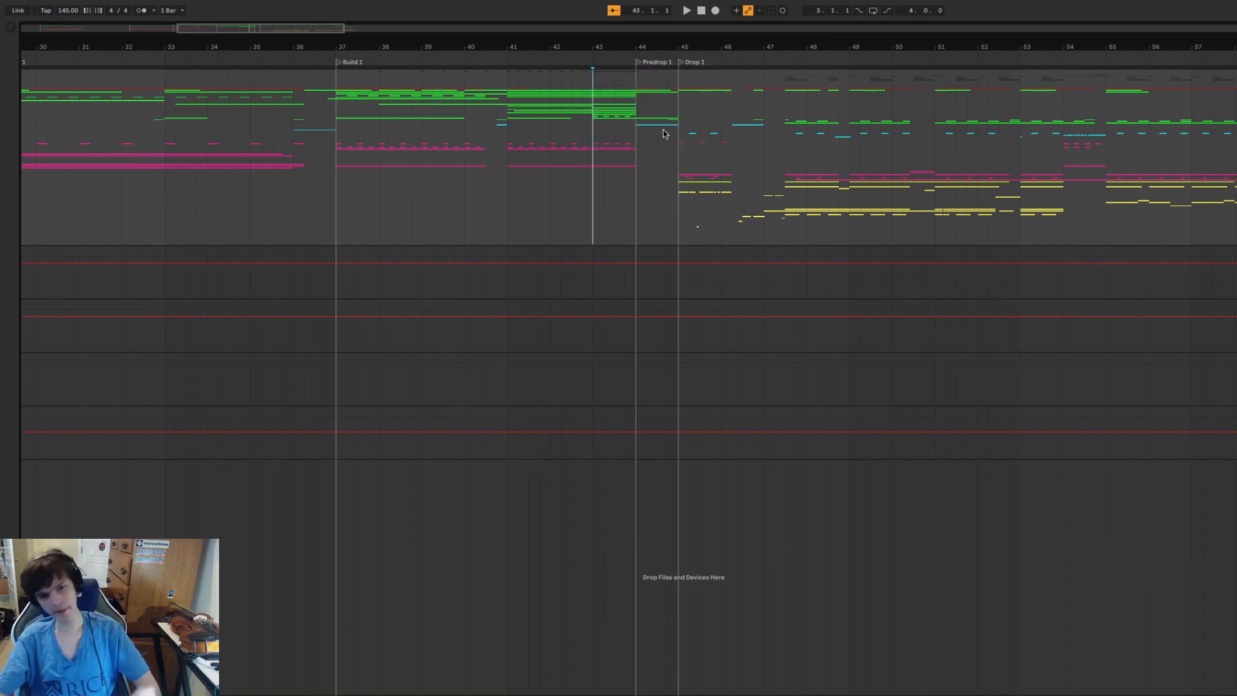
Select the Predrop 1 bar from bar 44 to bar 45 and compare it with the start of Drop 1.
key(minus)
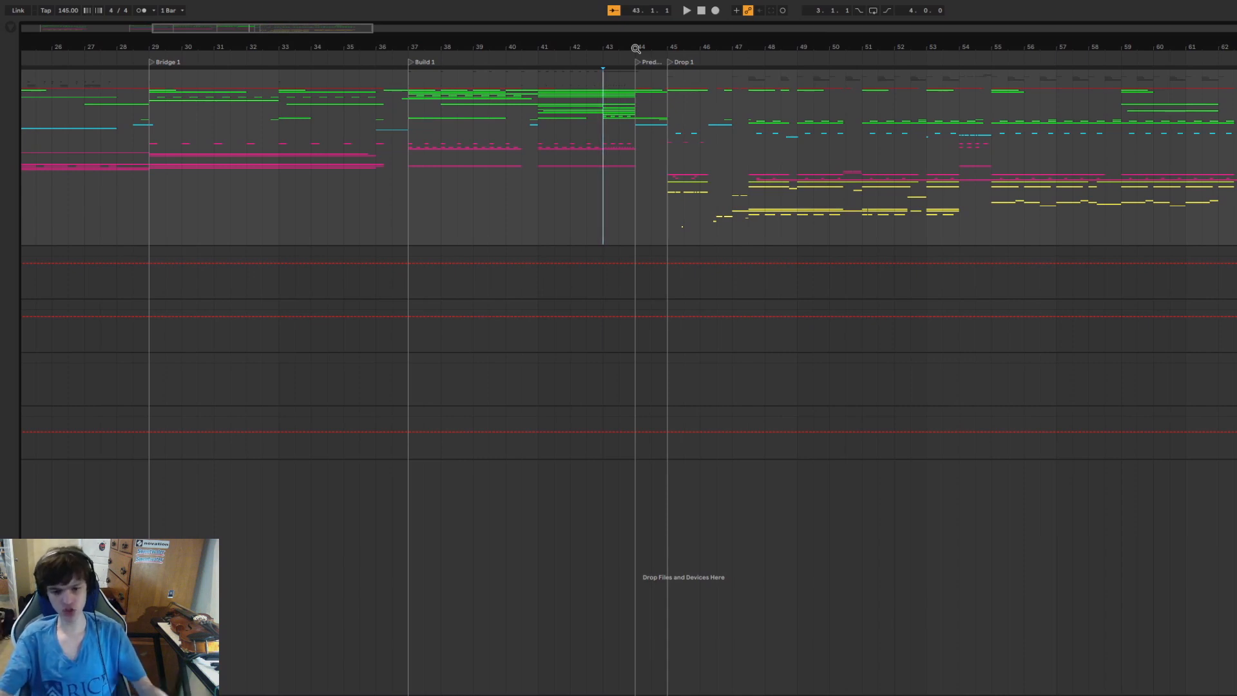
drag(637, 186, 671, 185)
click(668, 206)
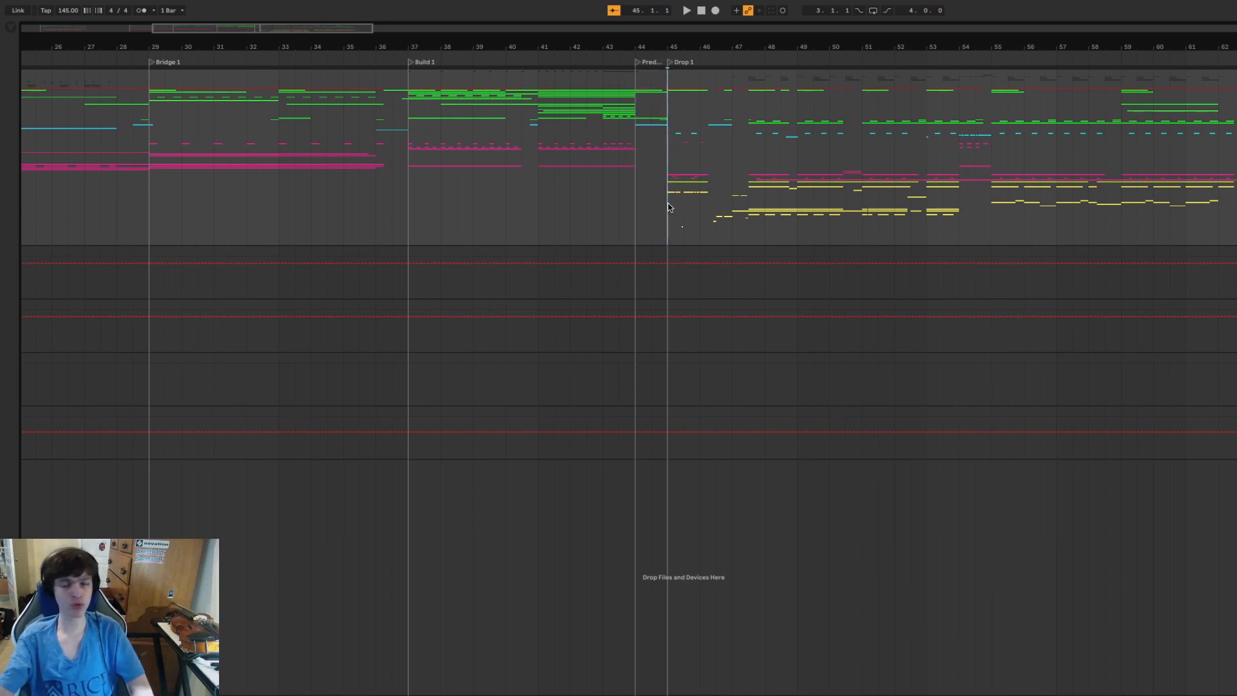
click(631, 198)
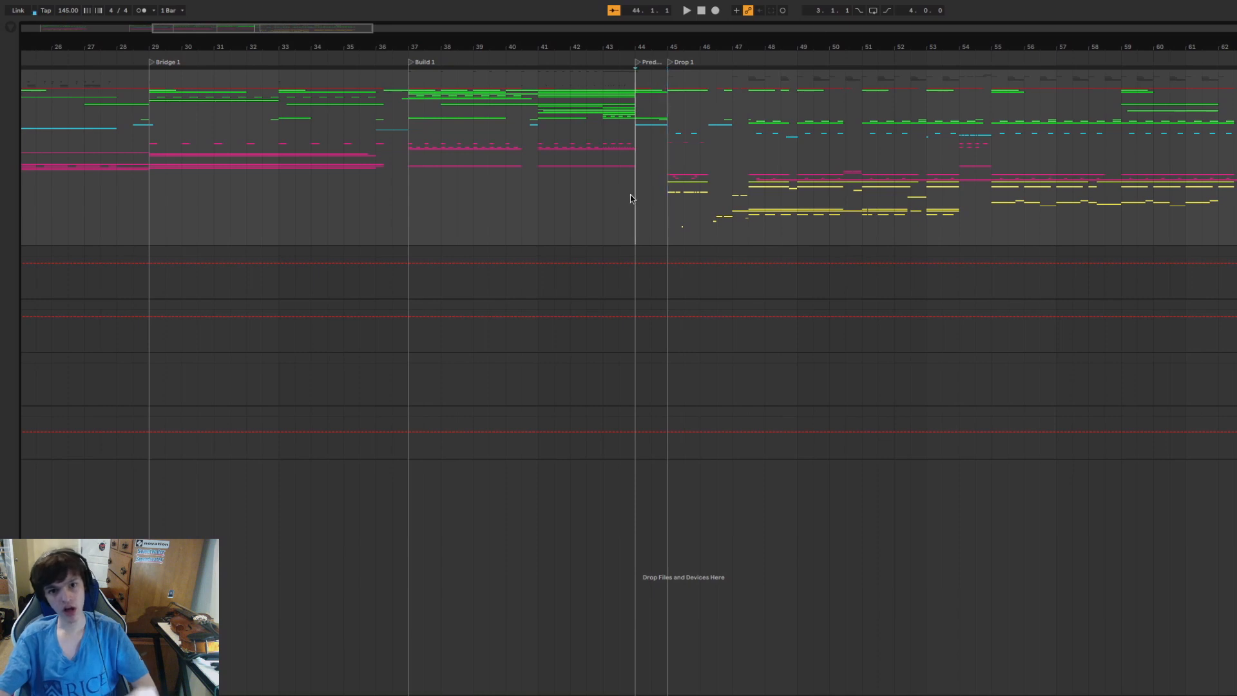
drag(650, 46, 650, 32)
drag(639, 181, 649, 178)
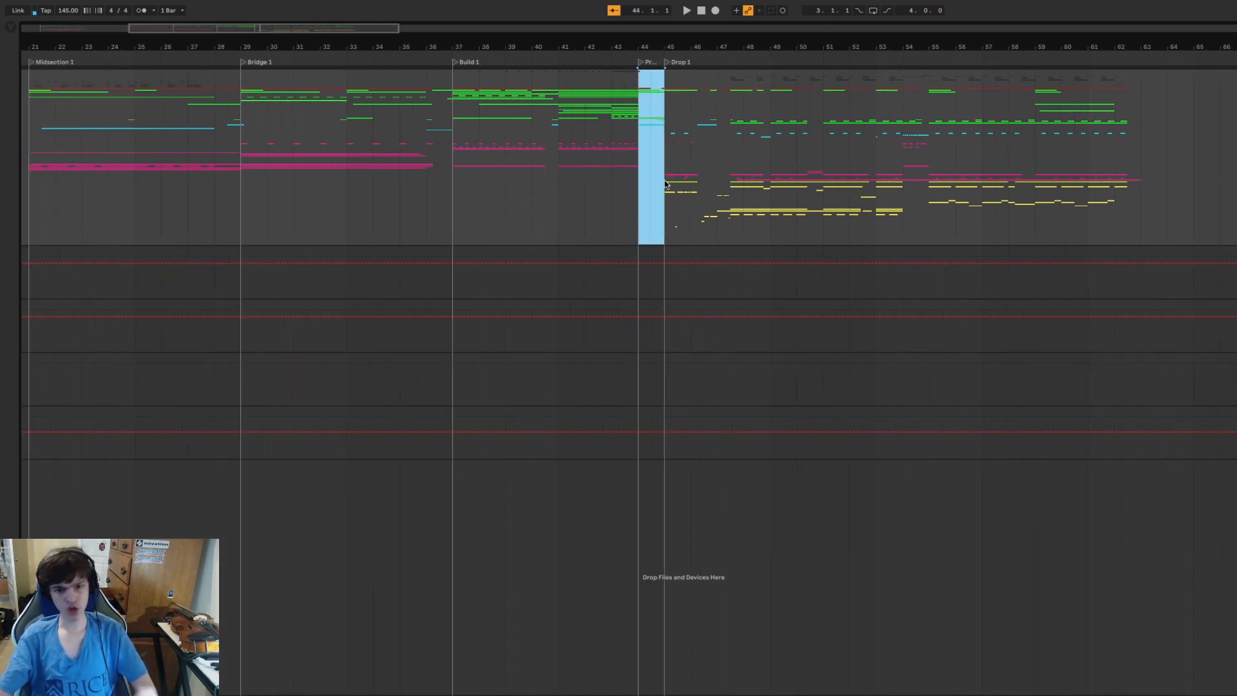
Place the insert point at bar 45 and examine the red MIDI track and crash clips around Predrop 1 and Drop 1.
click(648, 58)
mouse_move(646, 48)
mouse_down()
mouse_move(650, 61)
mouse_move(746, 48)
mouse_move(584, 47)
mouse_move(601, 55)
mouse_move(594, 69)
mouse_up()
double_click(268, 180)
click(599, 62)
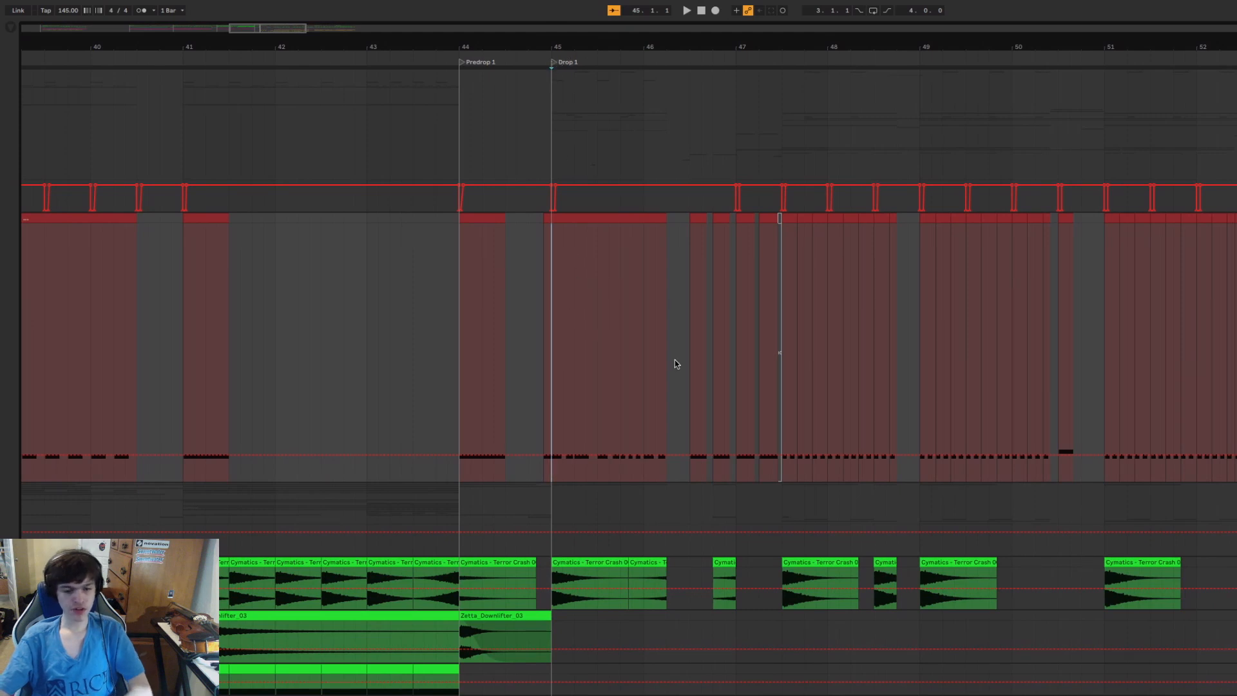
scroll(675, 360, down, 3)
scroll(1021, 298, up, 2)
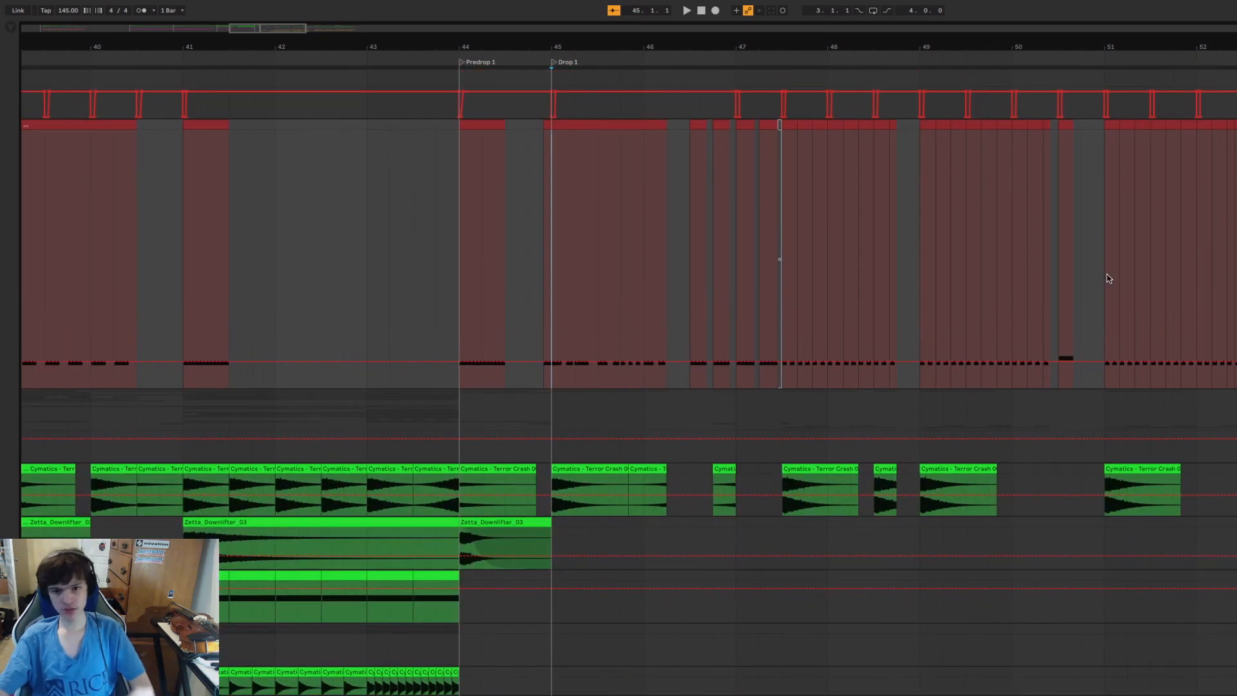
key(minus)
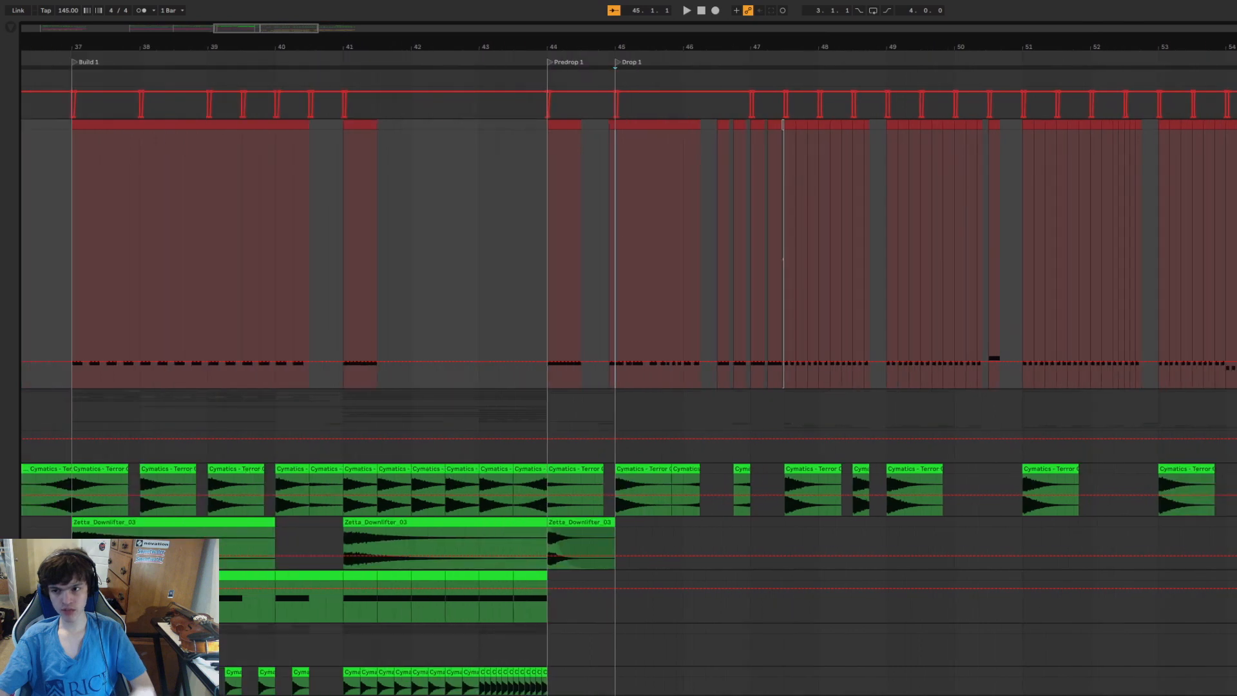
Play the start of Drop 1 from bar 45 briefly and view the tracks in Session View before returning to the arrangement.
key(Tab)
key(Tab)
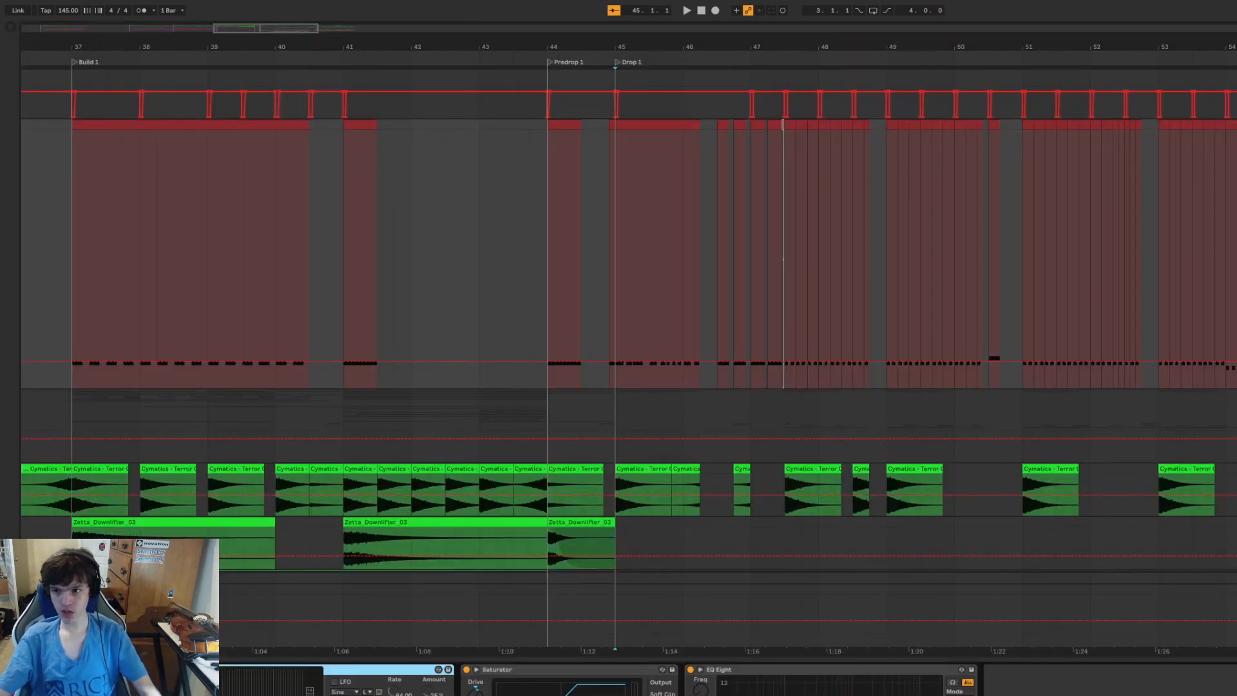
key(Tab)
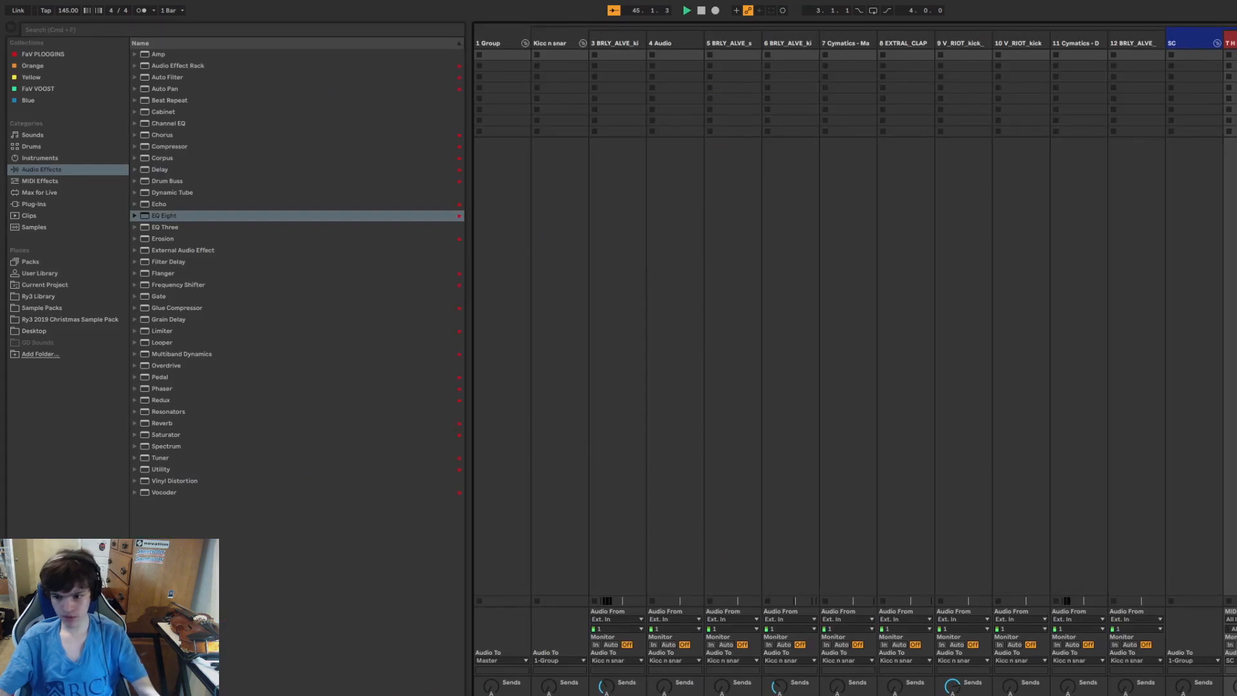
key(Tab)
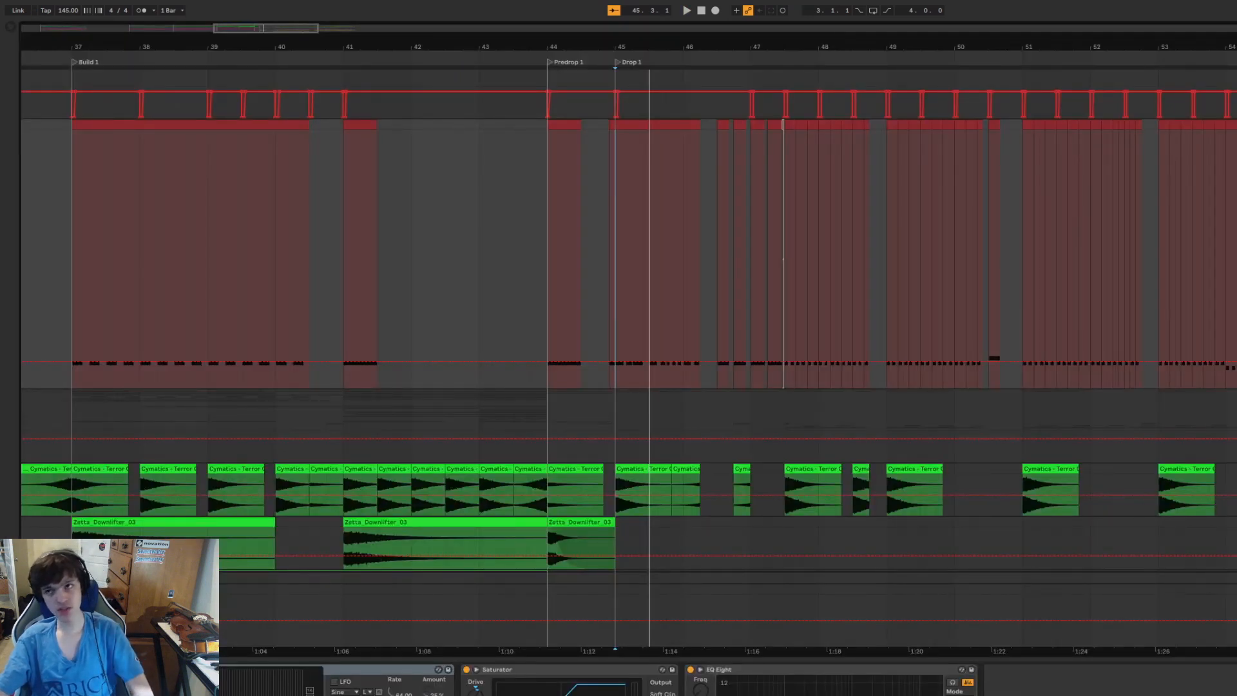
Compare the red MIDI track's notes in Midsection 1 and Bridge 1 with those in Drop 1 by selecting each range.
drag(857, 48, 871, 8)
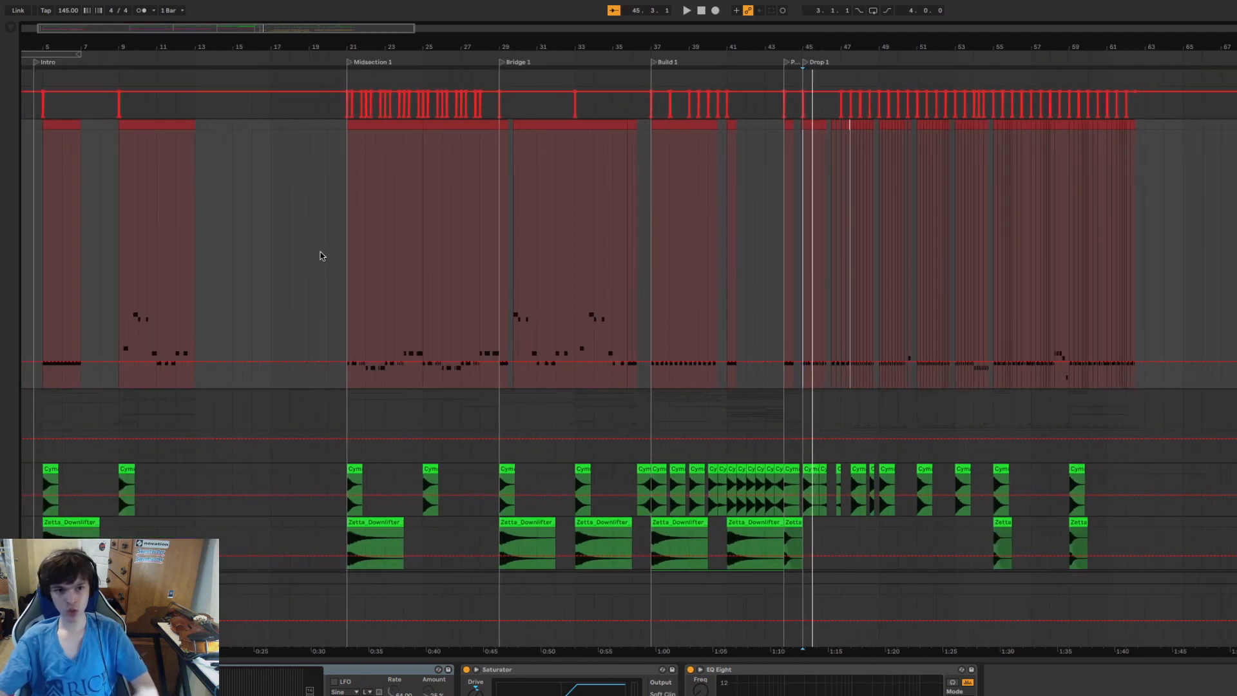
drag(348, 253, 631, 241)
drag(800, 280, 1133, 257)
click(1151, 290)
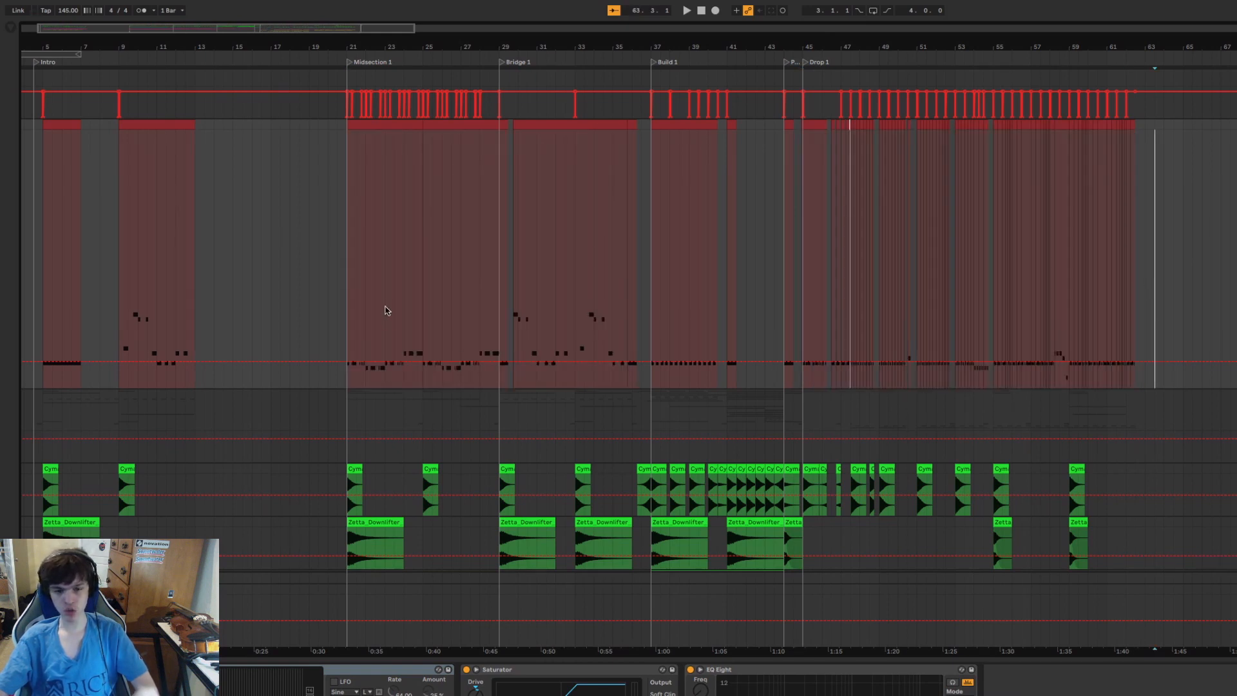
Select the red MIDI track from bar 21 to bar 37 to examine its notes across Midsection 1 and Bridge 1.
mouse_move(348, 310)
mouse_down()
mouse_move(563, 243)
mouse_move(498, 254)
mouse_move(581, 255)
mouse_move(628, 233)
mouse_up()
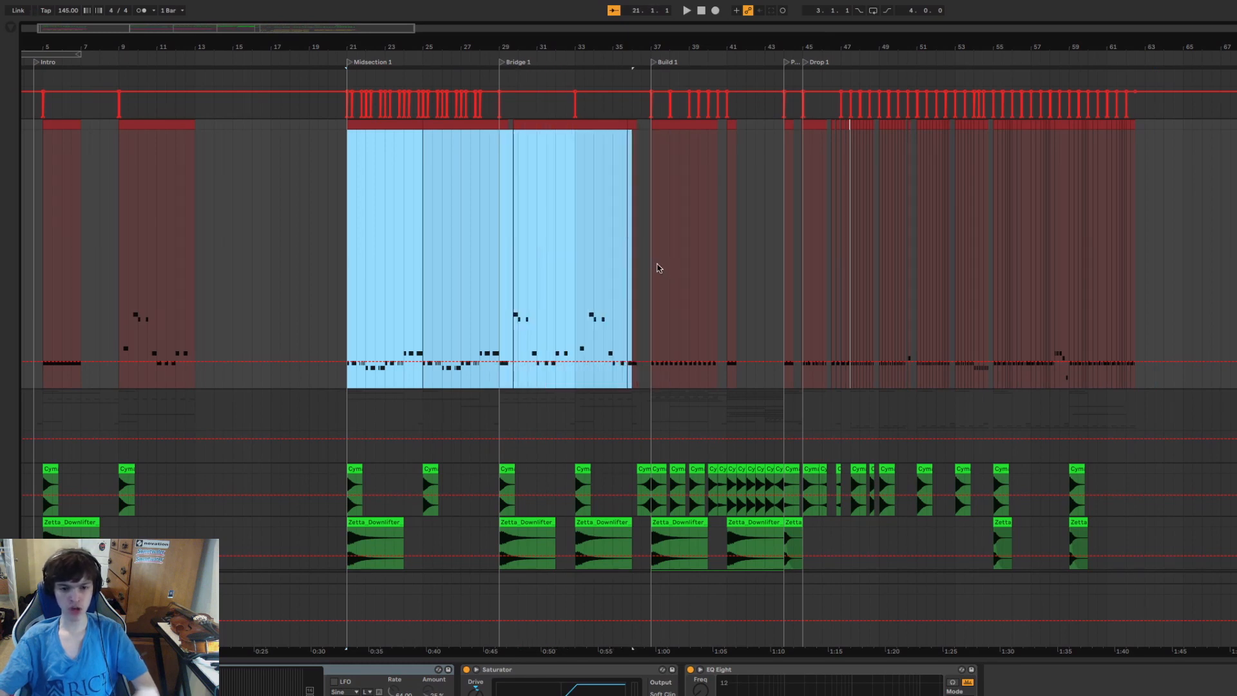
click(659, 266)
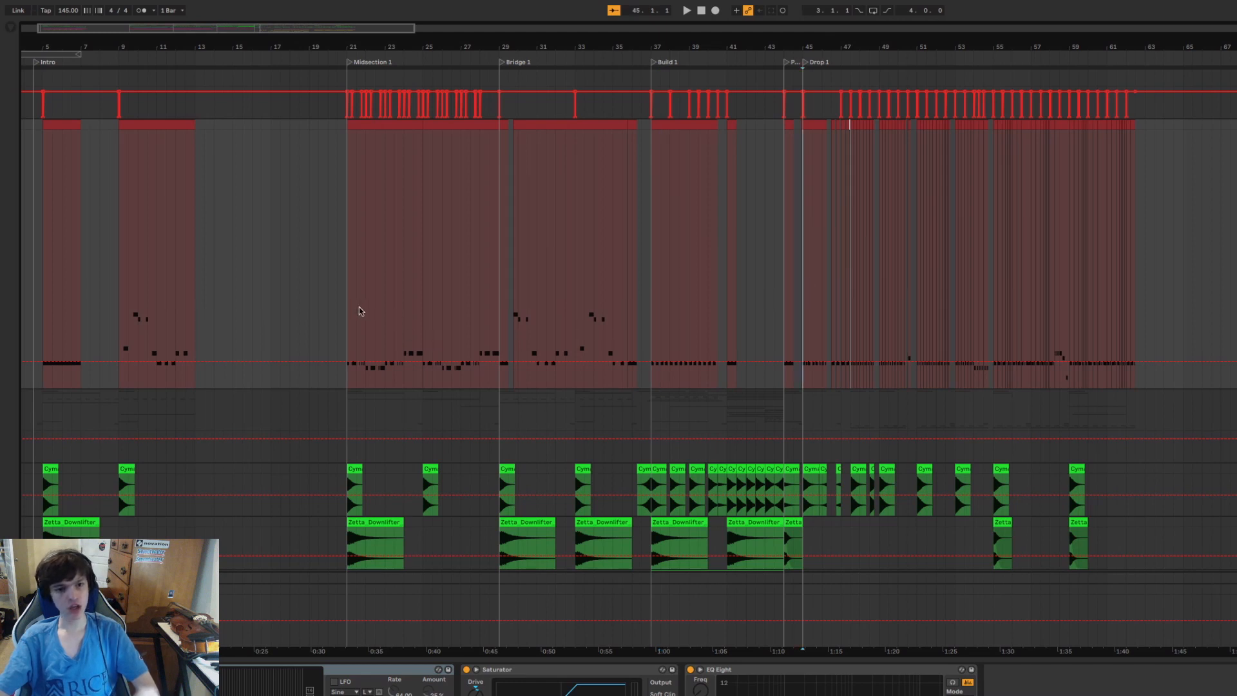
drag(360, 309, 650, 306)
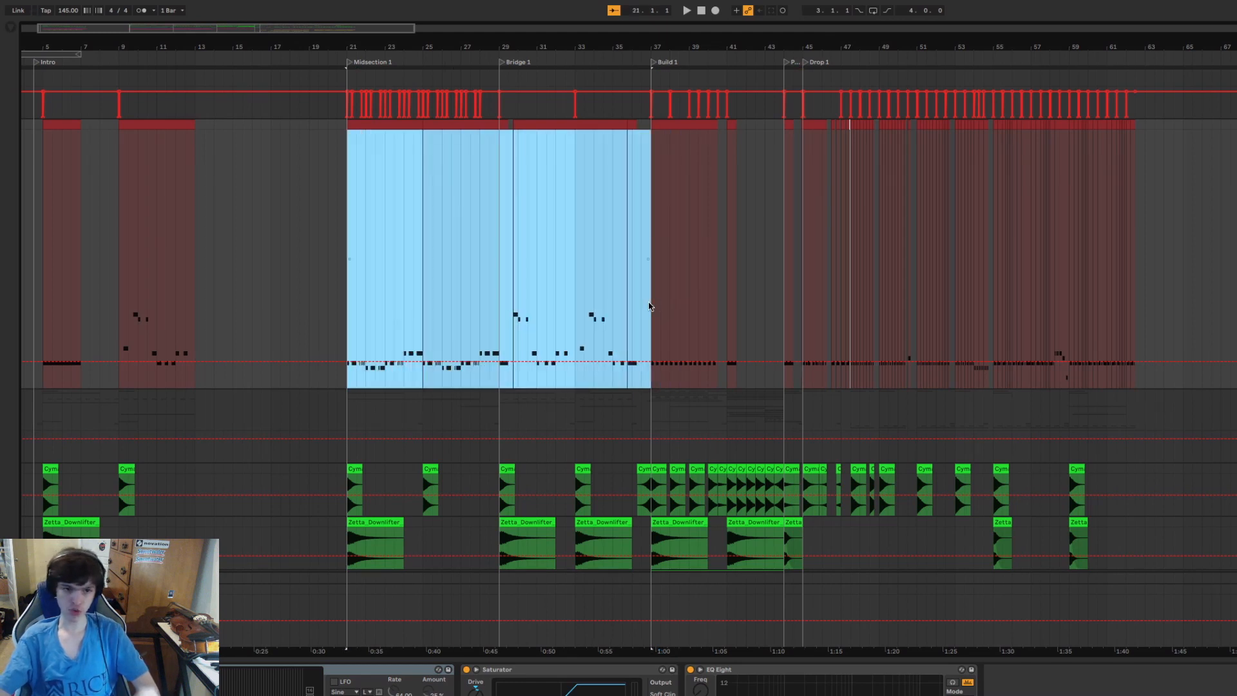
Place the insert point at bar 44.3 in Predrop 1 and examine the red MIDI and crash clips leading into Drop 1.
click(793, 331)
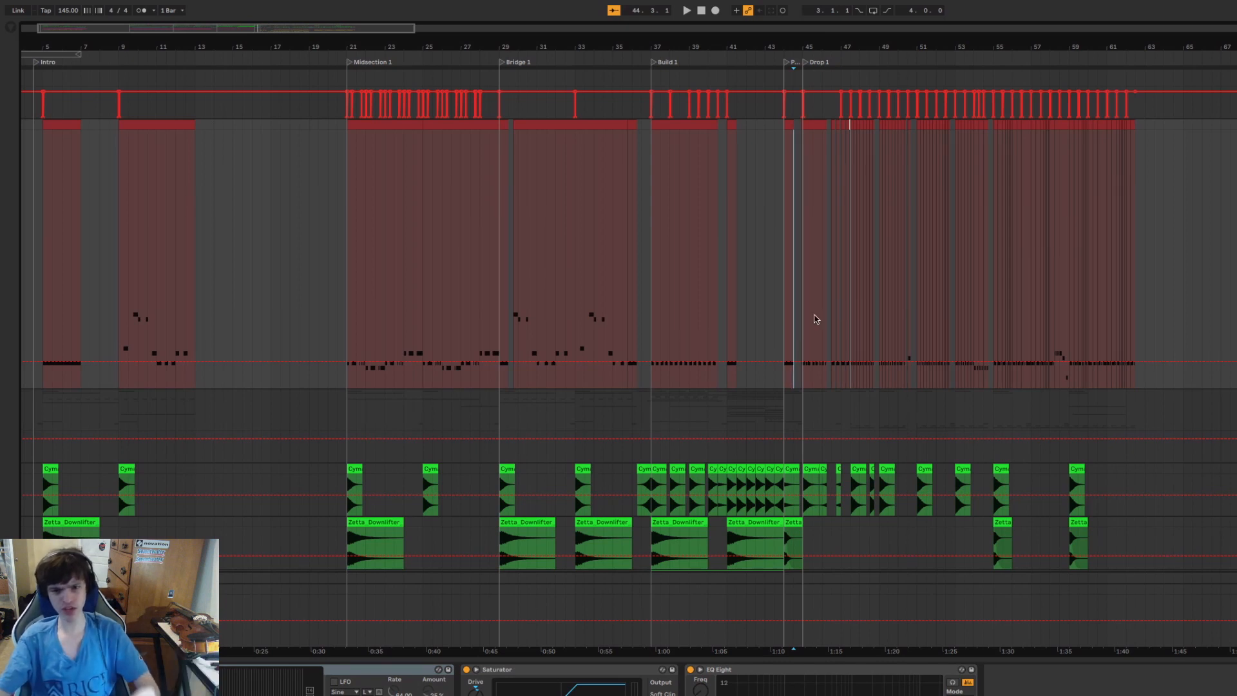
drag(813, 46, 813, 46)
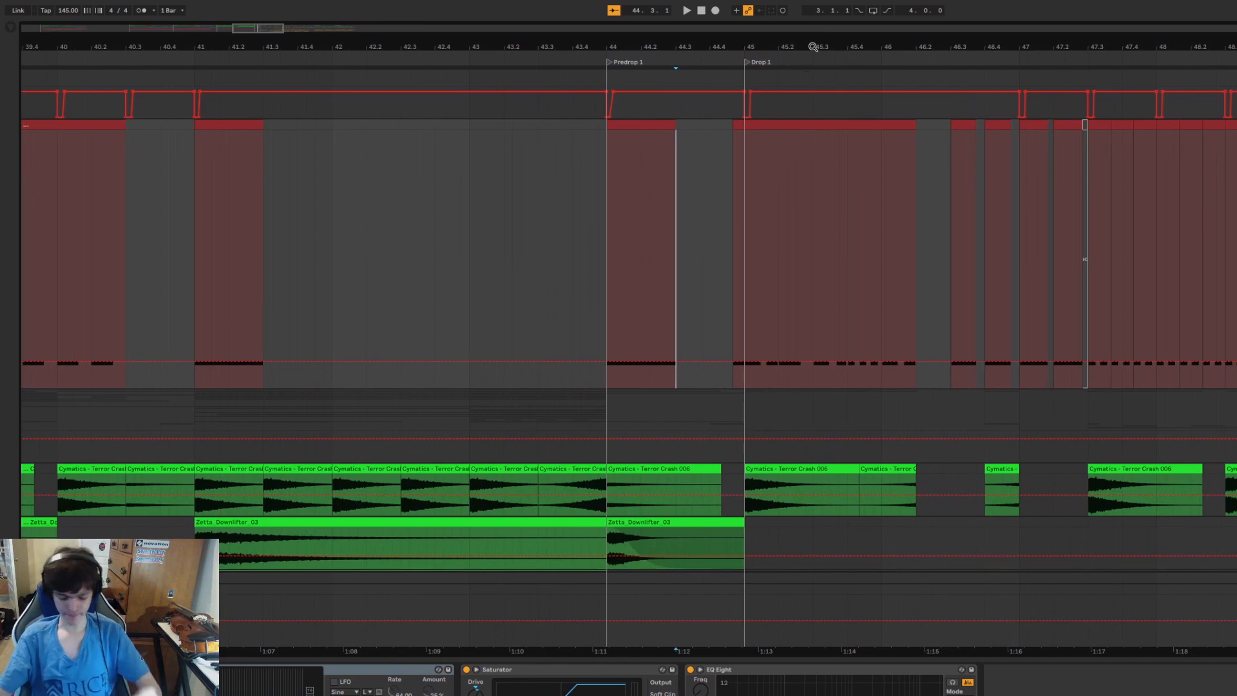
drag(813, 46, 813, 46)
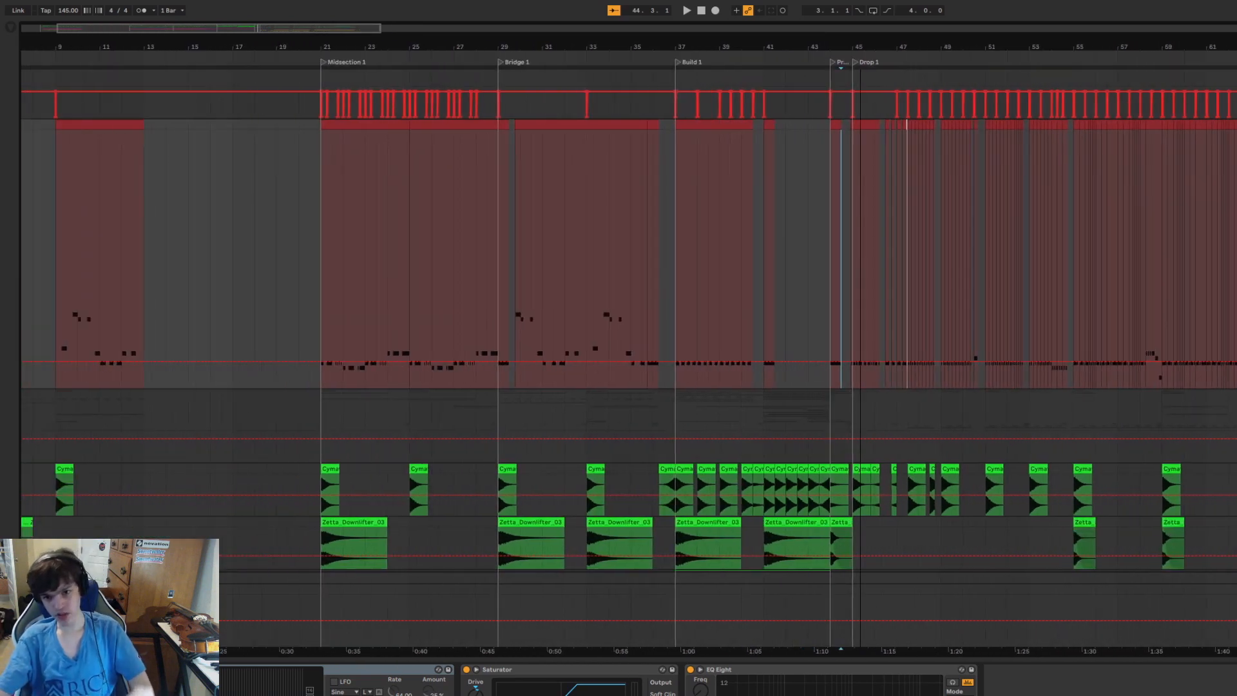
Examine the red MIDI track's transition from Midsection 1 into Bridge 1, placing the insert point at bar 29.
click(502, 306)
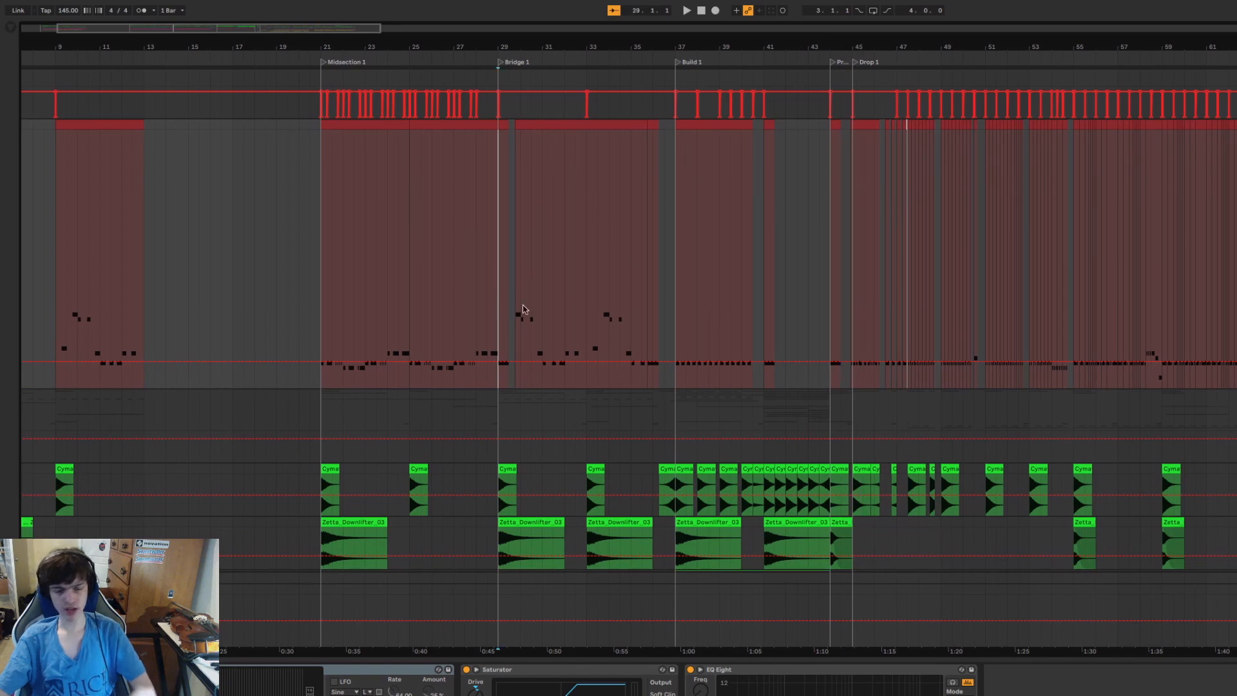
scroll(818, 280, down, 2)
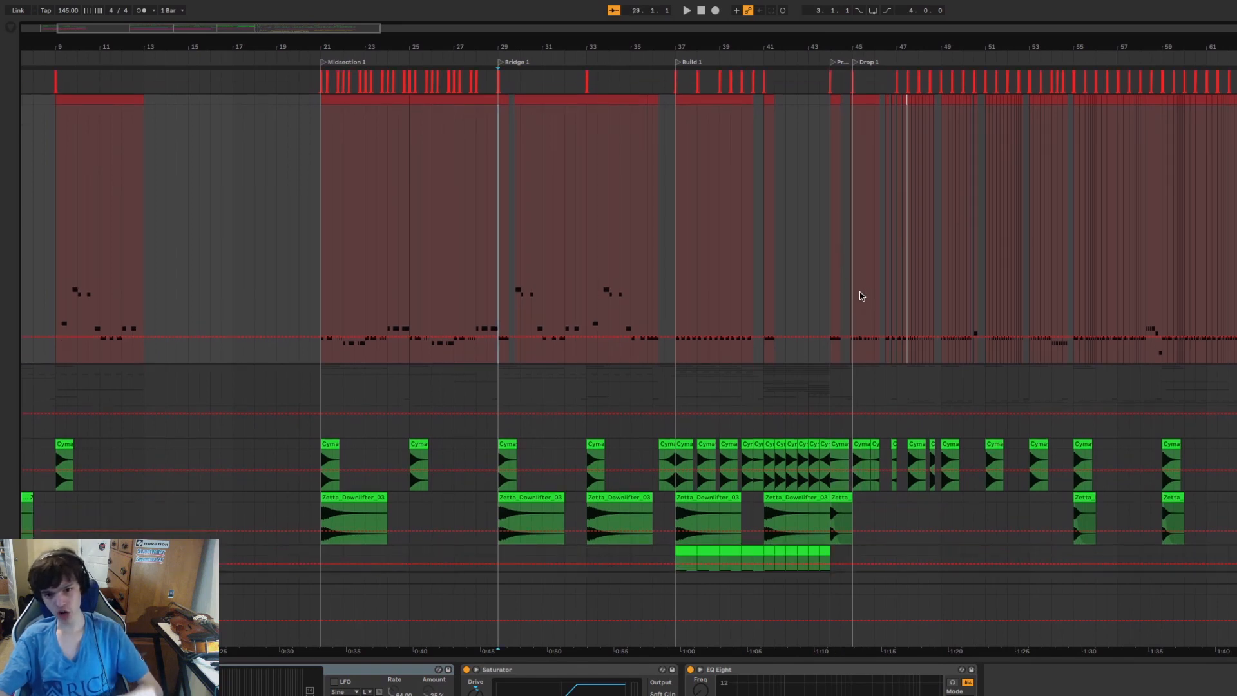
click(323, 257)
click(510, 249)
click(491, 252)
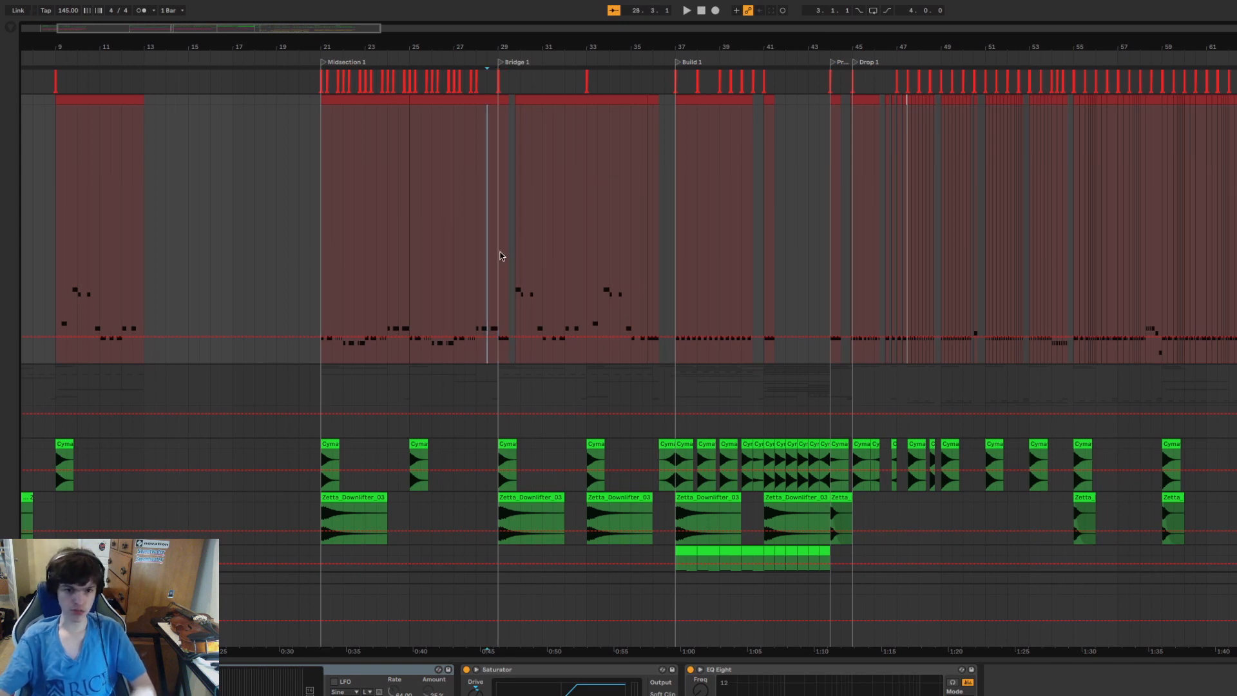
click(502, 256)
Examine the green crash, downlifter and impact clips from the Intro through Drop 1.
scroll(451, 354, down, 5)
scroll(428, 371, up, 2)
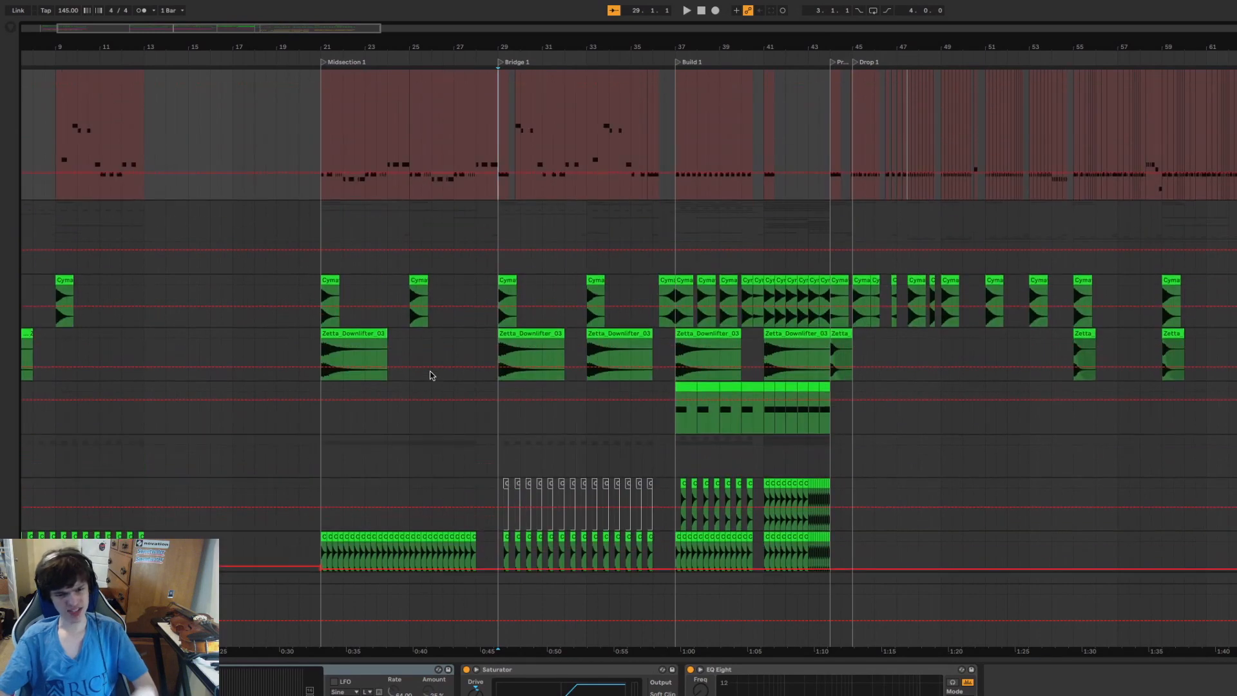
drag(95, 44, 201, 39)
scroll(302, 261, down, 3)
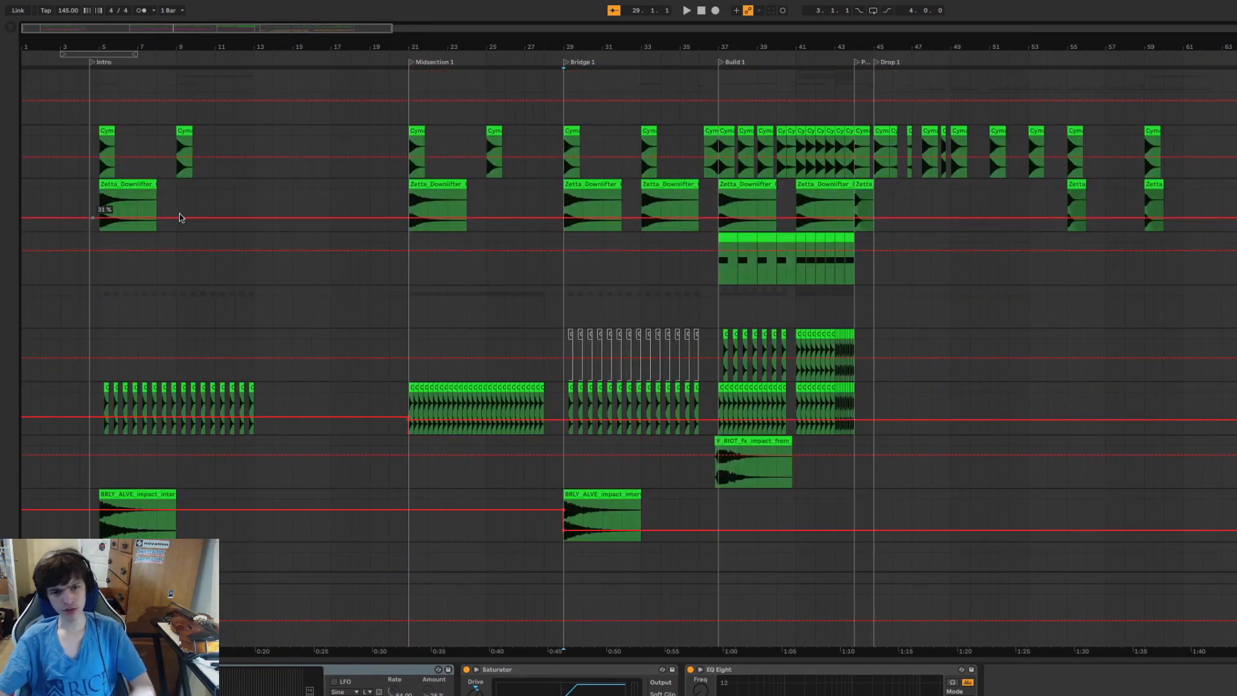
scroll(598, 335, up, 1)
scroll(599, 335, up, 2)
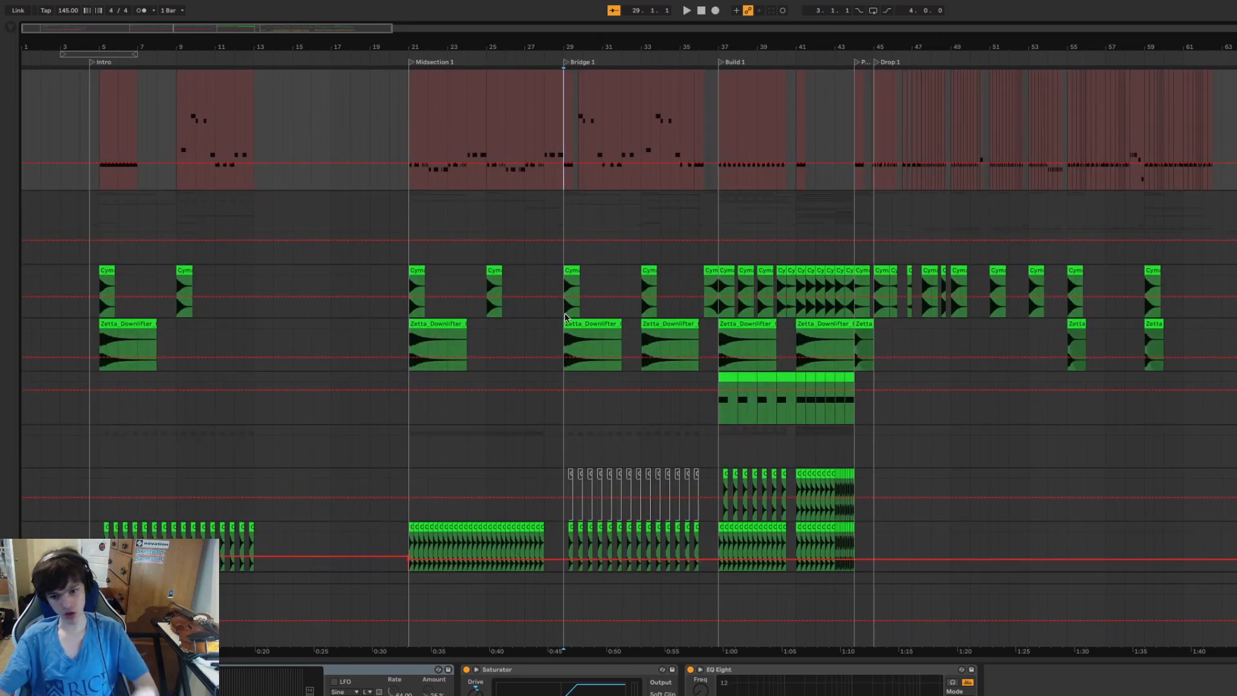
Examine the pink MIDI clips from the Intro through Build 1, placing the insert point at bar 37 and at bar 29.
drag(753, 47, 632, 81)
scroll(575, 397, down, 2)
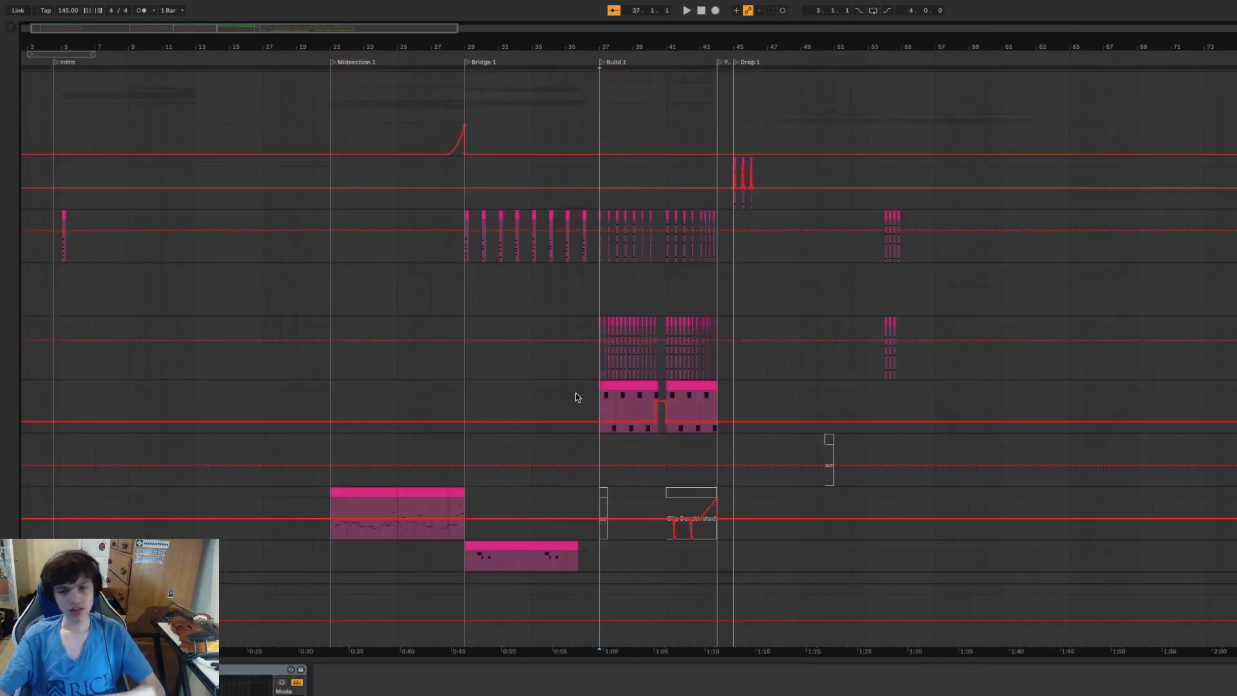
scroll(577, 397, down, 5)
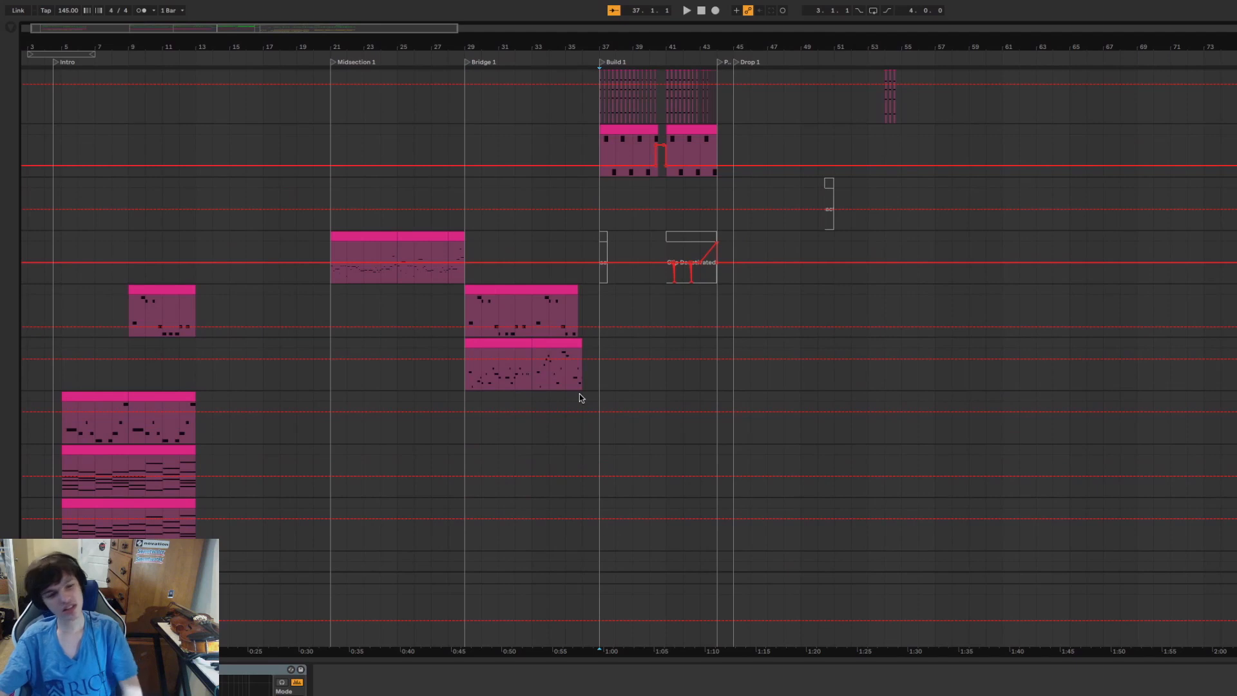
click(460, 302)
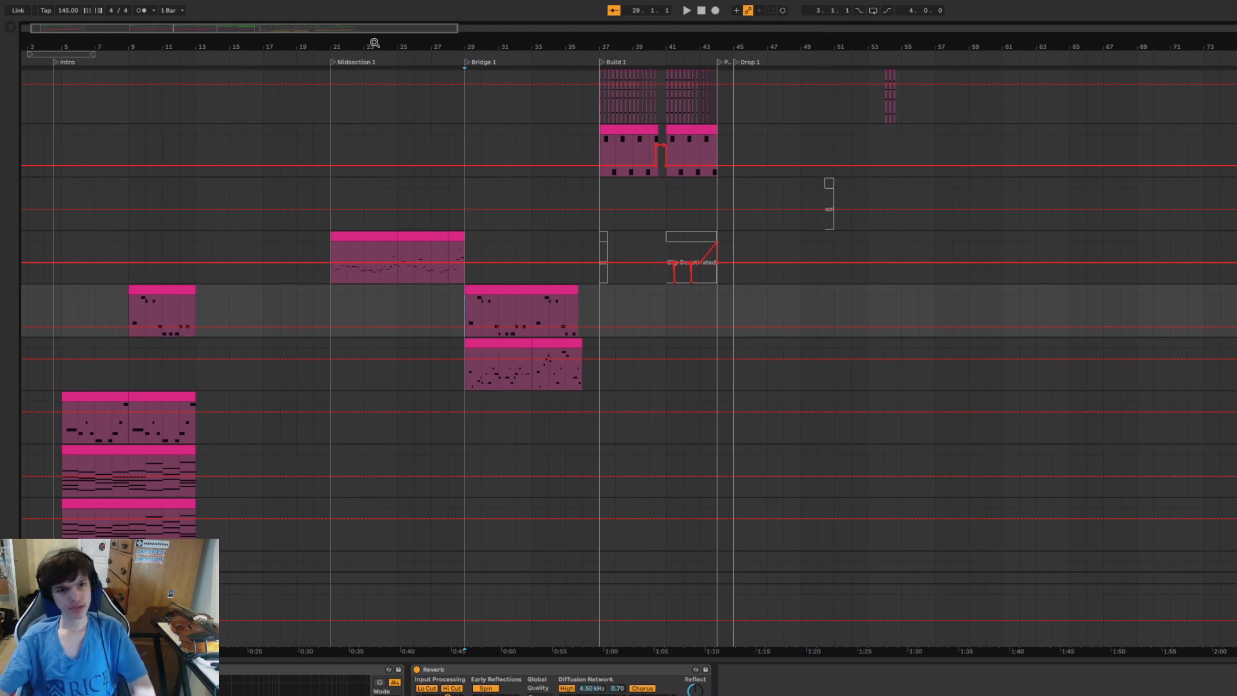
drag(374, 43, 499, 56)
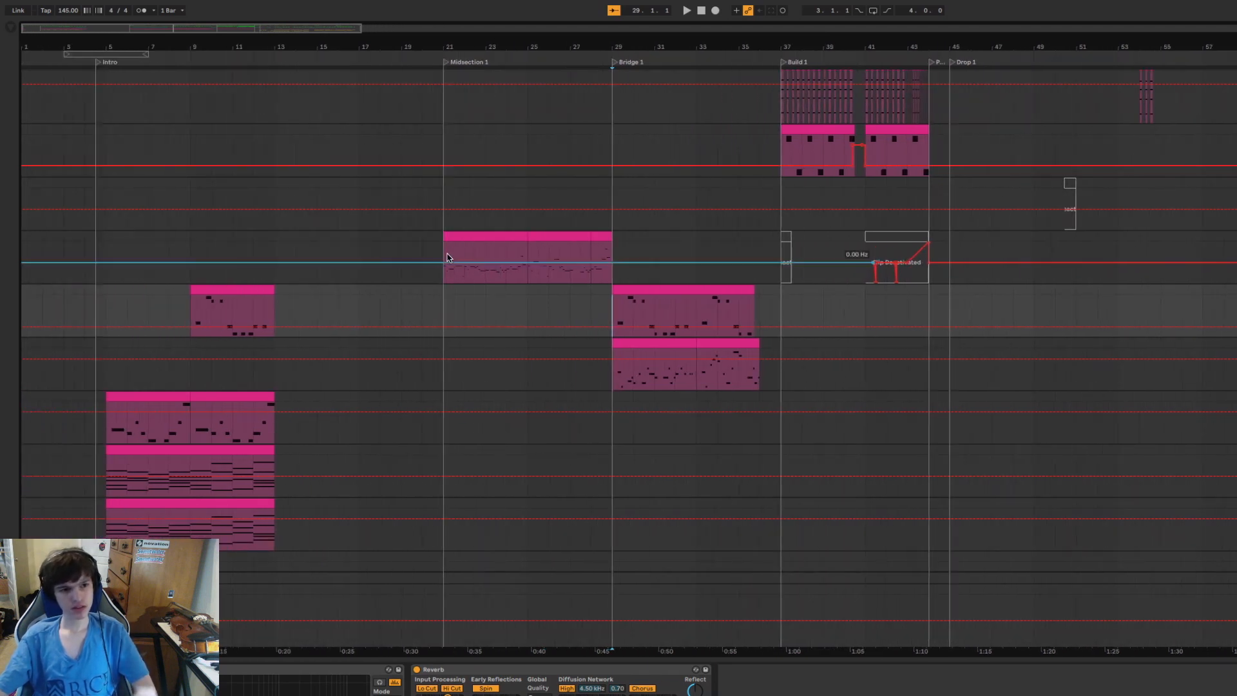
Return to the drum tracks and place the insert point at the Intro marker, bar 4.3.
scroll(450, 259, up, 20)
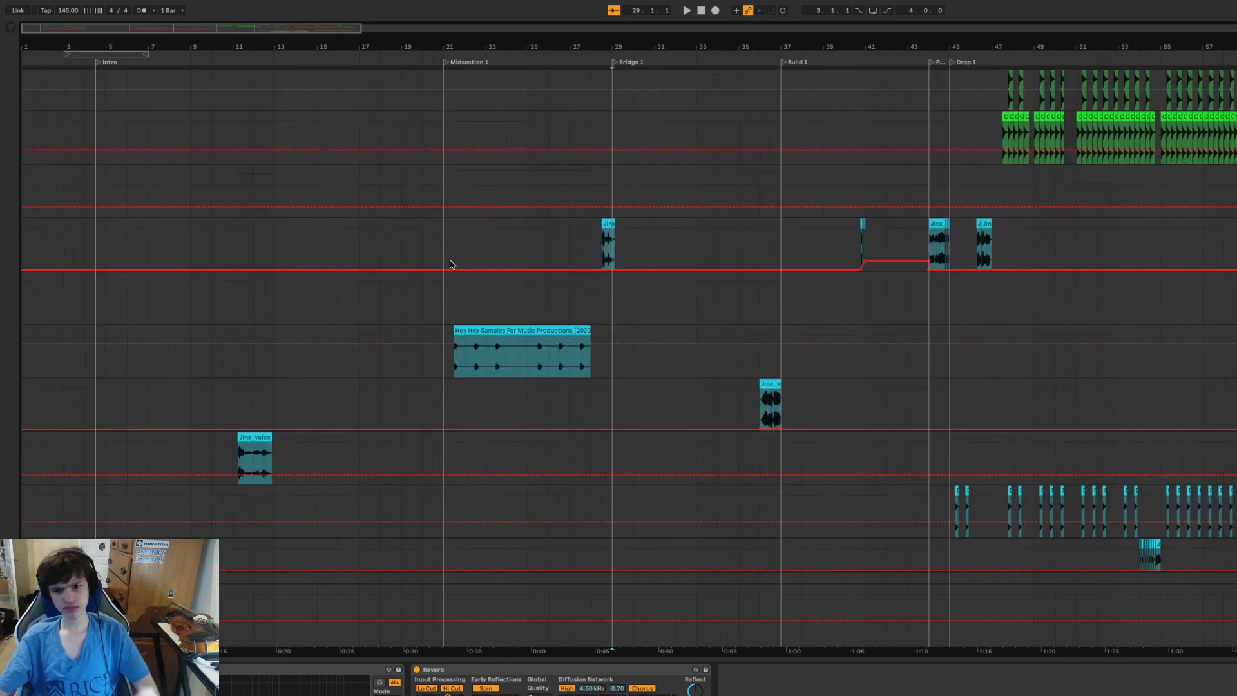
scroll(451, 260, up, 20)
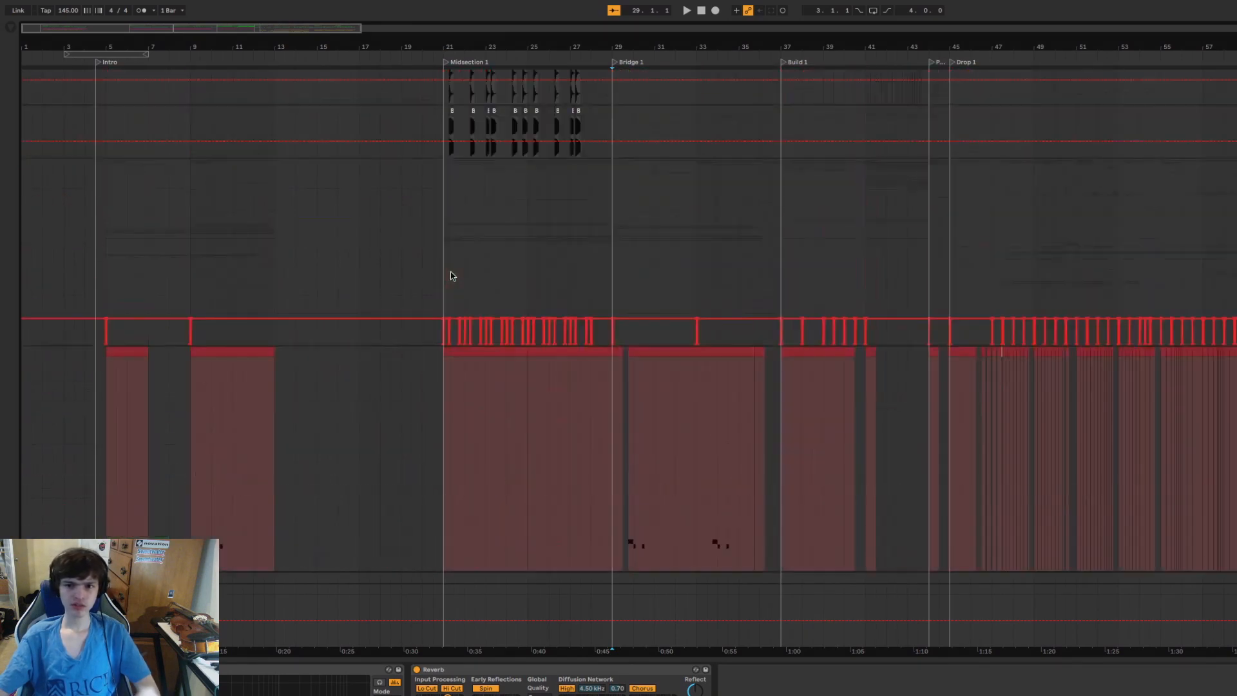
scroll(452, 277, up, 10)
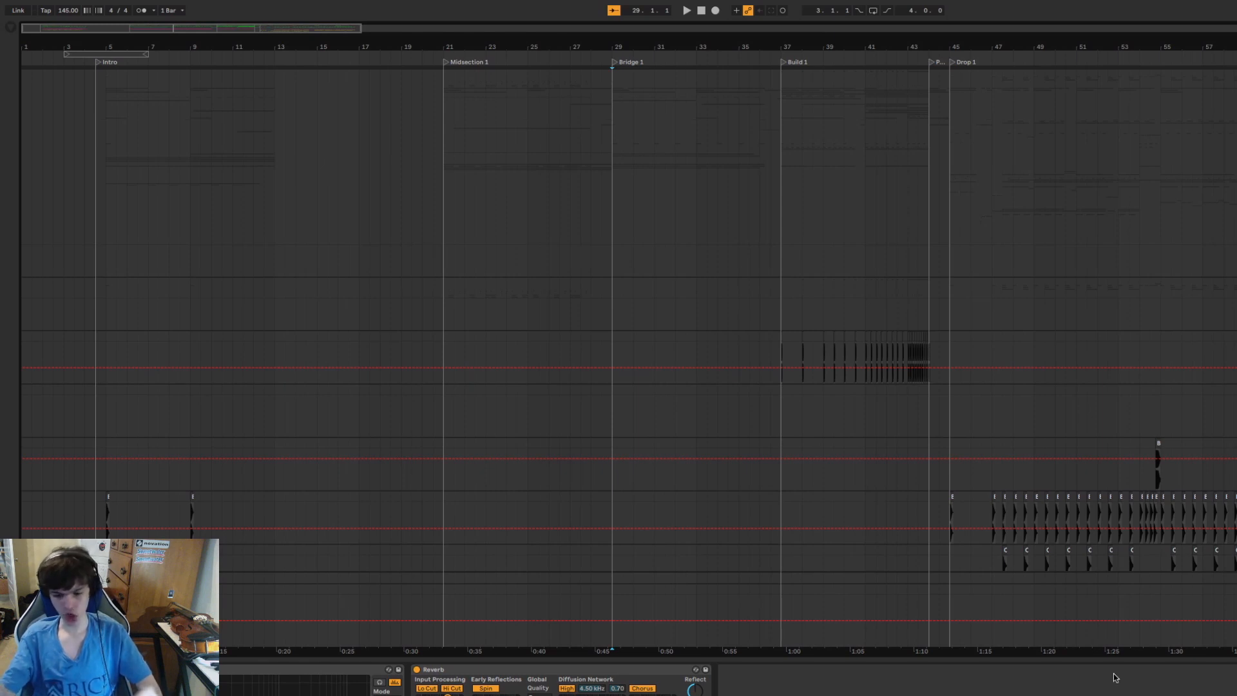
drag(142, 48, 142, 84)
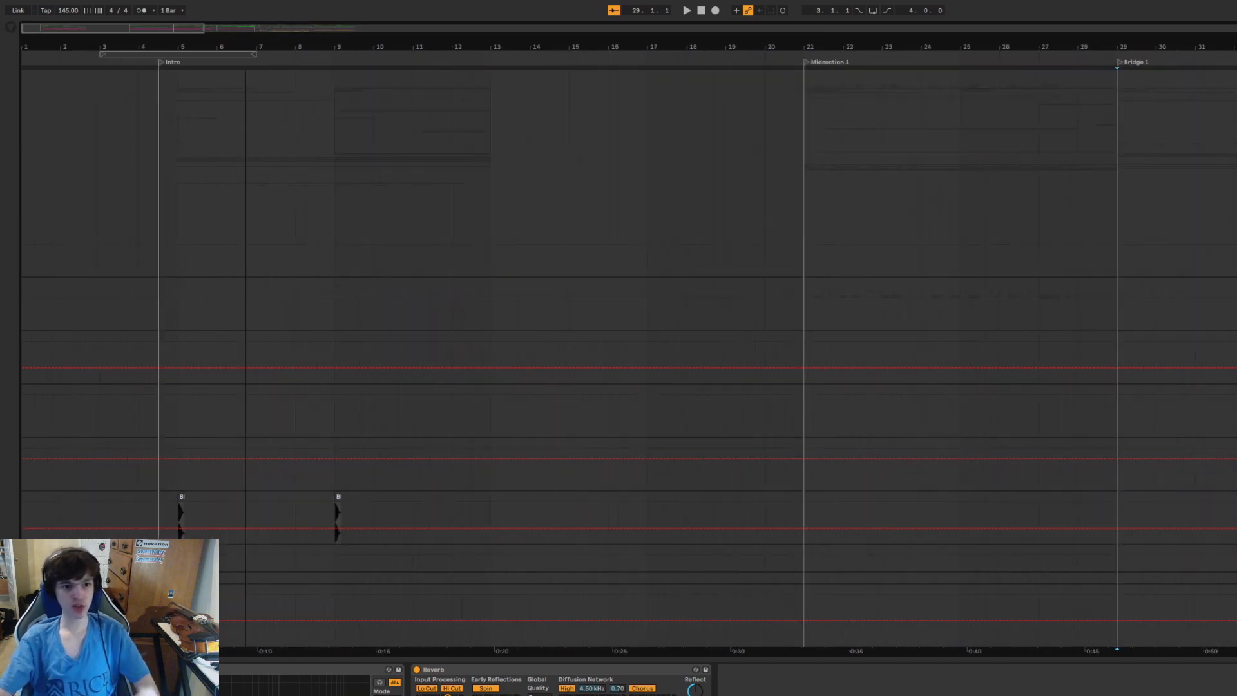
click(154, 317)
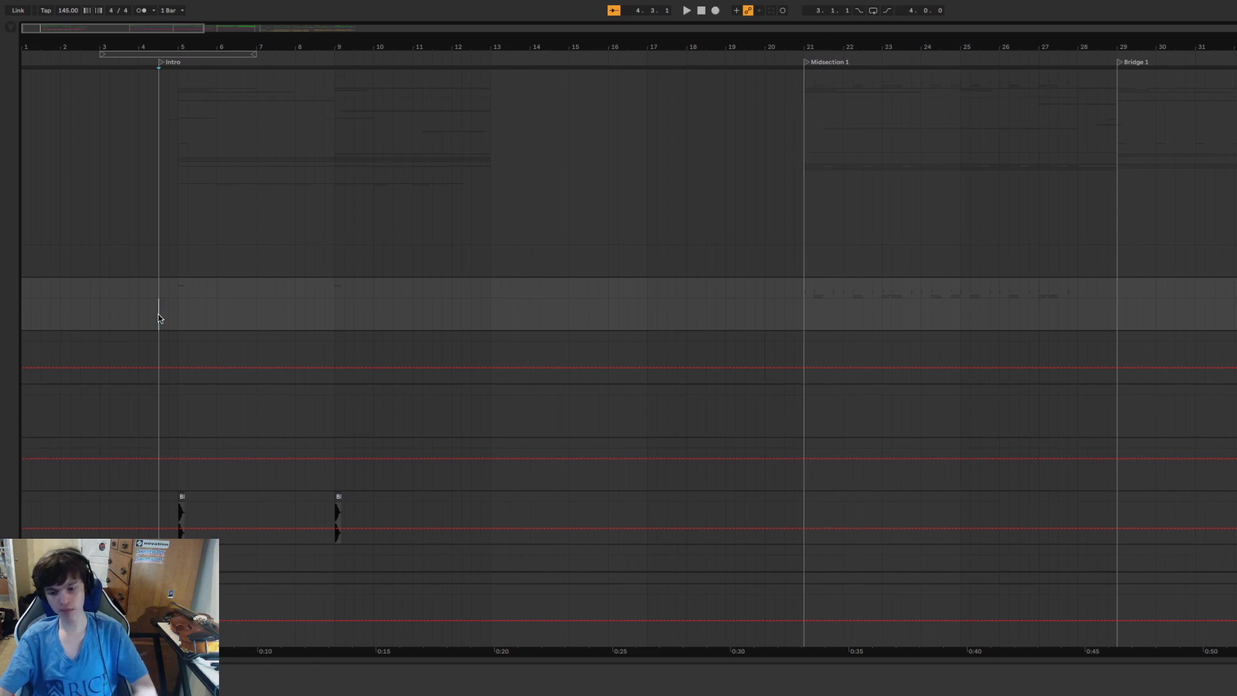
Examine the drum, red MIDI, green effect and pink MIDI clips used in the Intro, Midsection 1 and Bridge 1.
scroll(211, 389, down, 10)
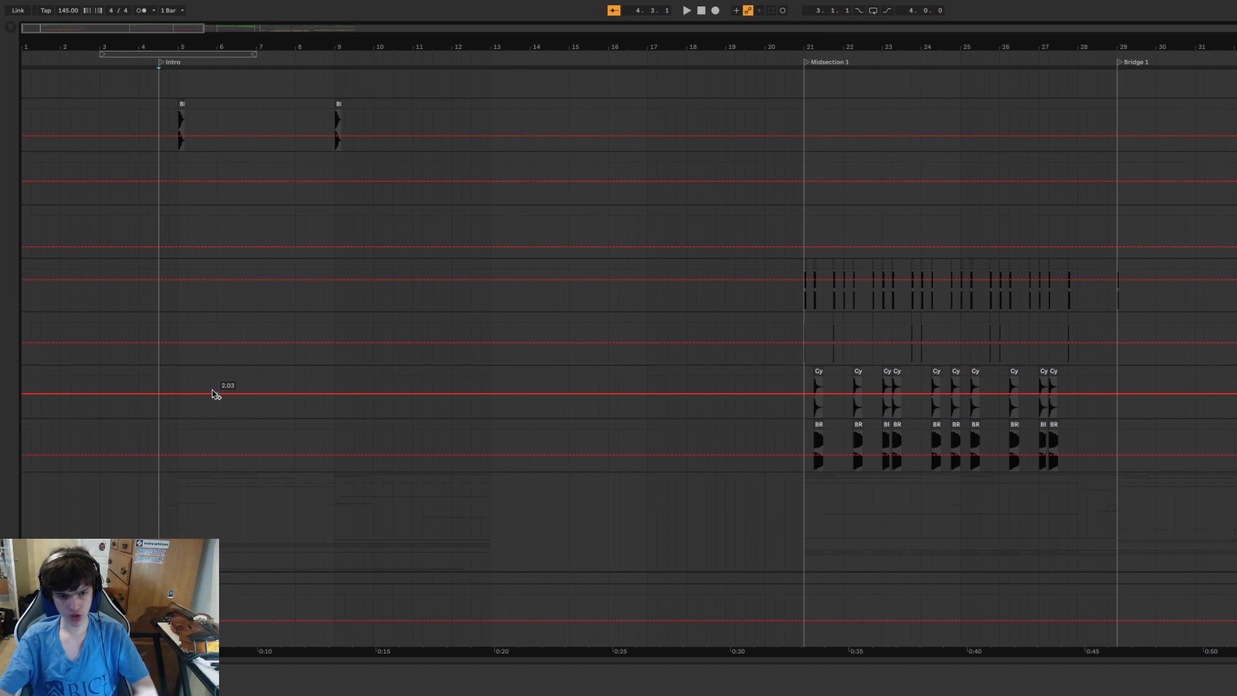
scroll(379, 423, down, 5)
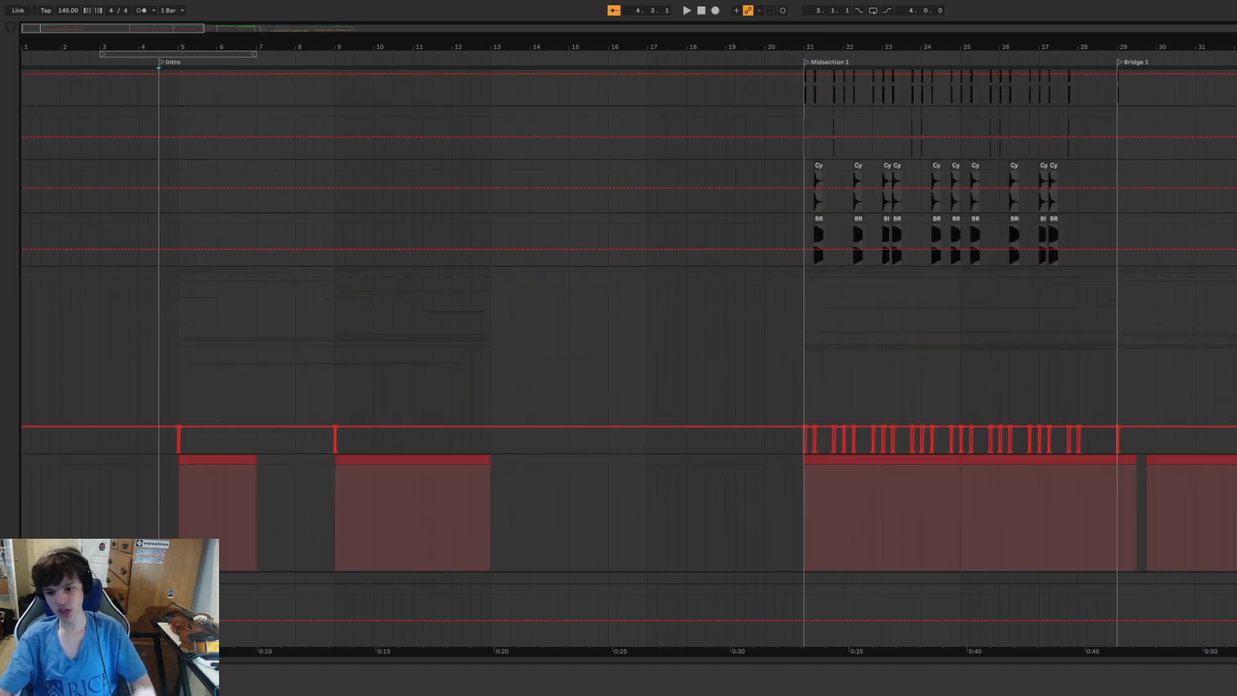
scroll(910, 625, down, 1)
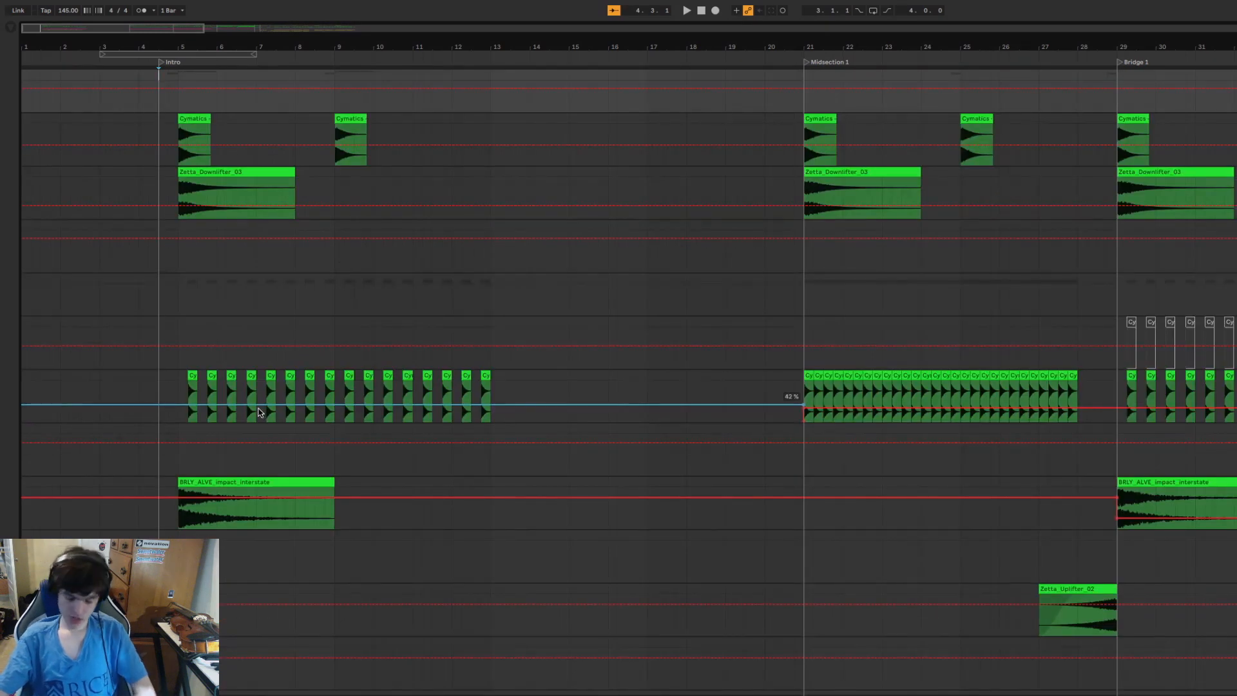
scroll(260, 412, down, 15)
scroll(713, 413, down, 15)
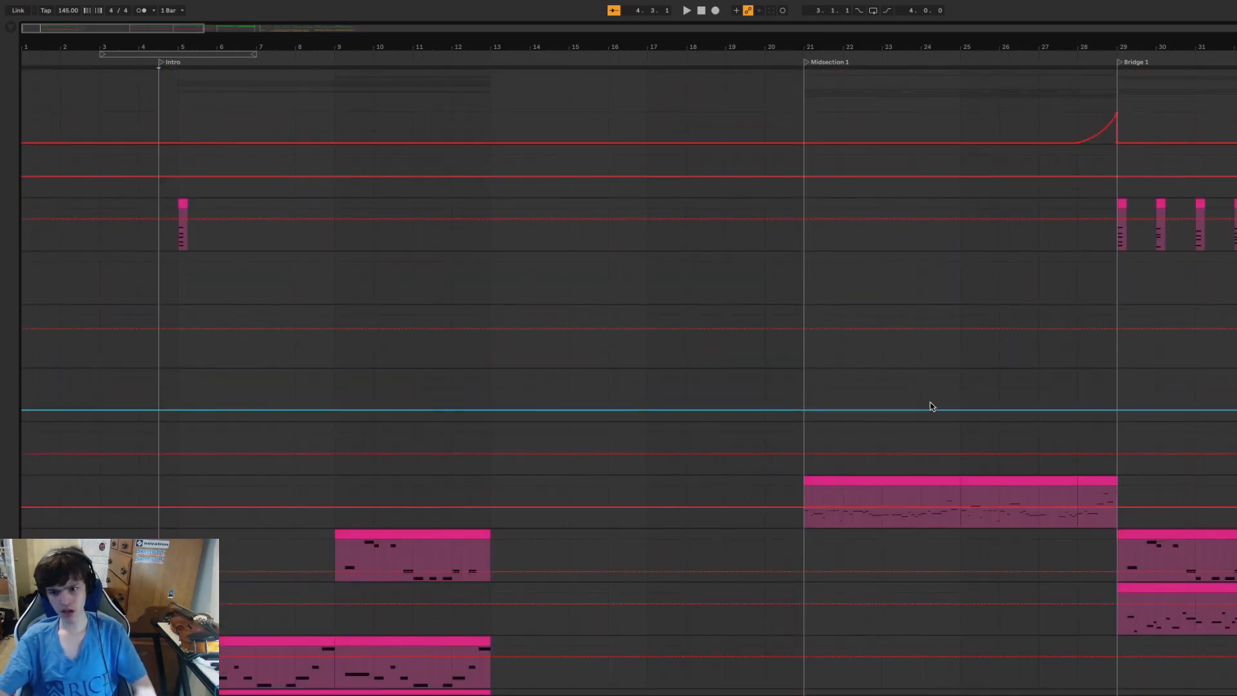
scroll(930, 406, down, 10)
drag(809, 46, 809, 31)
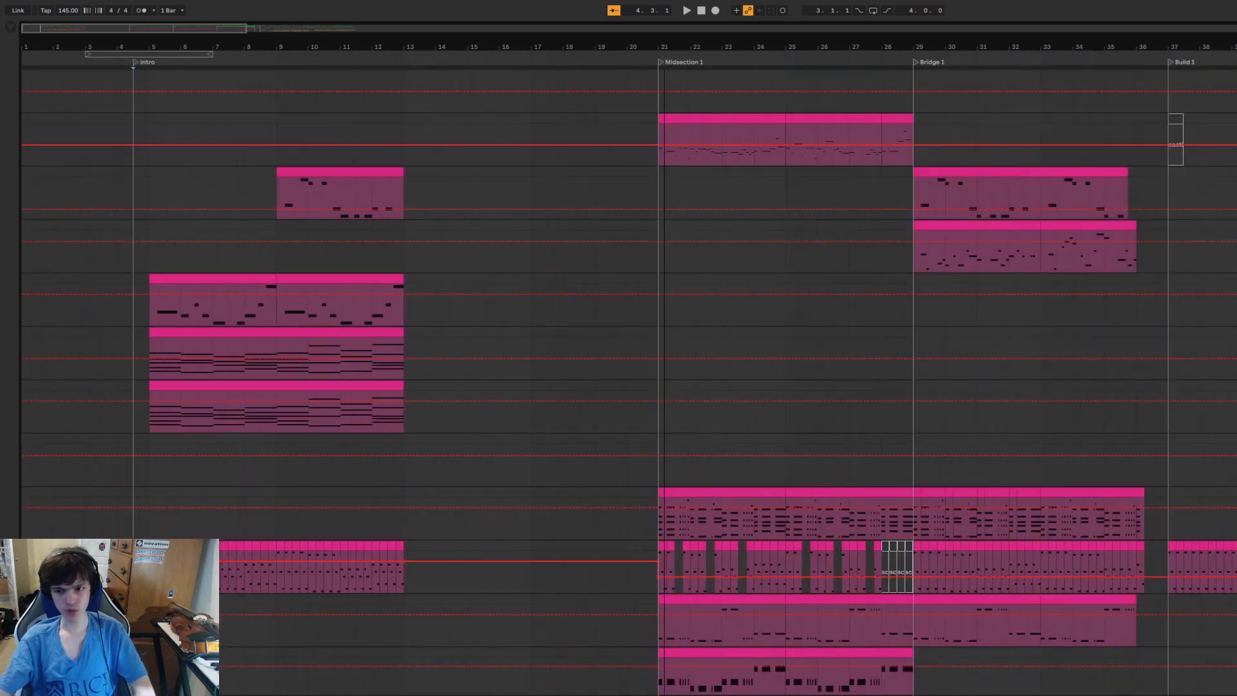
drag(664, 46, 664, 31)
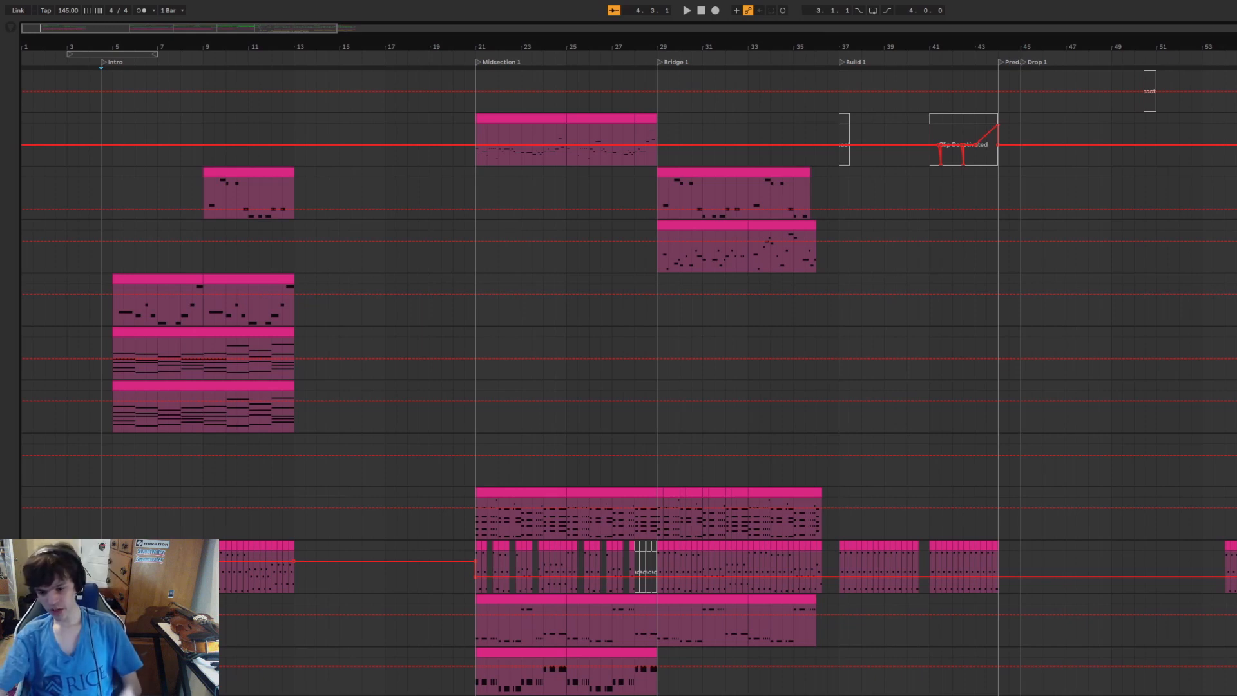
key(alt+Tab)
key(alt+Tab)
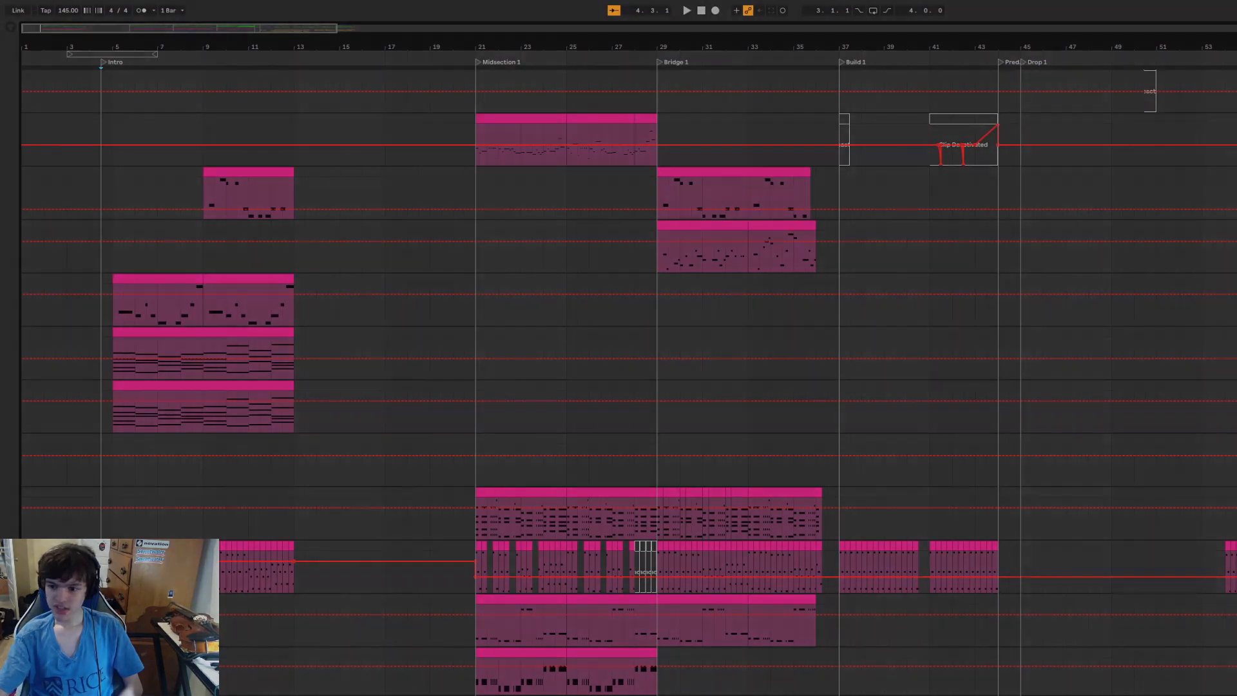